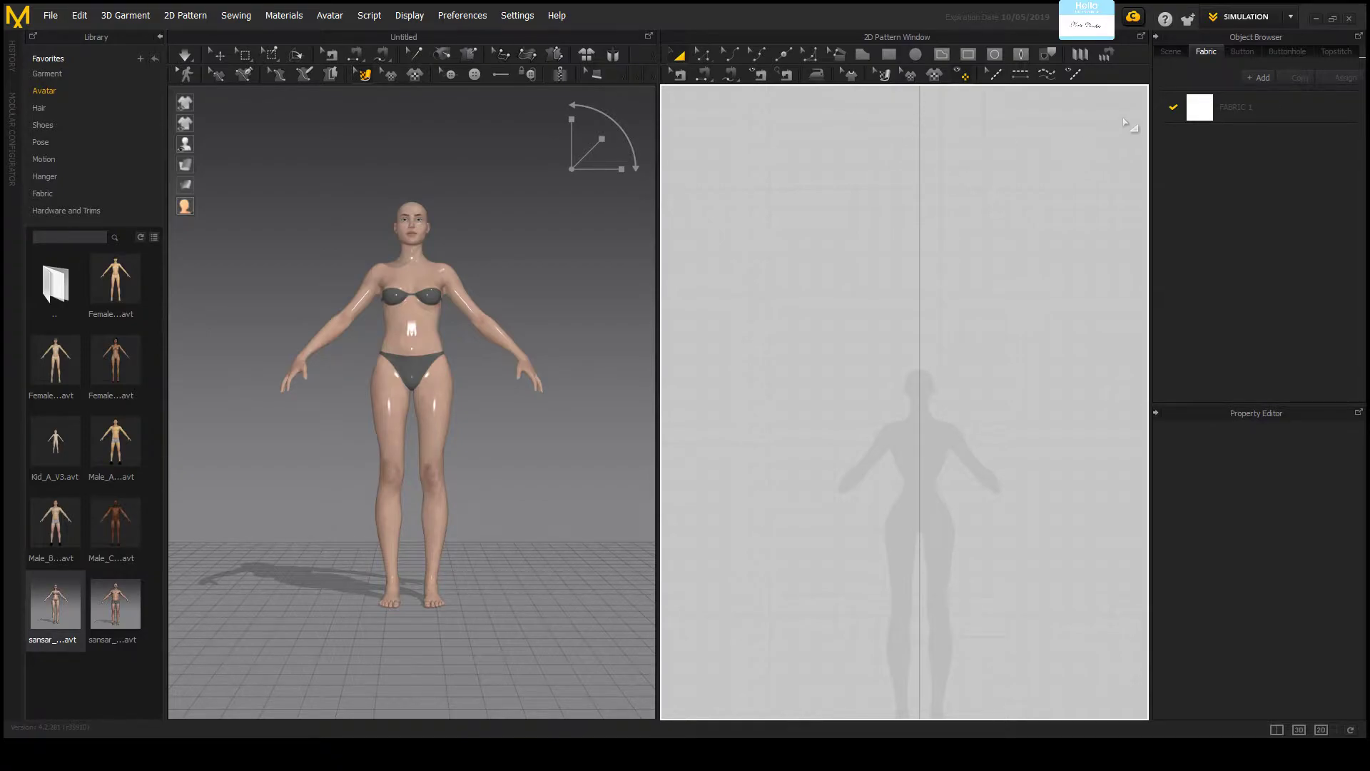
# Step: Load the male Sansar avatar from the avatar library and replace it with the female Sansar avatar
pyautogui.scroll(-1, 939, 478)
pyautogui.scroll(3, 939, 478)
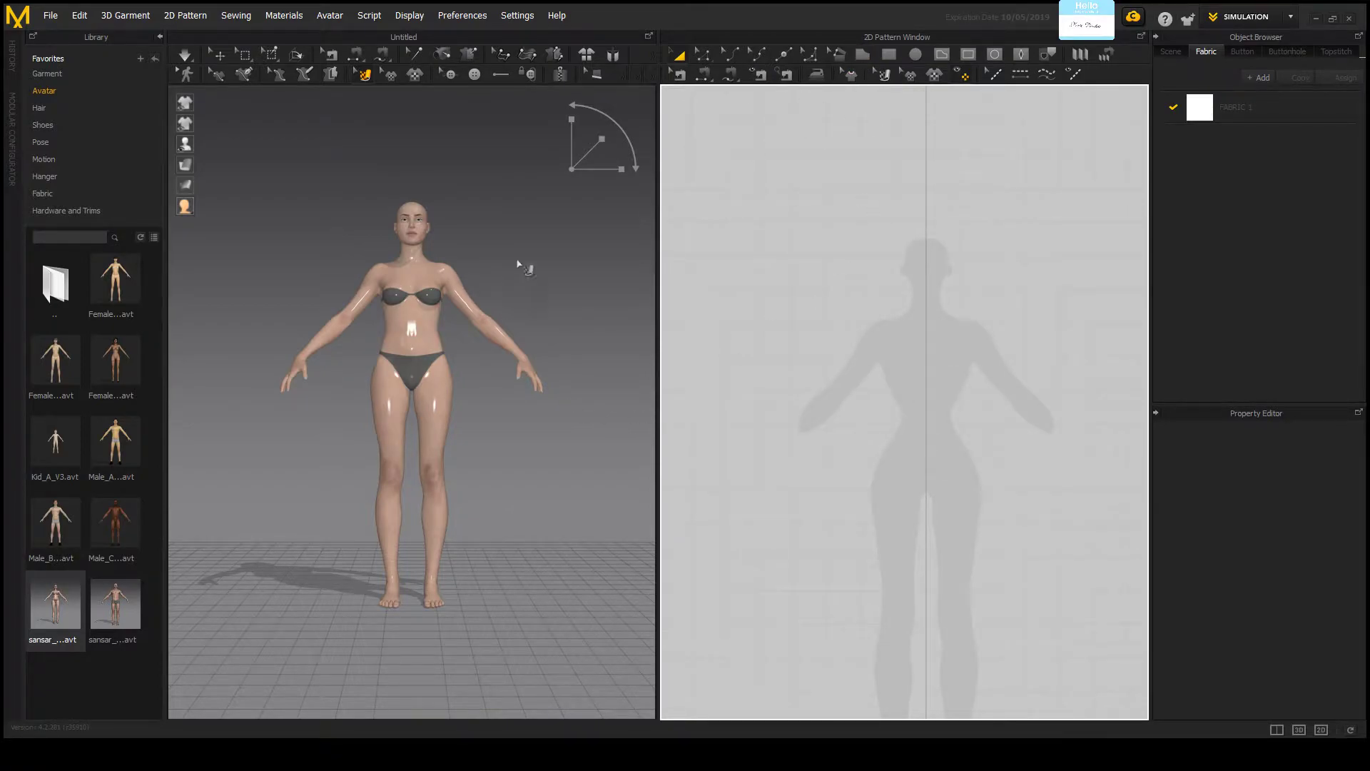
pyautogui.moveTo(520, 266); pyautogui.dragTo(532, 257, button='right')
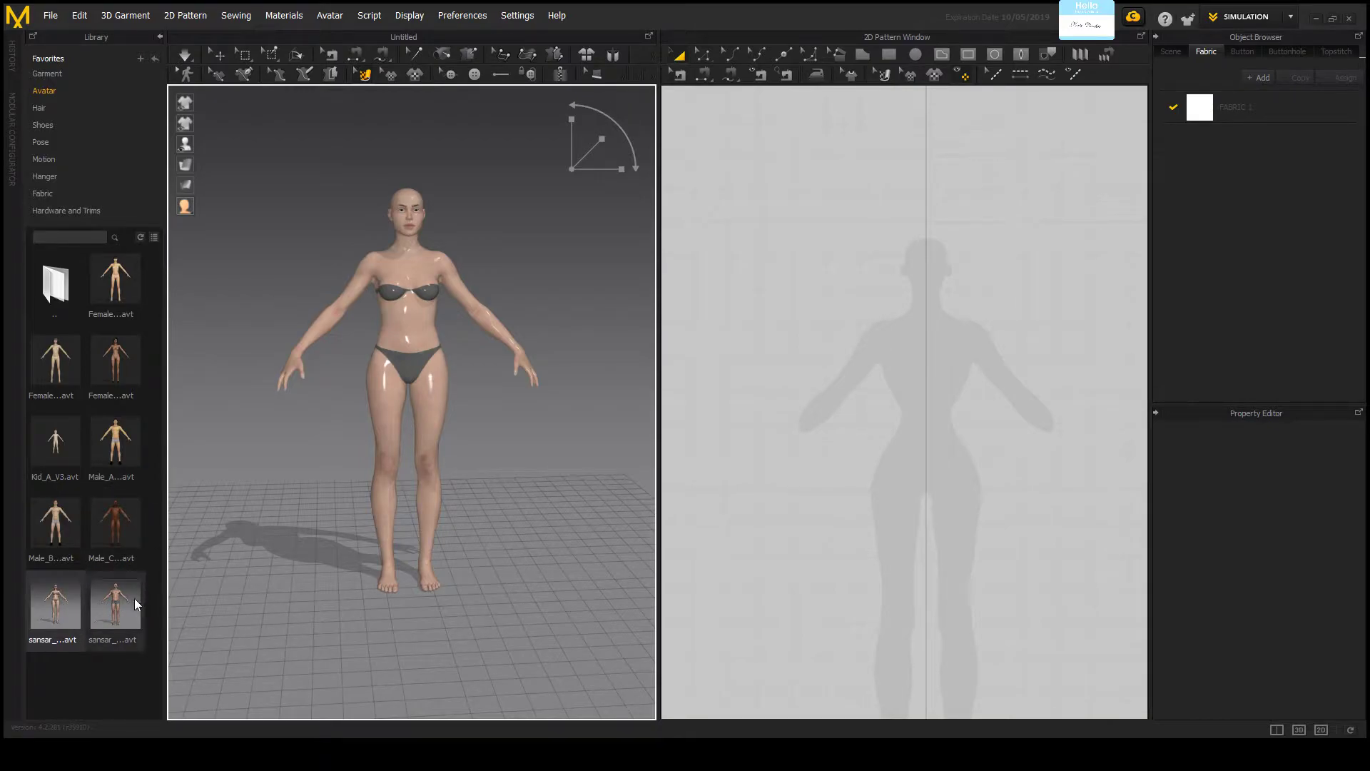
pyautogui.click(98, 608)
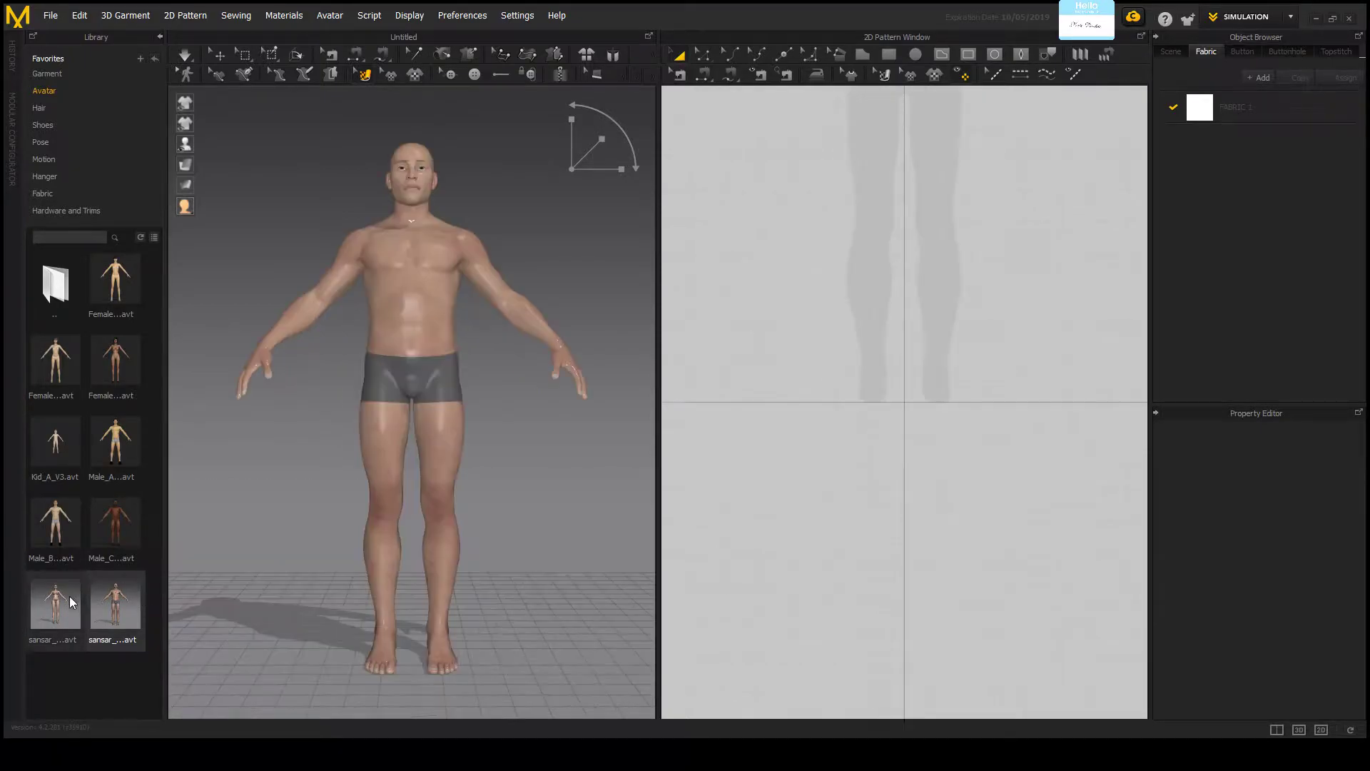
pyautogui.click(40, 614)
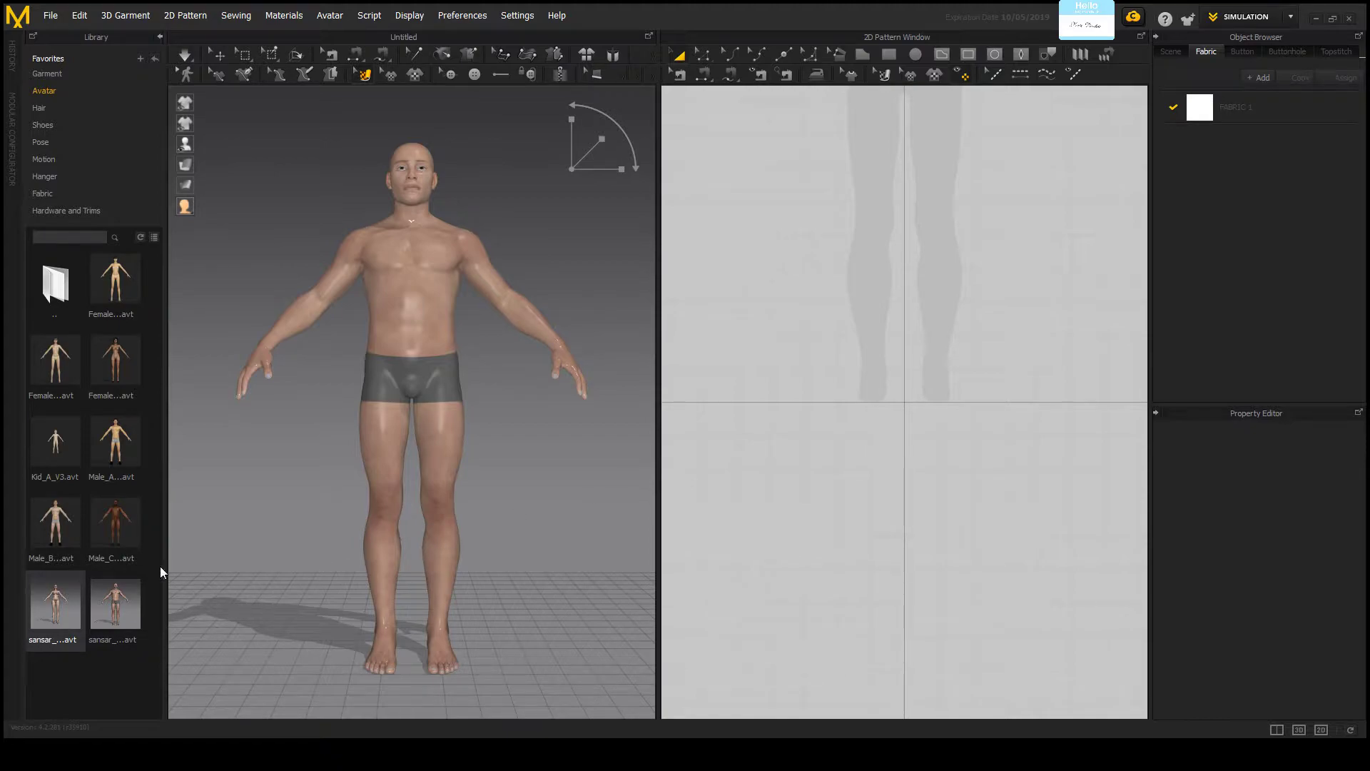
pyautogui.doubleClick(66, 607)
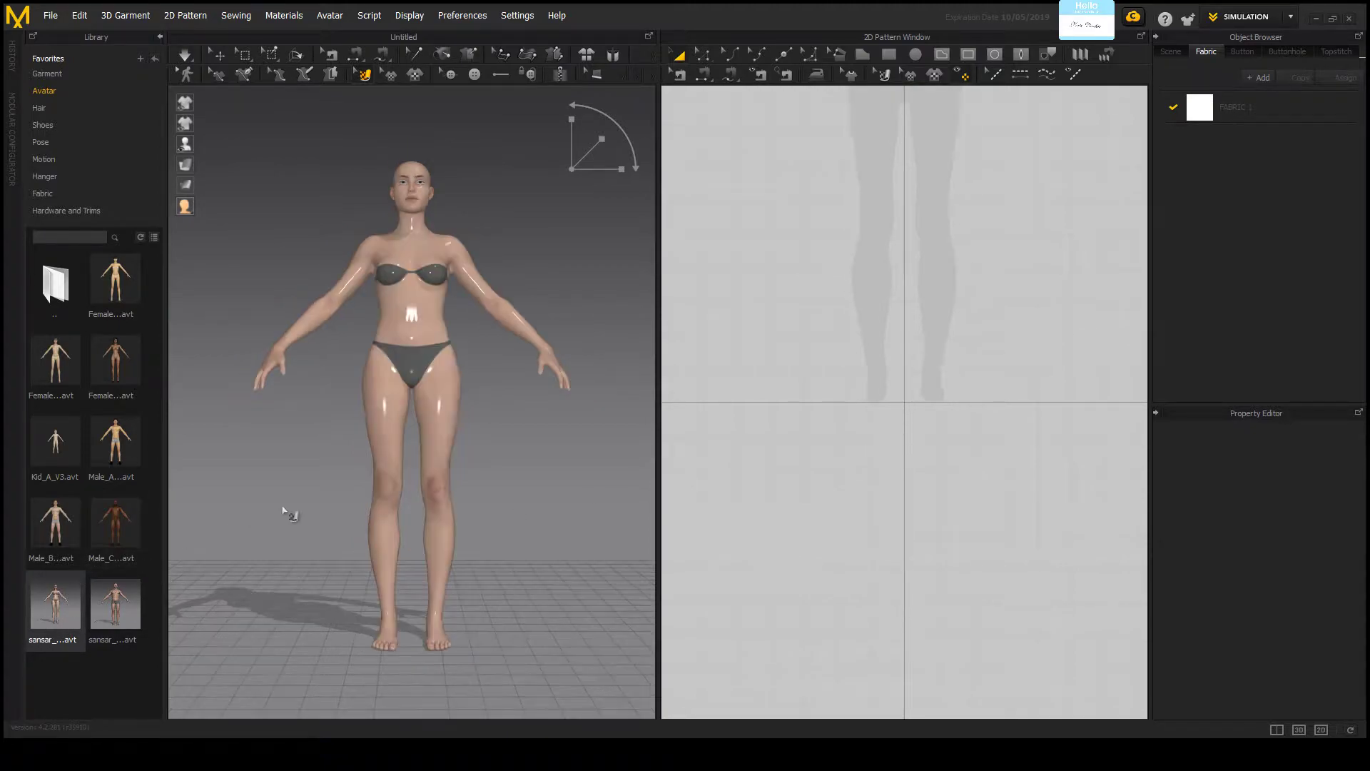
# Step: Draw a rectangular pattern piece with an outline length of about 5700 mm, from the avatar silhouette's neck to its lower legs
pyautogui.scroll(-3, 948, 330)
pyautogui.scroll(2, 937, 239)
pyautogui.scroll(3, 937, 240)
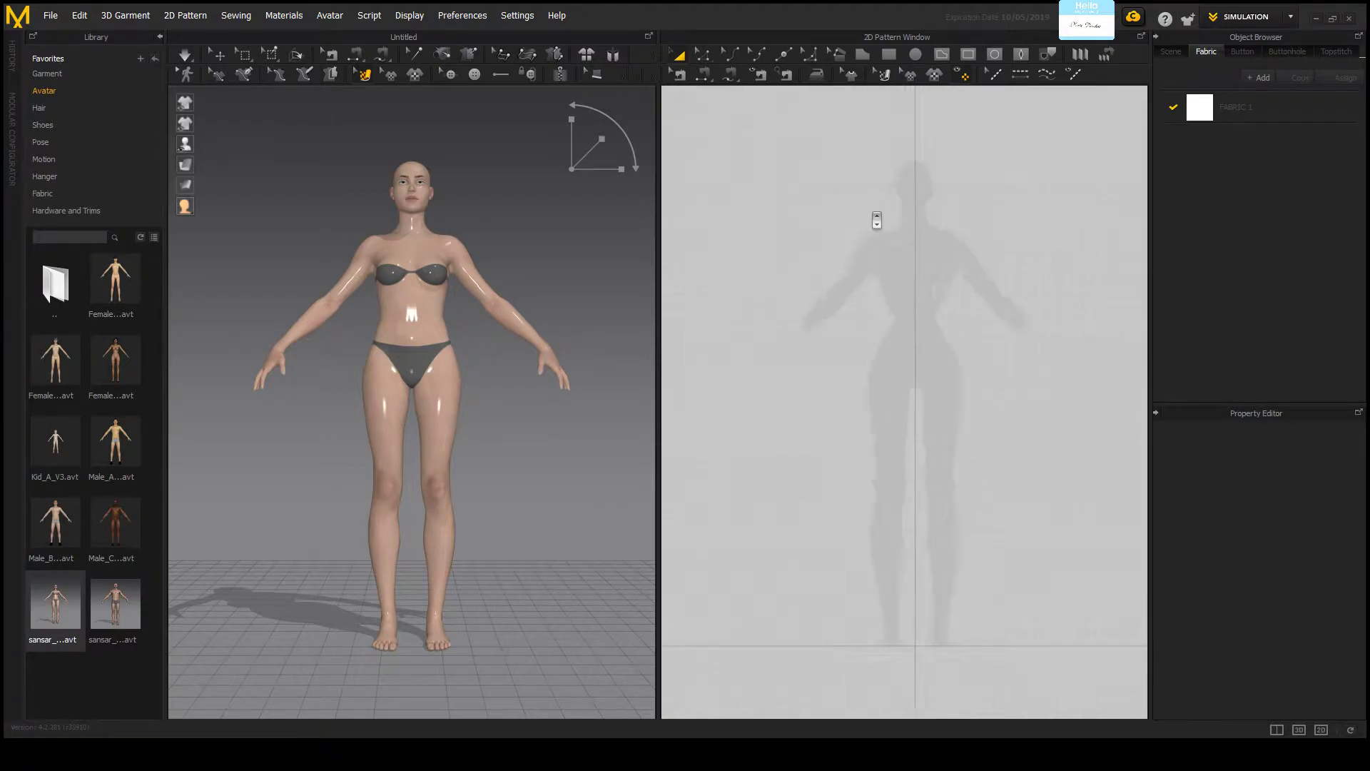
pyautogui.click(889, 56)
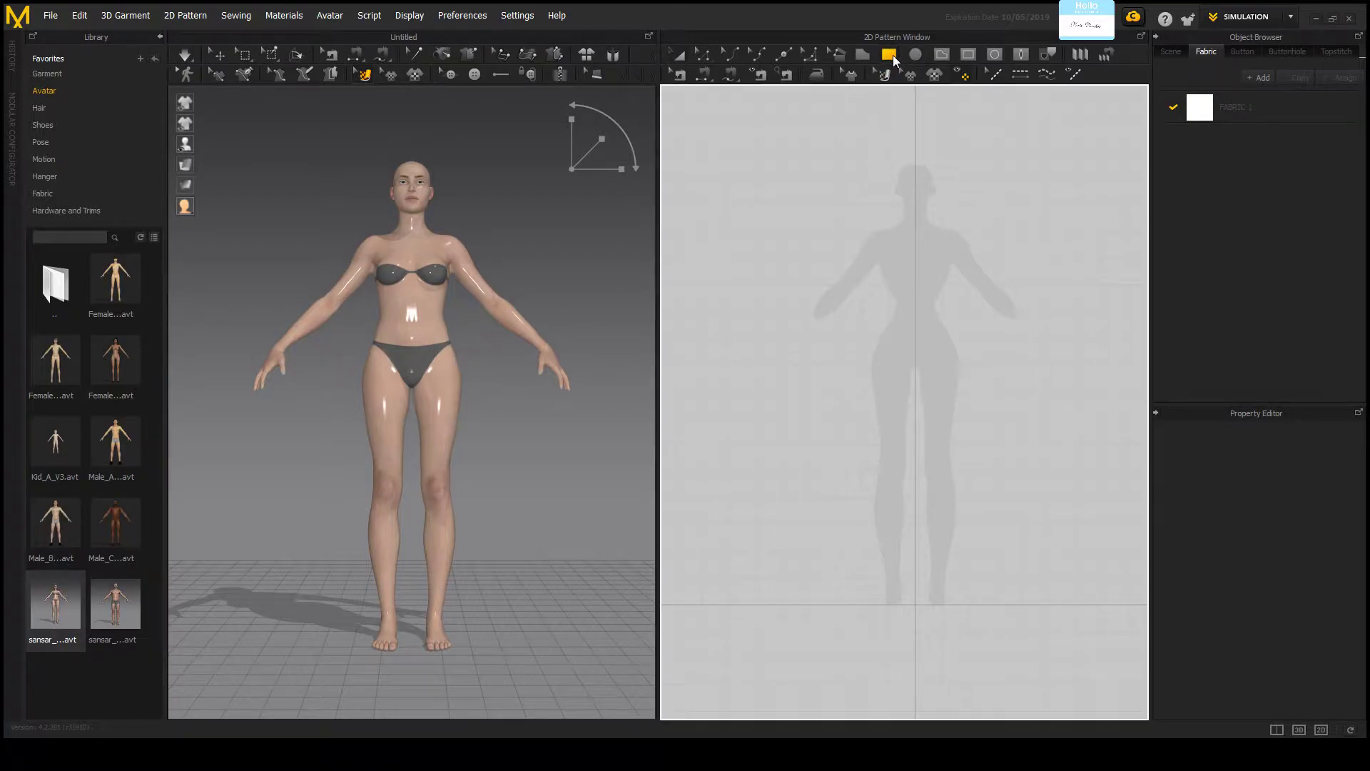
pyautogui.scroll(-4, 935, 179)
pyautogui.scroll(3, 1109, 189)
pyautogui.scroll(-6, 742, 275)
pyautogui.scroll(2, 693, 274)
pyautogui.scroll(3, 721, 264)
pyautogui.scroll(-3, 1011, 266)
pyautogui.scroll(-1, 1049, 281)
pyautogui.scroll(2, 1085, 263)
pyautogui.scroll(3, 1035, 257)
pyautogui.scroll(-4, 727, 269)
pyautogui.scroll(3, 774, 250)
pyautogui.moveTo(808, 220); pyautogui.dragTo(1120, 415)
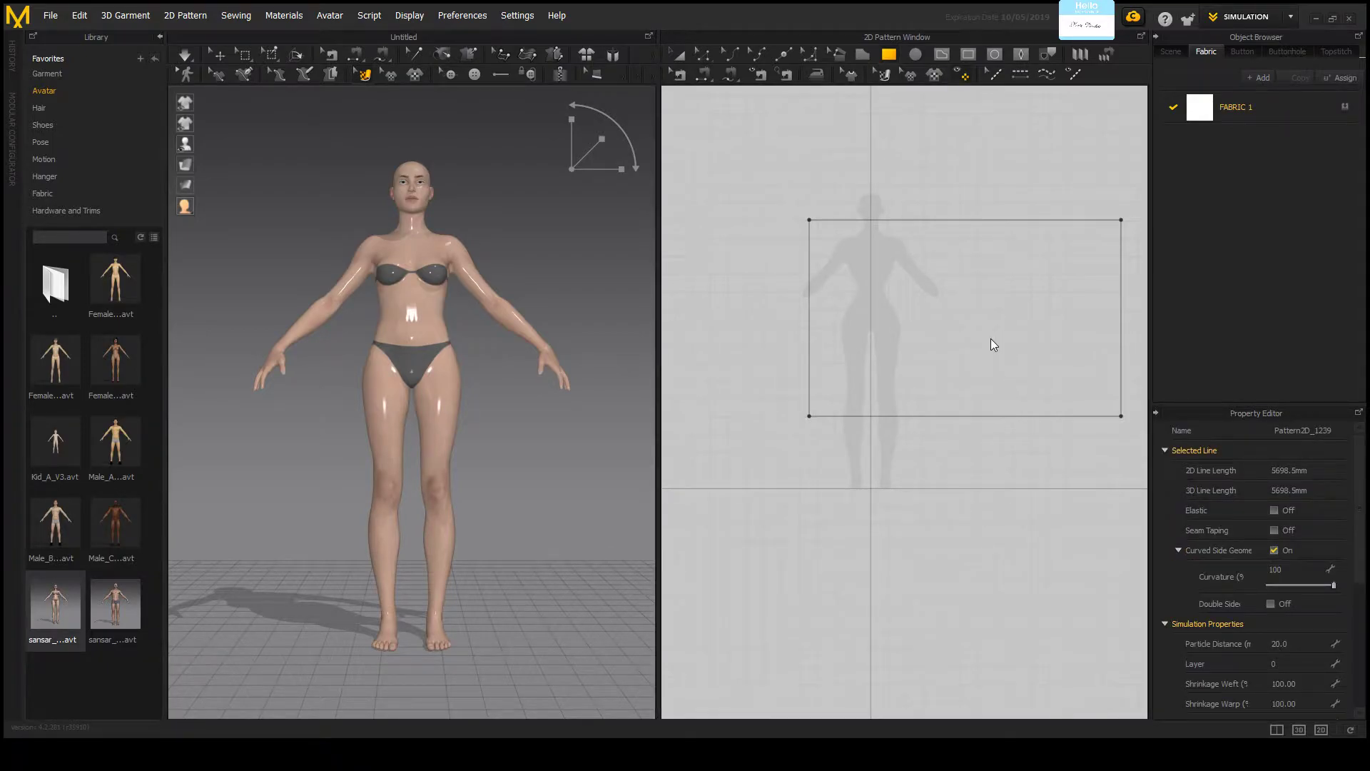
# Step: Move the rectangular pattern piece sideways so that it covers both sides of the avatar silhouette
pyautogui.click(680, 55)
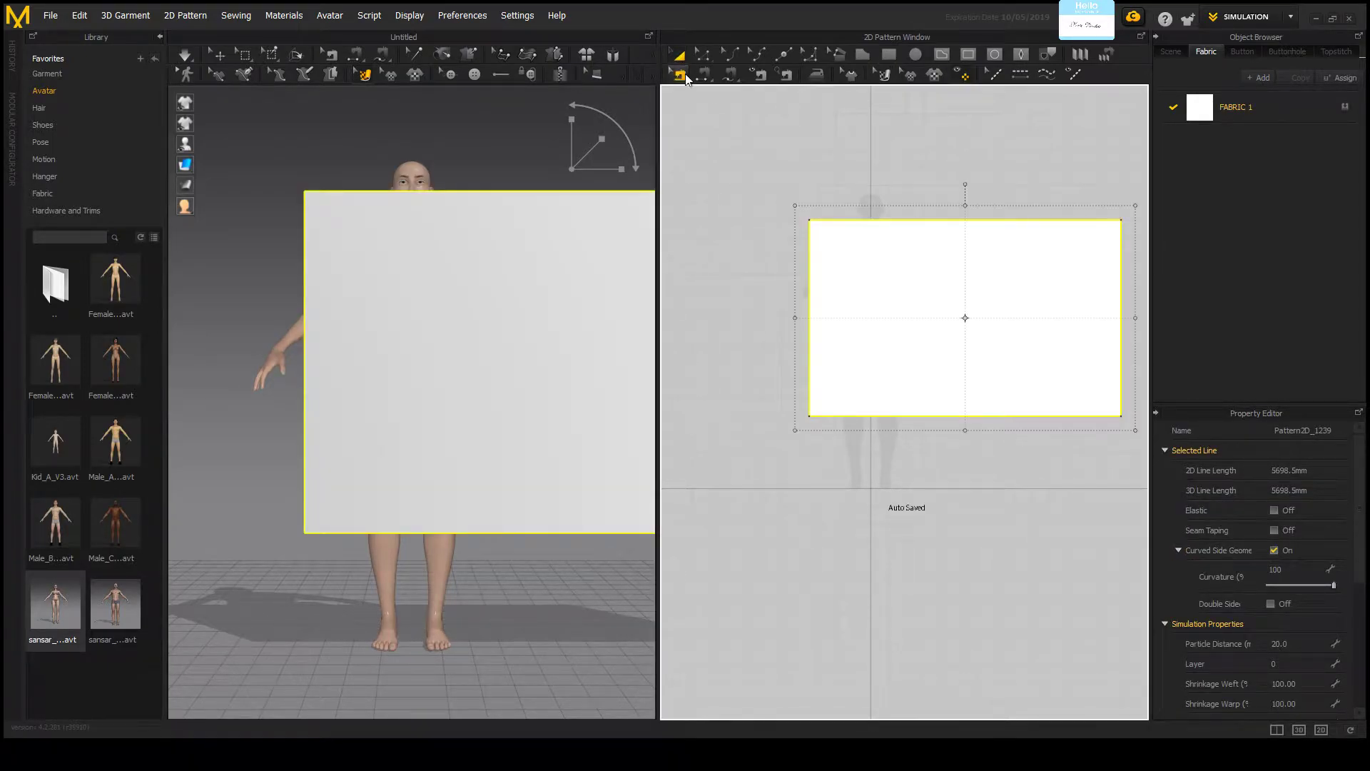
pyautogui.moveTo(897, 279); pyautogui.dragTo(826, 275)
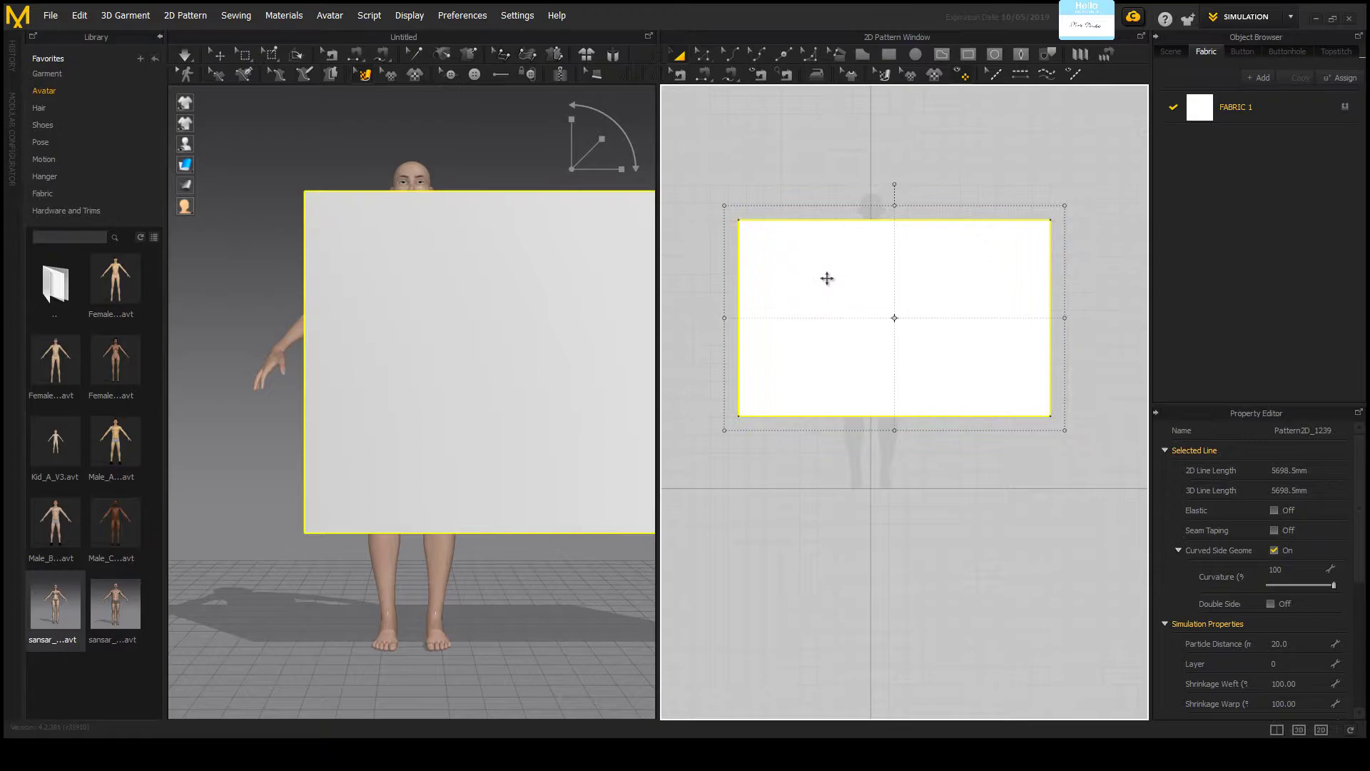
pyautogui.scroll(-2, 859, 272)
pyautogui.scroll(-2, 783, 273)
pyautogui.scroll(-4, 480, 202)
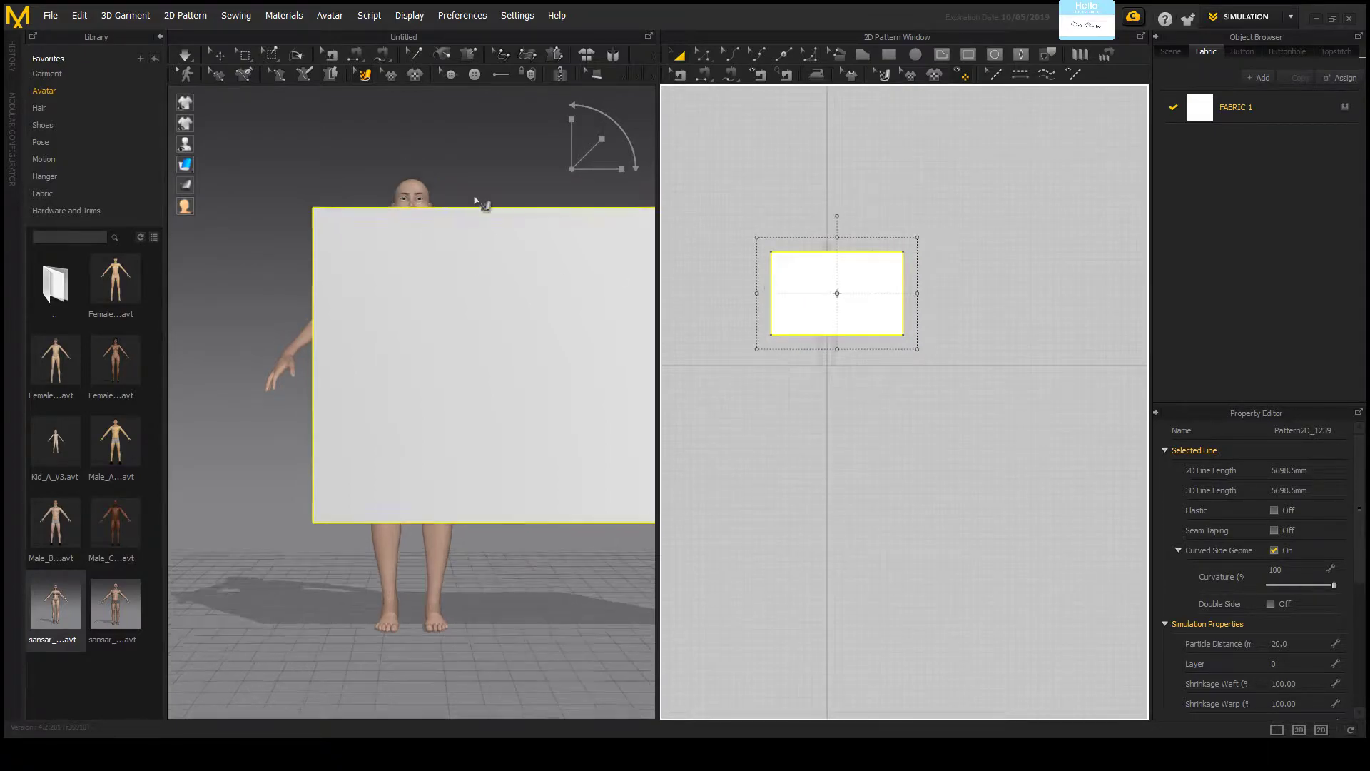
pyautogui.moveTo(480, 202); pyautogui.dragTo(545, 275, button='right')
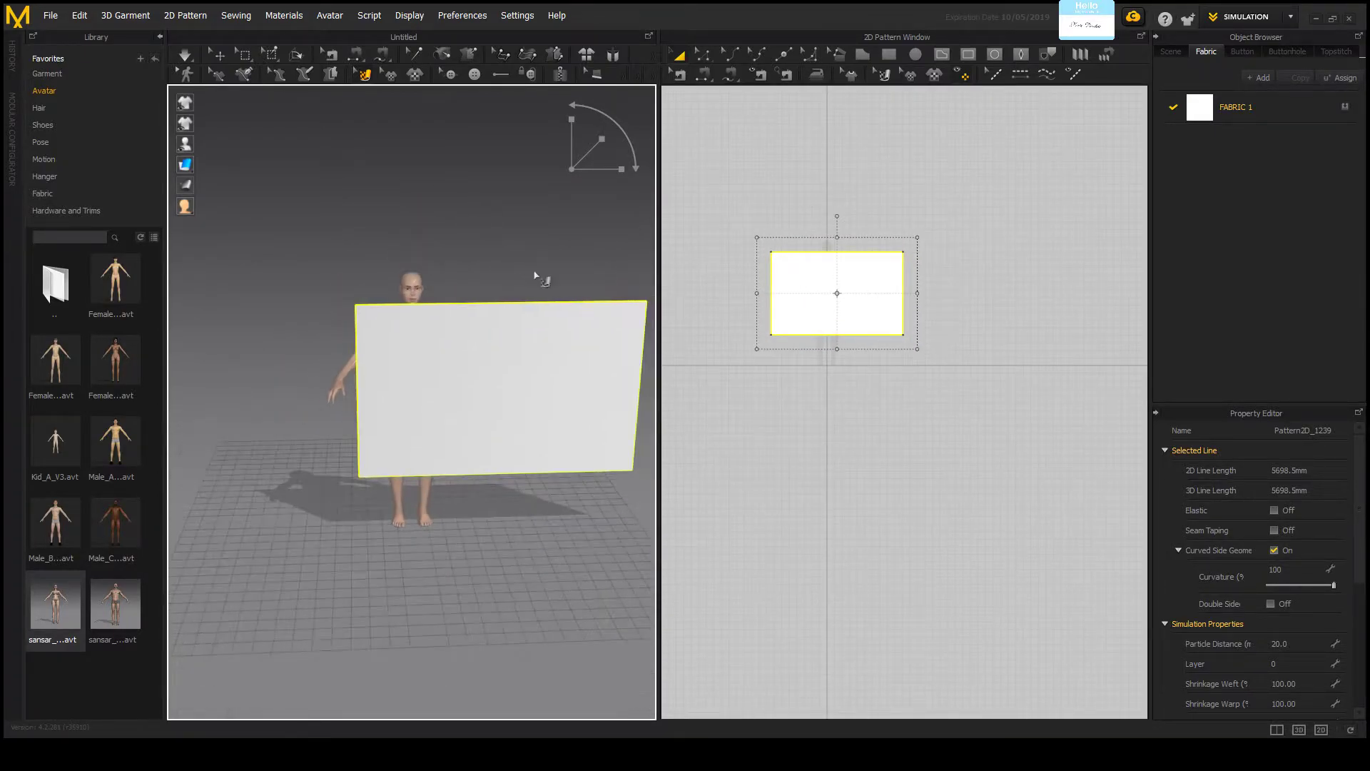
pyautogui.scroll(3, 806, 294)
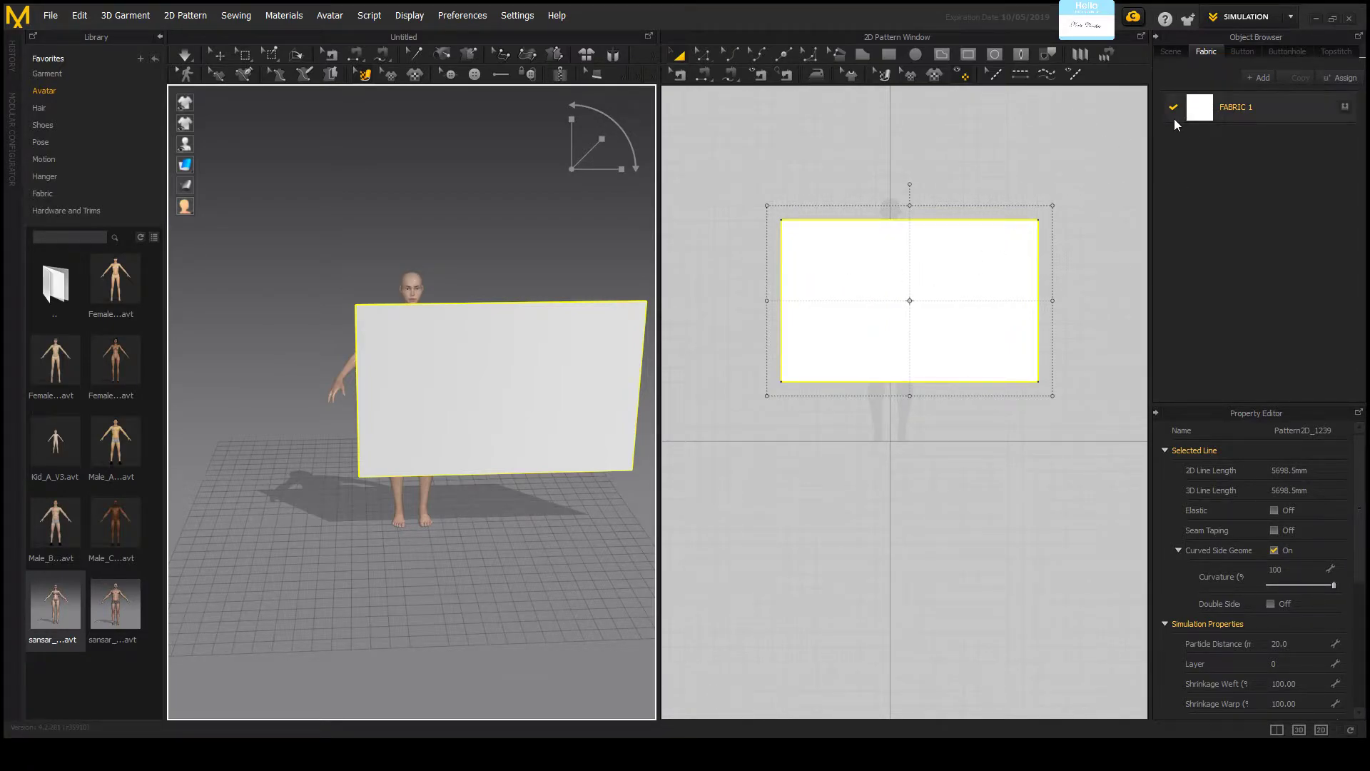
# Step: Apply the T-shirt outline image as the texture of FABRIC 1
pyautogui.click(1234, 107)
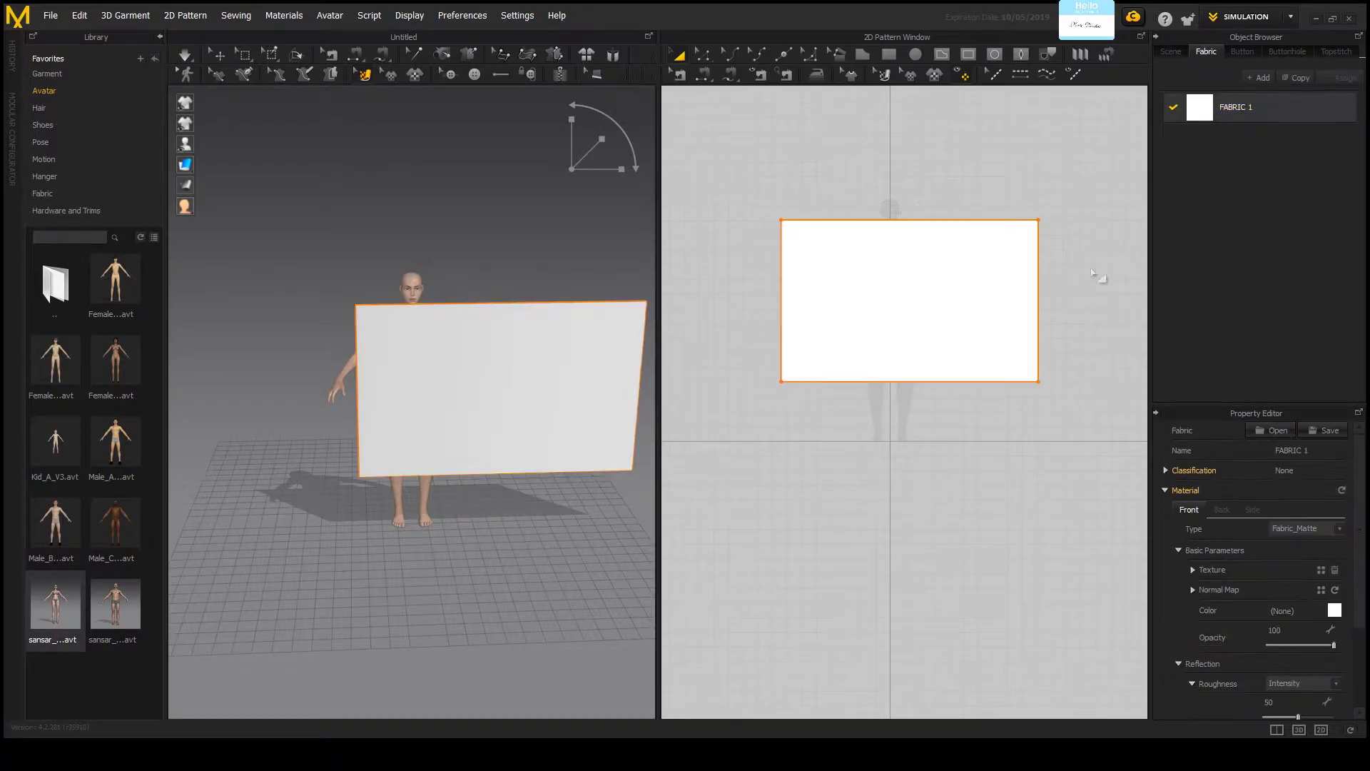
pyautogui.scroll(-2, 919, 306)
pyautogui.scroll(5, 843, 349)
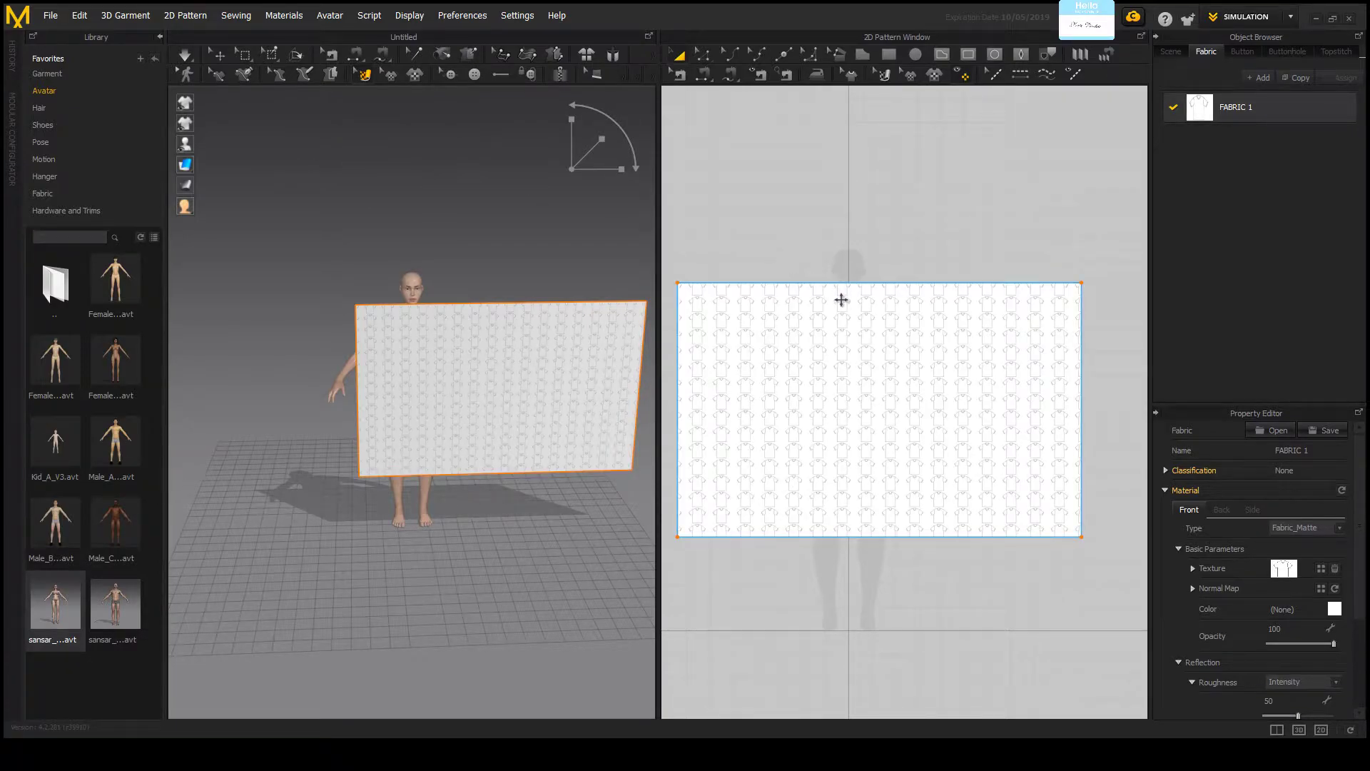
# Step: Examine the scale of the tiled T-shirt texture against the avatar in the 2D and 3D views
pyautogui.scroll(-3, 846, 314)
pyautogui.scroll(4, 803, 339)
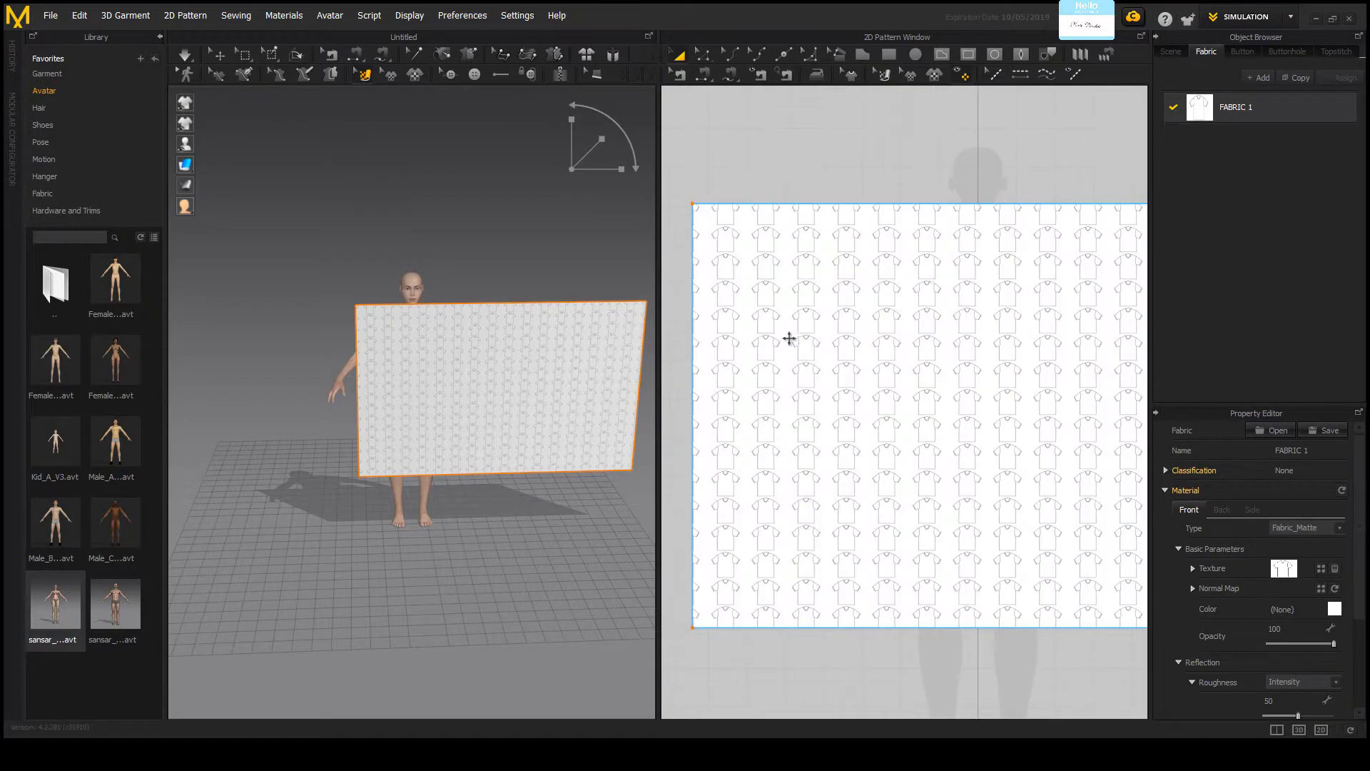
pyautogui.scroll(-1, 804, 326)
pyautogui.scroll(-3, 902, 336)
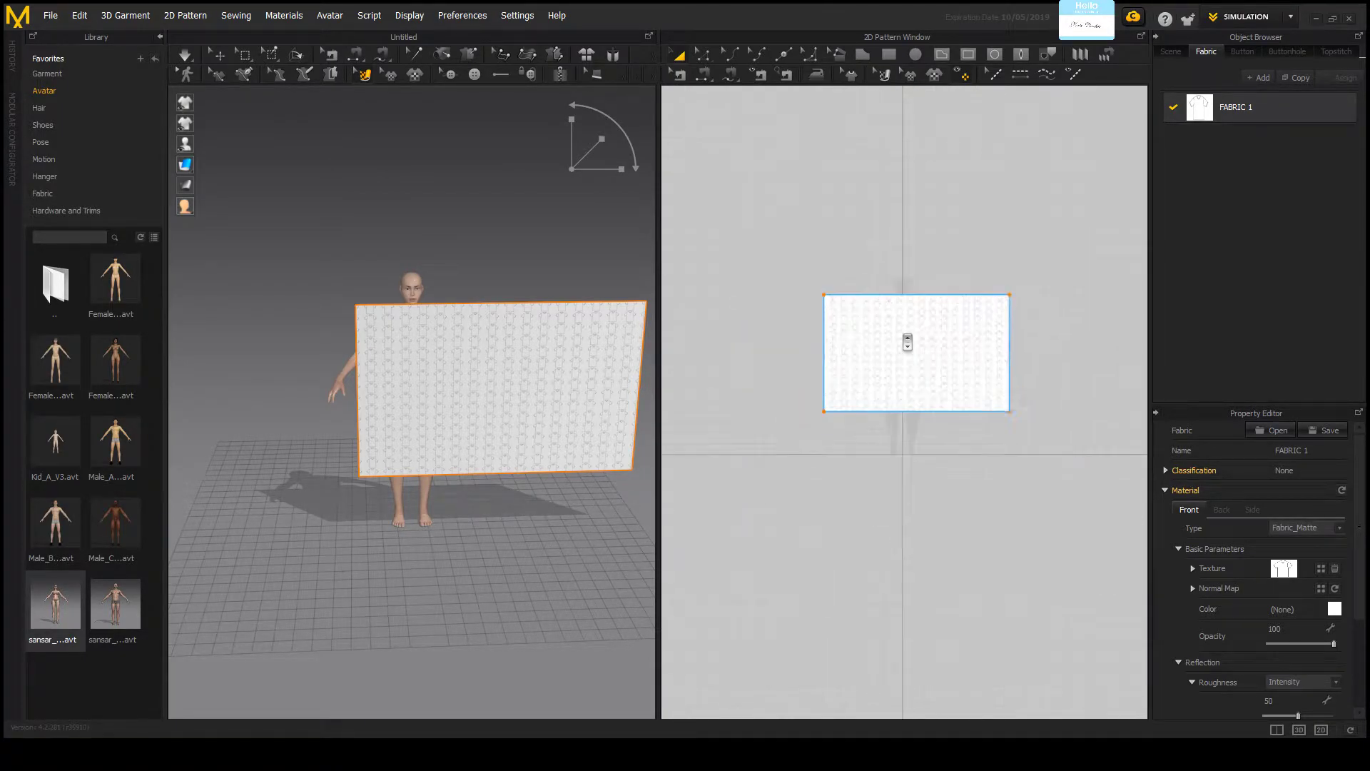
pyautogui.scroll(6, 896, 330)
pyautogui.scroll(2, 899, 336)
pyautogui.scroll(-6, 884, 314)
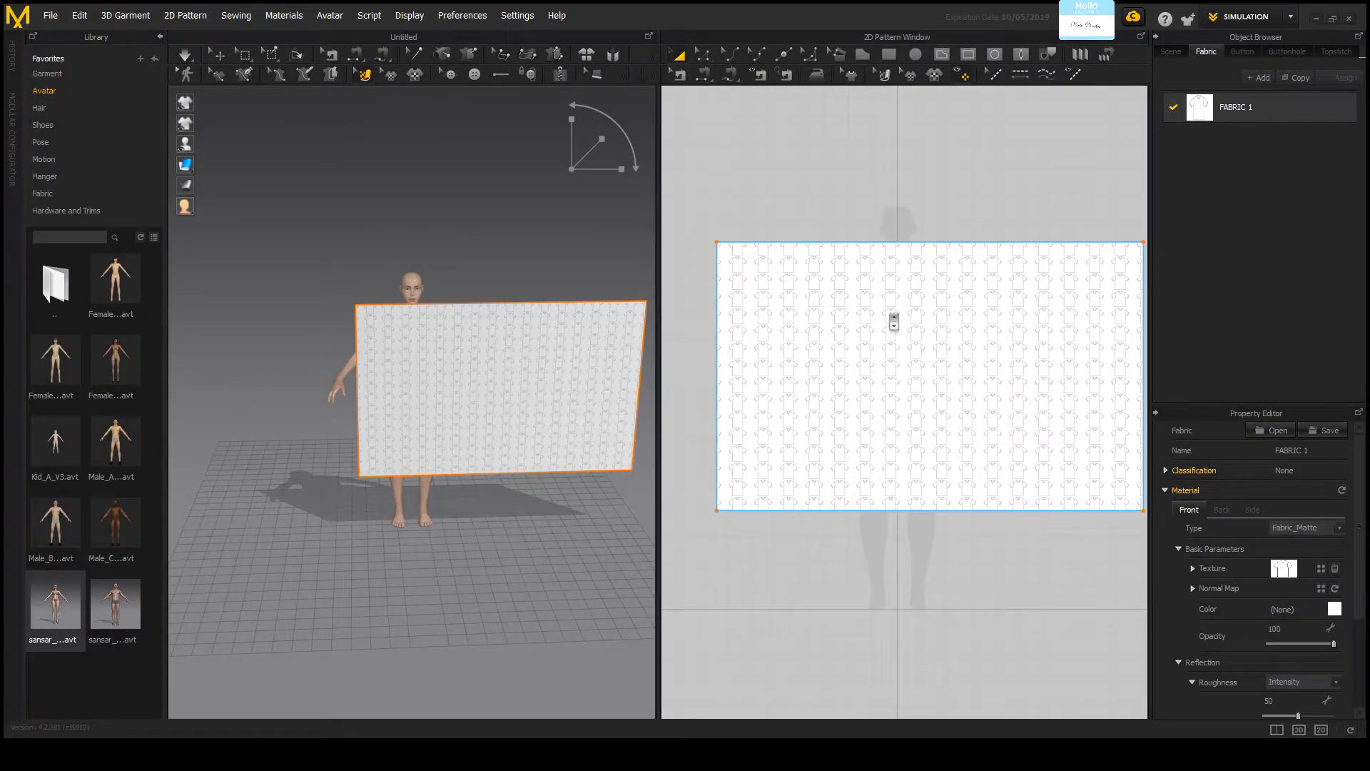
pyautogui.scroll(-1, 893, 322)
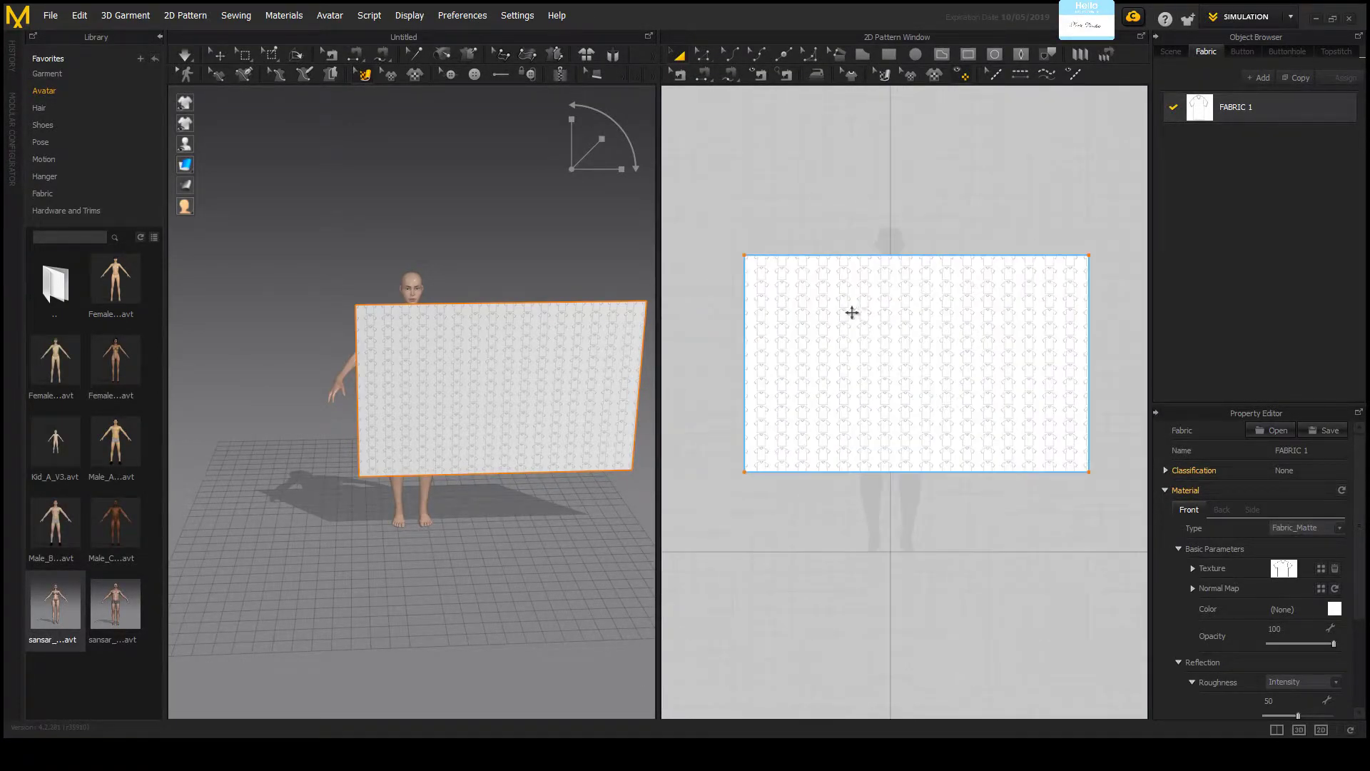
pyautogui.scroll(-1, 888, 369)
pyautogui.scroll(1, 881, 374)
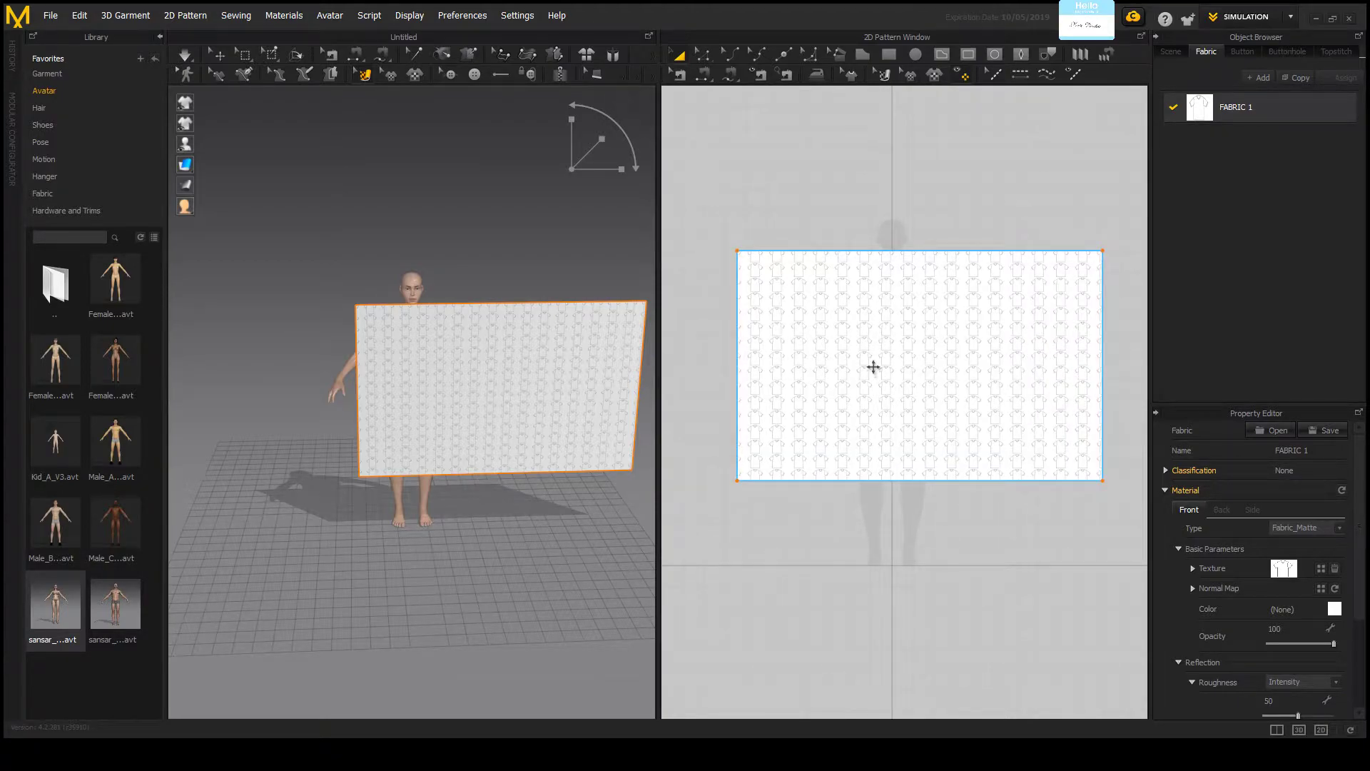
pyautogui.scroll(-2, 909, 306)
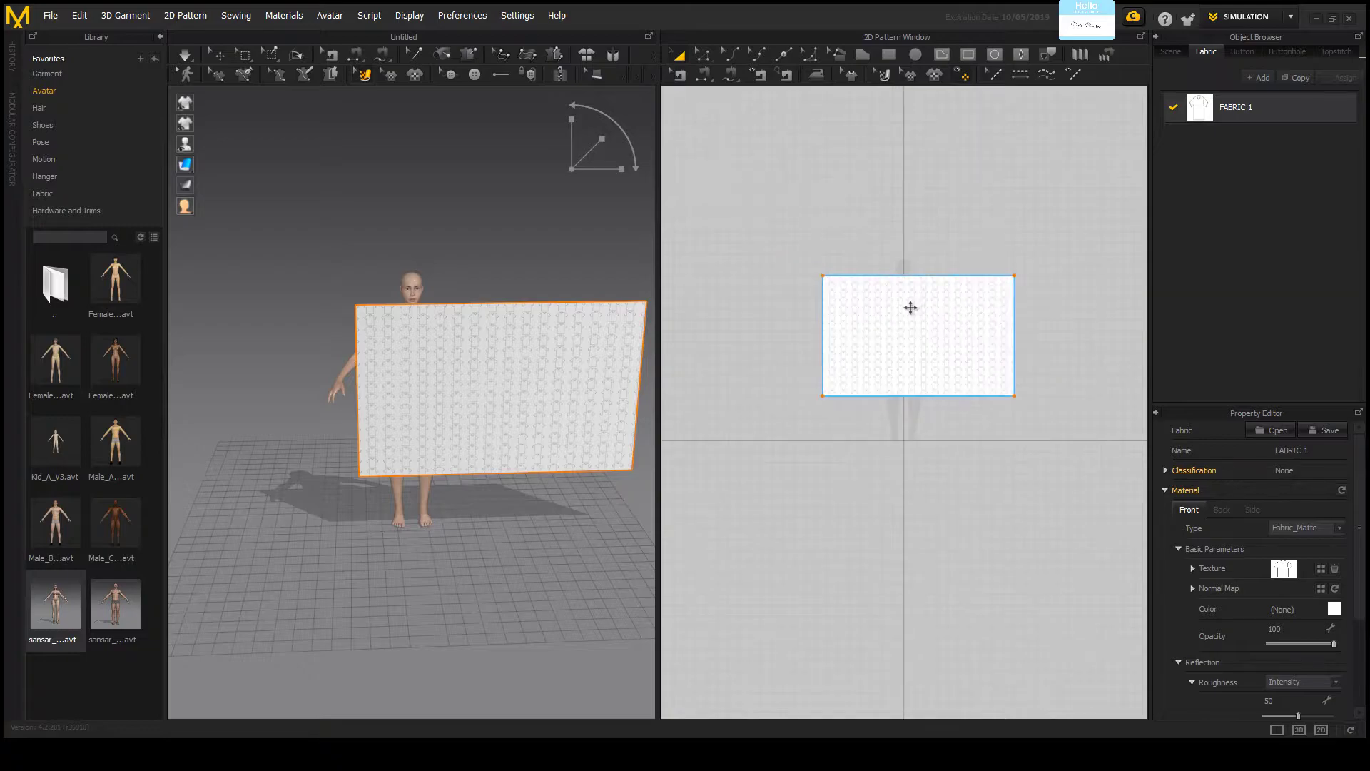
pyautogui.scroll(5, 900, 300)
pyautogui.scroll(-3, 879, 214)
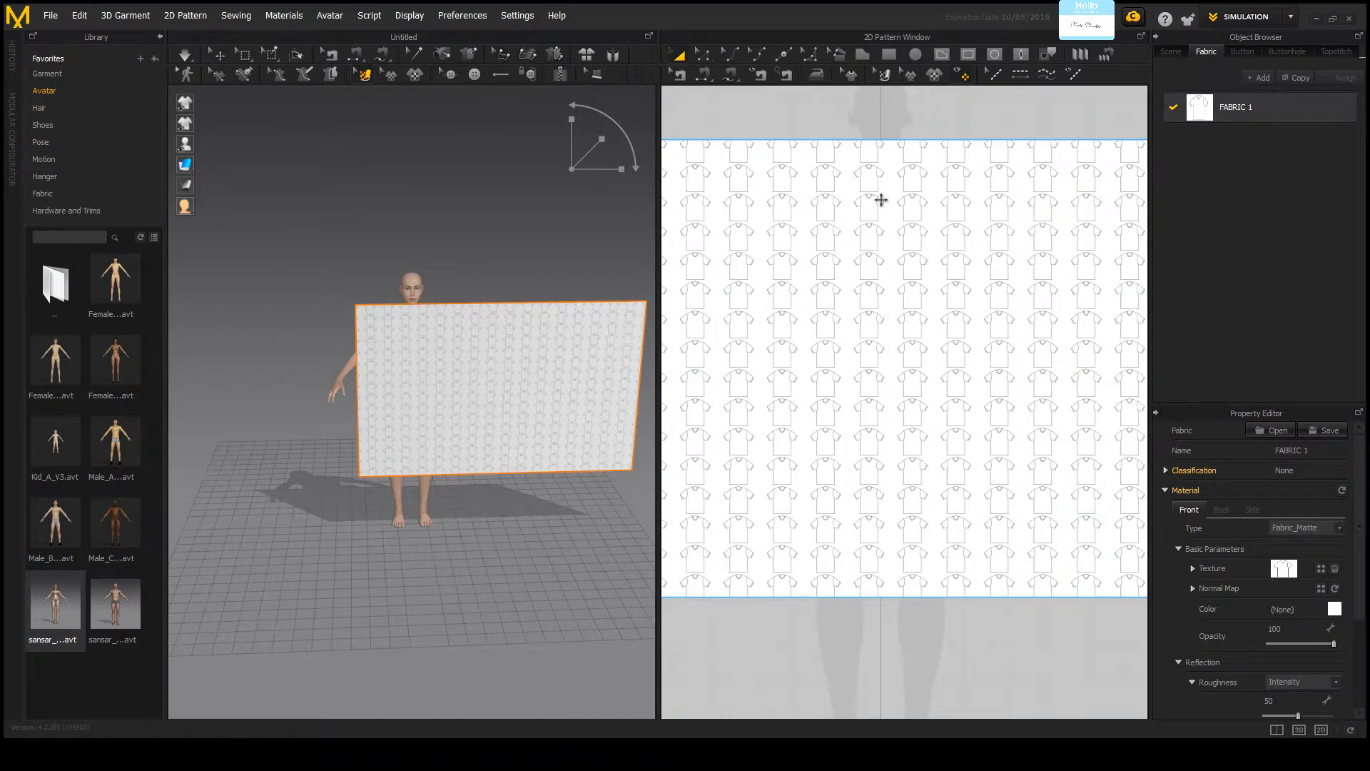
pyautogui.scroll(-1, 881, 199)
pyautogui.scroll(3, 446, 346)
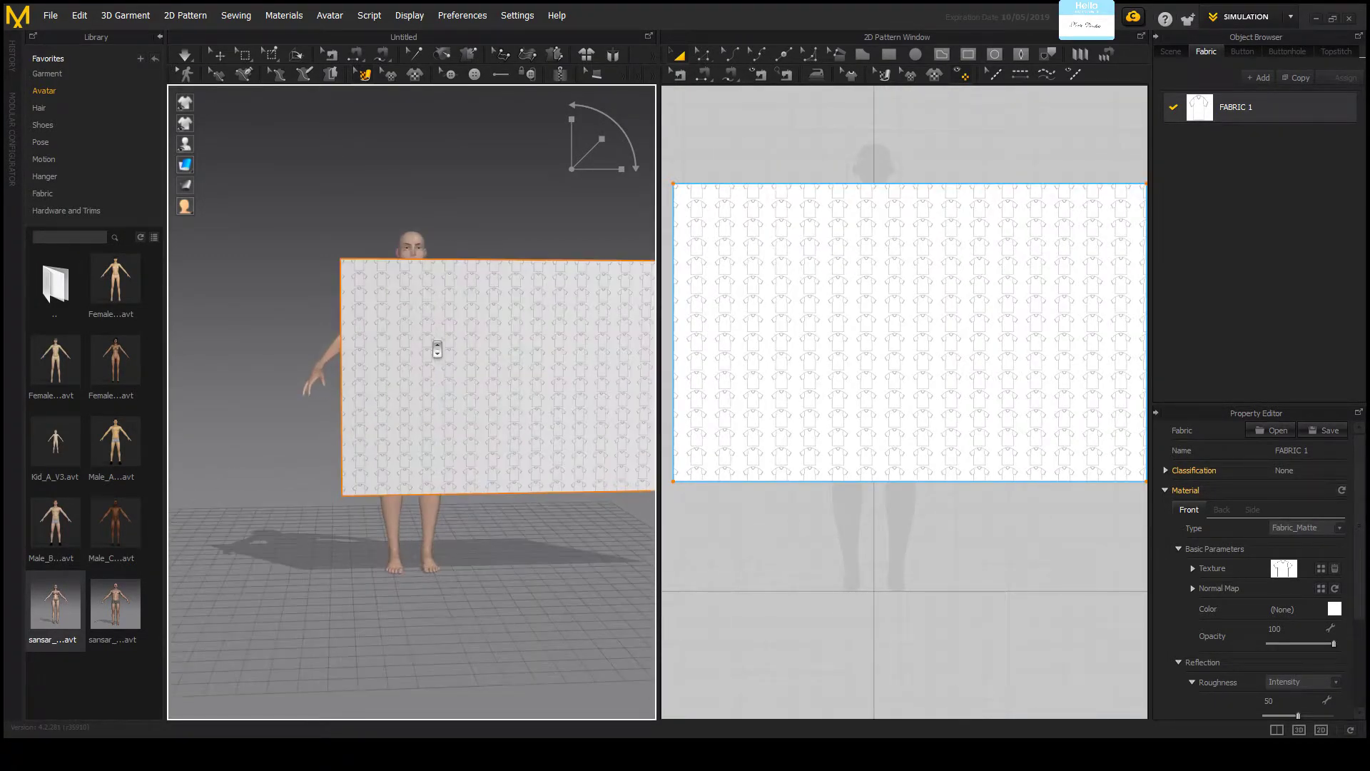
pyautogui.moveTo(533, 176); pyautogui.dragTo(514, 176, button='right')
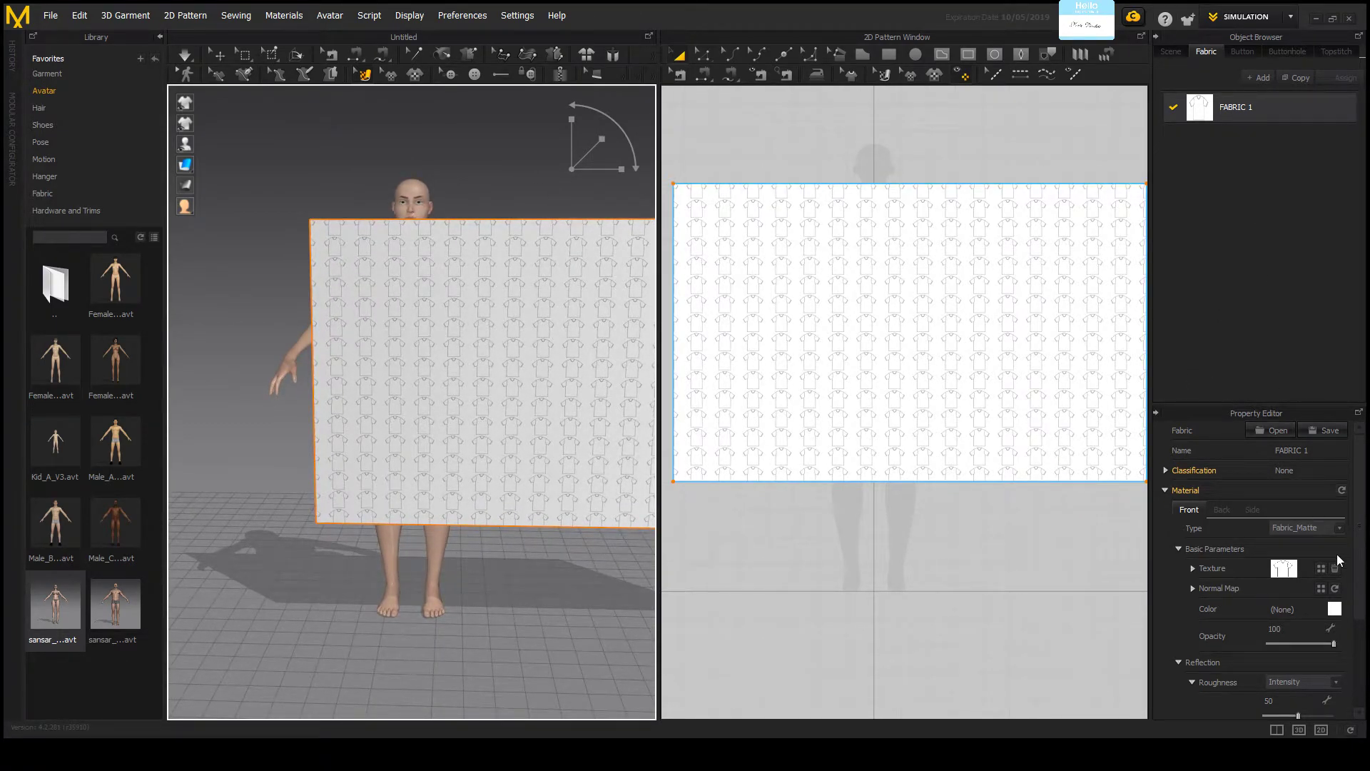
# Step: Lower the opacity of FABRIC 1 to 54
pyautogui.doubleClick(1239, 108)
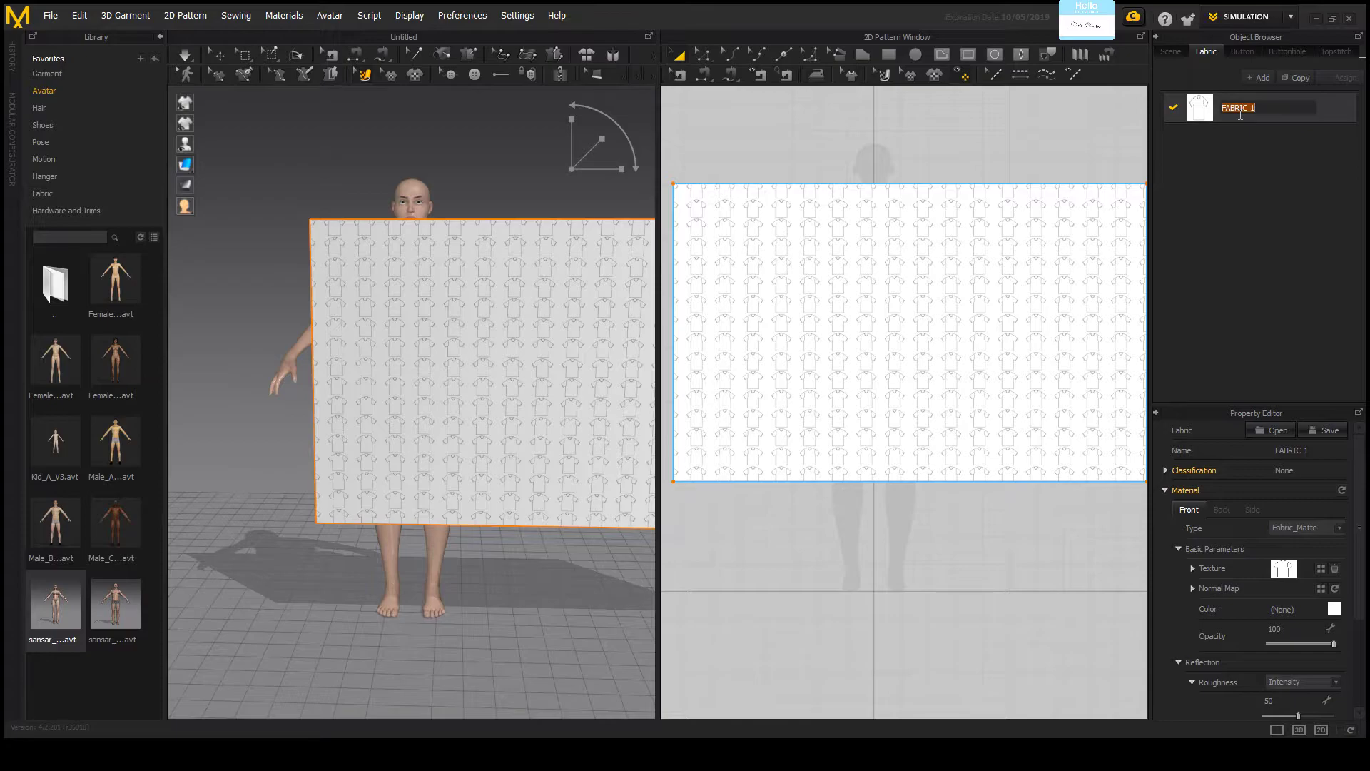
pyautogui.click(1330, 114)
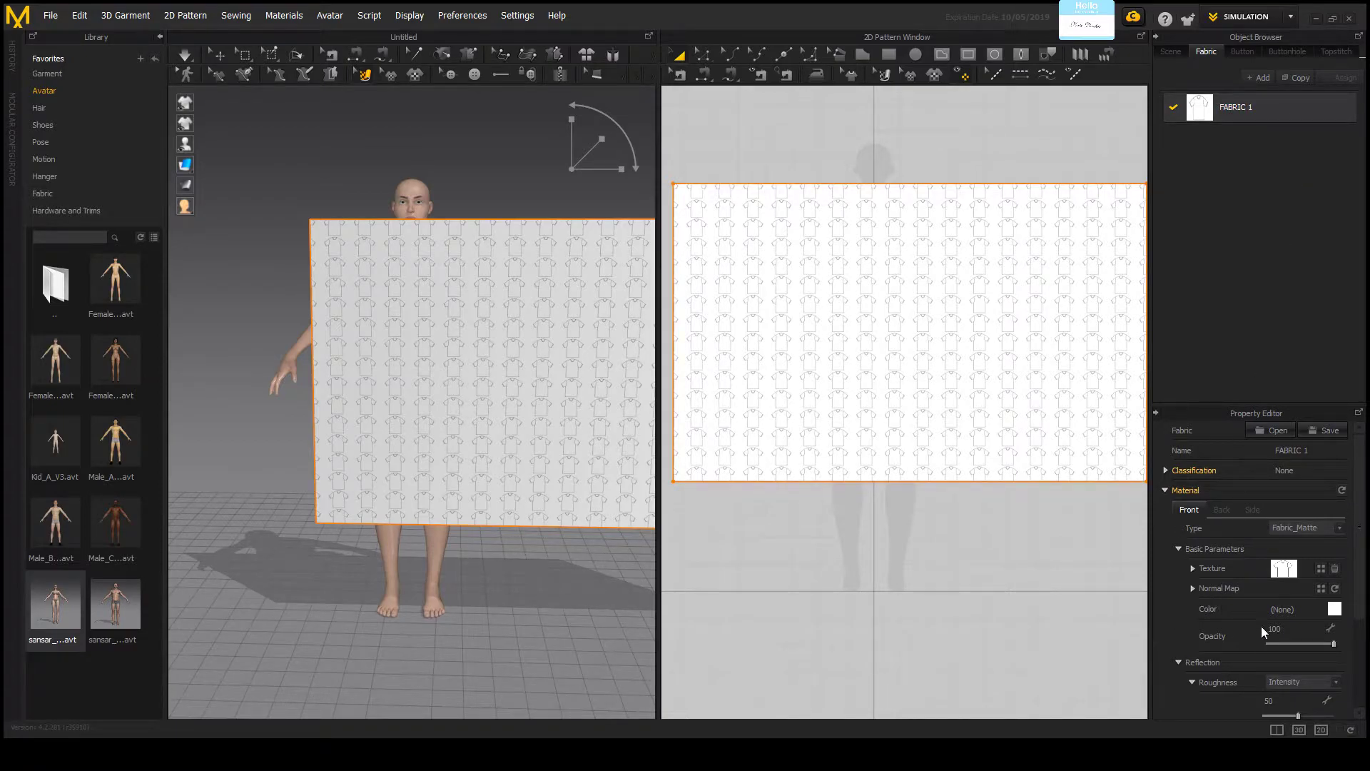
pyautogui.moveTo(1334, 644); pyautogui.dragTo(1298, 643)
pyautogui.scroll(-3, 905, 305)
pyautogui.click(905, 305)
pyautogui.scroll(3, 890, 289)
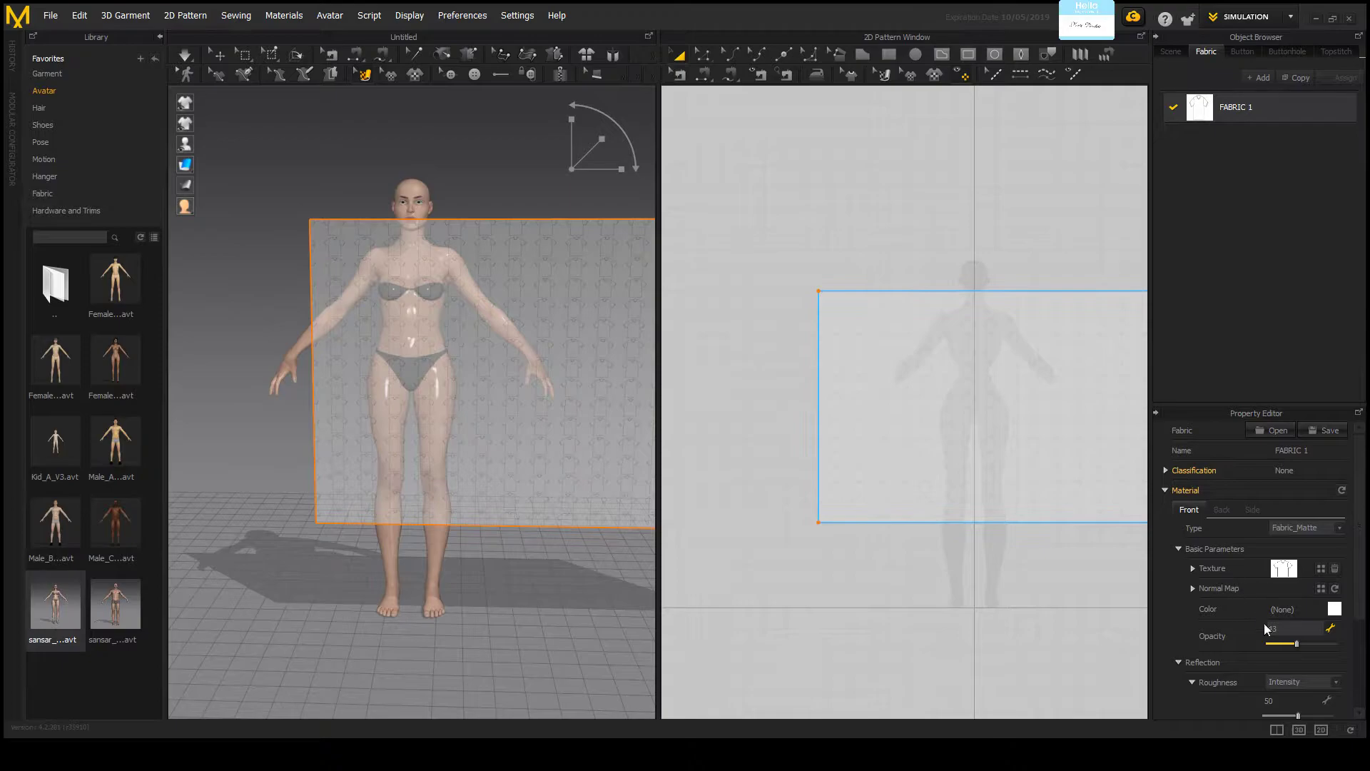
pyautogui.moveTo(1298, 643); pyautogui.dragTo(1303, 644)
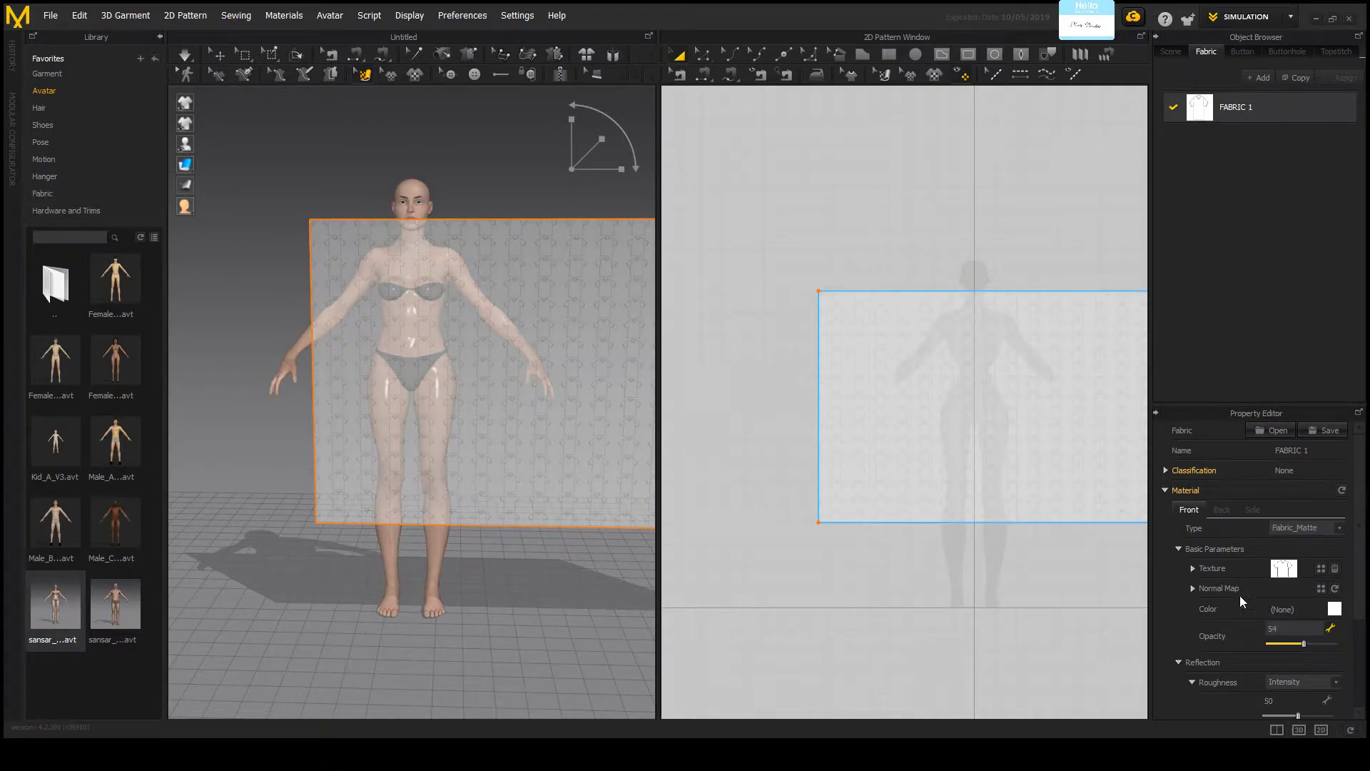
# Step: Examine how the avatar shows through the translucent T-shirt texture in the 2D and 3D views
pyautogui.scroll(-2, 1012, 397)
pyautogui.scroll(5, 975, 373)
pyautogui.scroll(-1, 768, 352)
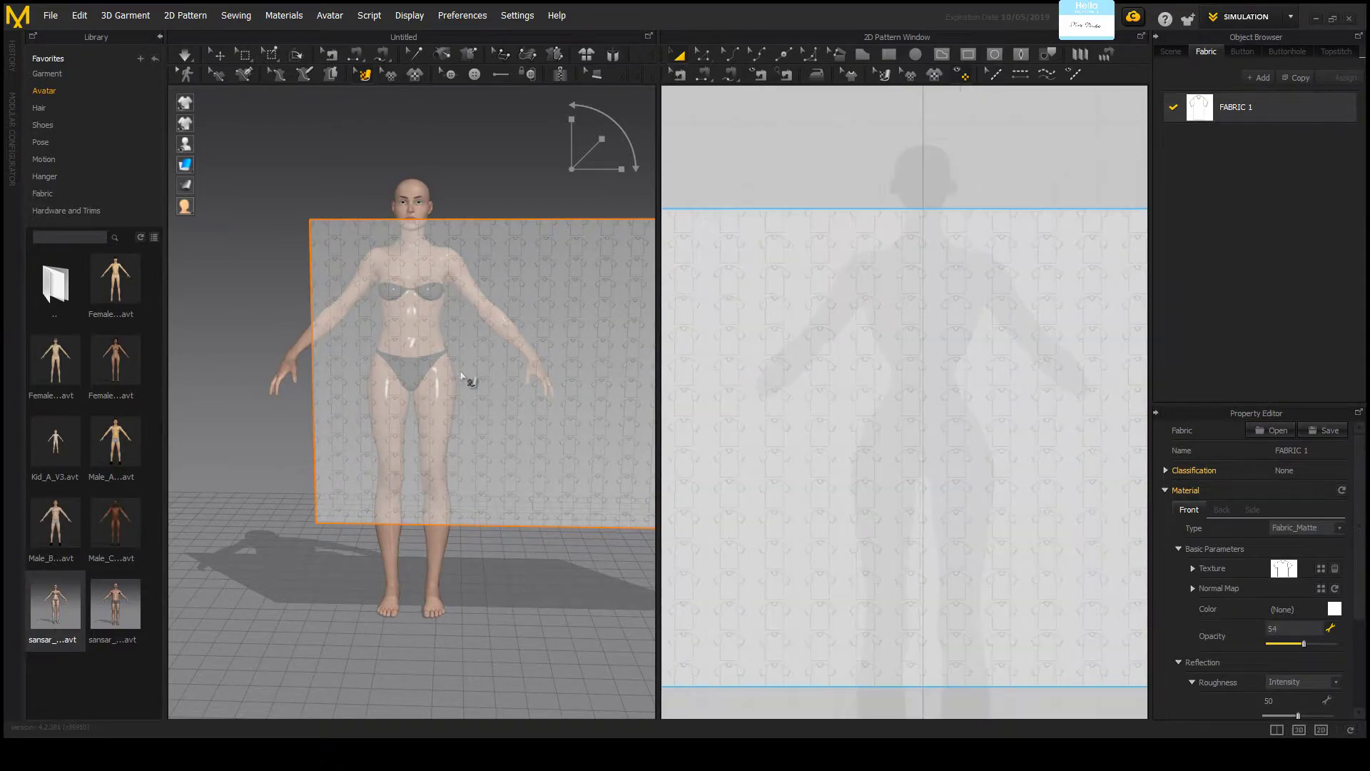
pyautogui.scroll(-1, 488, 300)
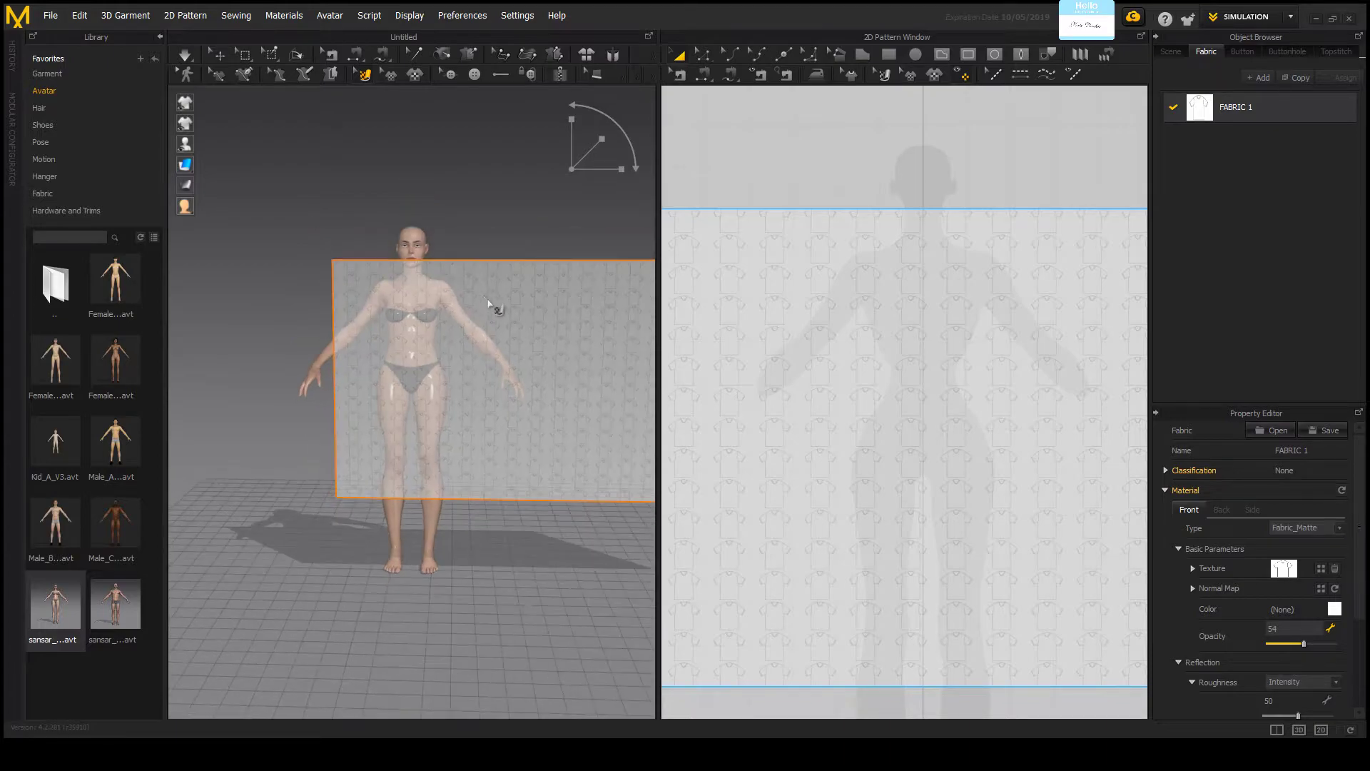
pyautogui.scroll(-1, 488, 300)
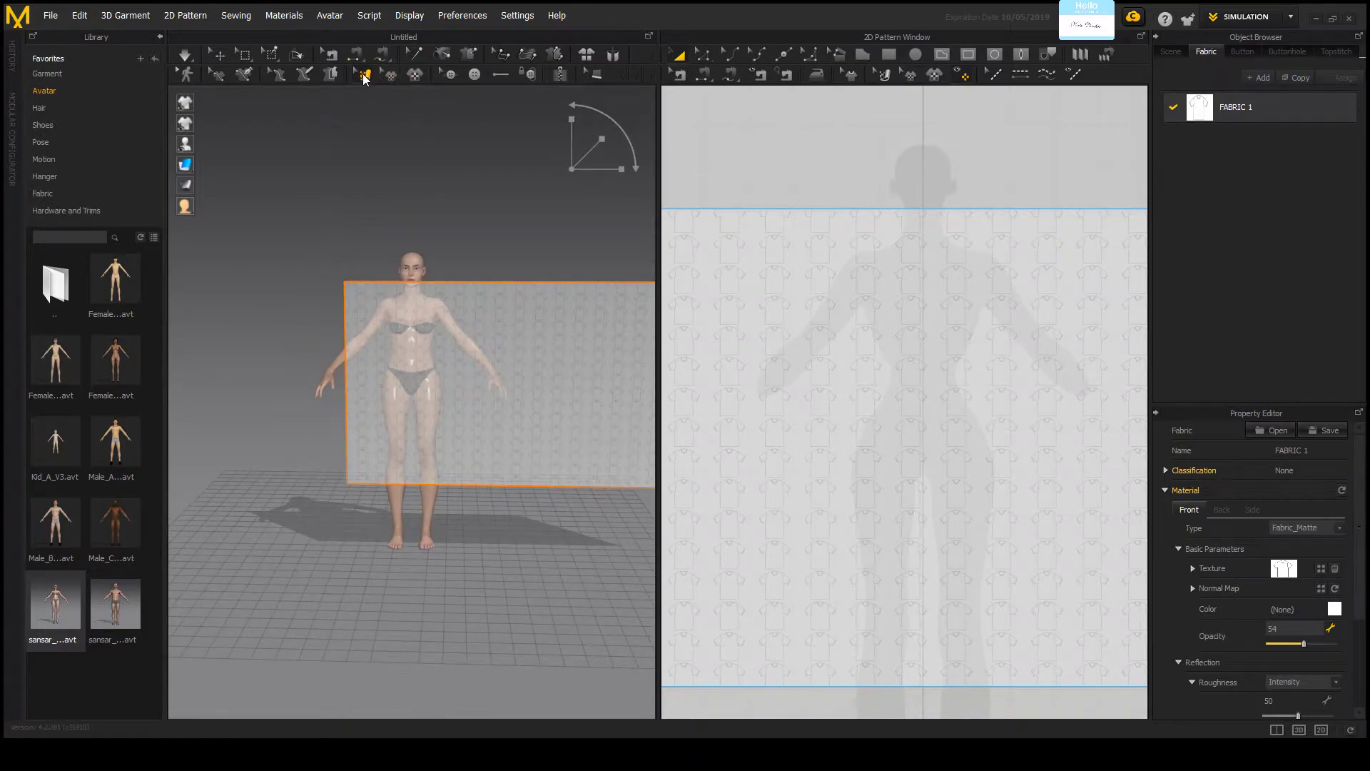
pyautogui.click(365, 75)
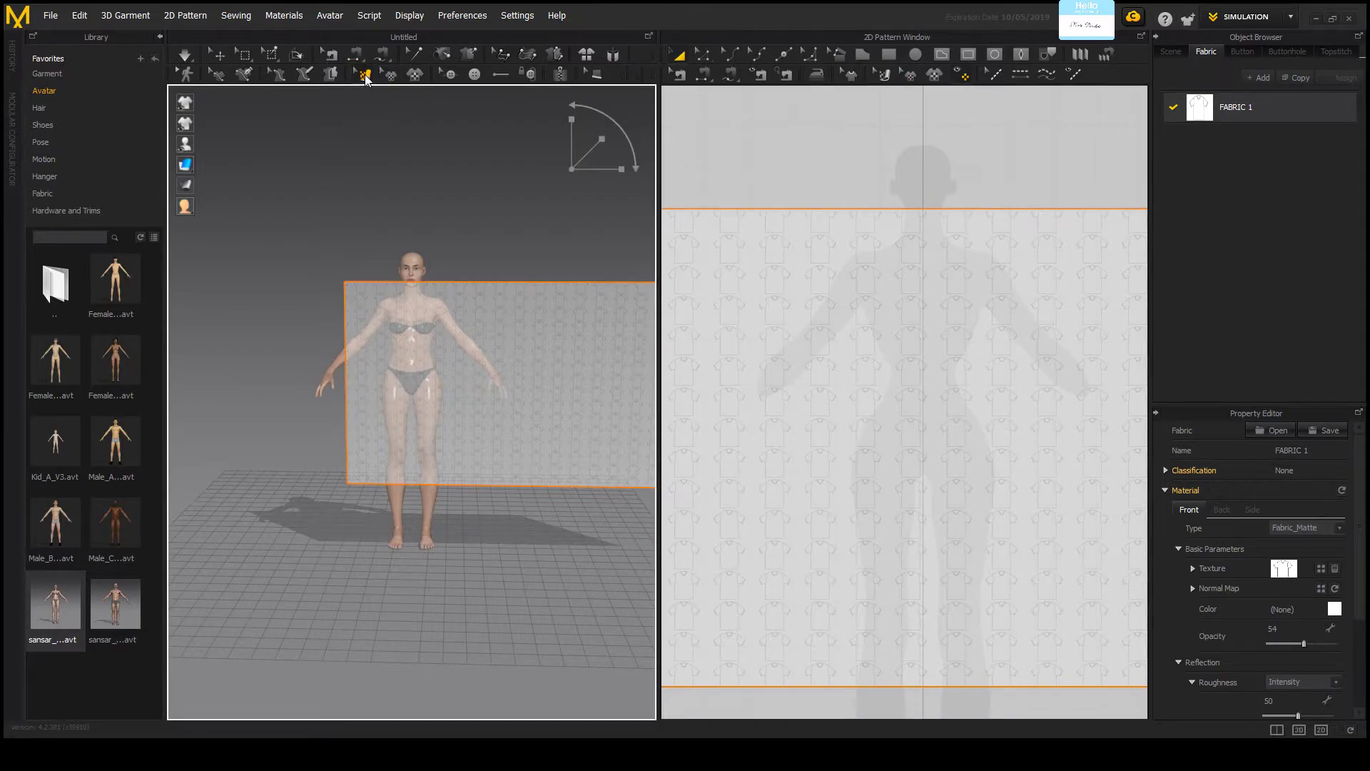
pyautogui.scroll(-2, 514, 271)
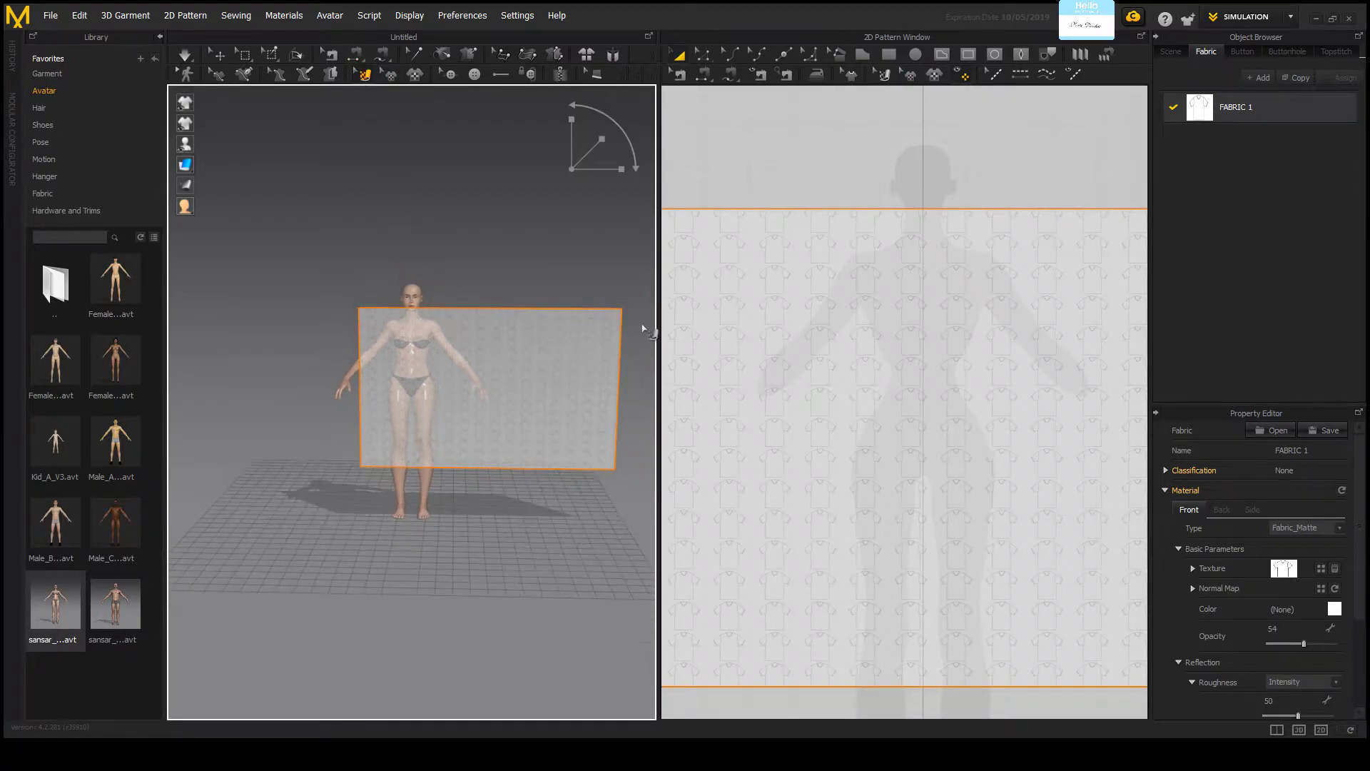
pyautogui.scroll(-3, 847, 388)
# Step: Enlarge the T-shirt texture on the rectangular pattern until one outline roughly spans the avatar's torso, and centre that outline on the avatar
pyautogui.scroll(4, 822, 385)
pyautogui.scroll(5, 481, 403)
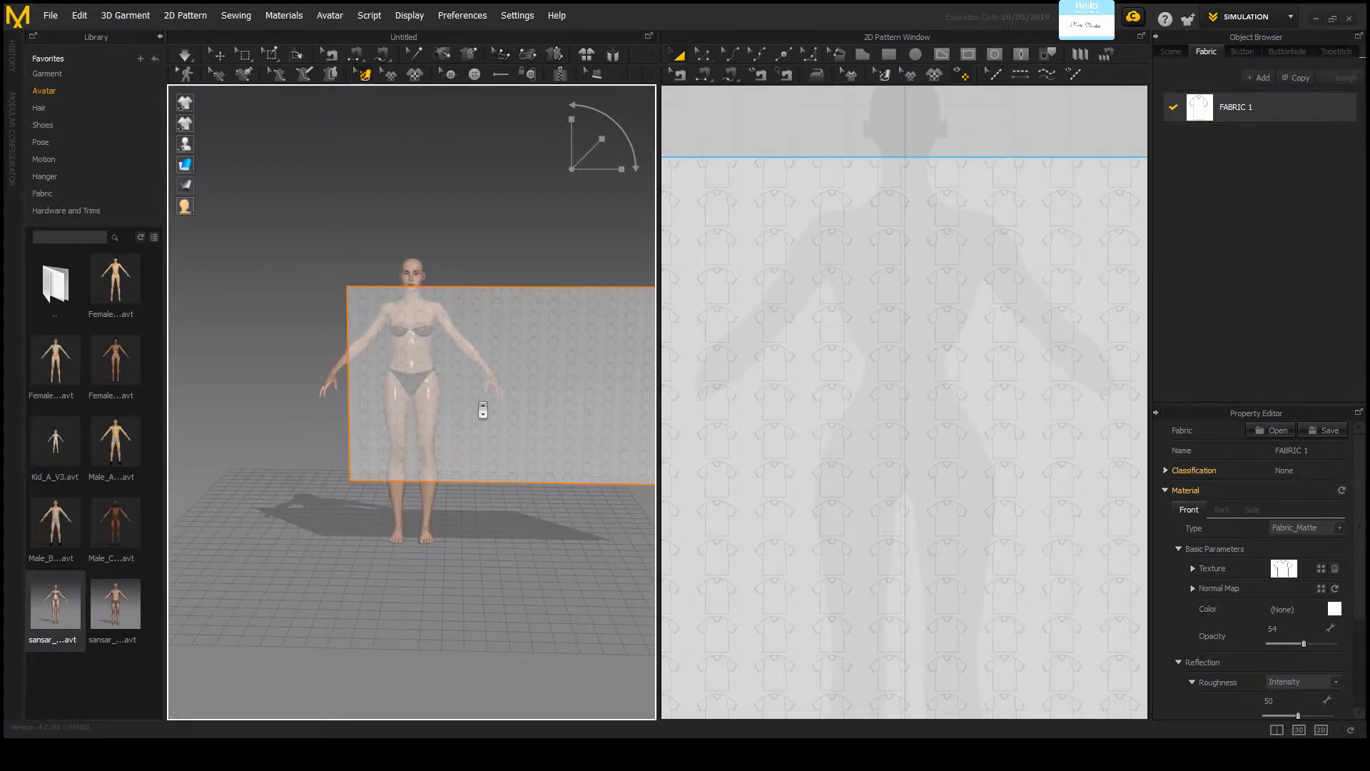
pyautogui.scroll(2, 457, 366)
pyautogui.click(481, 285)
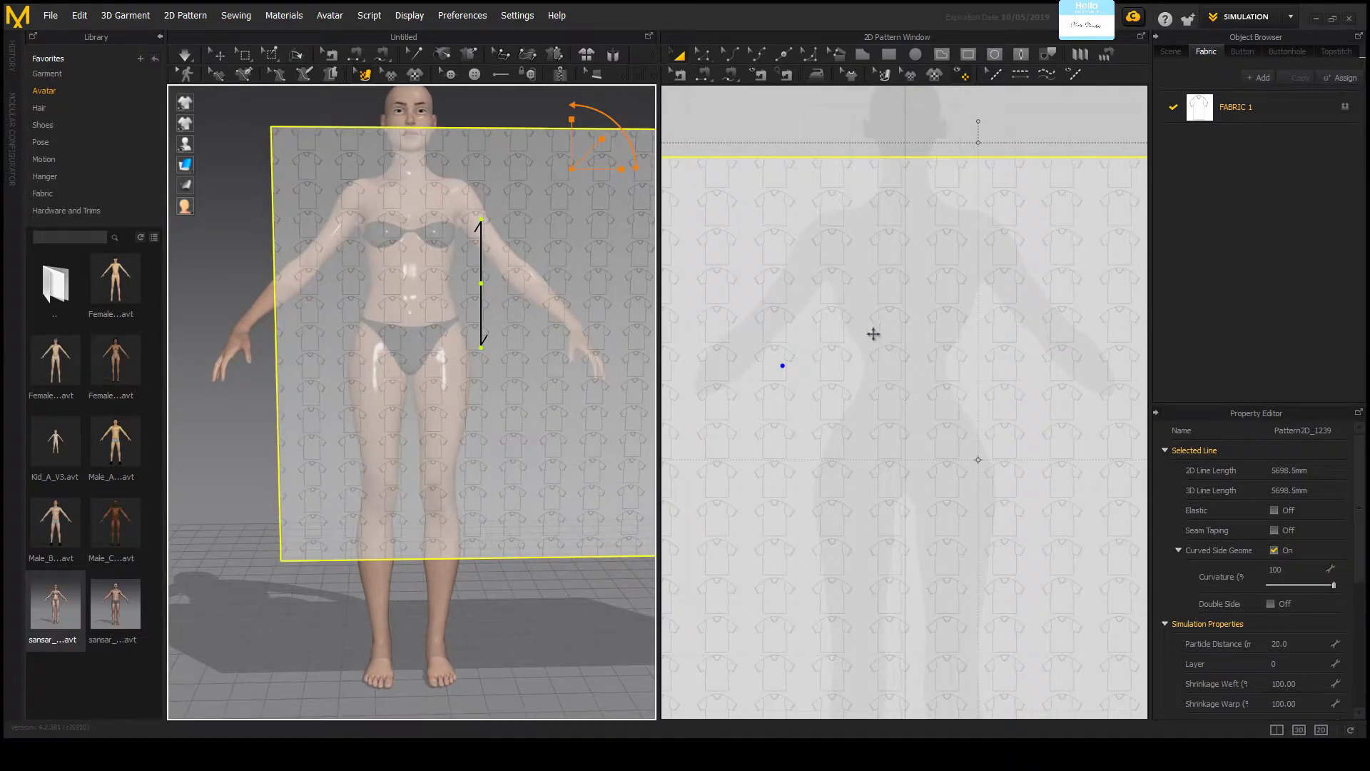
pyautogui.scroll(-2, 863, 304)
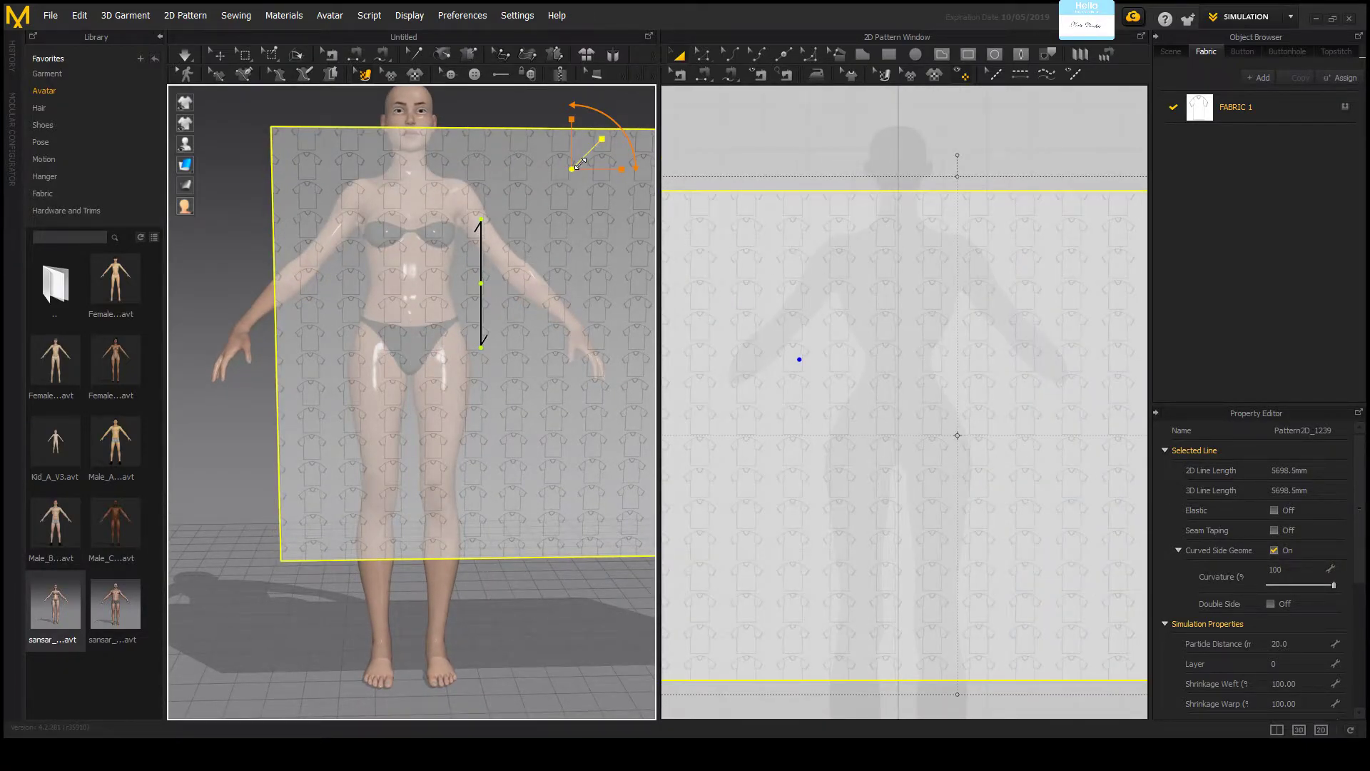
pyautogui.moveTo(560, 239); pyautogui.dragTo(561, 242, button='right')
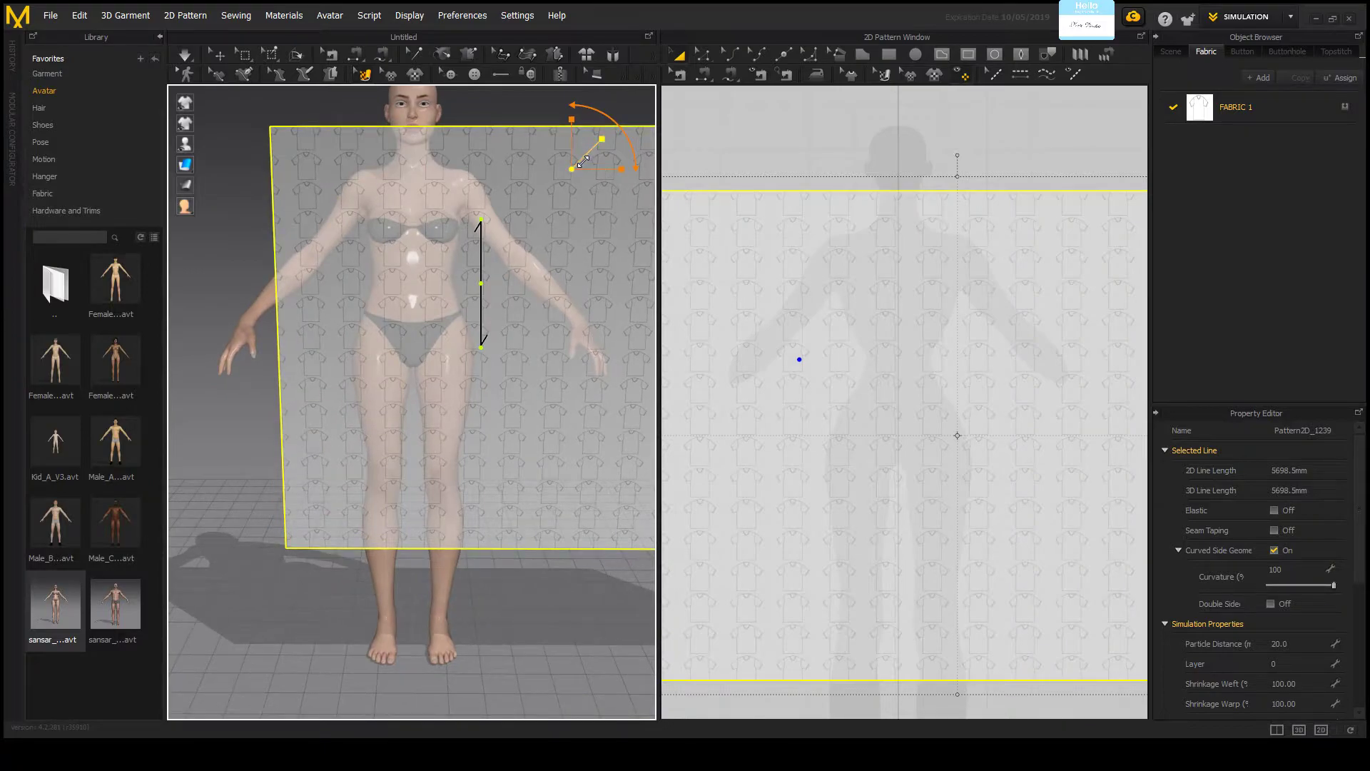
pyautogui.moveTo(582, 162); pyautogui.dragTo(807, 99)
pyautogui.moveTo(608, 285); pyautogui.dragTo(685, 259)
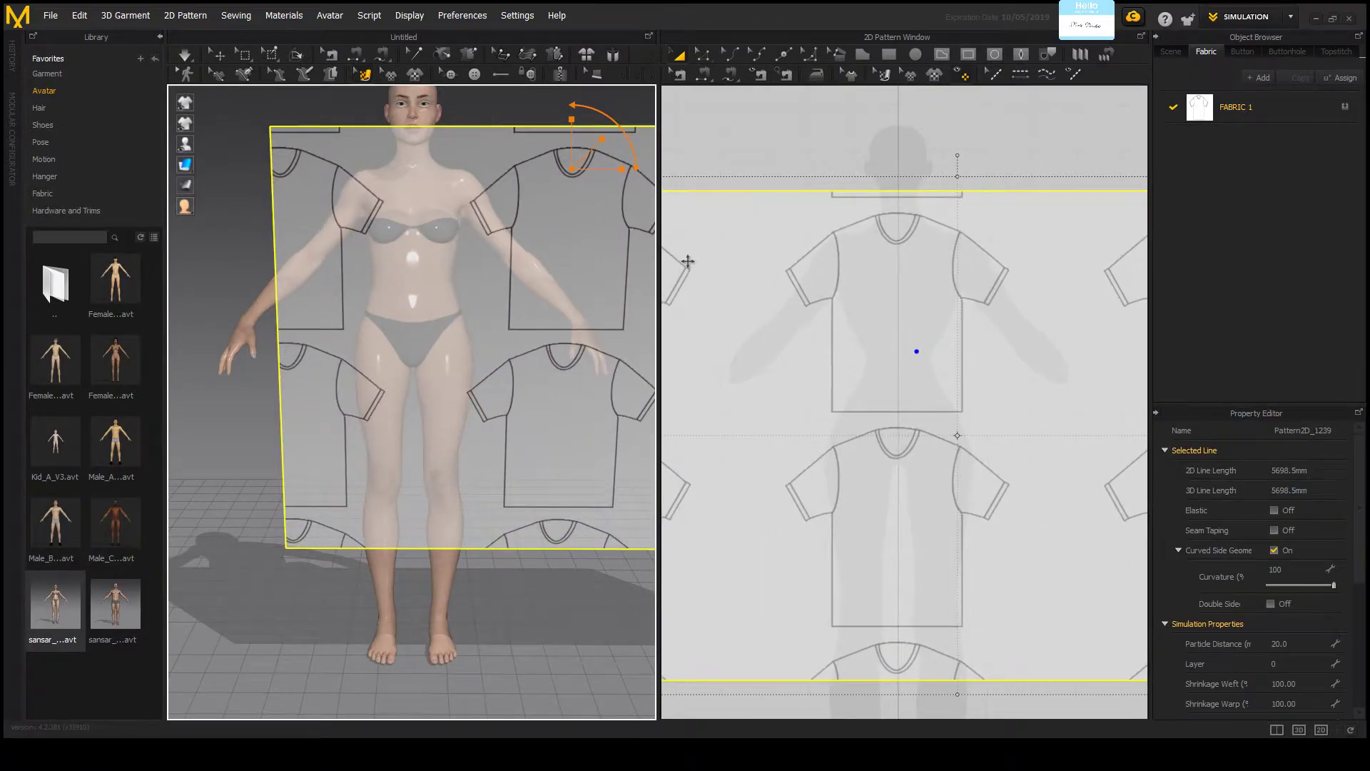
# Step: Refine the T-shirt texture's scale and shift it so the outline sits centred beneath the avatar's neck in the 2D view
pyautogui.moveTo(588, 162); pyautogui.dragTo(588, 183)
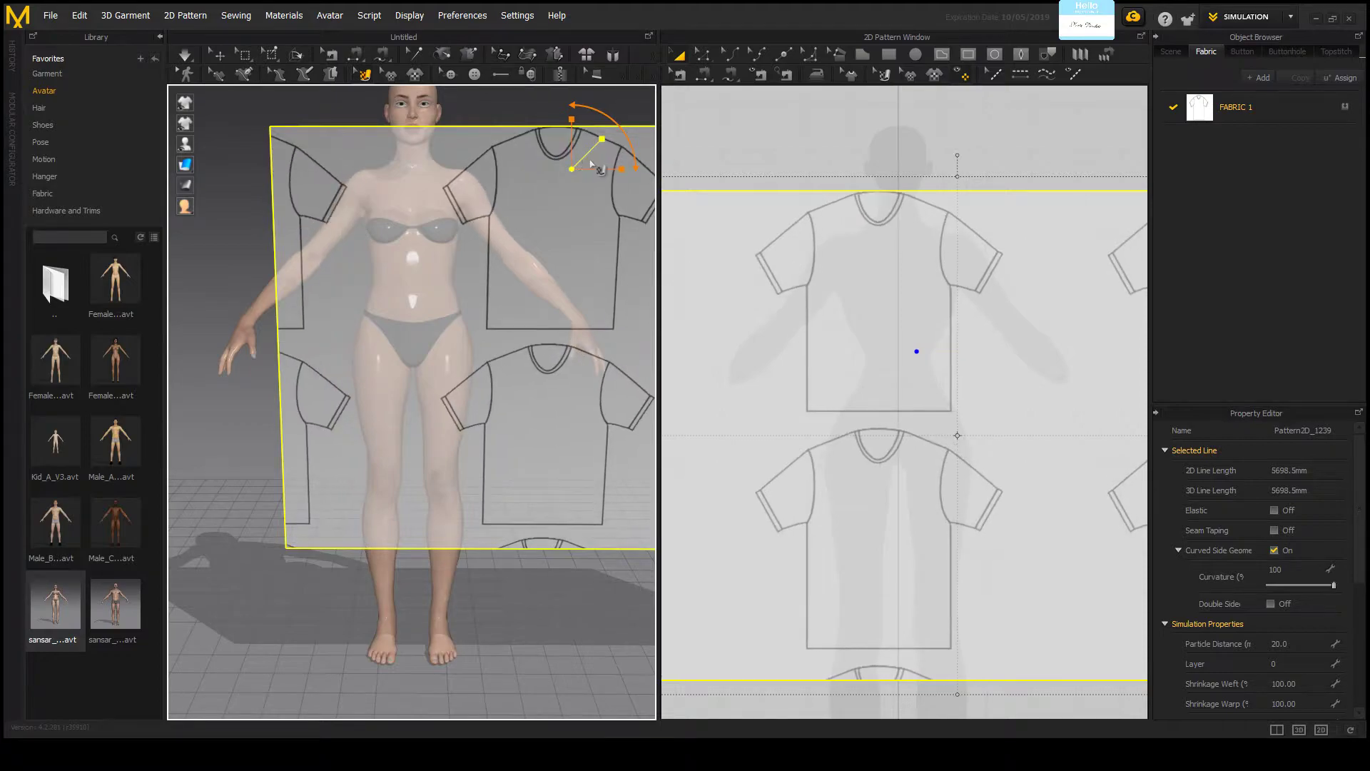
pyautogui.moveTo(560, 291); pyautogui.dragTo(567, 297)
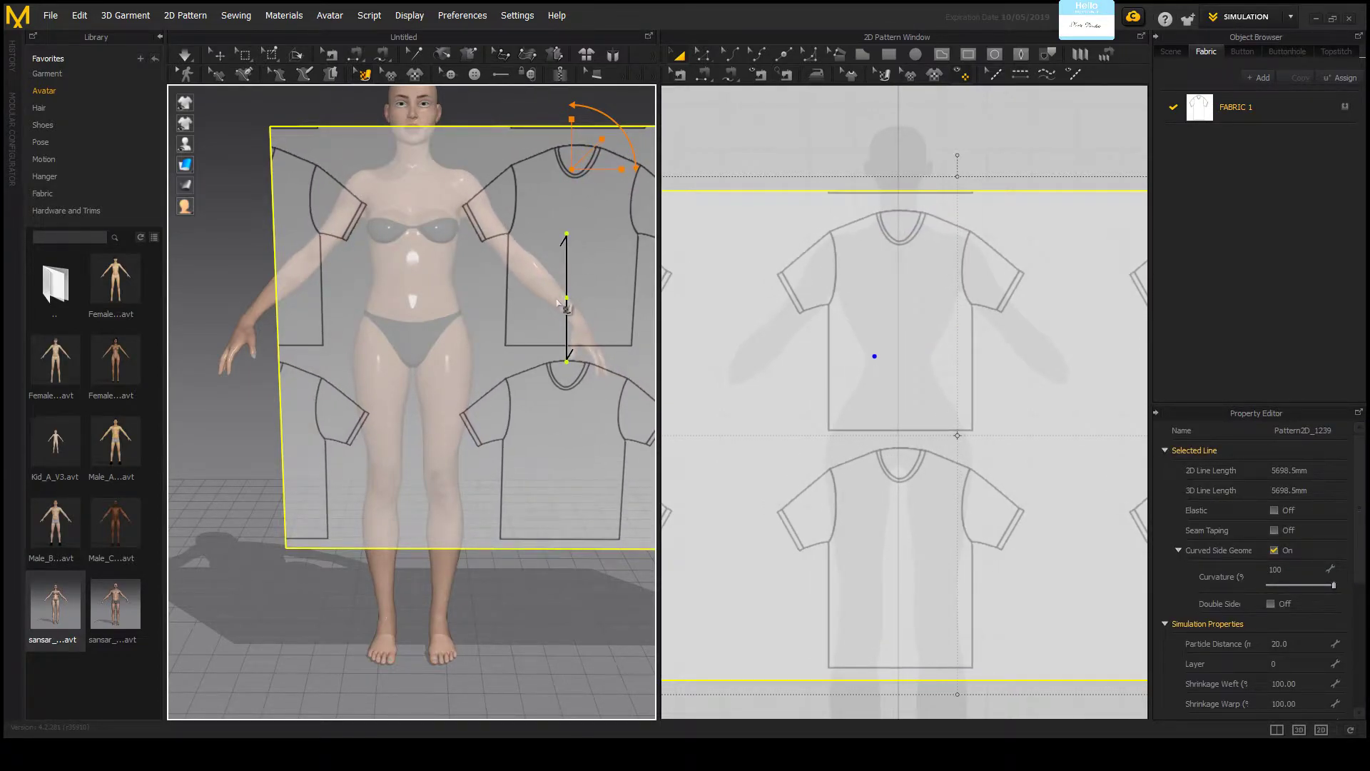
pyautogui.moveTo(587, 155); pyautogui.dragTo(591, 161)
pyautogui.moveTo(590, 156); pyautogui.dragTo(593, 164)
pyautogui.moveTo(600, 223); pyautogui.dragTo(593, 321)
pyautogui.scroll(-3, 887, 296)
pyautogui.scroll(7, 884, 291)
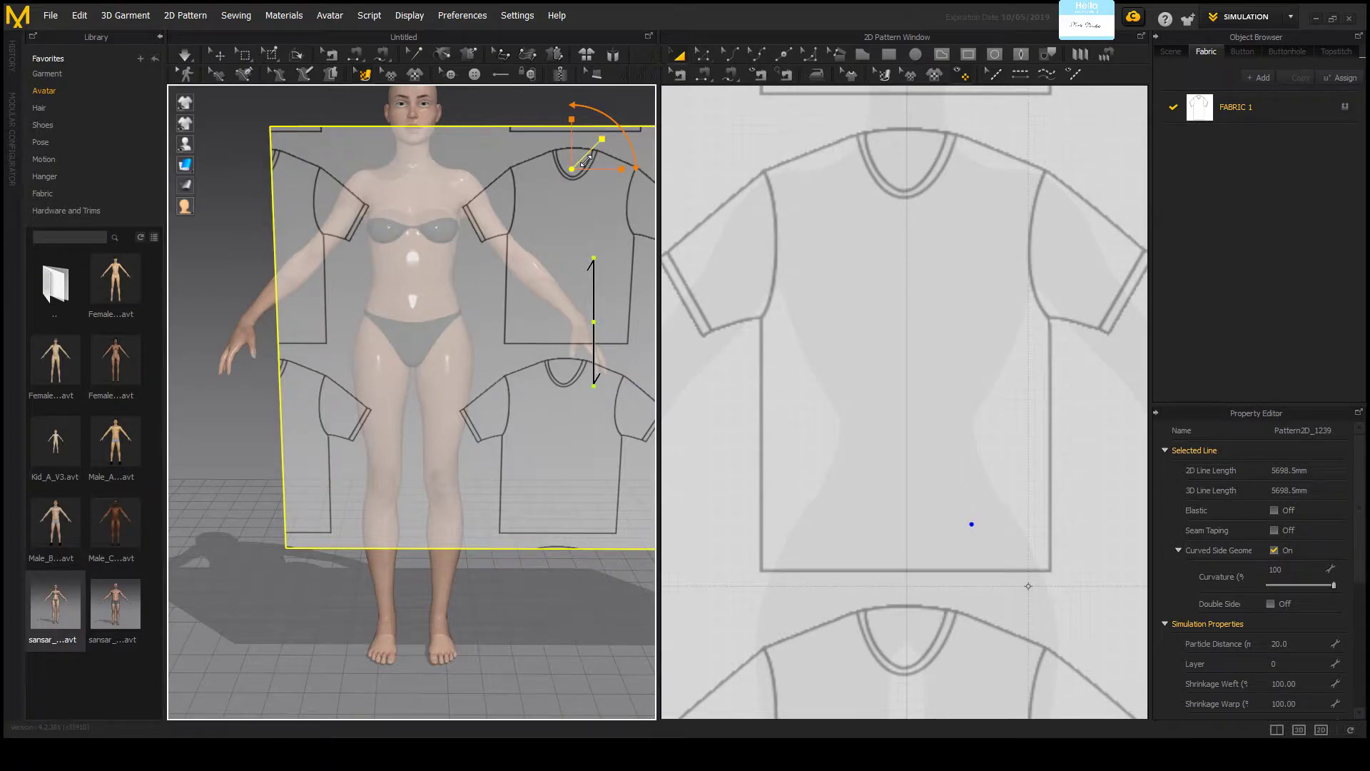
# Step: Enlarge the T-shirt outline slightly more for a looser fit around the torso and realign its neckline with the avatar's centre line
pyautogui.moveTo(585, 161); pyautogui.dragTo(588, 158)
pyautogui.moveTo(575, 209); pyautogui.dragTo(586, 225)
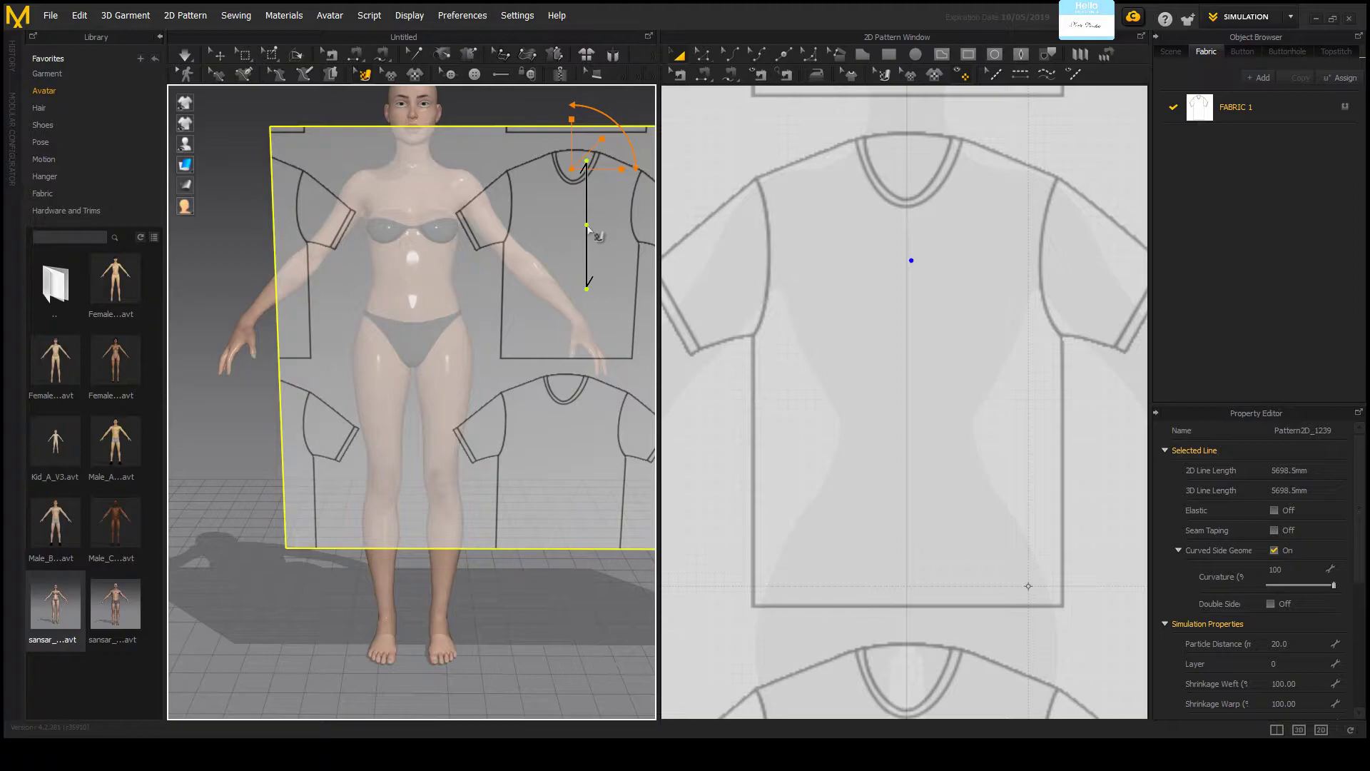
pyautogui.scroll(-3, 992, 304)
pyautogui.scroll(1, 960, 274)
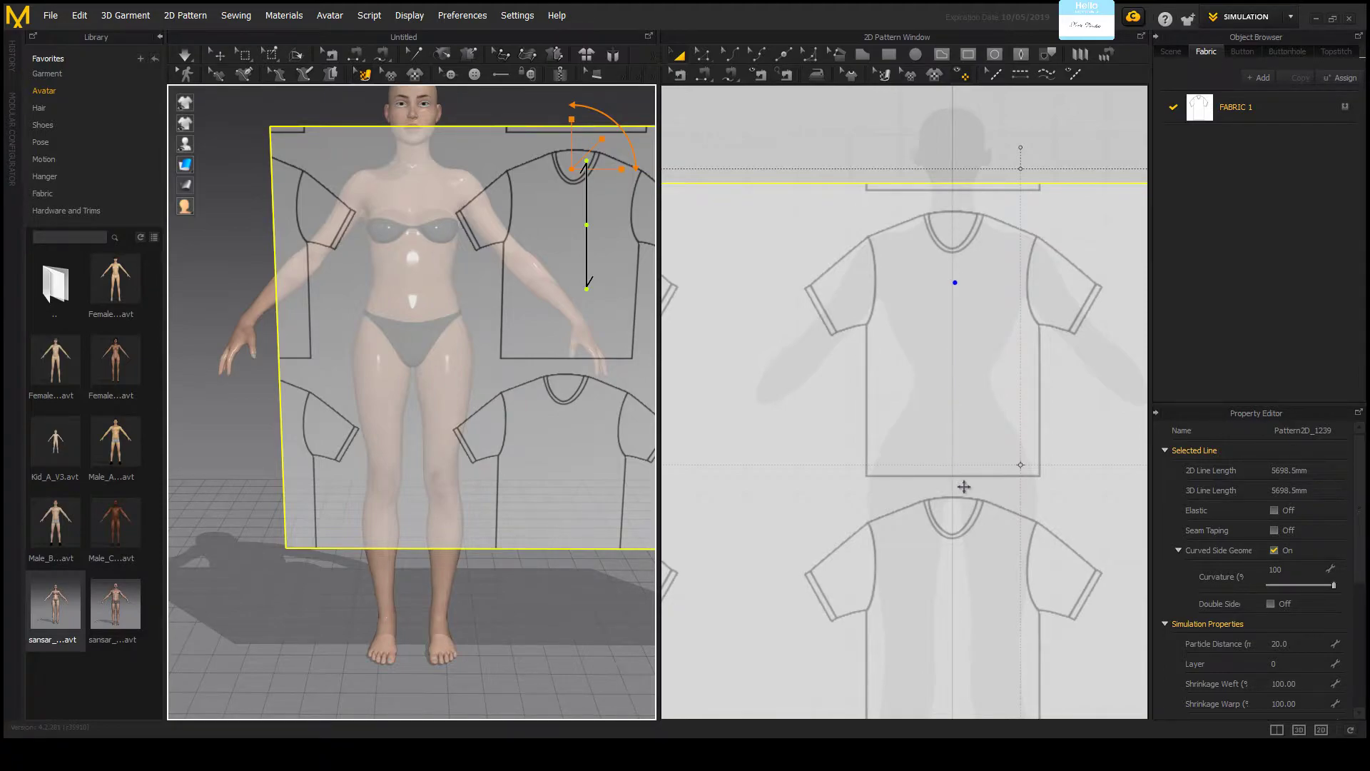
pyautogui.scroll(-3, 973, 428)
pyautogui.scroll(2, 967, 421)
pyautogui.scroll(-2, 954, 420)
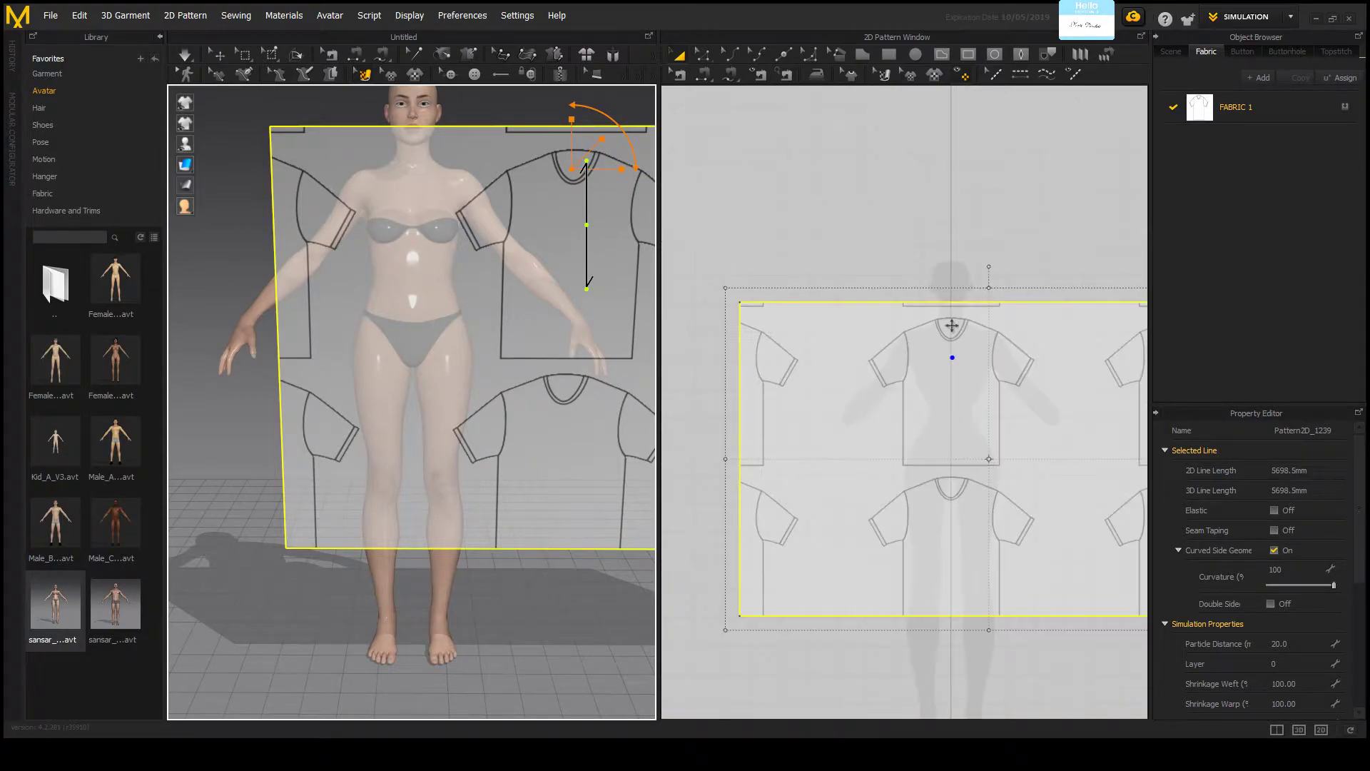
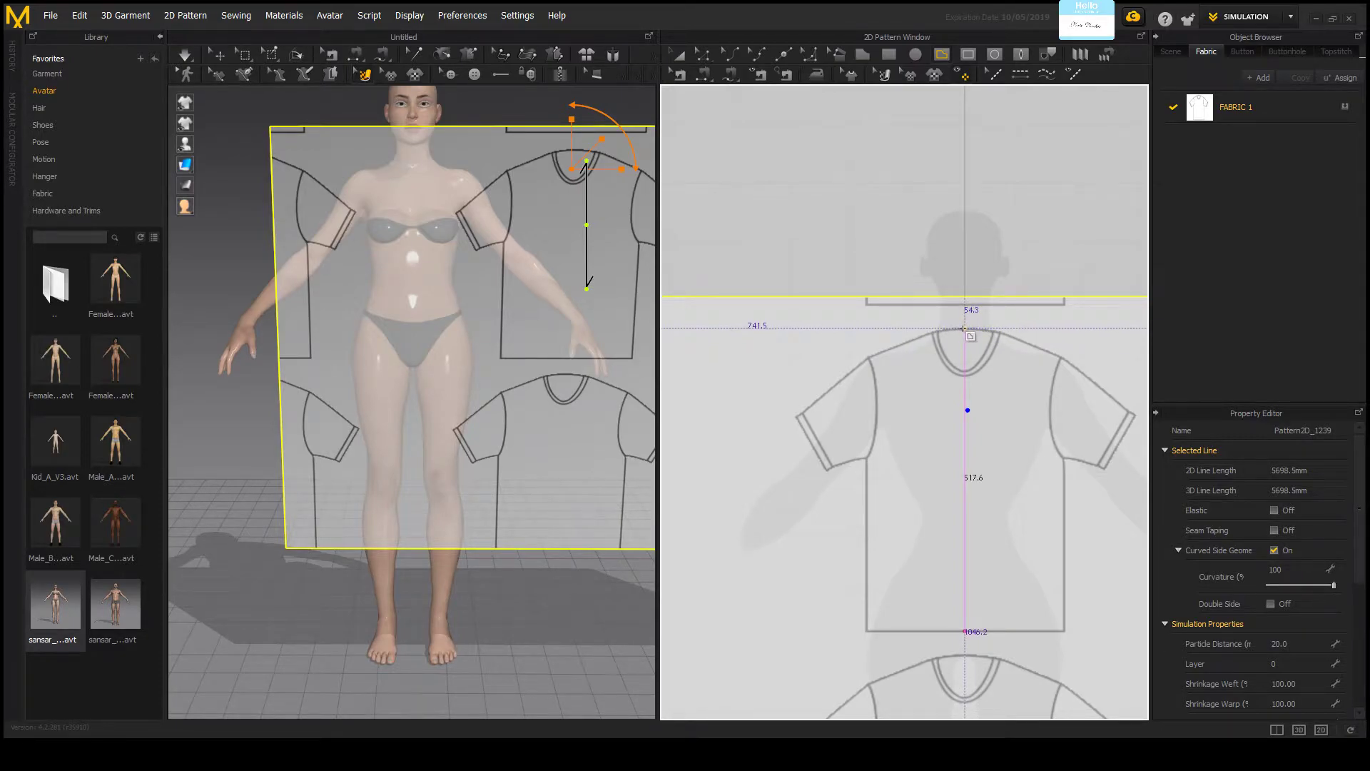
# Step: Trace the internal outline's centre line about 499 mm up from the hem and about 58 mm across to the neck-shoulder point
pyautogui.scroll(-2, 963, 328)
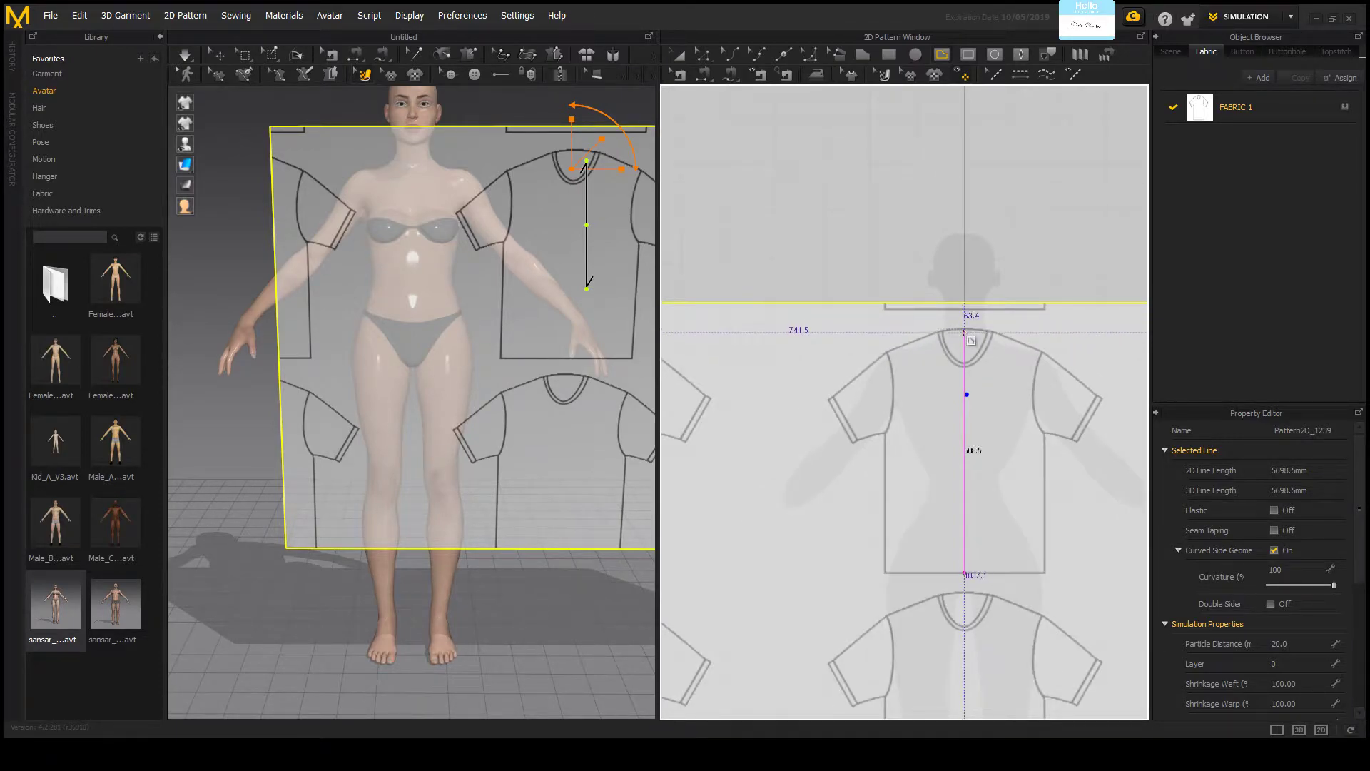
pyautogui.scroll(5, 969, 336)
pyautogui.scroll(-4, 969, 335)
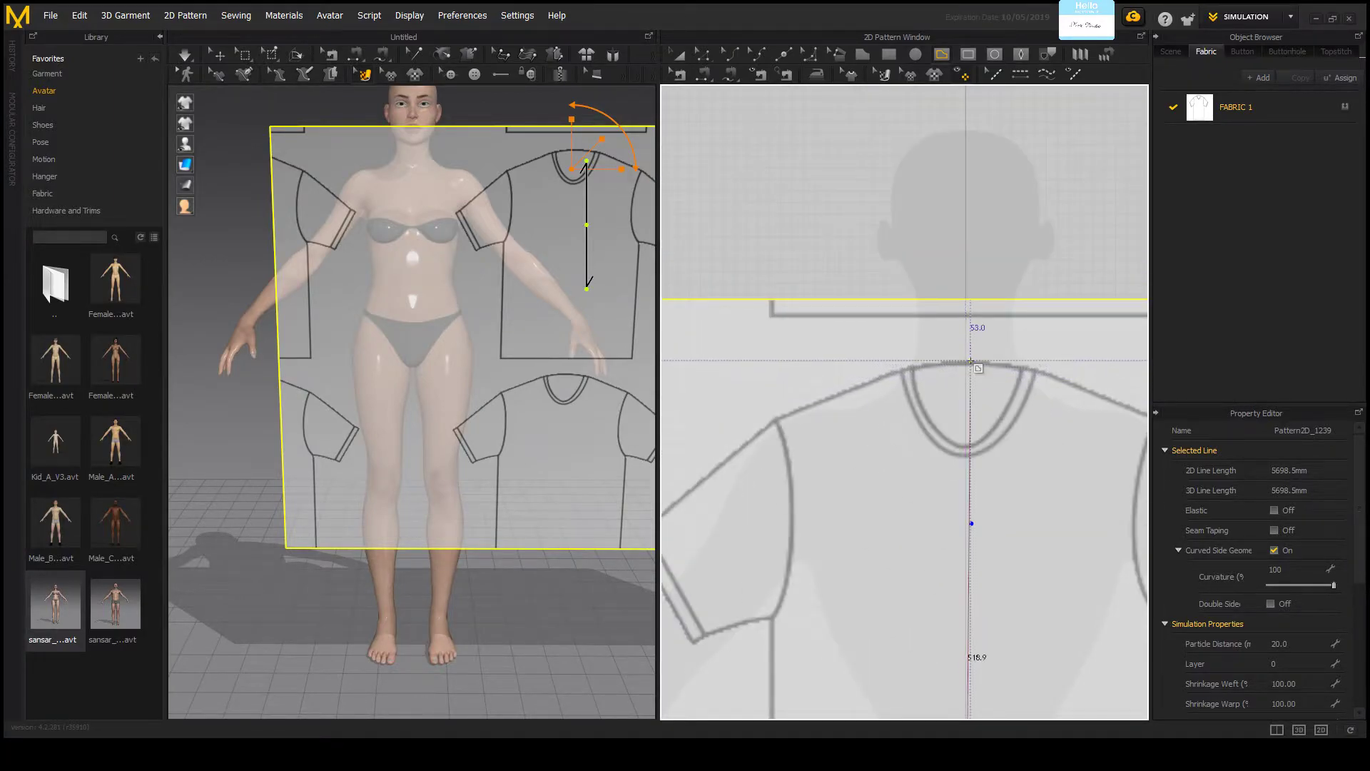
pyautogui.scroll(-2, 970, 361)
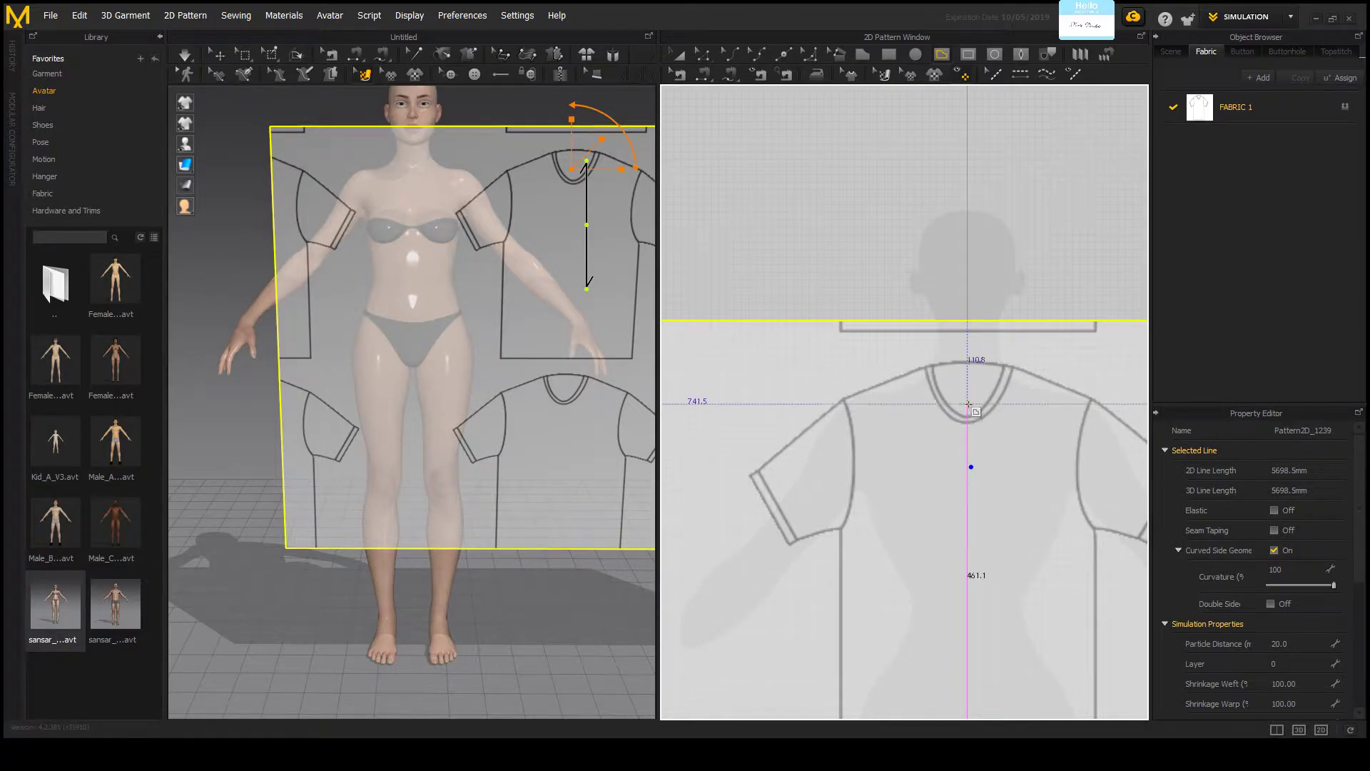
pyautogui.scroll(-2, 968, 410)
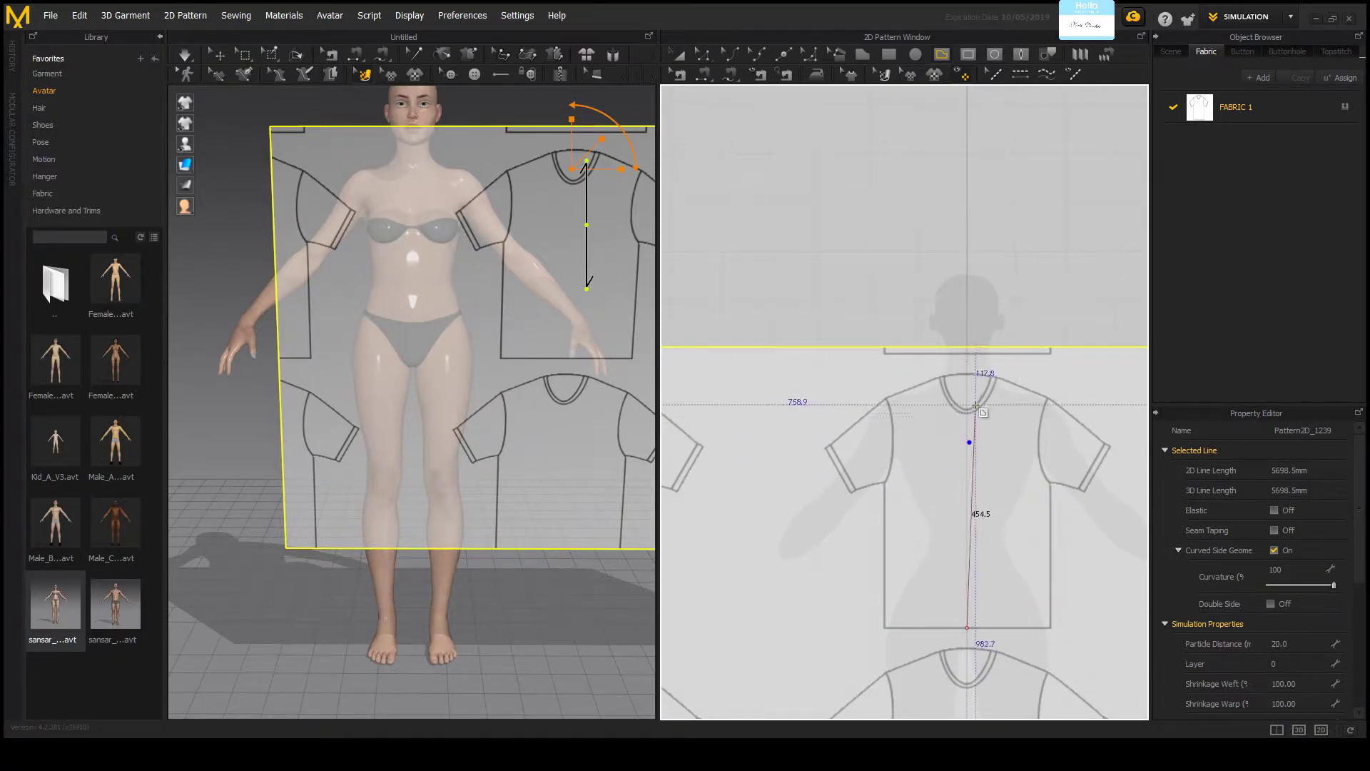
pyautogui.scroll(-2, 956, 442)
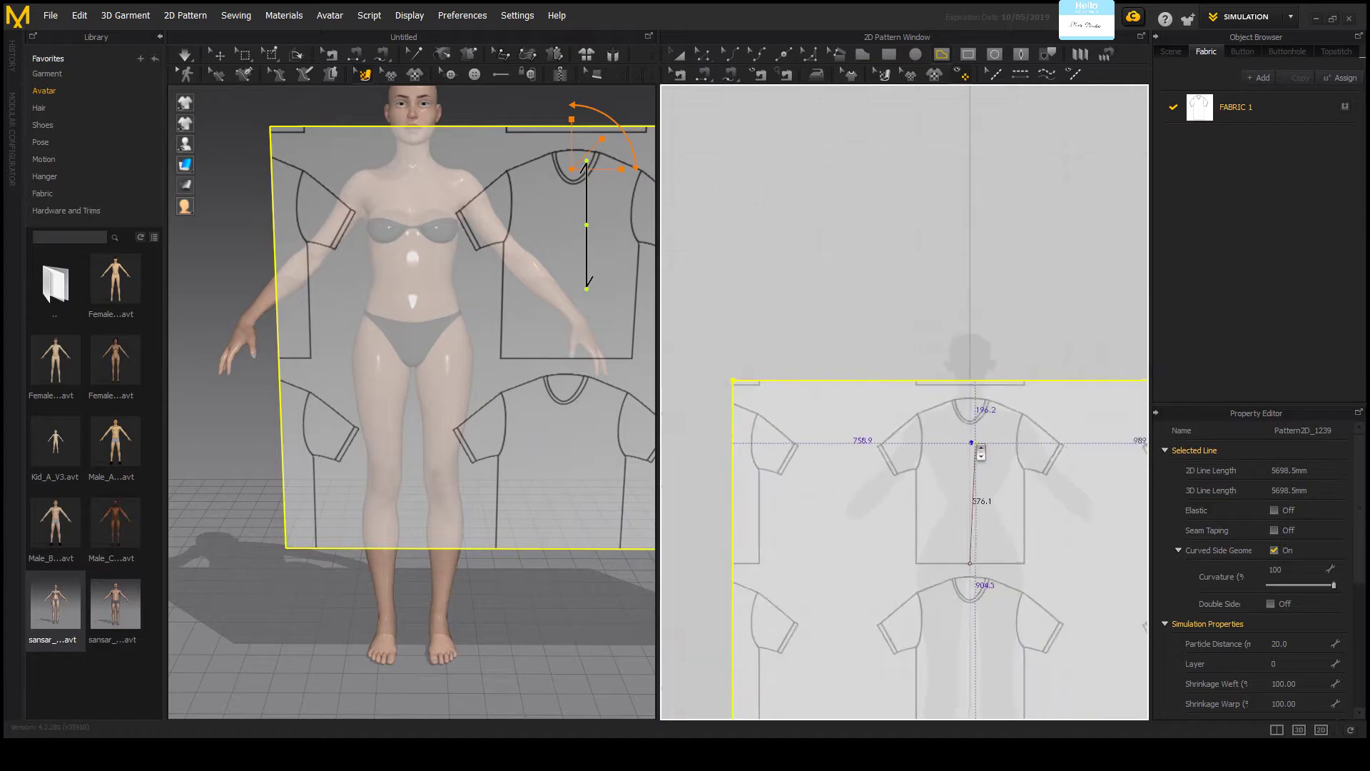
pyautogui.scroll(6, 960, 447)
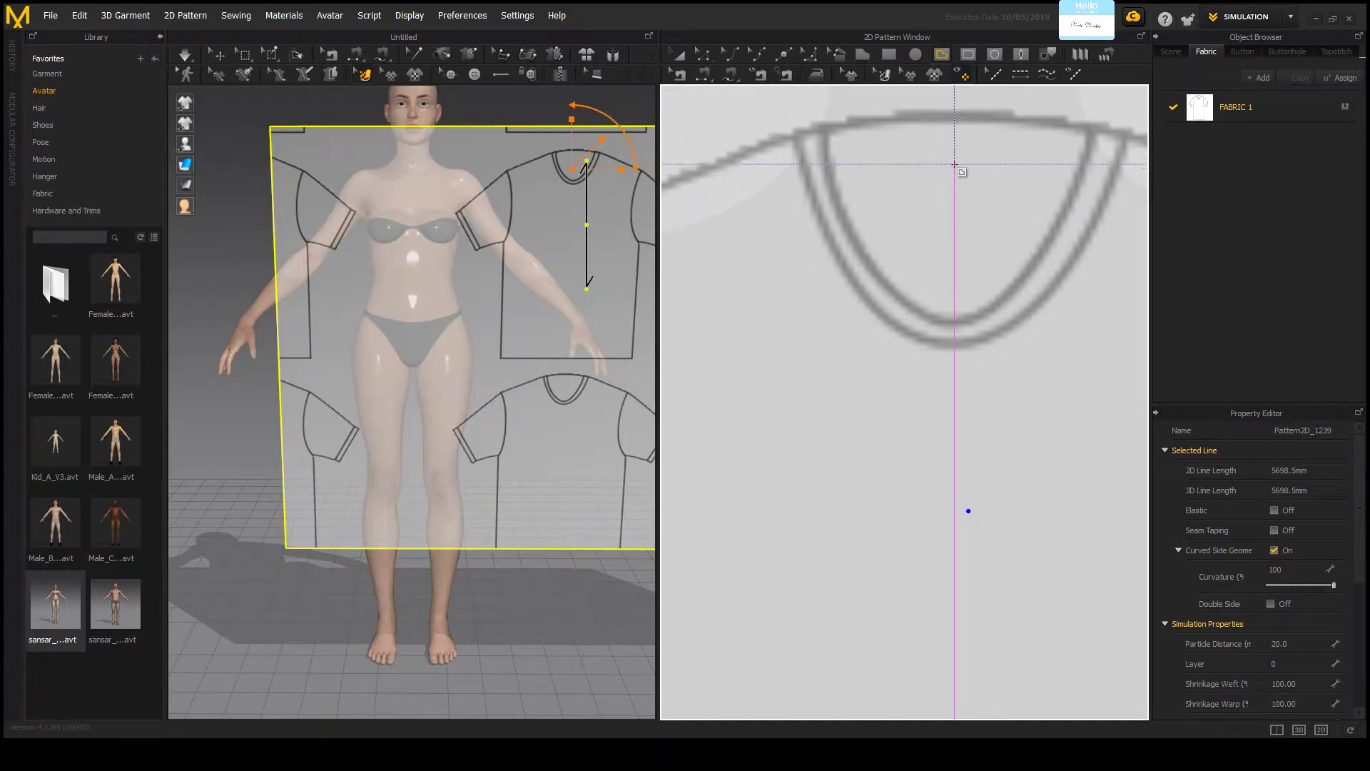
pyautogui.scroll(-4, 954, 166)
pyautogui.scroll(3, 952, 171)
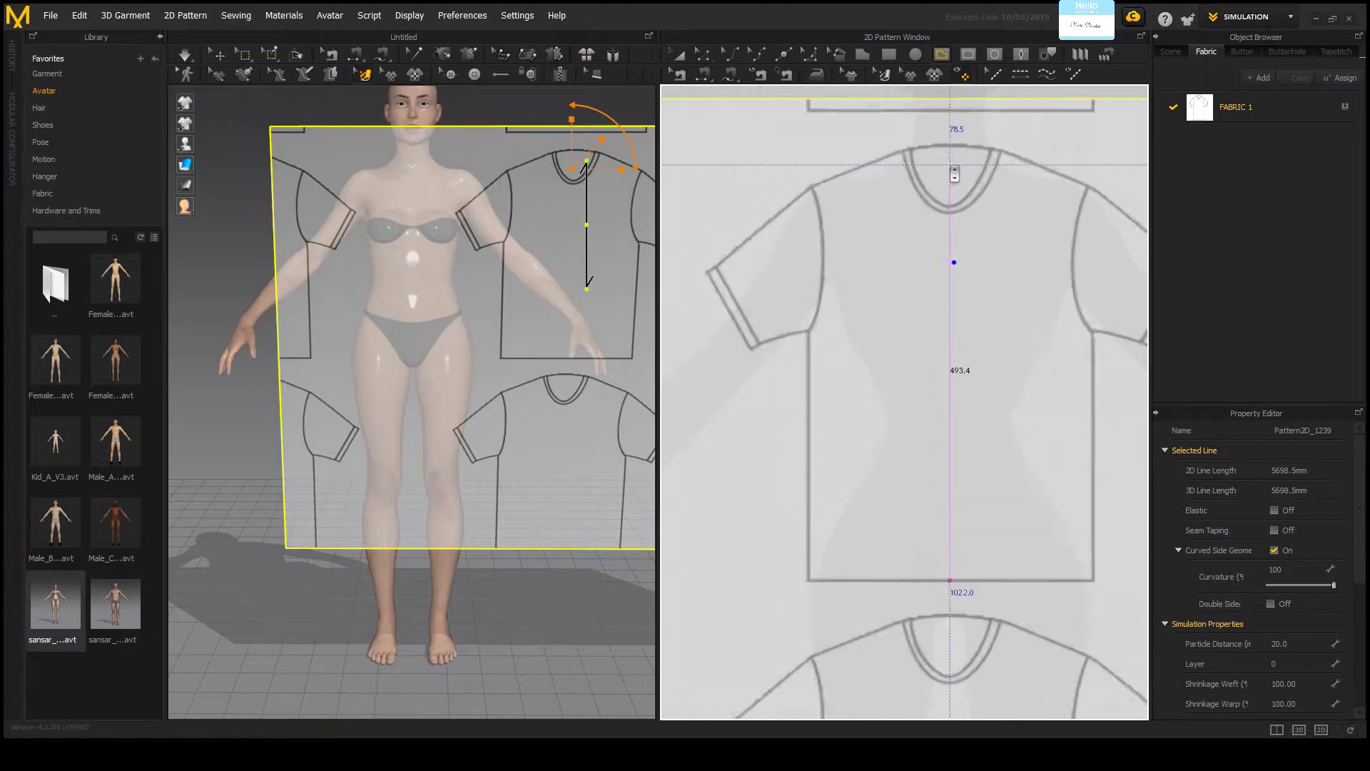
pyautogui.scroll(1, 954, 173)
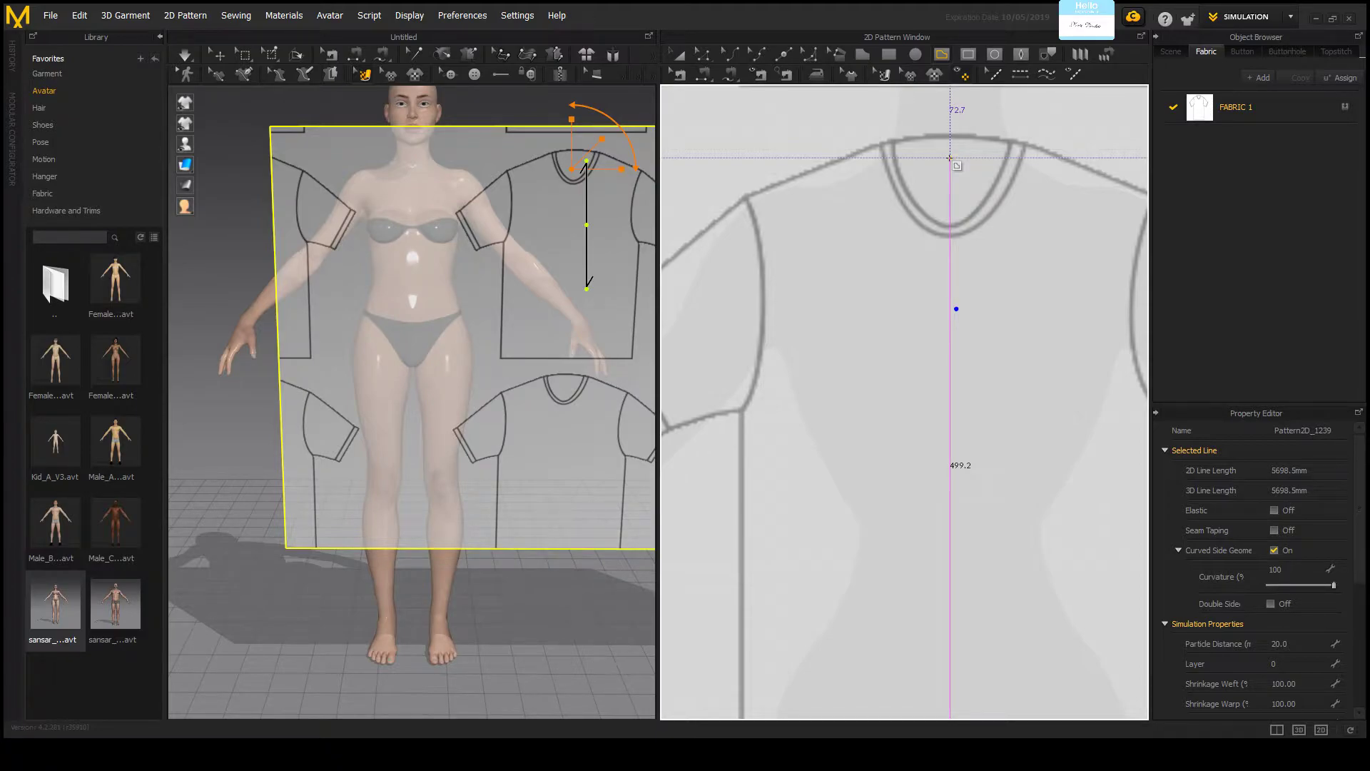
pyautogui.click(949, 157)
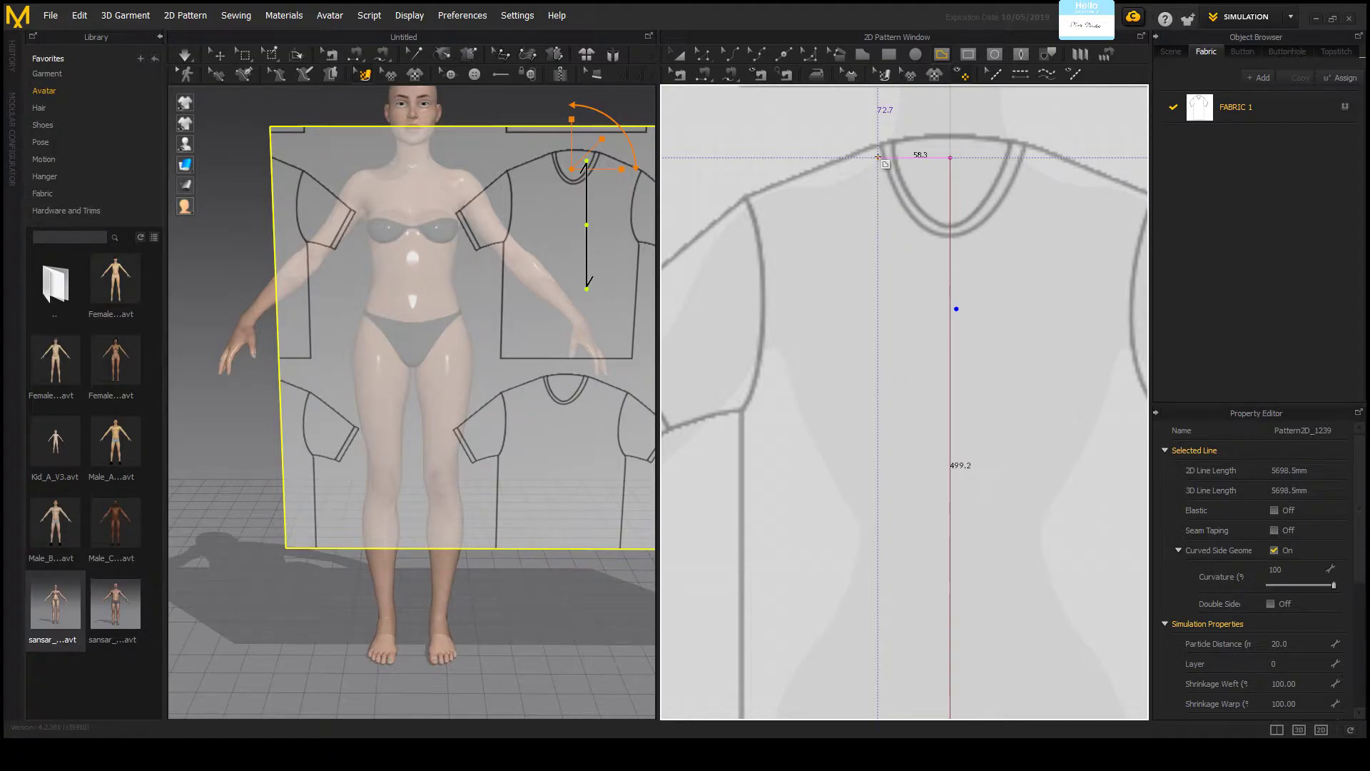
pyautogui.click(878, 157)
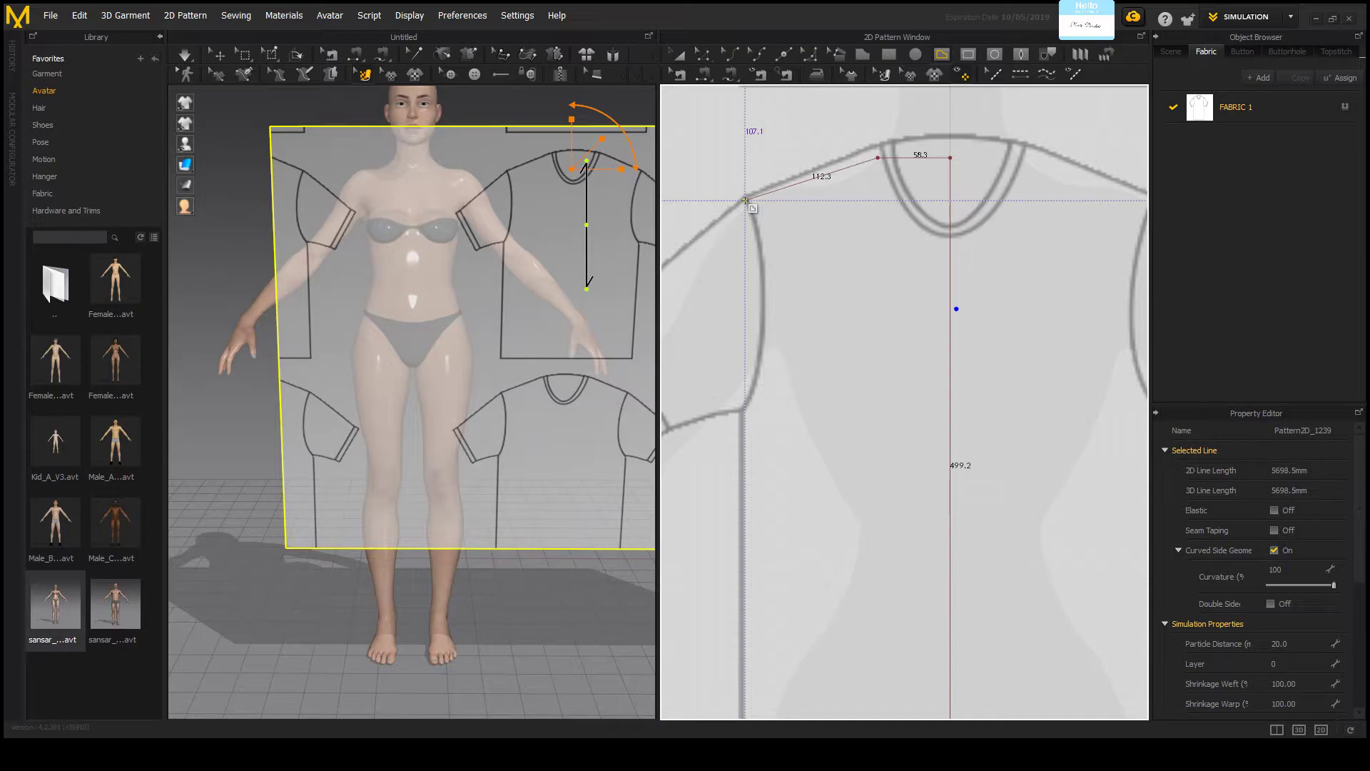
# Step: Continue the internal outline about 112 mm along the shoulder to its tip and about 170 mm down the armhole to the underarm
pyautogui.click(744, 200)
pyautogui.scroll(-2, 773, 425)
pyautogui.scroll(4, 772, 432)
pyautogui.scroll(-2, 773, 414)
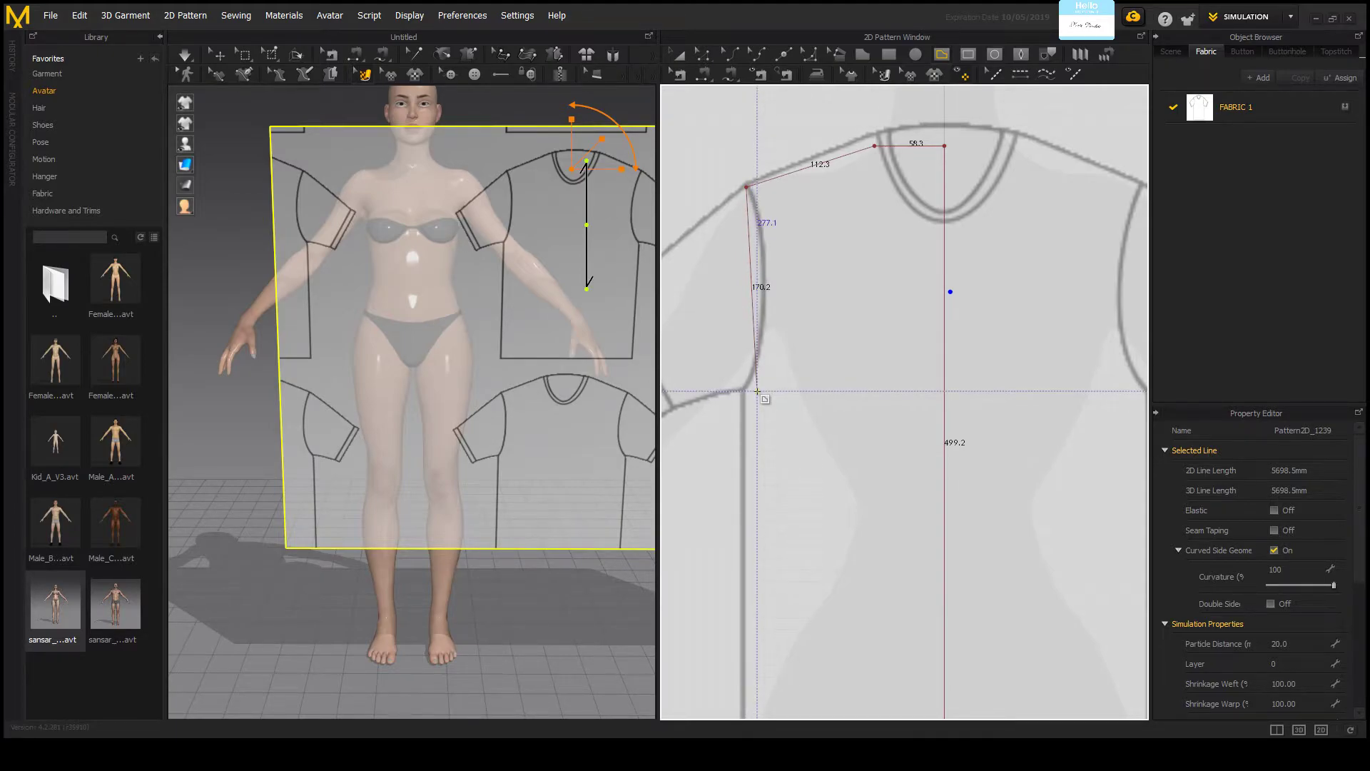
pyautogui.scroll(-3, 757, 391)
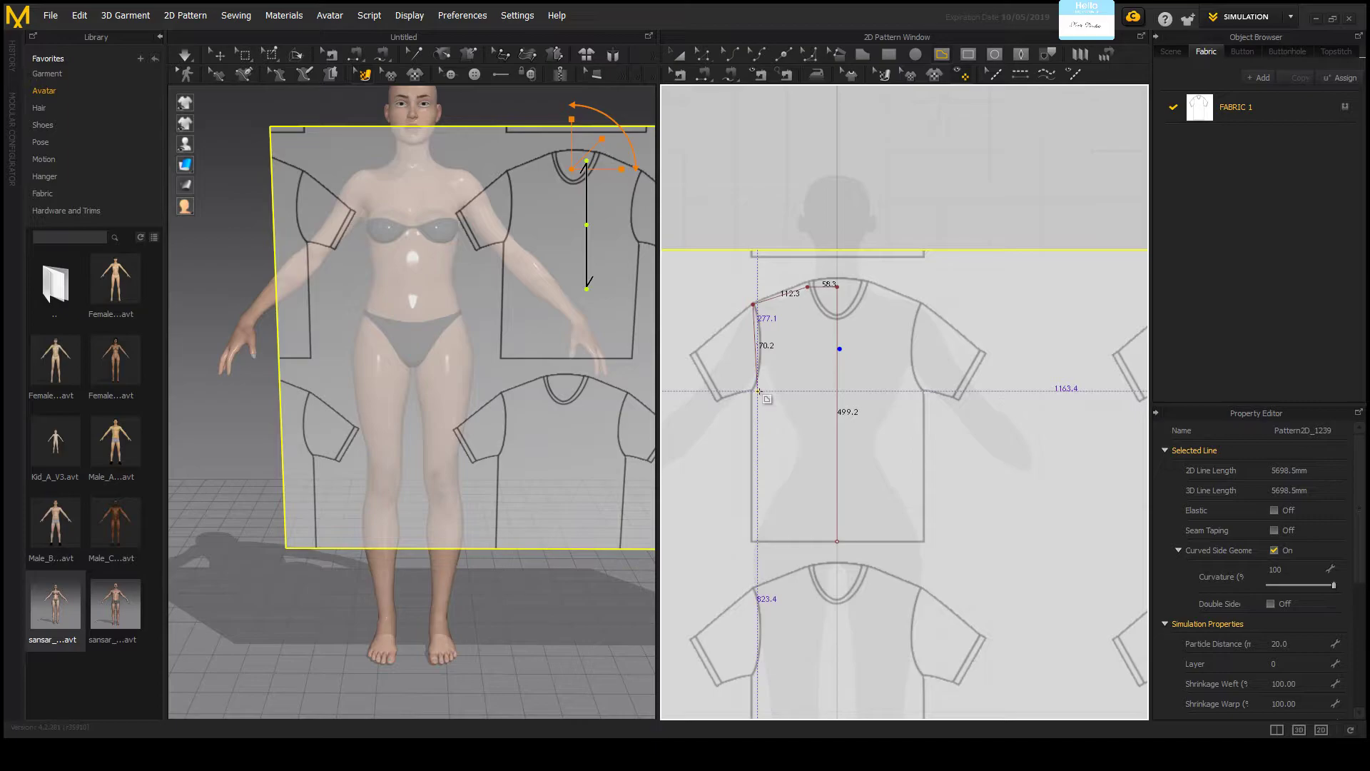
pyautogui.click(758, 391)
# Step: Trace the side seam straight down about 295 mm and close the outline along the hem, about 156 mm to the centre line
pyautogui.scroll(-1, 758, 391)
pyautogui.scroll(3, 758, 391)
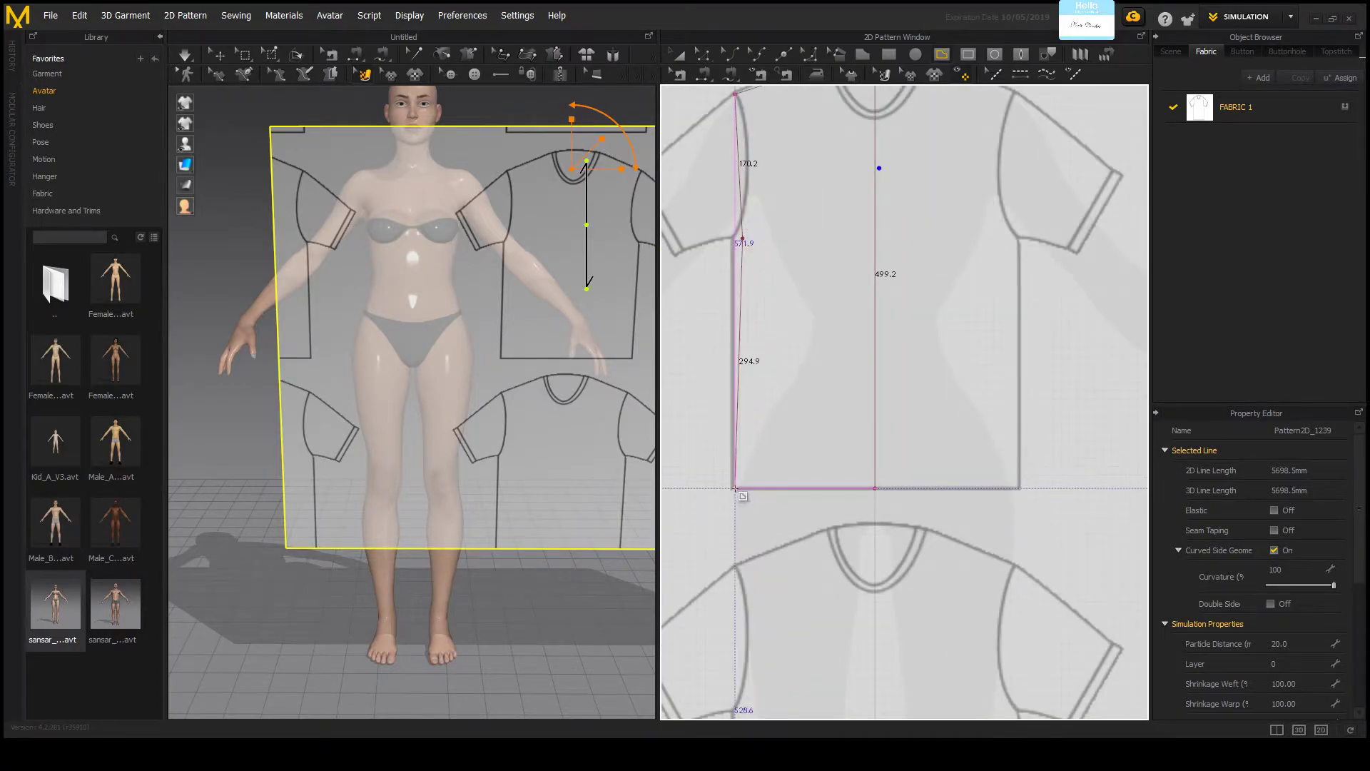
pyautogui.scroll(3, 735, 488)
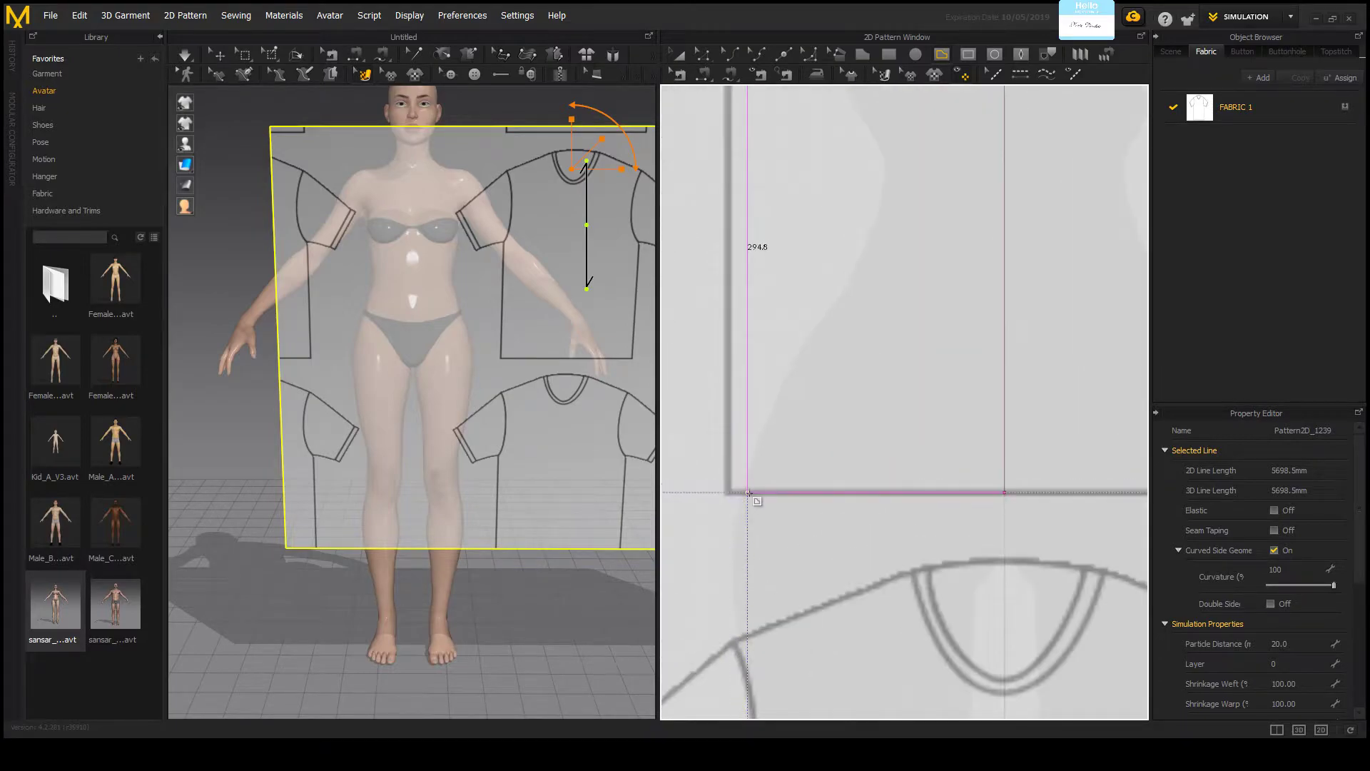
pyautogui.scroll(-2, 747, 493)
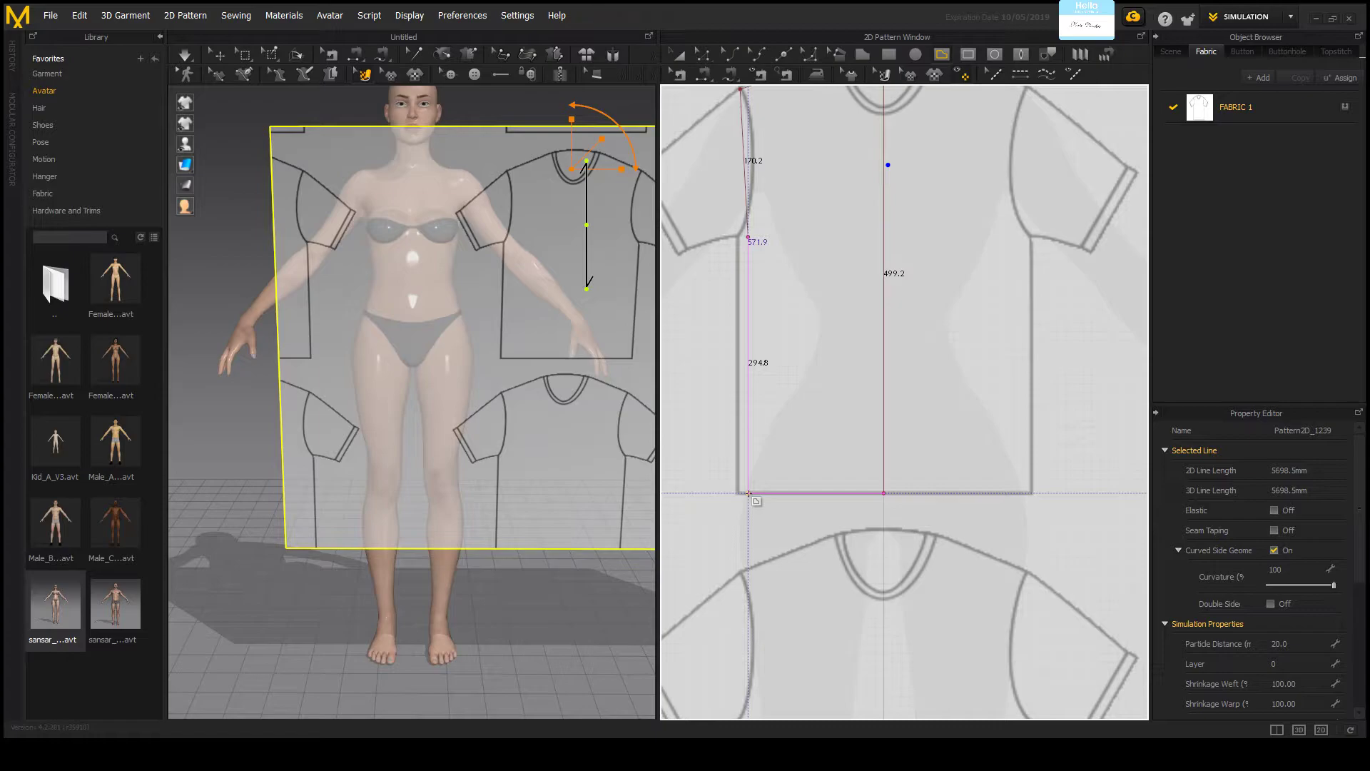
pyautogui.scroll(2, 748, 493)
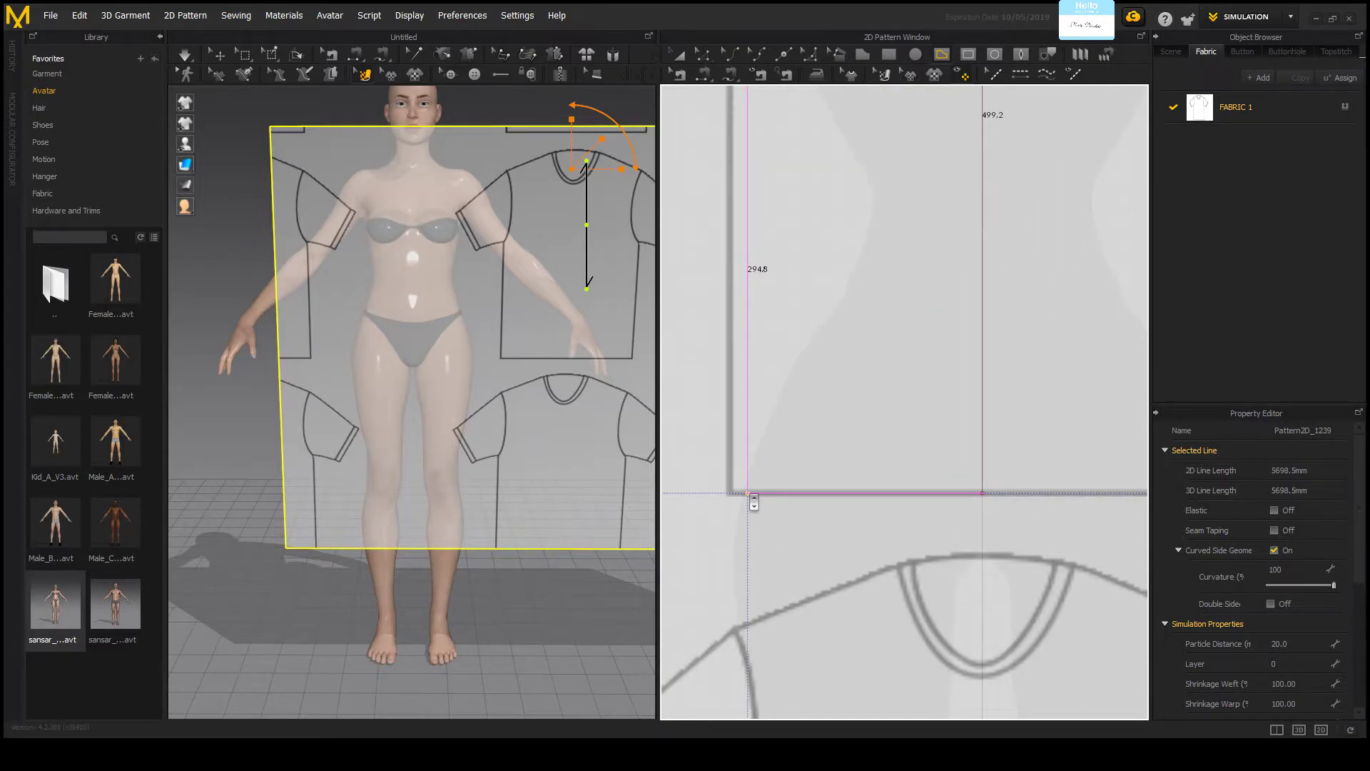
pyautogui.click(982, 493)
pyautogui.press('Return')
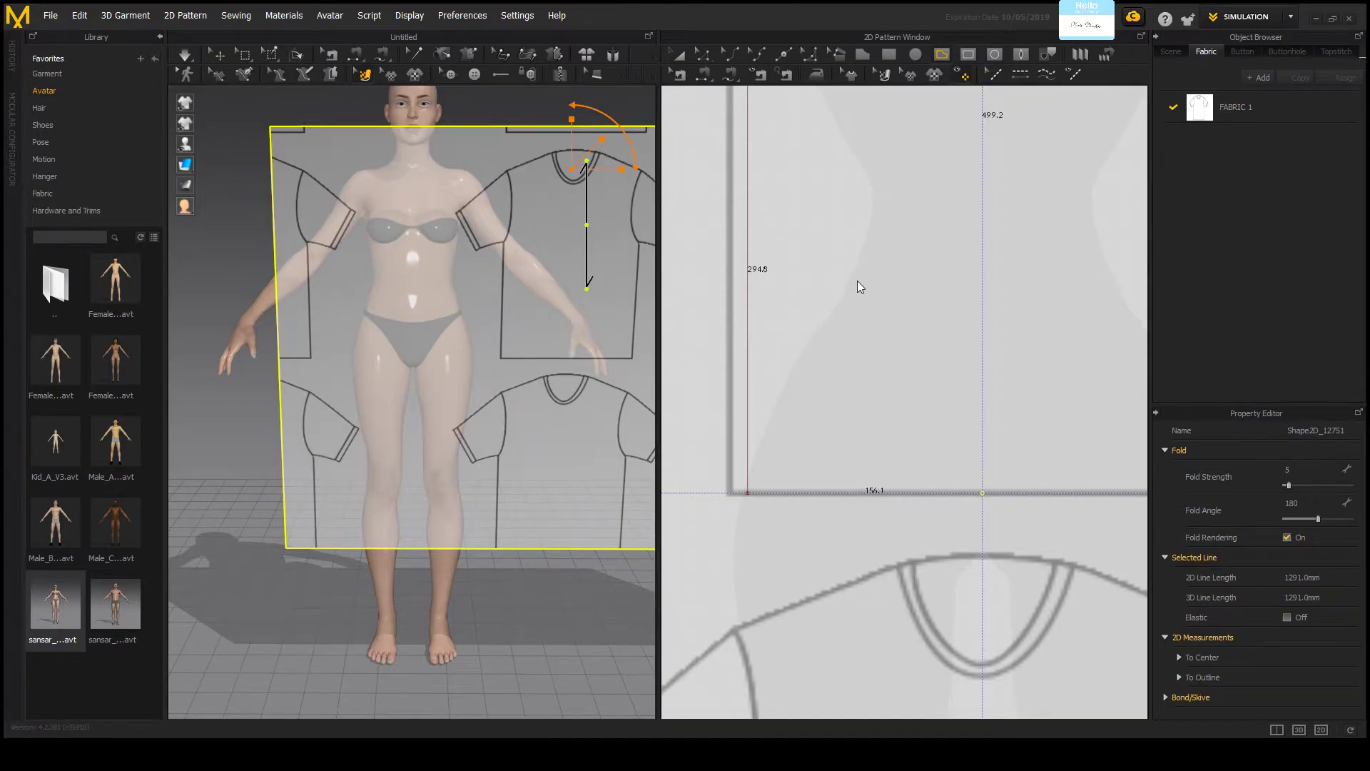
# Step: Examine the traced half-body outline against the T-shirt texture and the avatar silhouette
pyautogui.scroll(-6, 857, 283)
pyautogui.scroll(5, 853, 151)
pyautogui.scroll(1, 854, 151)
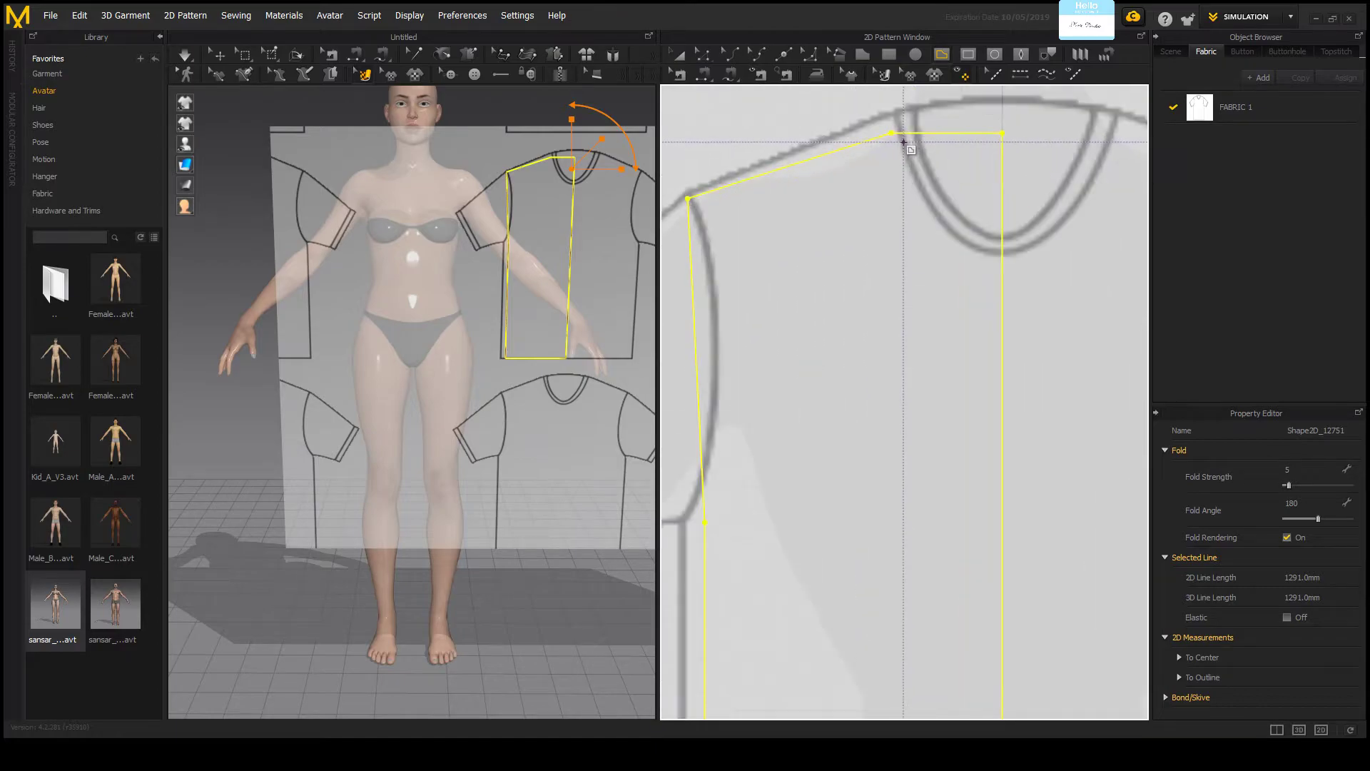
pyautogui.scroll(-4, 892, 157)
pyautogui.scroll(-2, 896, 161)
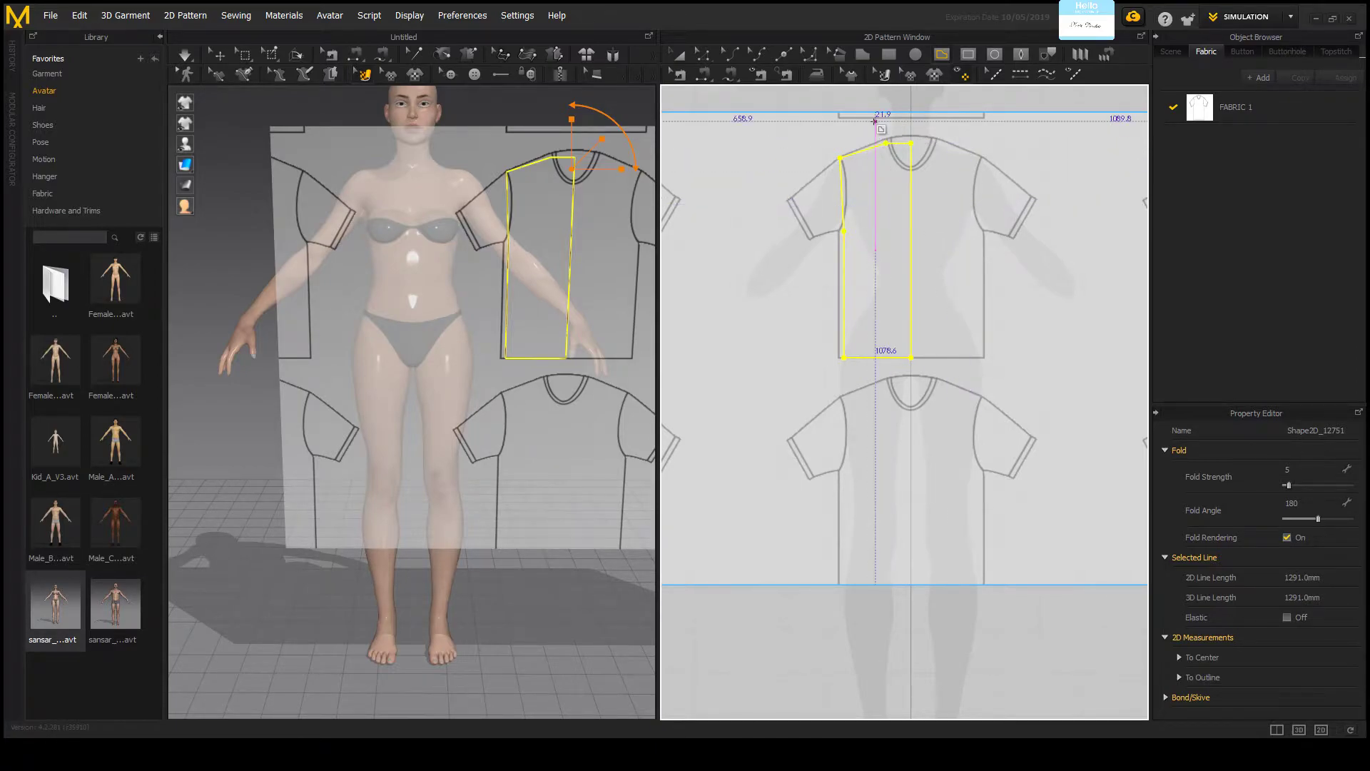
pyautogui.scroll(-2, 869, 104)
pyautogui.scroll(3, 869, 107)
pyautogui.scroll(-6, 867, 136)
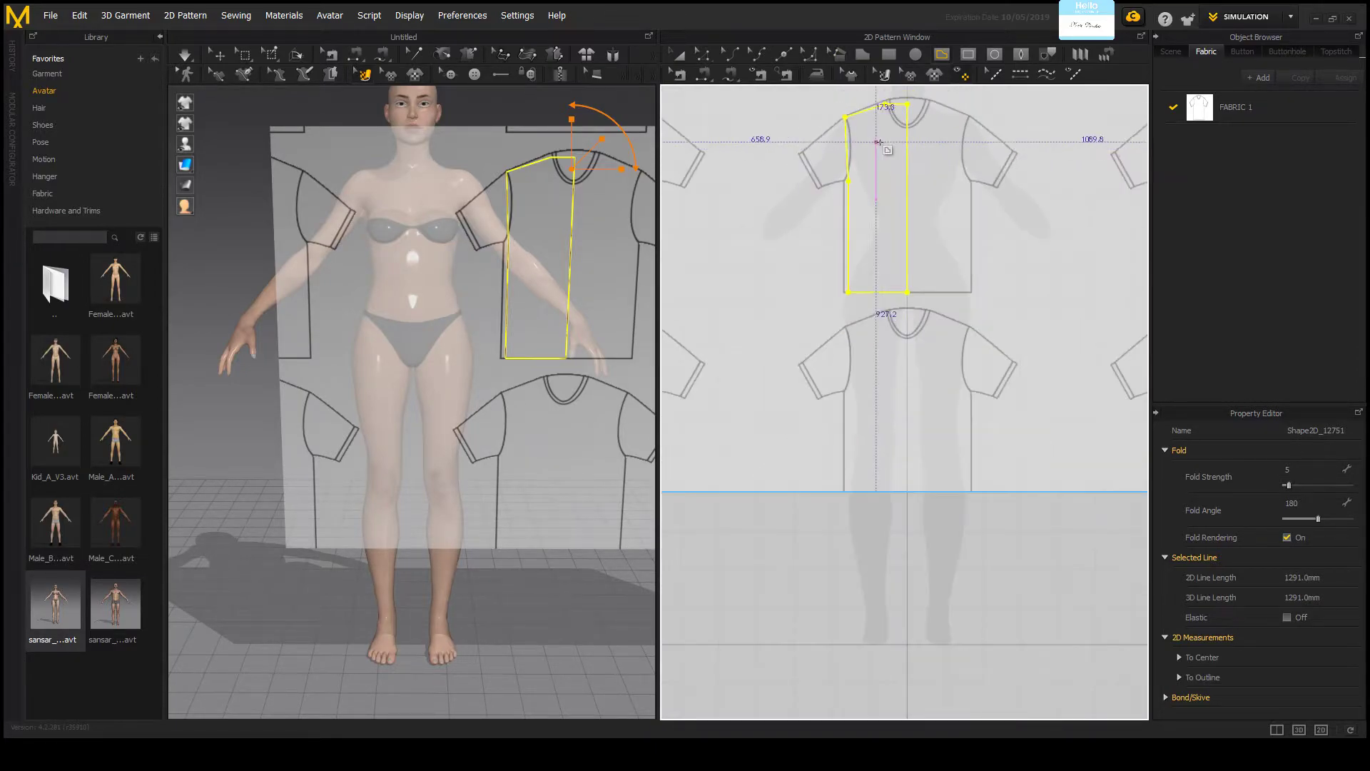
pyautogui.scroll(5, 867, 137)
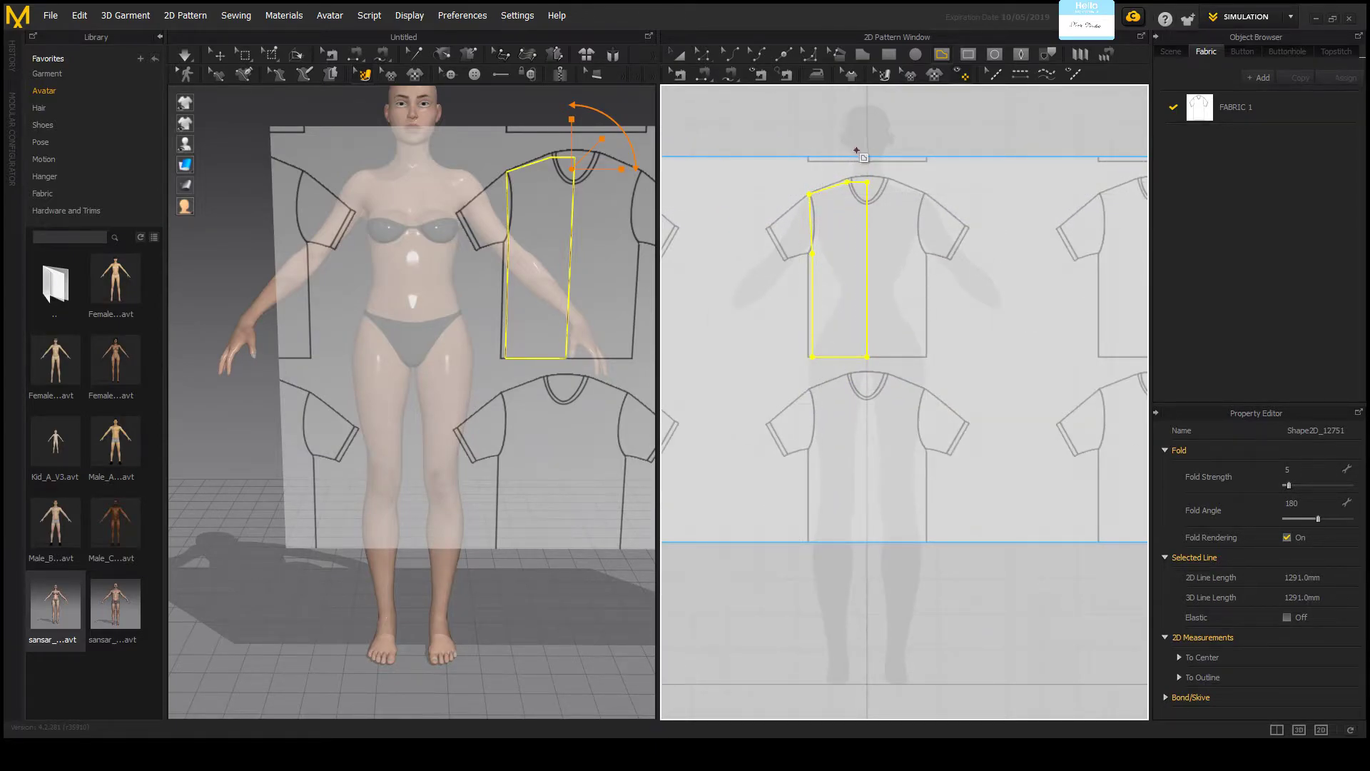
pyautogui.scroll(-1, 846, 174)
pyautogui.scroll(-2, 846, 174)
pyautogui.scroll(3, 835, 164)
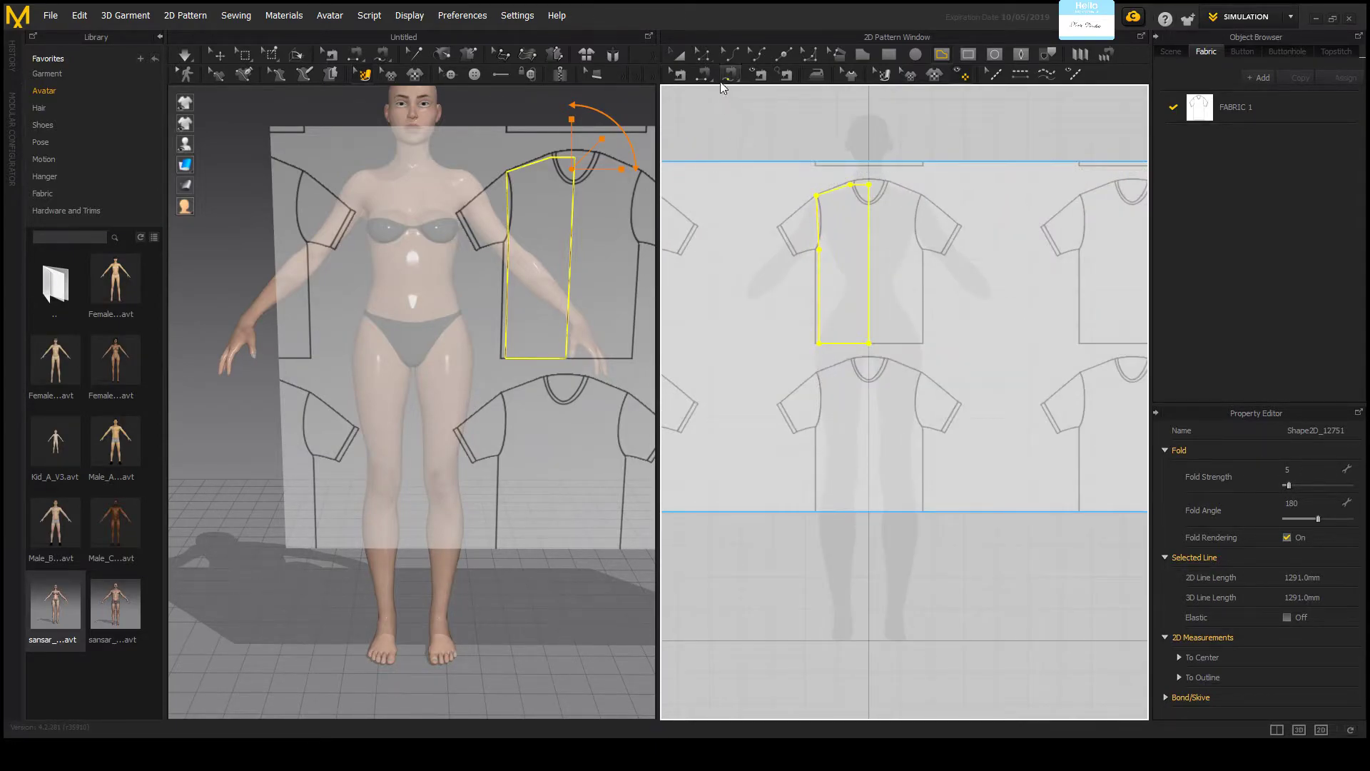
# Step: Copy the traced half-body outline and paste it as a separate pattern piece beside the textured rectangle
pyautogui.click(679, 56)
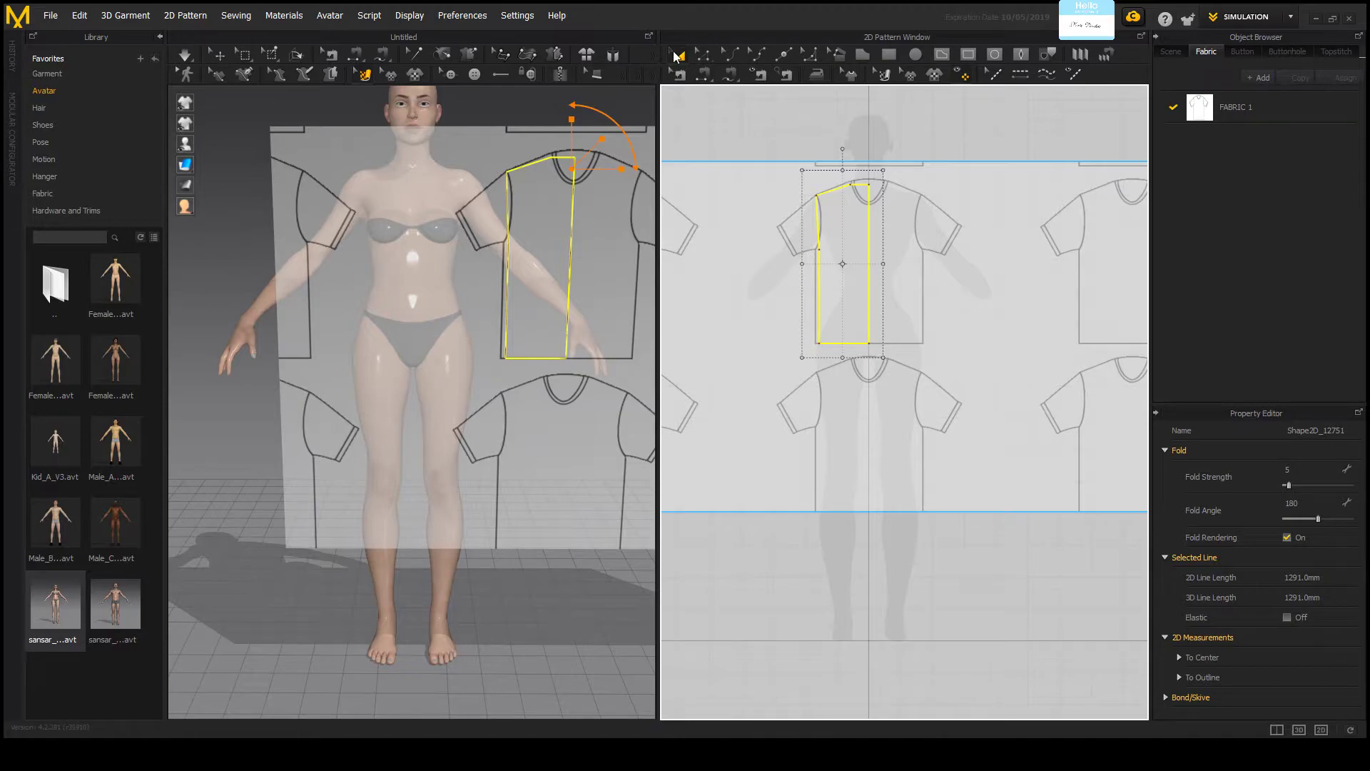
pyautogui.scroll(-1, 786, 238)
pyautogui.scroll(3, 856, 245)
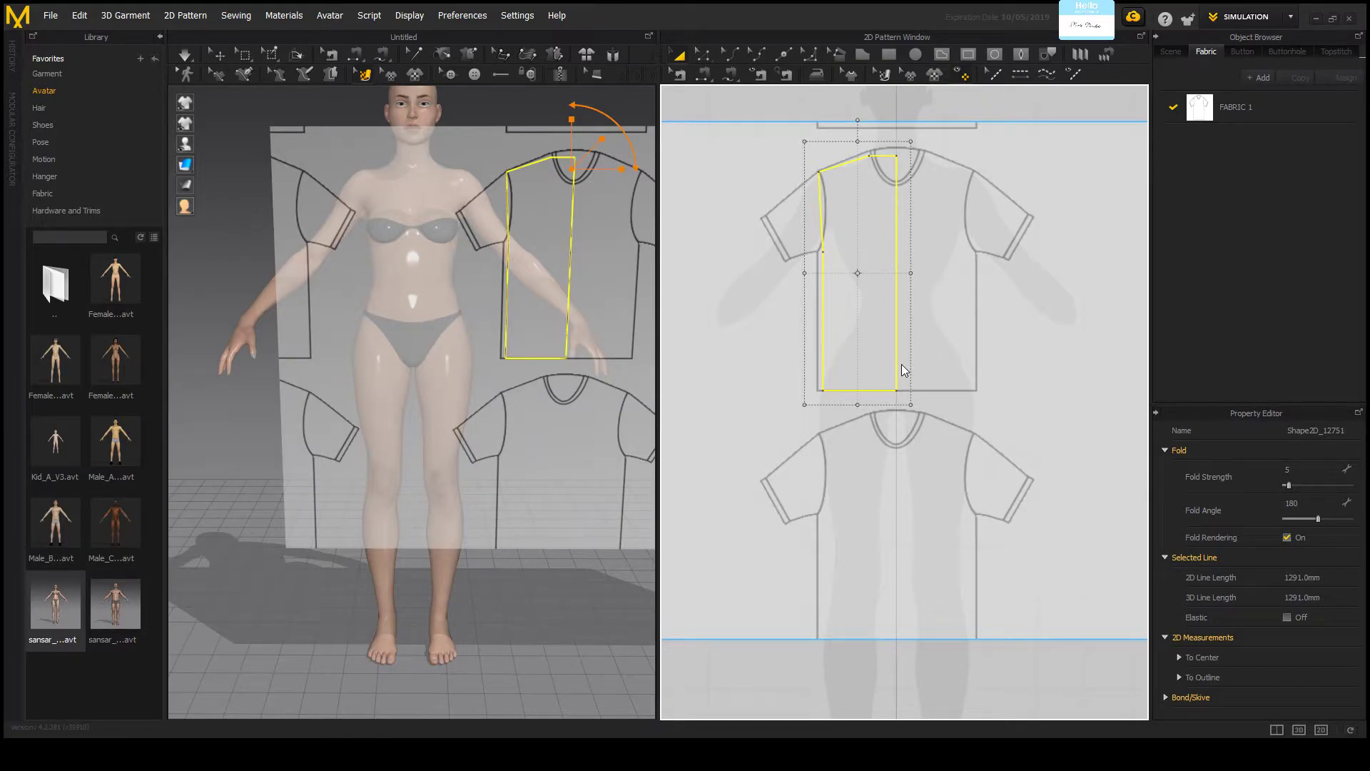
pyautogui.hotkey('ctrl', 'v')
pyautogui.scroll(-6, 901, 364)
pyautogui.scroll(2, 825, 338)
pyautogui.moveTo(794, 341); pyautogui.dragTo(722, 347)
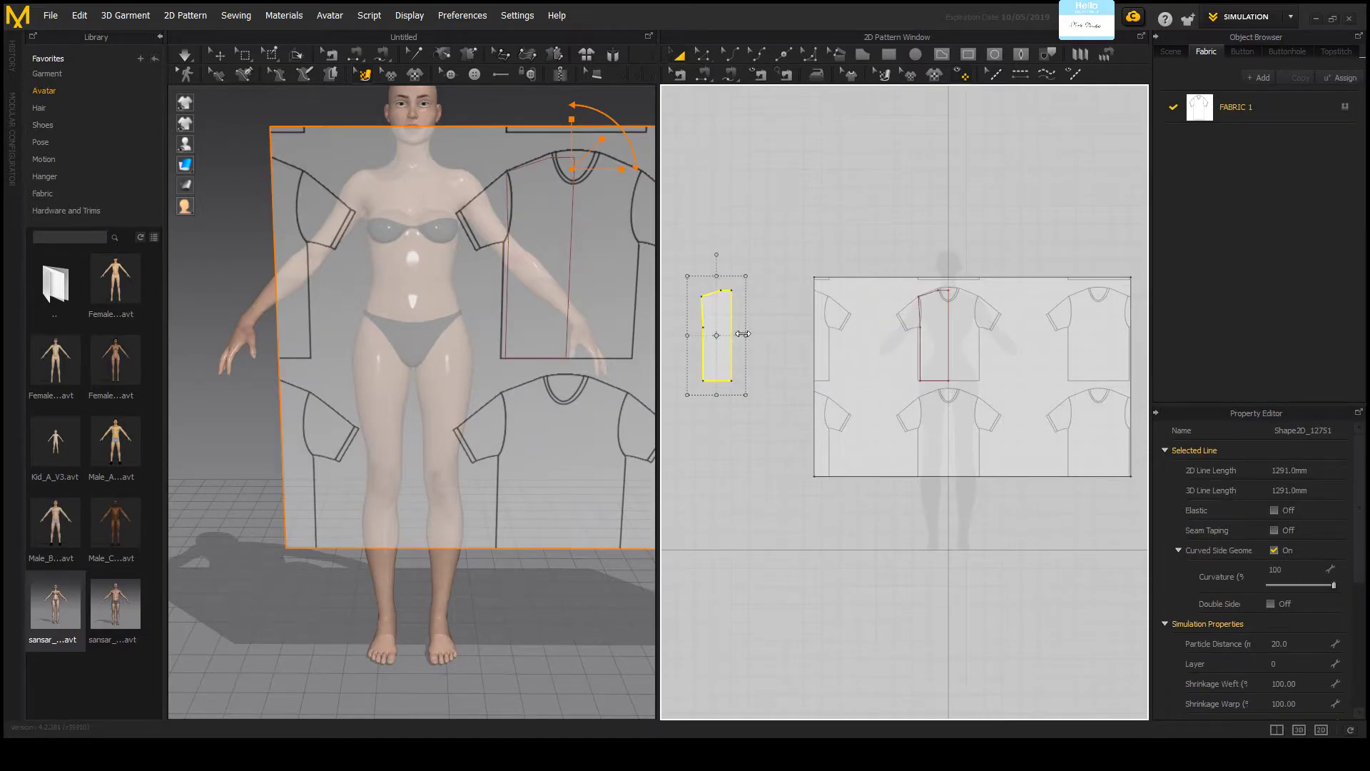
# Step: Examine the separate half-body pattern piece next to the textured rectangle and compare it with the T-shirt outline
pyautogui.scroll(-3, 774, 348)
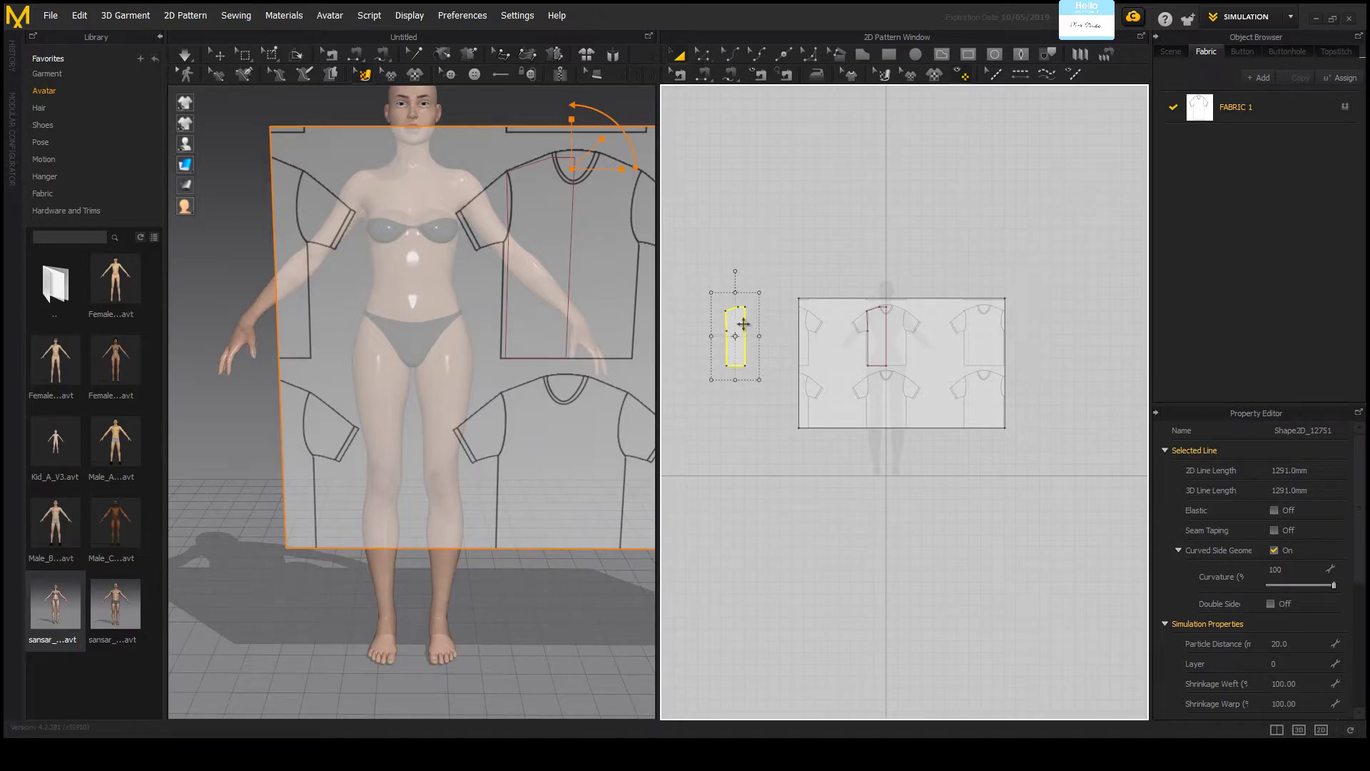
pyautogui.scroll(-1, 743, 327)
pyautogui.scroll(4, 742, 331)
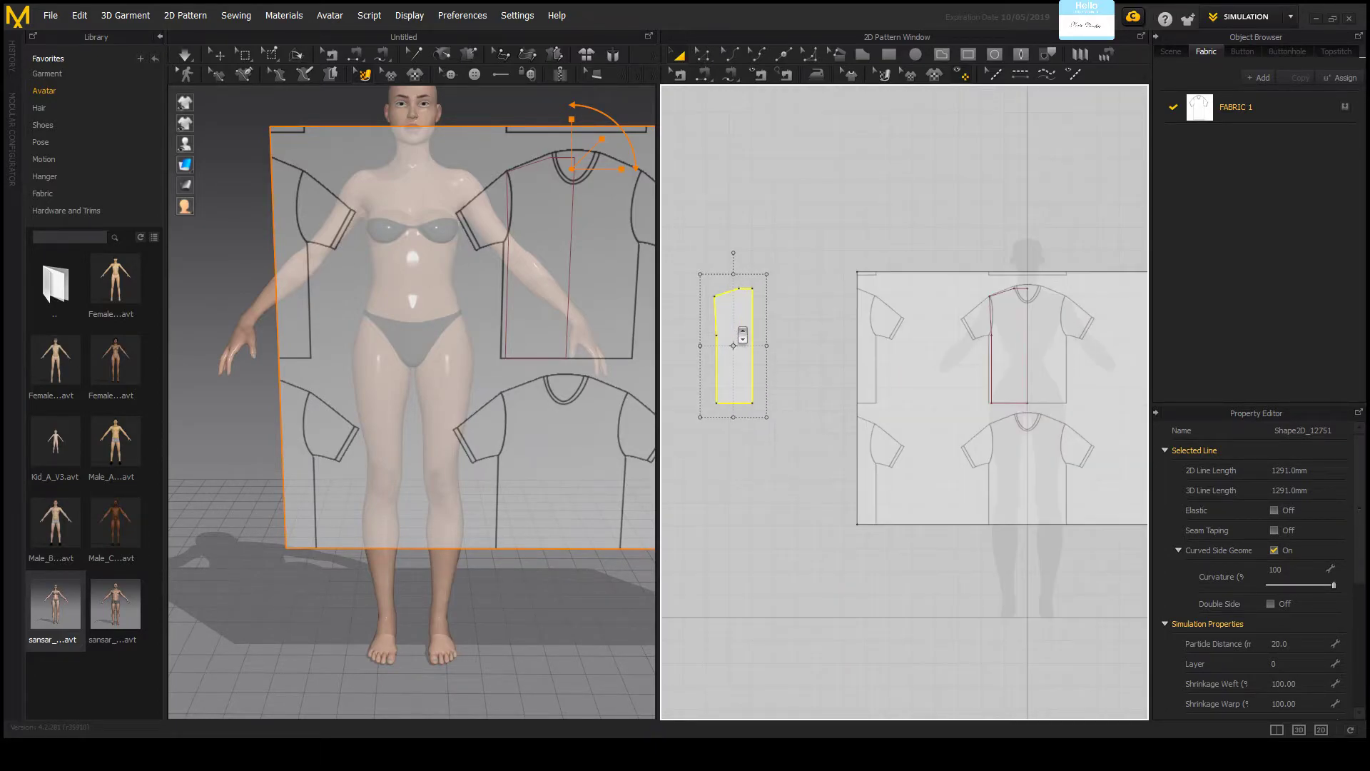
pyautogui.scroll(4, 742, 334)
pyautogui.scroll(-3, 785, 349)
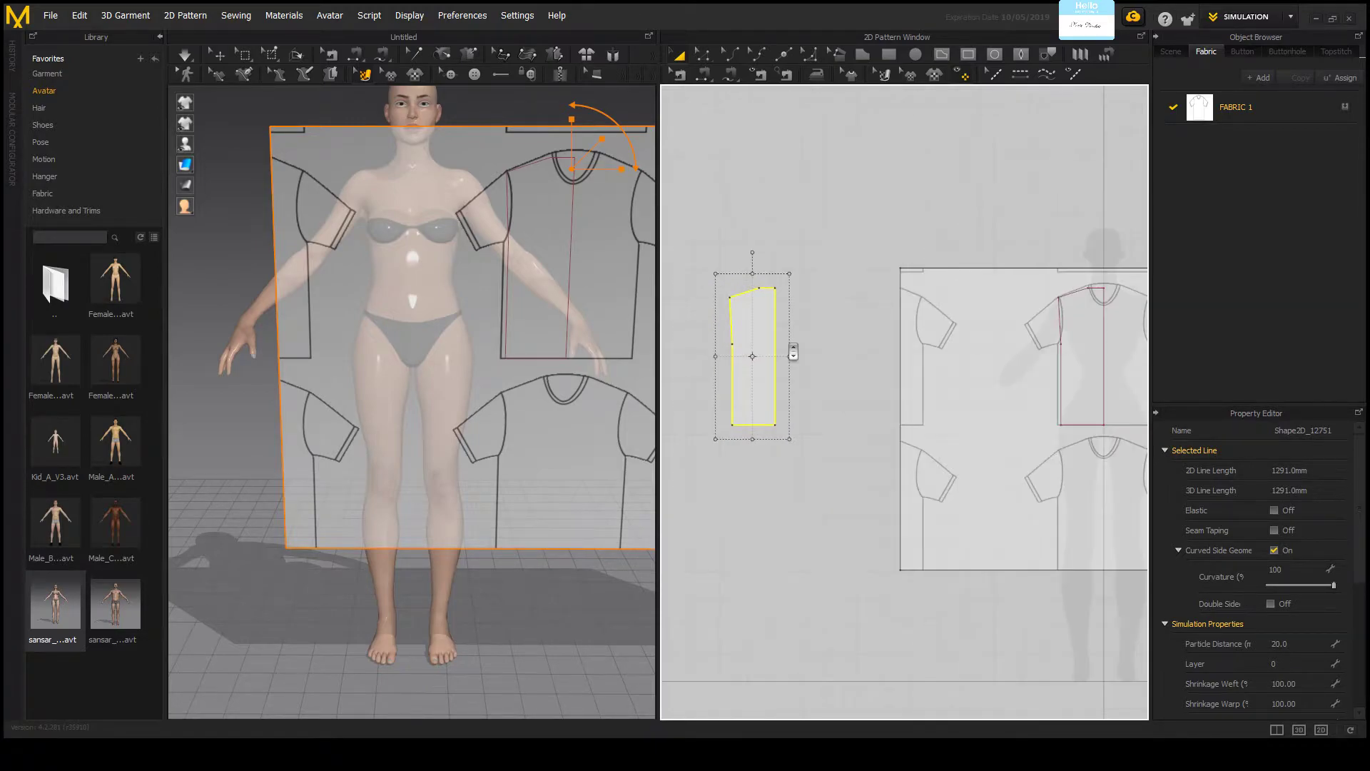
pyautogui.scroll(-1, 1004, 343)
pyautogui.scroll(5, 1081, 344)
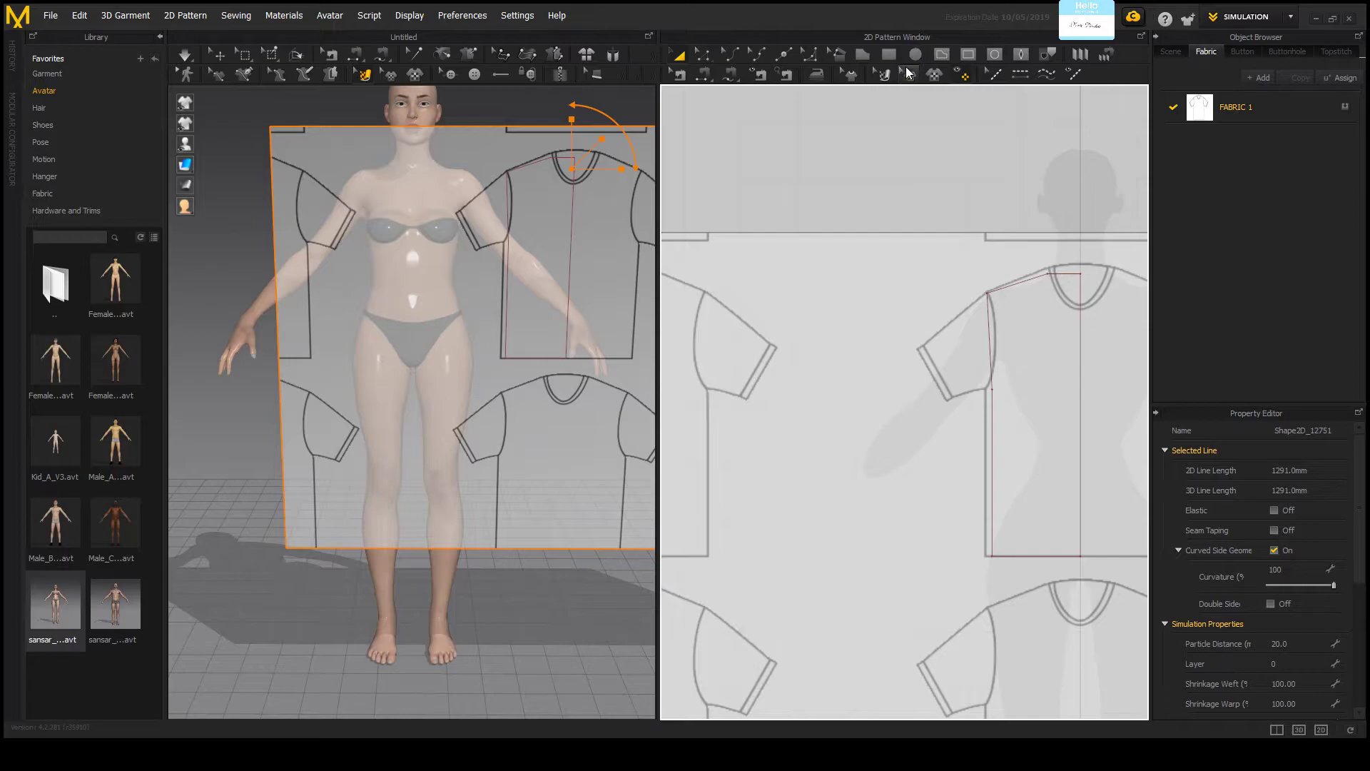
# Step: Trace the sleeve's armhole edge as an internal line about 170 mm long, from the half-body outline's shoulder tip to its underarm point
pyautogui.click(942, 56)
pyautogui.scroll(-2, 988, 295)
pyautogui.scroll(5, 970, 293)
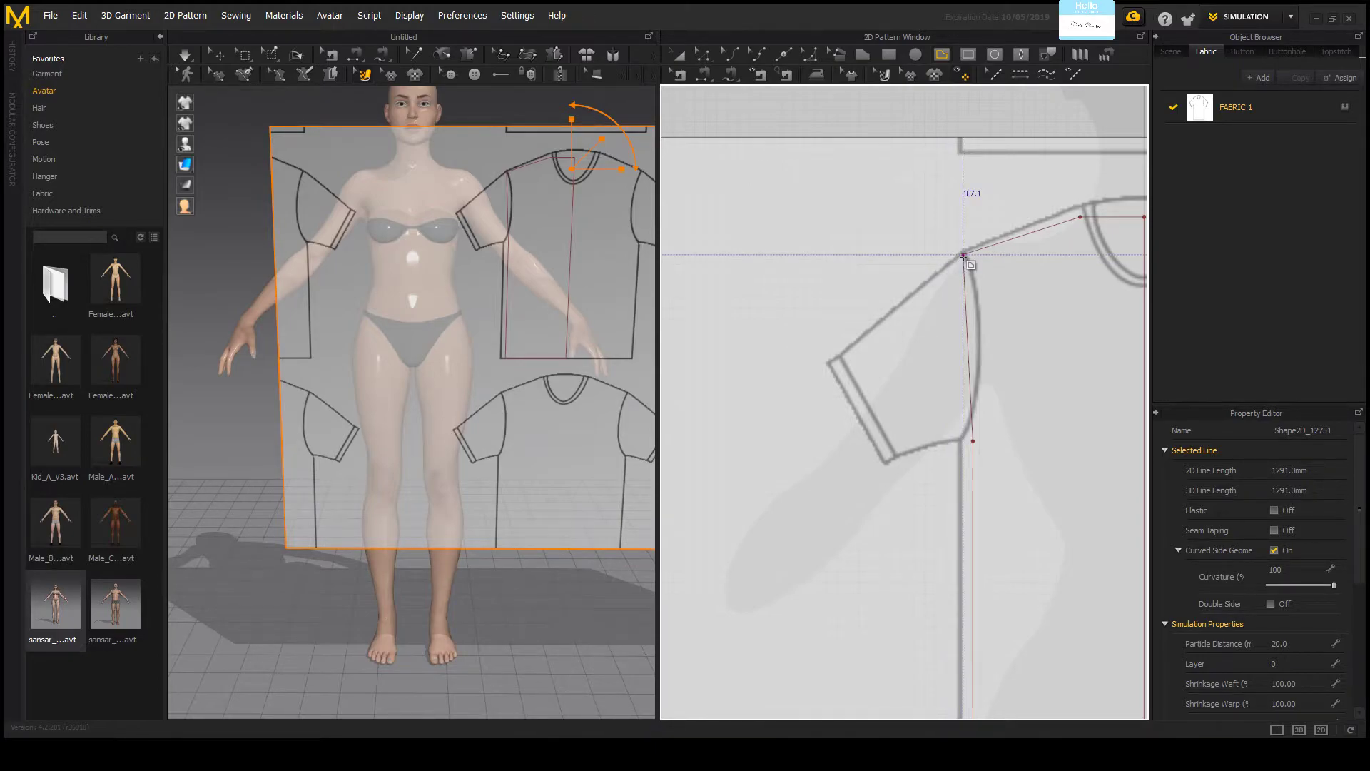
pyautogui.scroll(2, 963, 255)
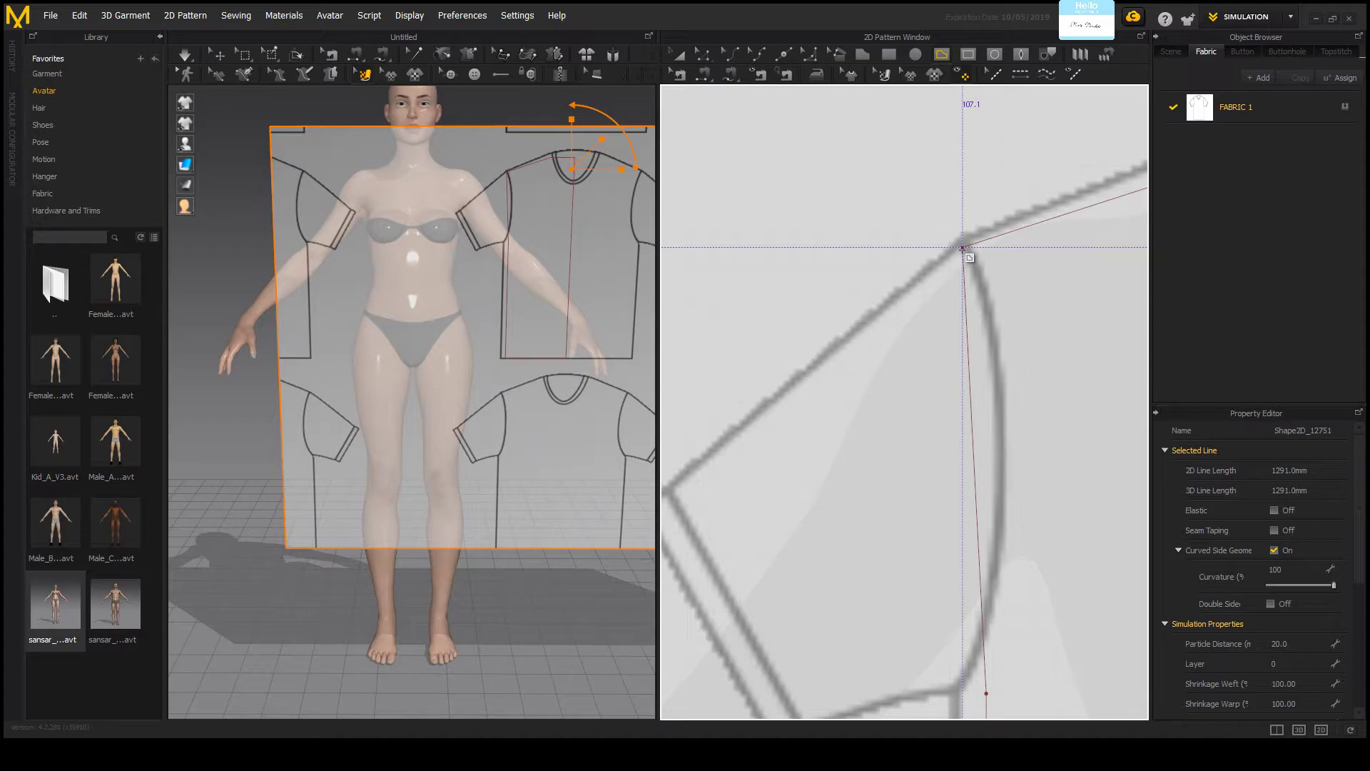
pyautogui.scroll(-6, 964, 248)
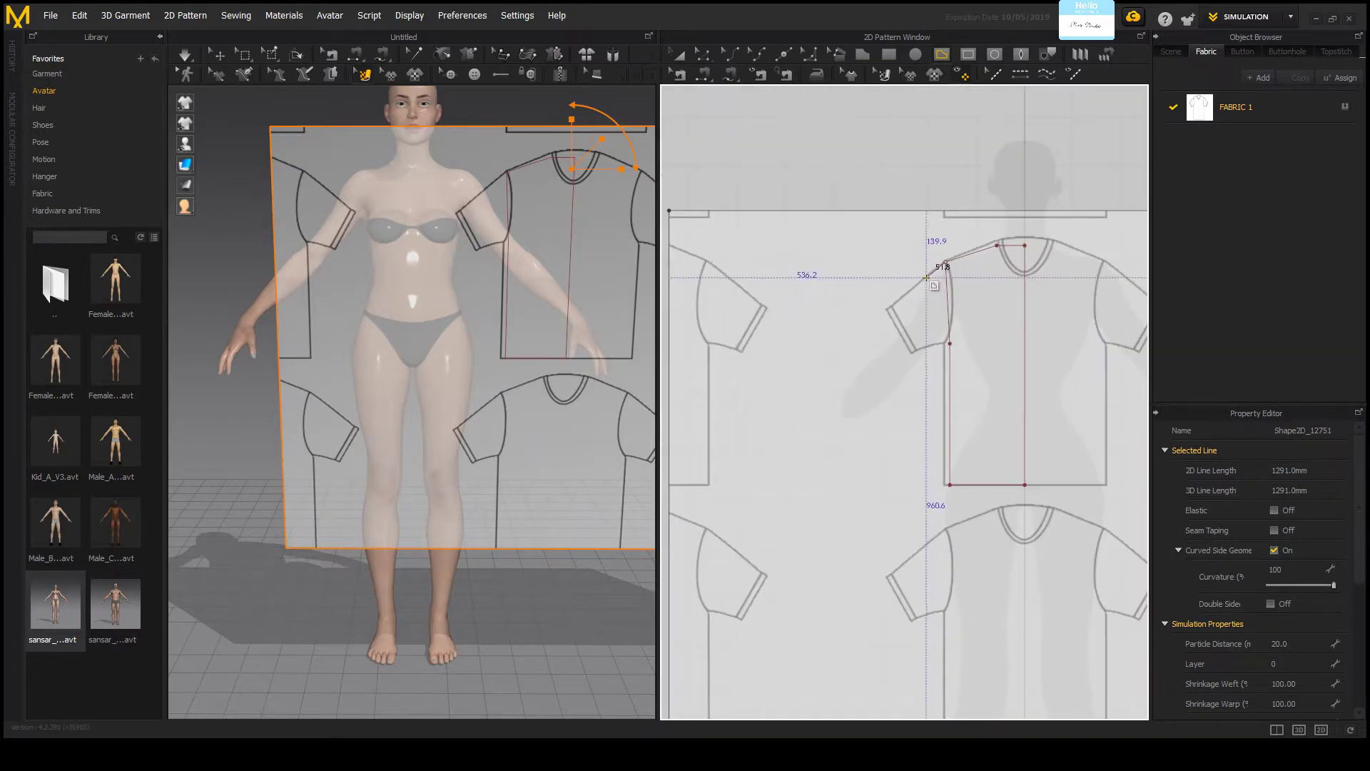
pyautogui.scroll(5, 902, 305)
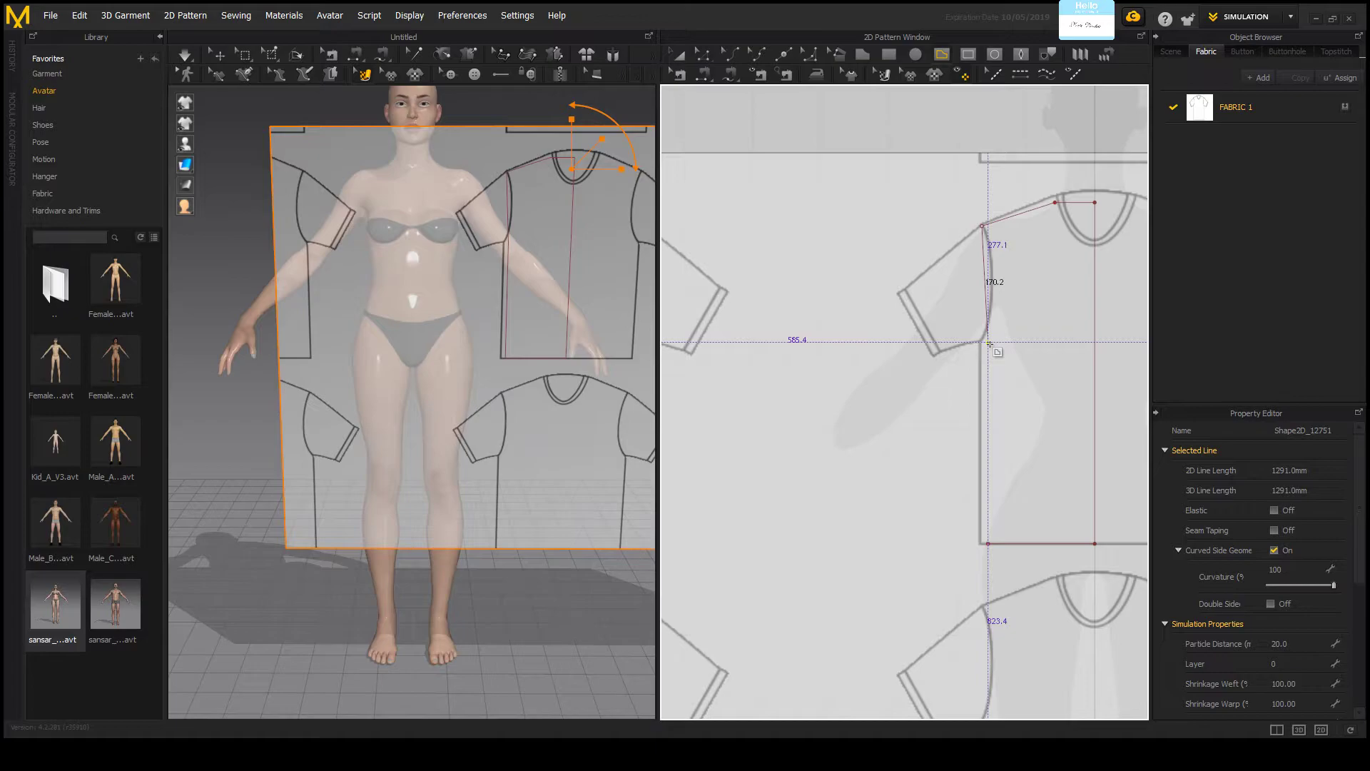
pyautogui.click(989, 343)
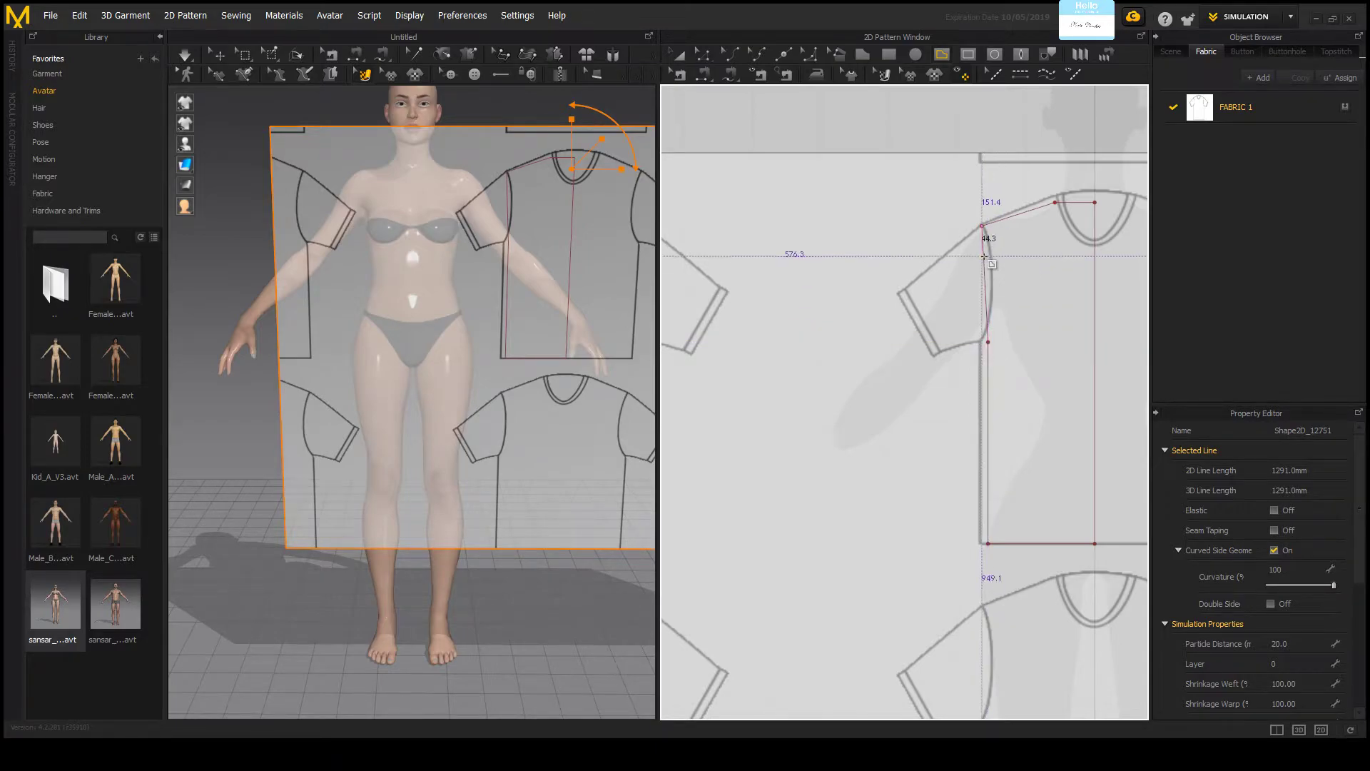
pyautogui.click(983, 227)
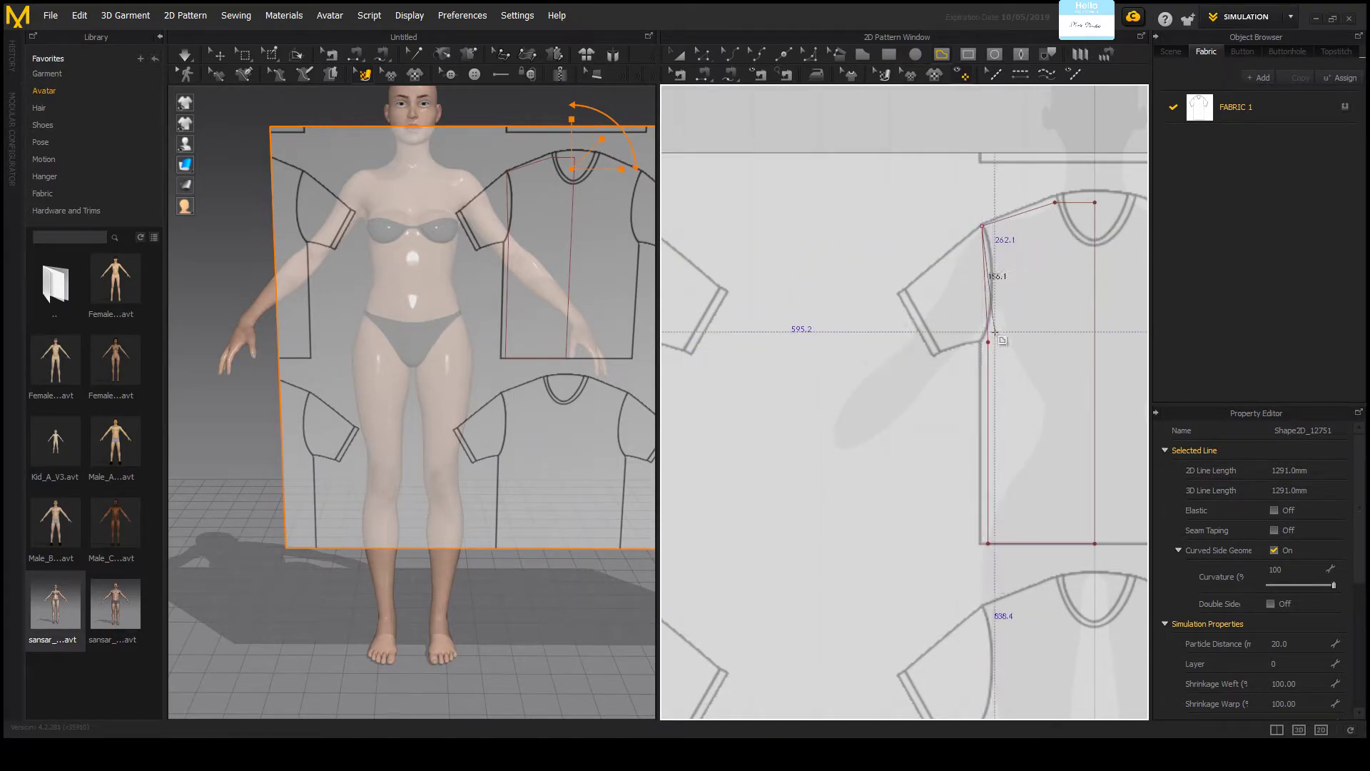
pyautogui.click(988, 343)
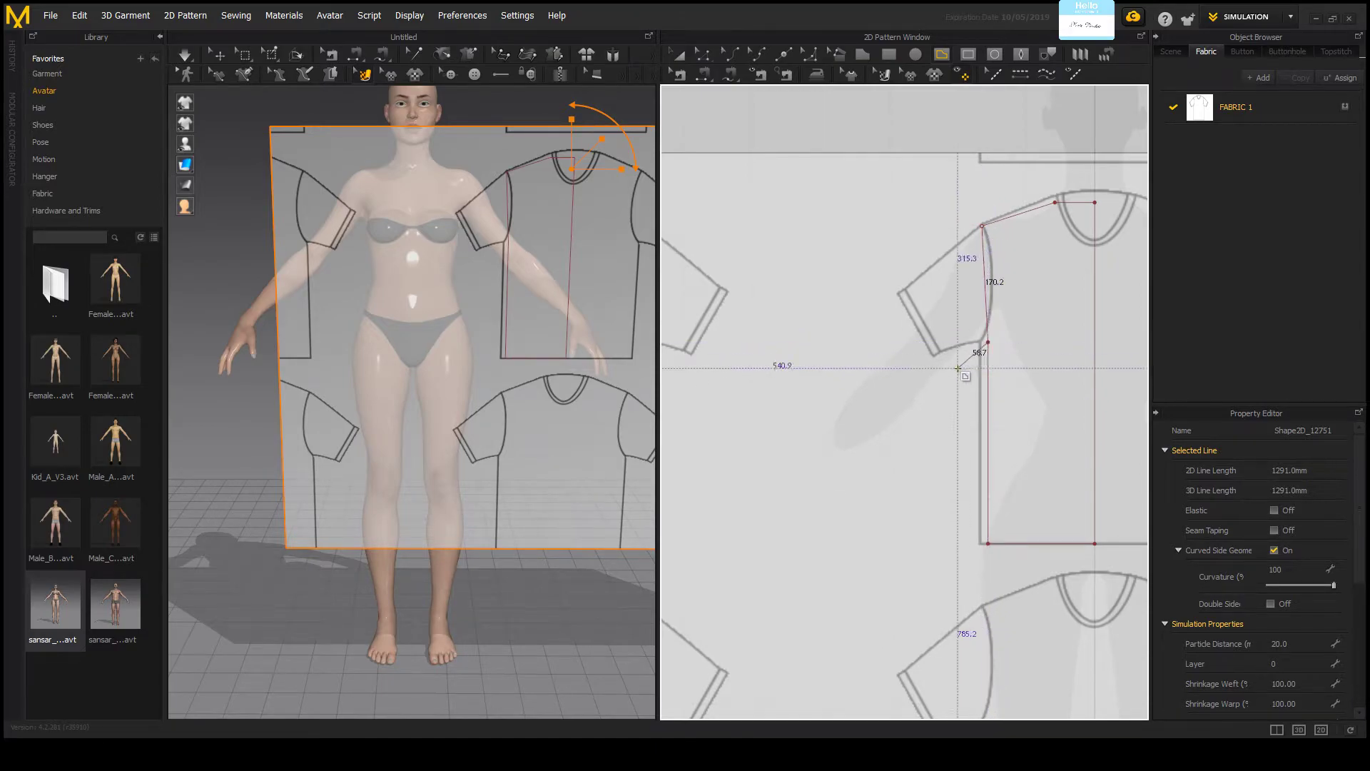
# Step: Trace the sleeve underside about 285 mm long and the cuff about 71 mm, closing the outline at the shoulder tip with a line about 401 mm long
pyautogui.click(845, 473)
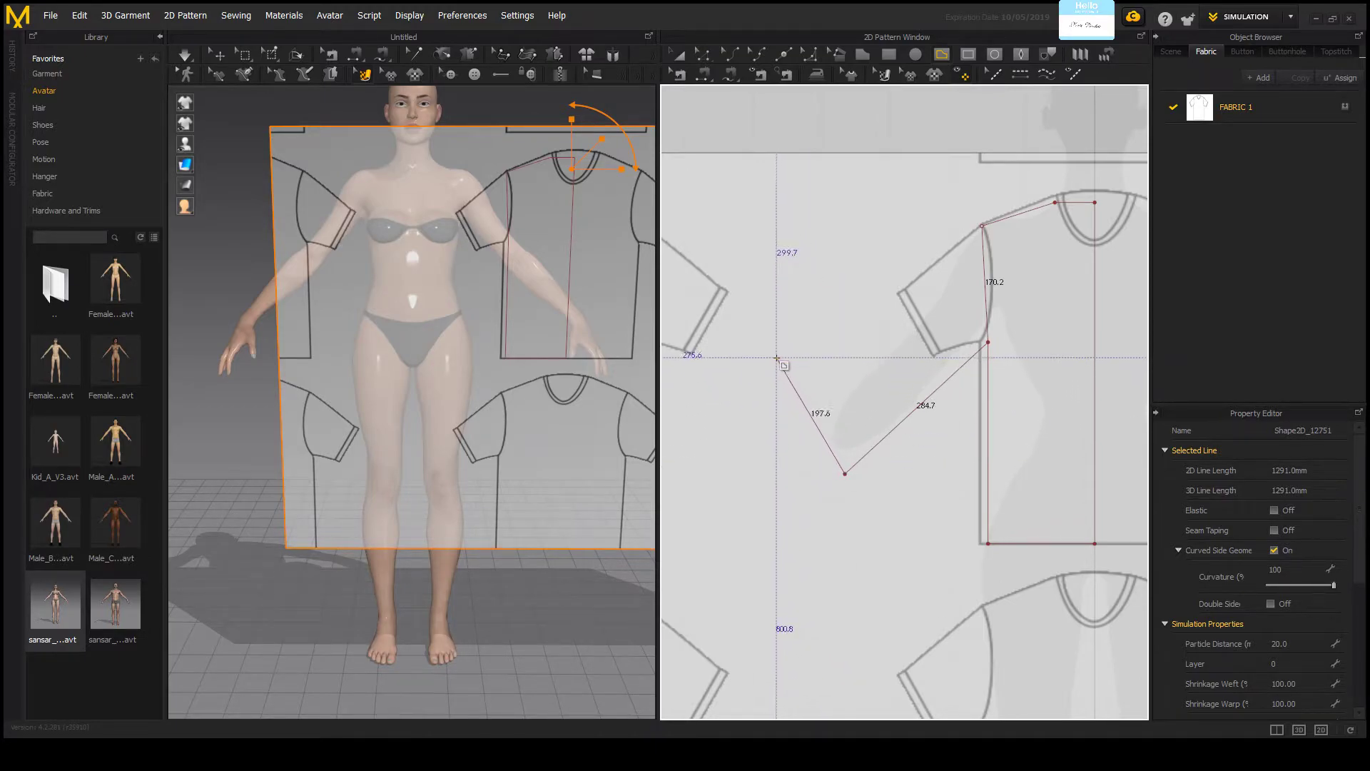
pyautogui.click(811, 439)
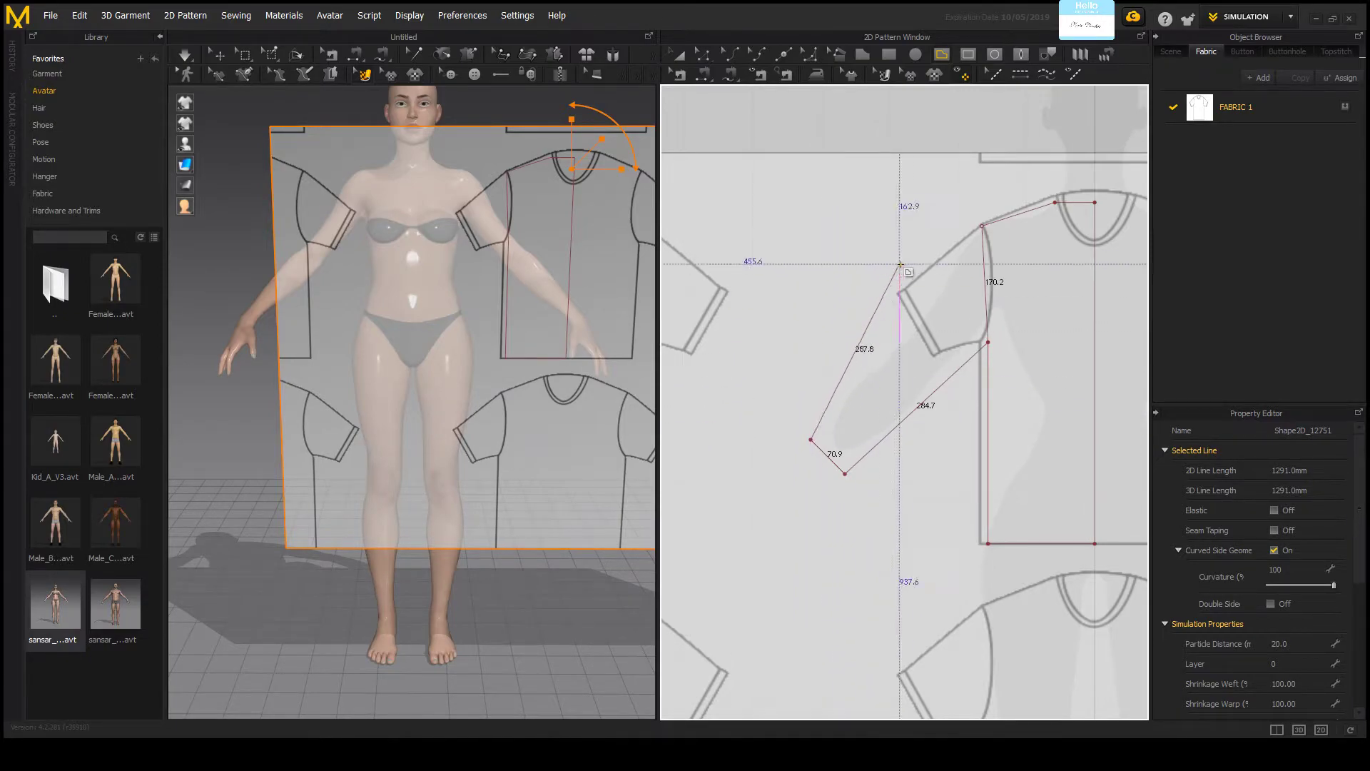
pyautogui.click(982, 226)
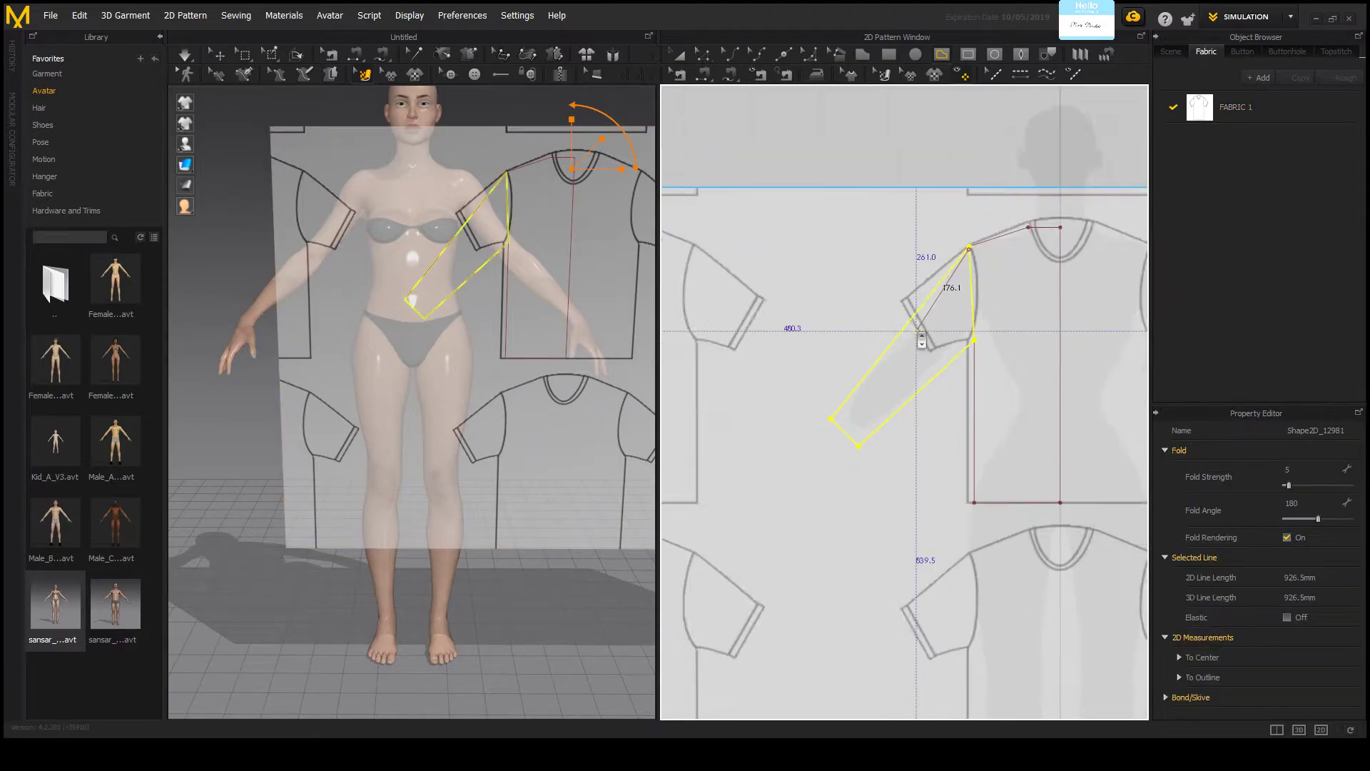
# Step: Copy the traced sleeve outline and paste it as a separate pattern piece beside the half-body piece's armhole edge
pyautogui.scroll(-5, 855, 369)
pyautogui.scroll(8, 856, 368)
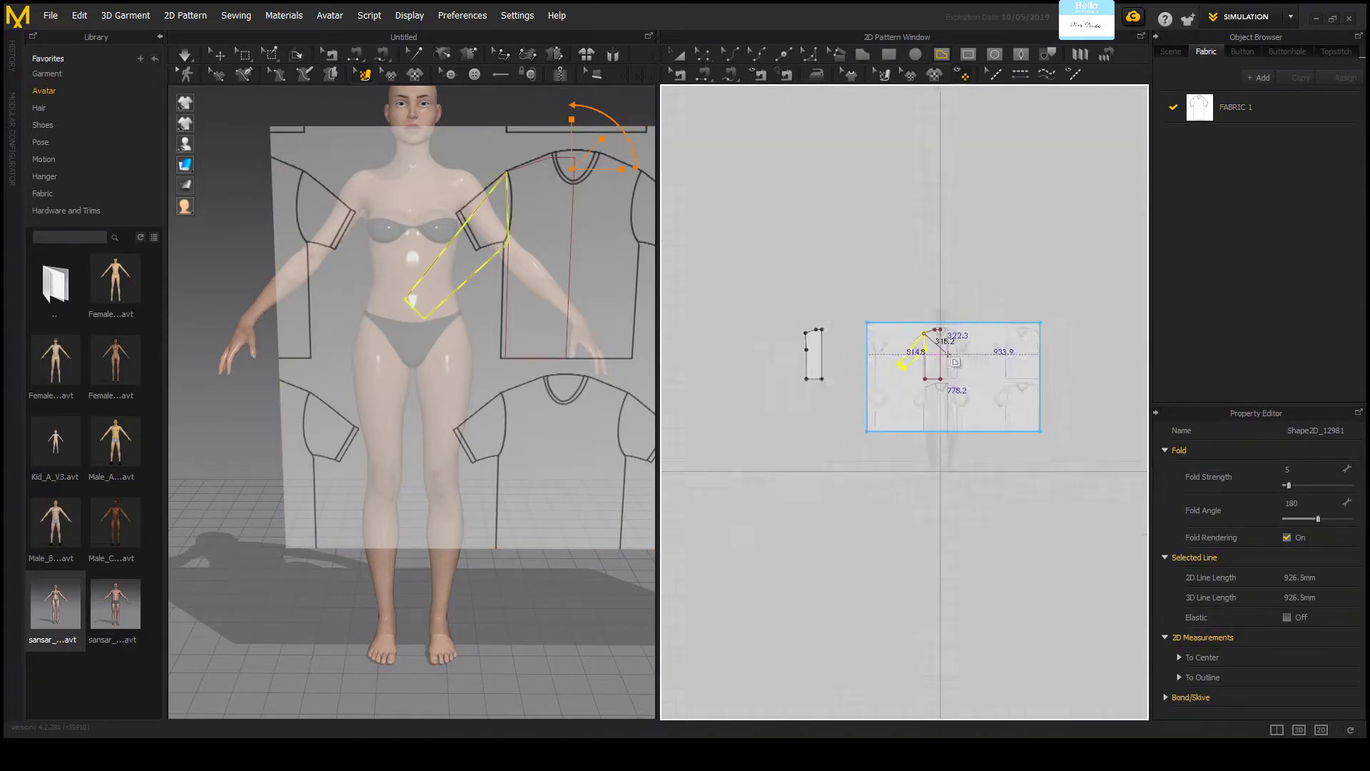
pyautogui.scroll(-1, 741, 207)
pyautogui.click(682, 57)
pyautogui.scroll(-4, 986, 401)
pyautogui.scroll(4, 985, 401)
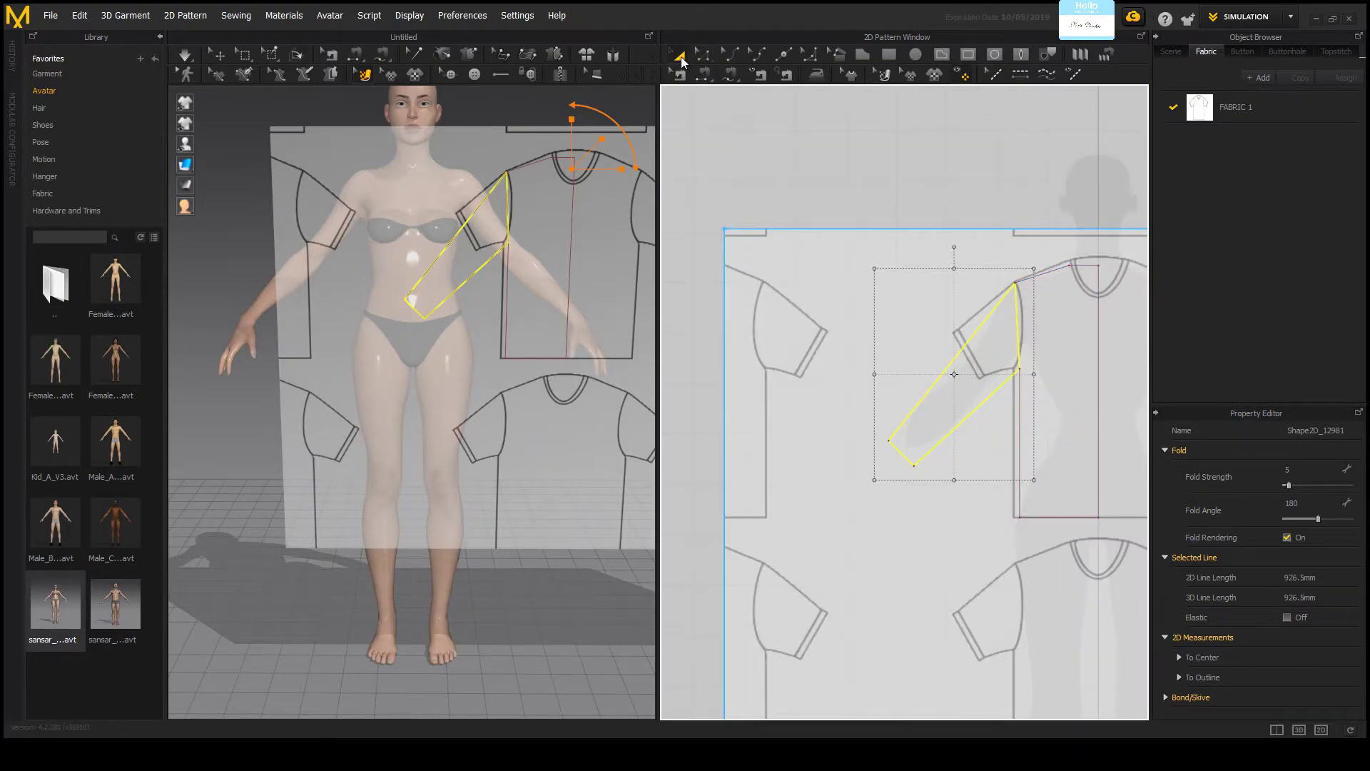
pyautogui.scroll(3, 999, 376)
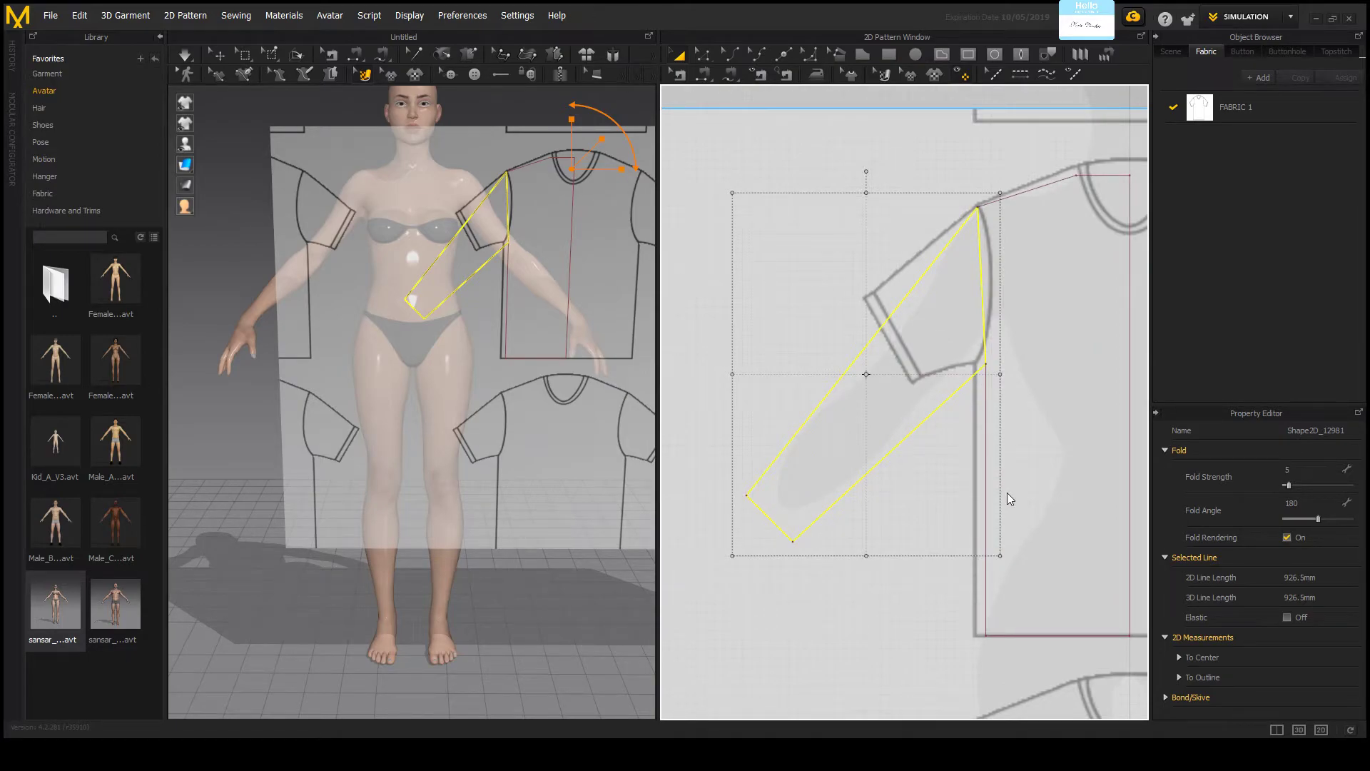
pyautogui.hotkey('ctrl', 'c')
pyautogui.hotkey('ctrl', 'v')
pyautogui.scroll(-8, 1007, 492)
pyautogui.scroll(6, 714, 498)
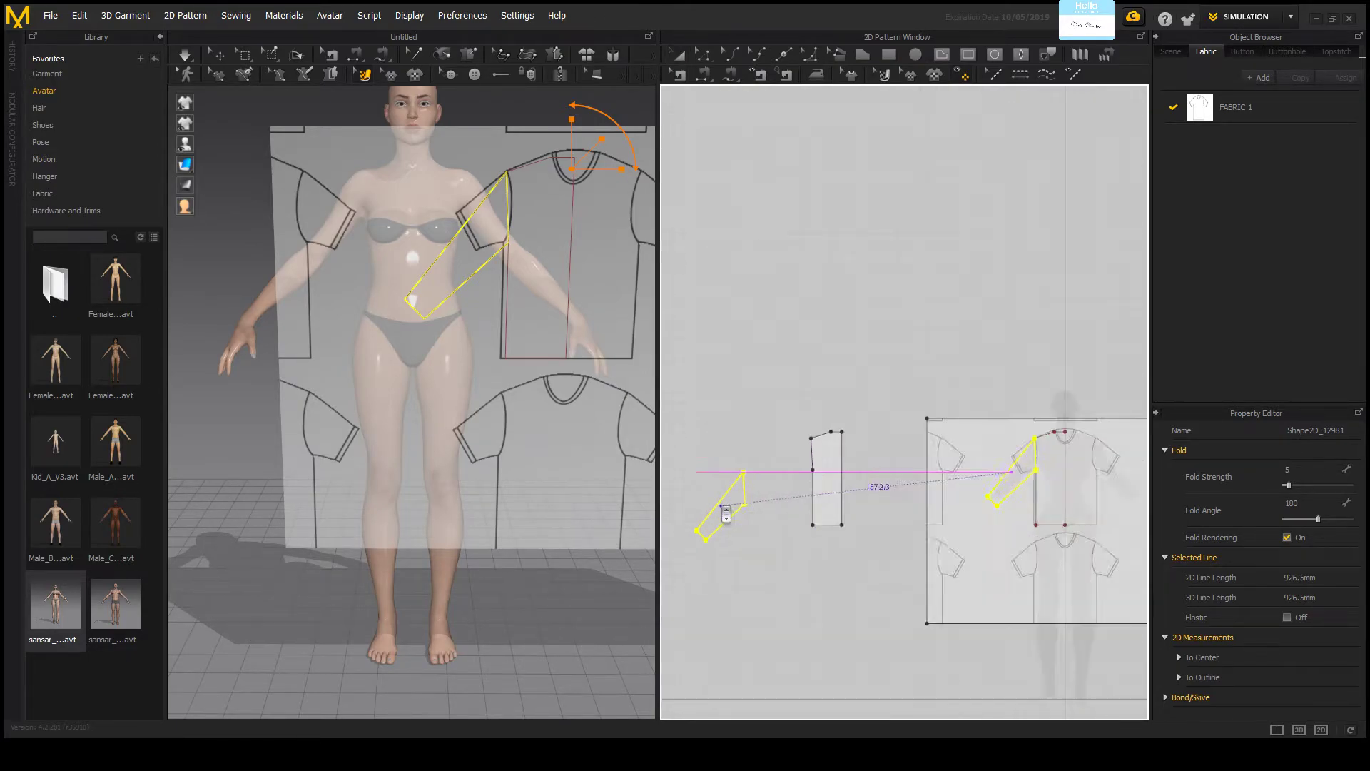
pyautogui.moveTo(901, 437)
pyautogui.mouseDown()
pyautogui.moveTo(921, 422)
pyautogui.moveTo(916, 434)
pyautogui.mouseUp()
pyautogui.scroll(-5, 920, 439)
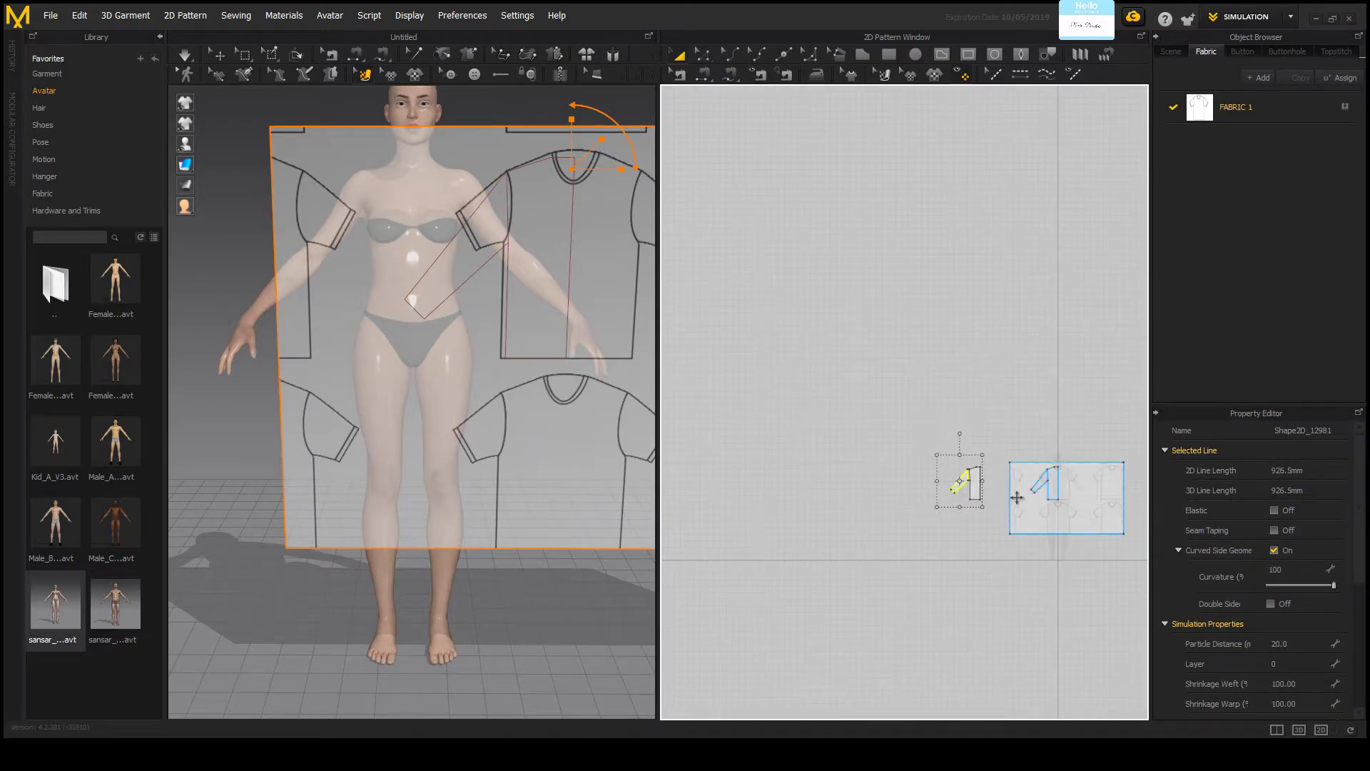
# Step: Move the textured rectangle with its traced outlines up, clear of the avatar silhouette
pyautogui.scroll(-2, 1061, 511)
pyautogui.scroll(4, 1101, 498)
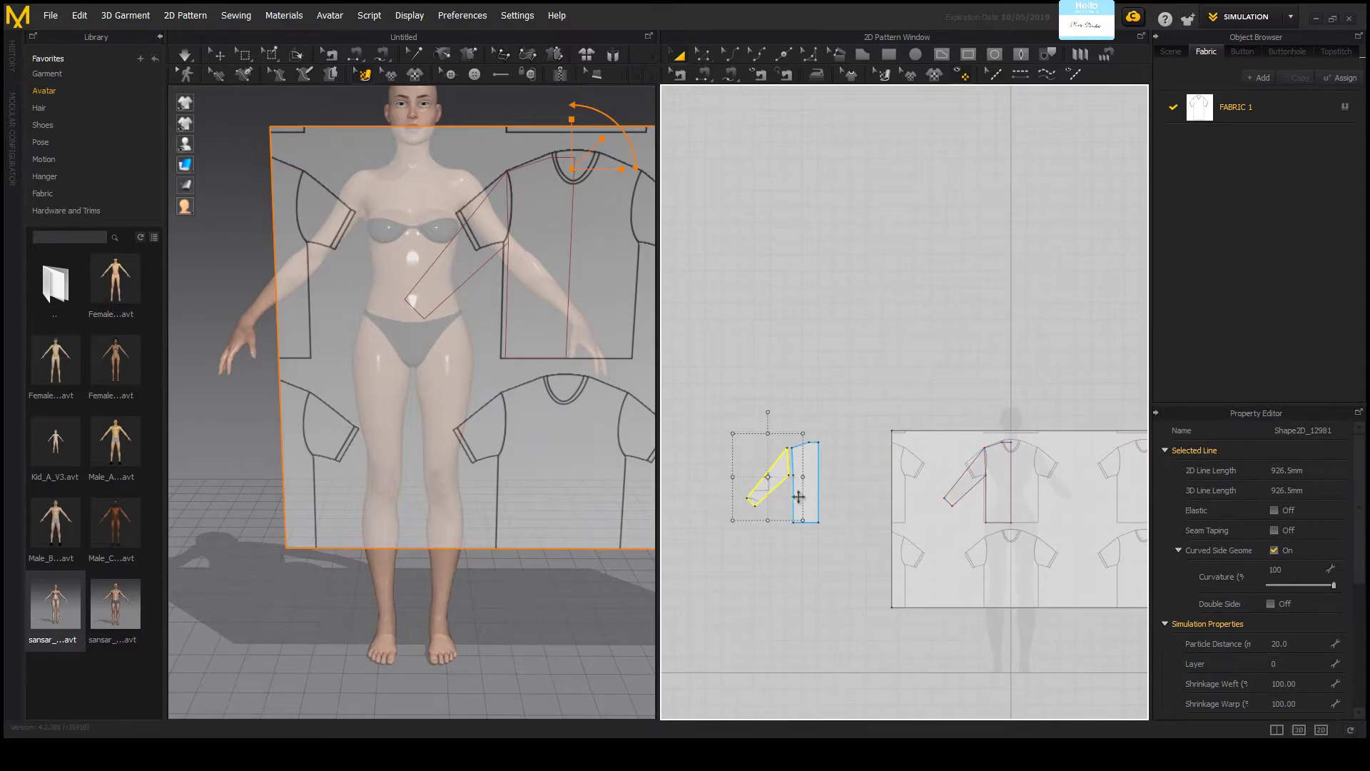
pyautogui.scroll(-3, 904, 458)
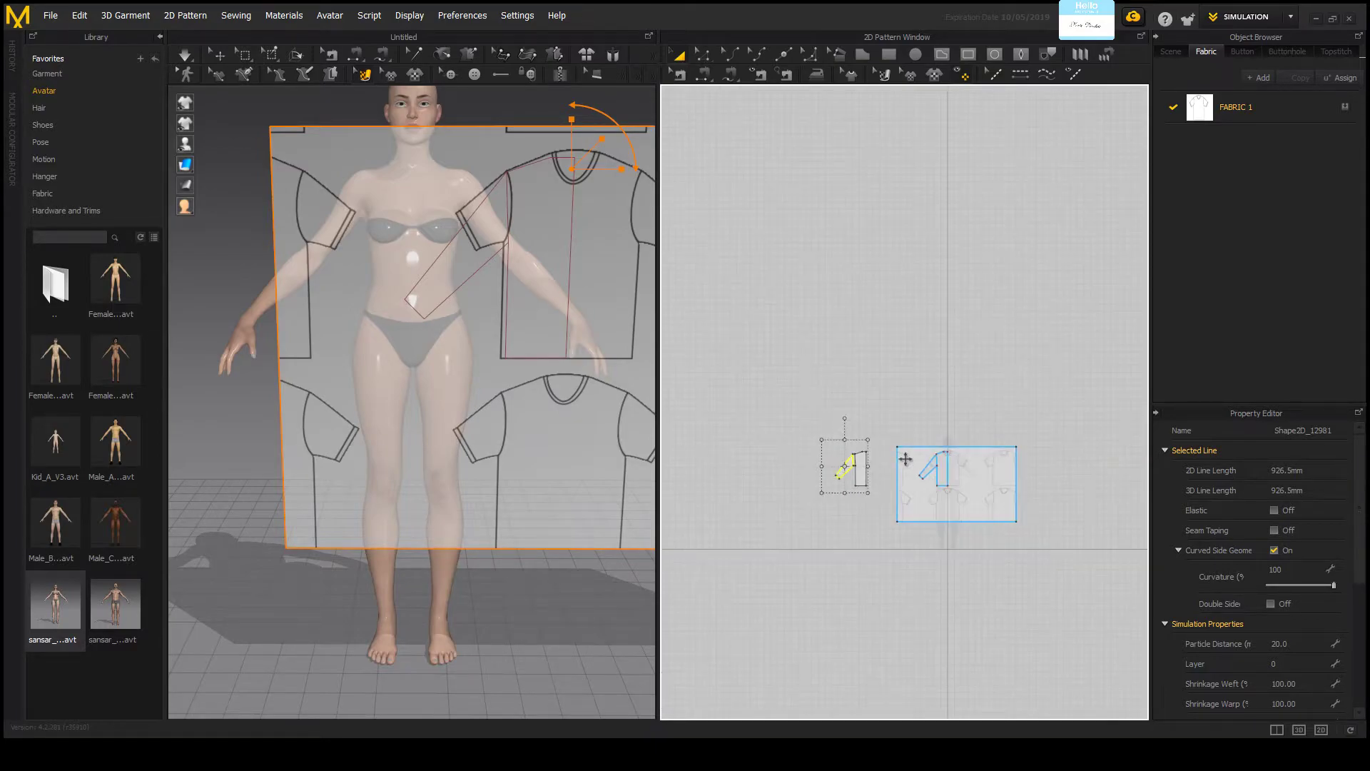
pyautogui.scroll(2, 905, 459)
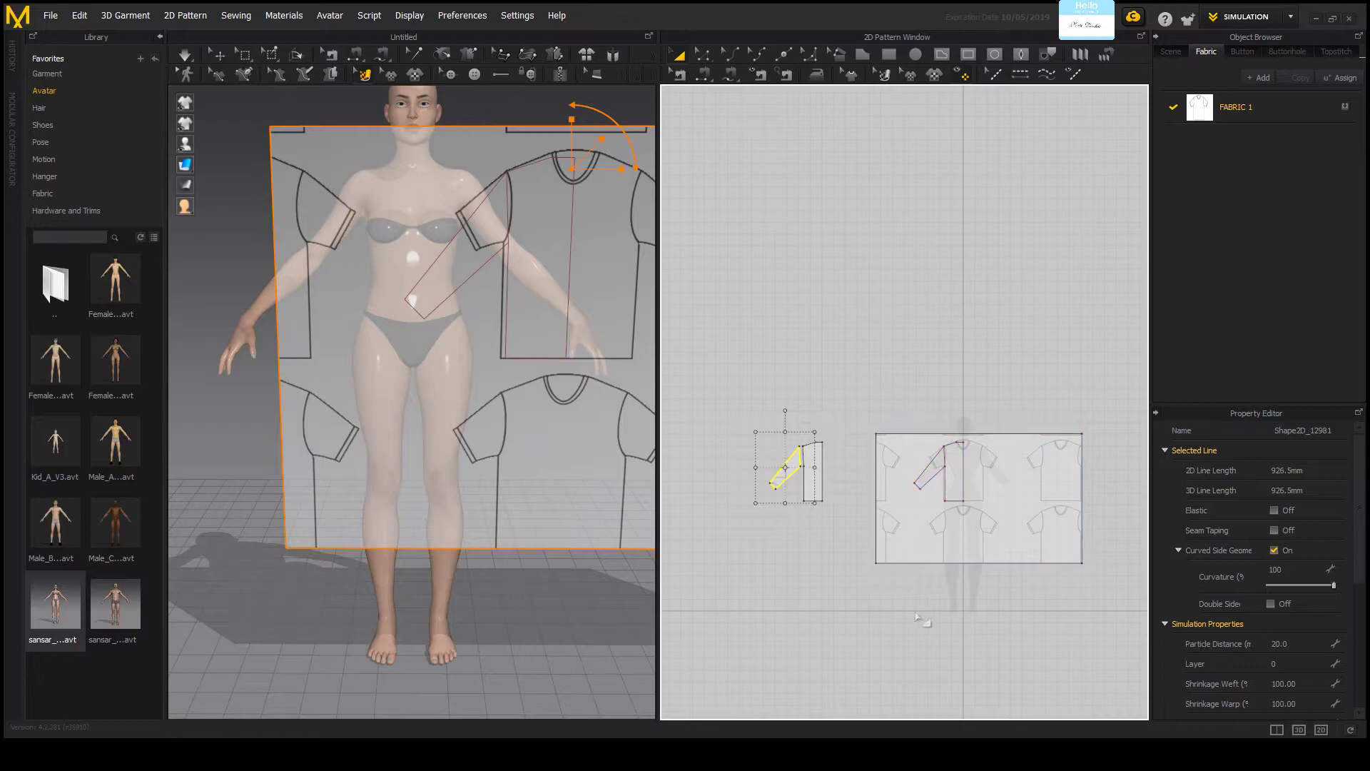
pyautogui.click(865, 592)
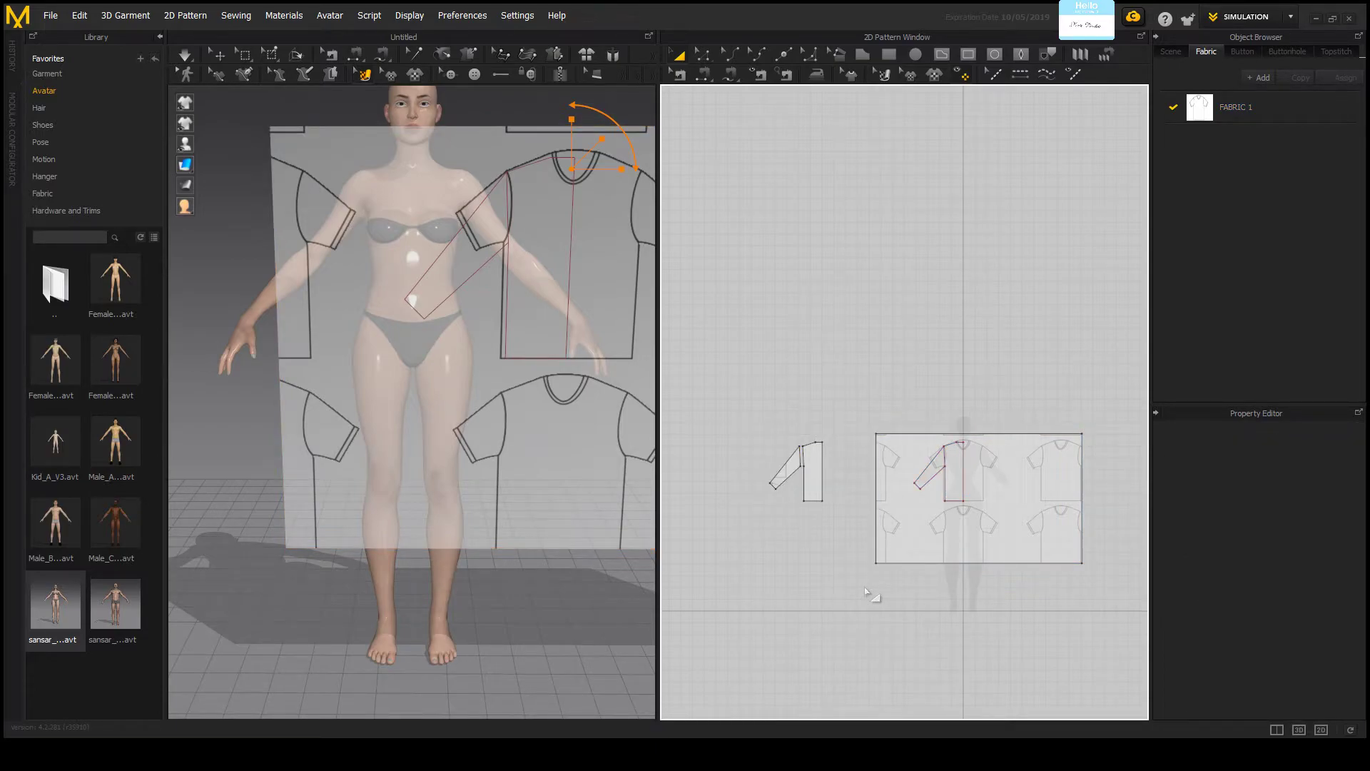
pyautogui.moveTo(865, 588); pyautogui.dragTo(1125, 393)
pyautogui.moveTo(985, 462); pyautogui.dragTo(1001, 271)
# Step: Move the half-body and sleeve pieces together onto the avatar silhouette, with the body's centre edge on the vertical centre line
pyautogui.scroll(3, 903, 545)
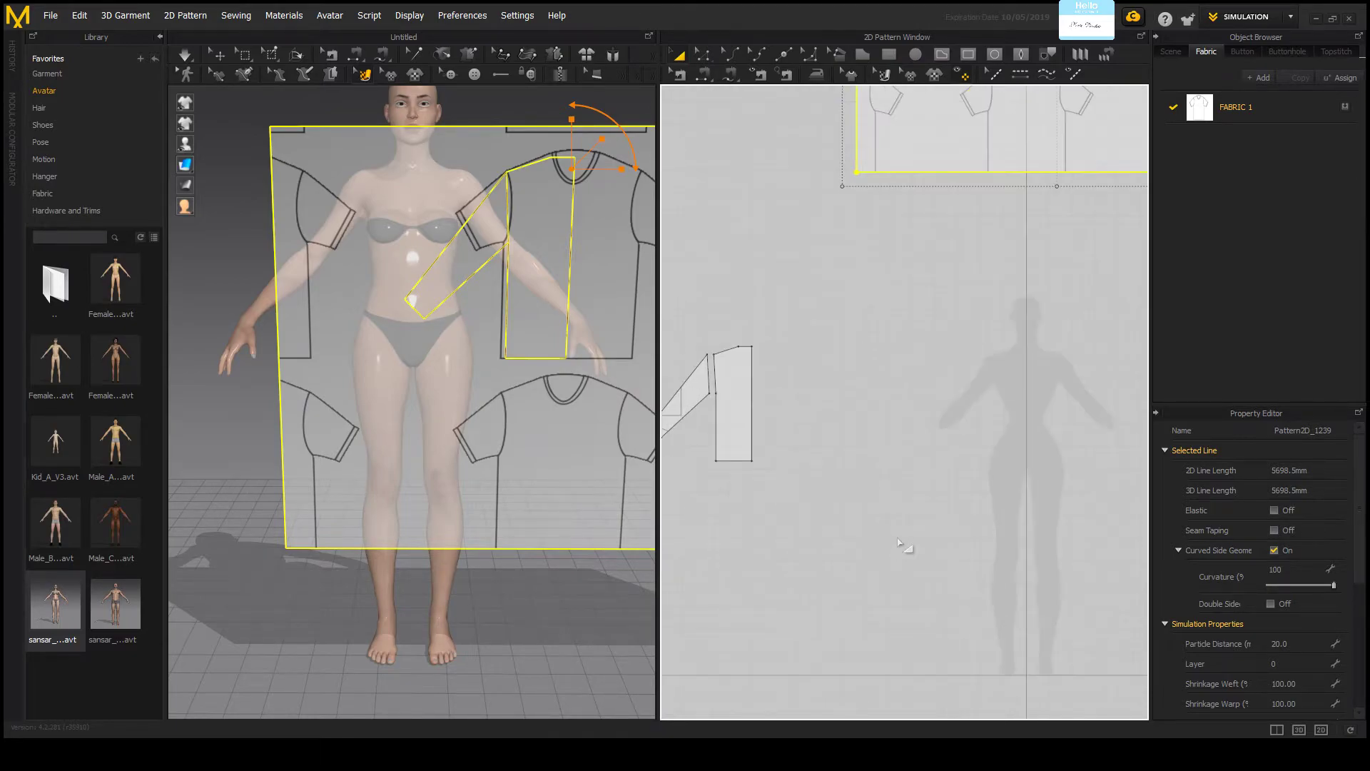
pyautogui.moveTo(921, 536); pyautogui.dragTo(680, 366)
pyautogui.moveTo(760, 415); pyautogui.dragTo(989, 423)
pyautogui.scroll(-2, 985, 423)
pyautogui.scroll(2, 989, 419)
pyautogui.scroll(3, 989, 423)
pyautogui.scroll(3, 971, 423)
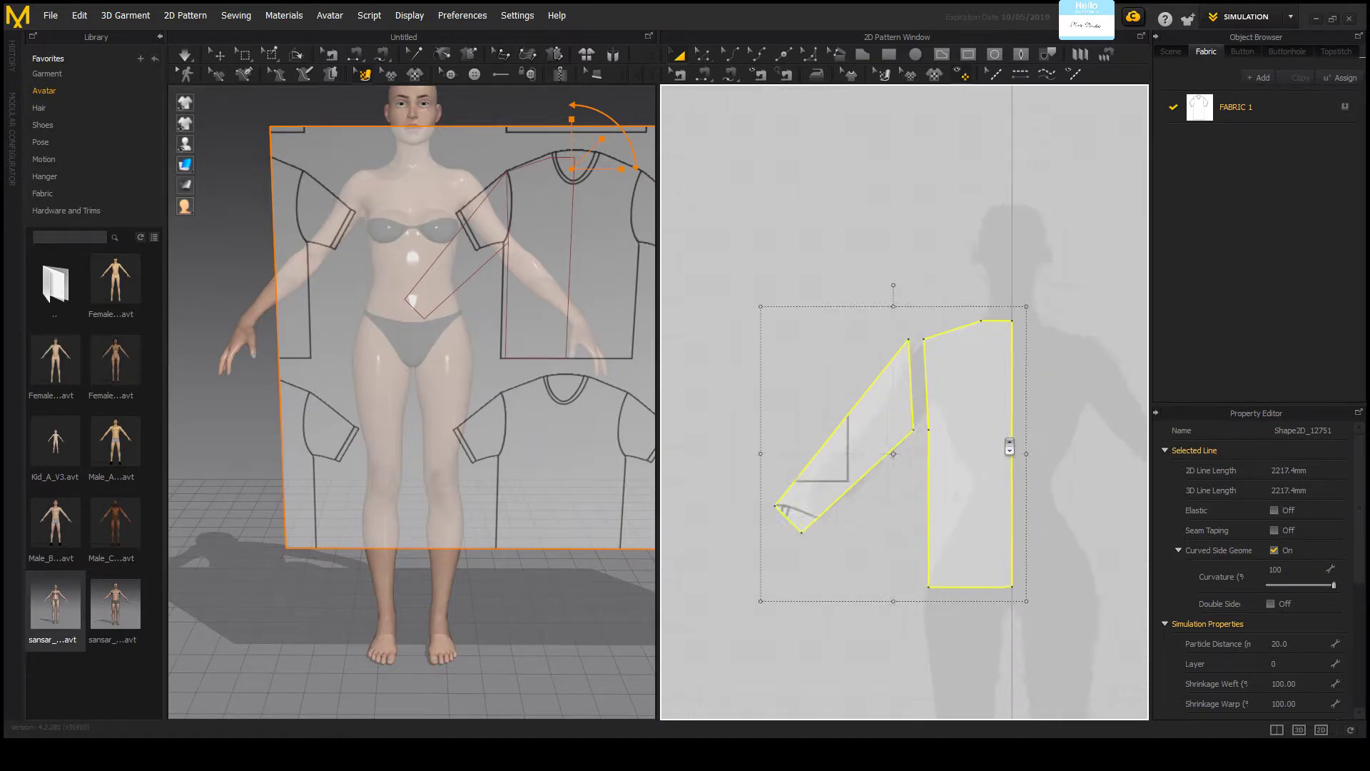
# Step: Curve the half-body's shoulder seam slightly inward to a length of about 112.5 mm with the Edit Curvature tool
pyautogui.scroll(4, 993, 416)
pyautogui.press('z')
pyautogui.scroll(-5, 946, 444)
pyautogui.scroll(4, 985, 436)
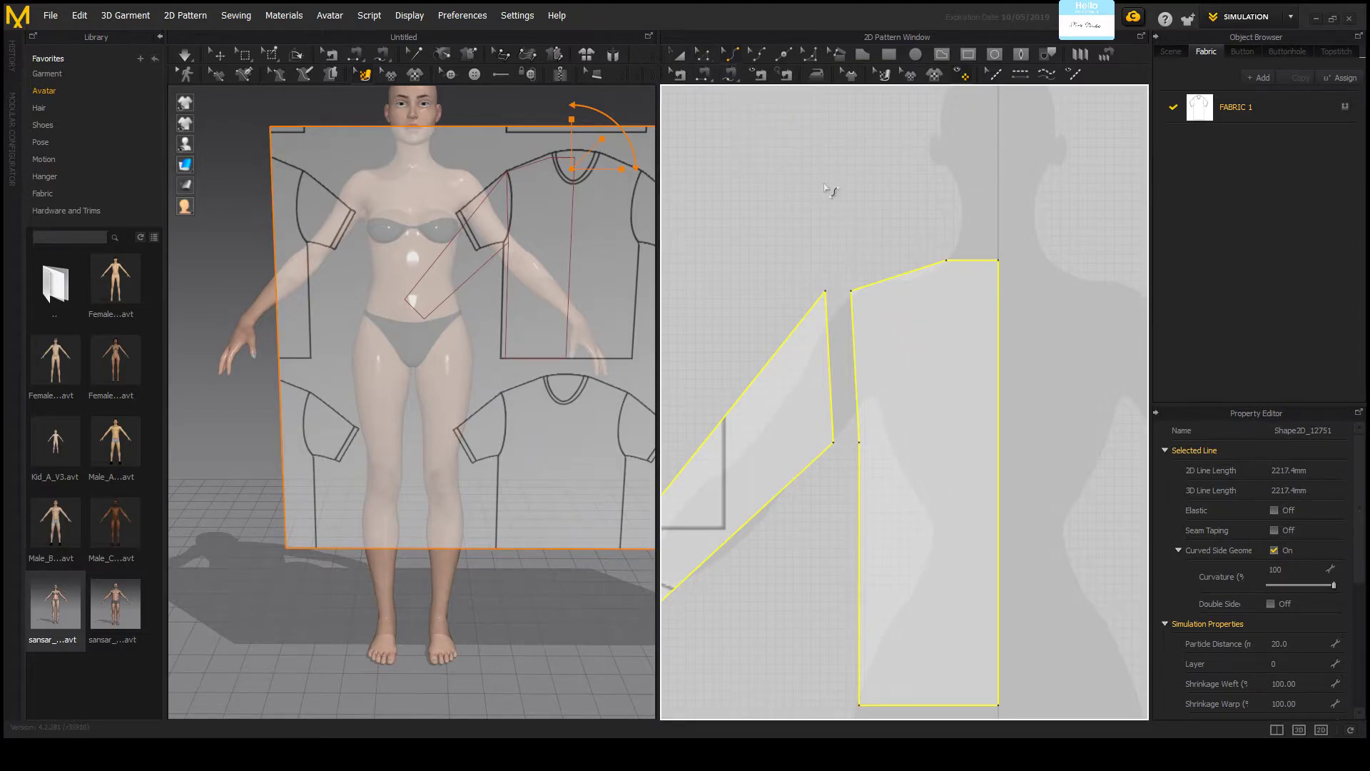
pyautogui.scroll(4, 947, 266)
pyautogui.scroll(-3, 821, 289)
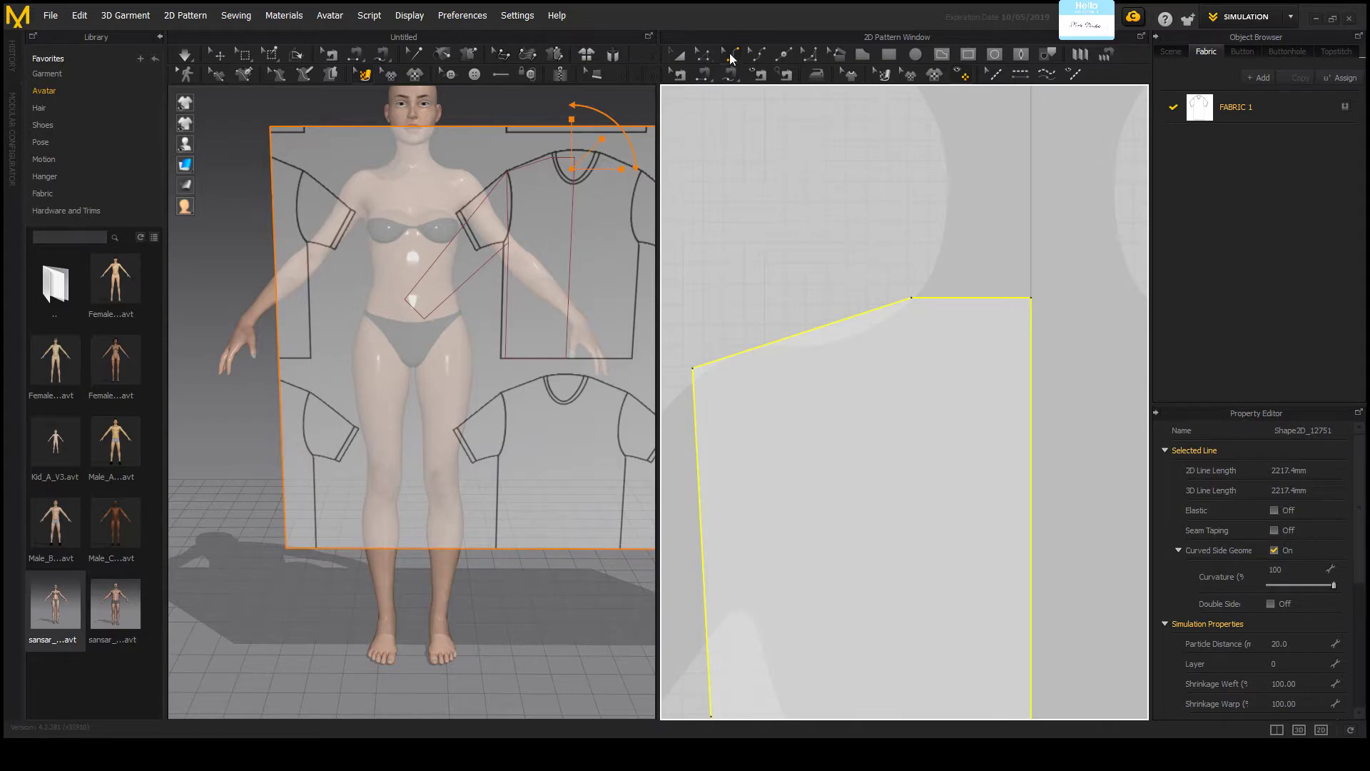
pyautogui.click(735, 54)
pyautogui.click(859, 314)
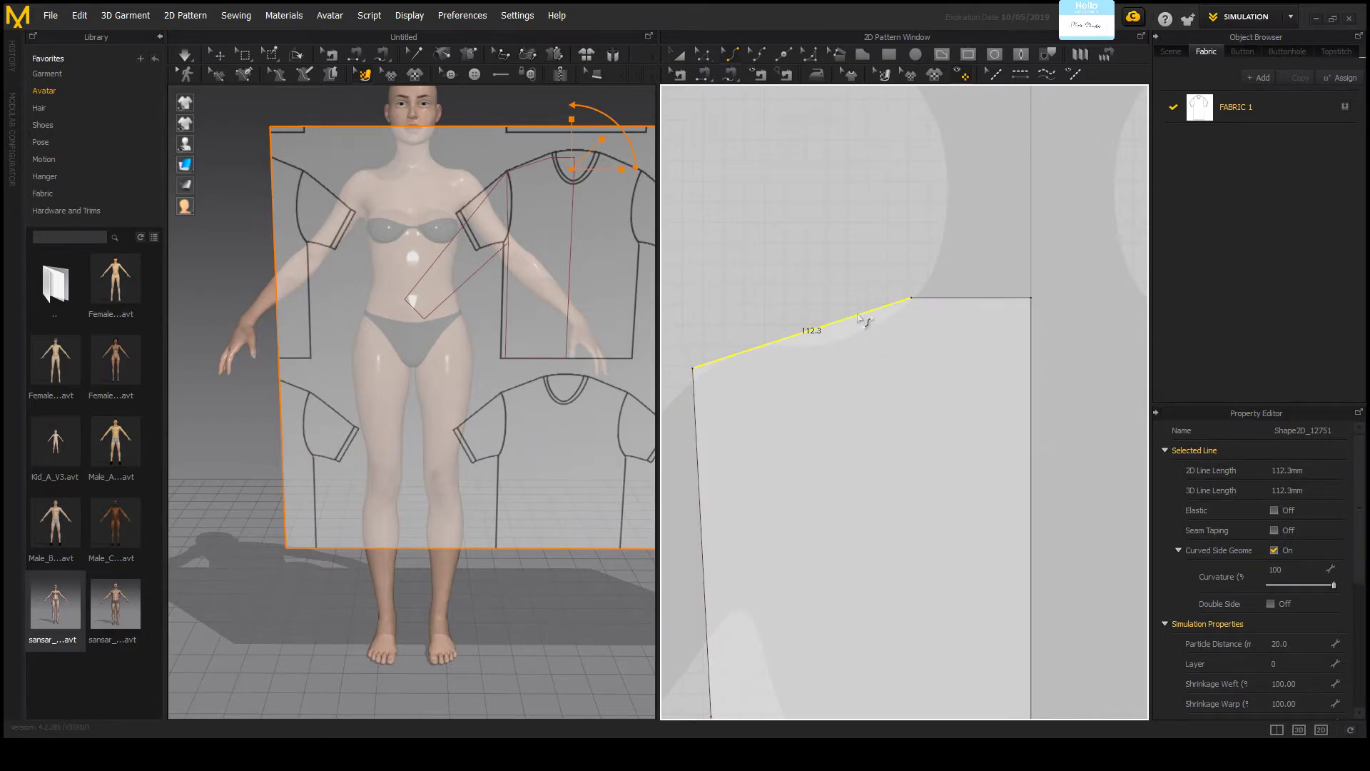
pyautogui.moveTo(861, 318); pyautogui.dragTo(806, 341)
# Step: Curve the half-body's side seam slightly inward at the waist to a length of about 295.5 mm
pyautogui.scroll(-6, 824, 338)
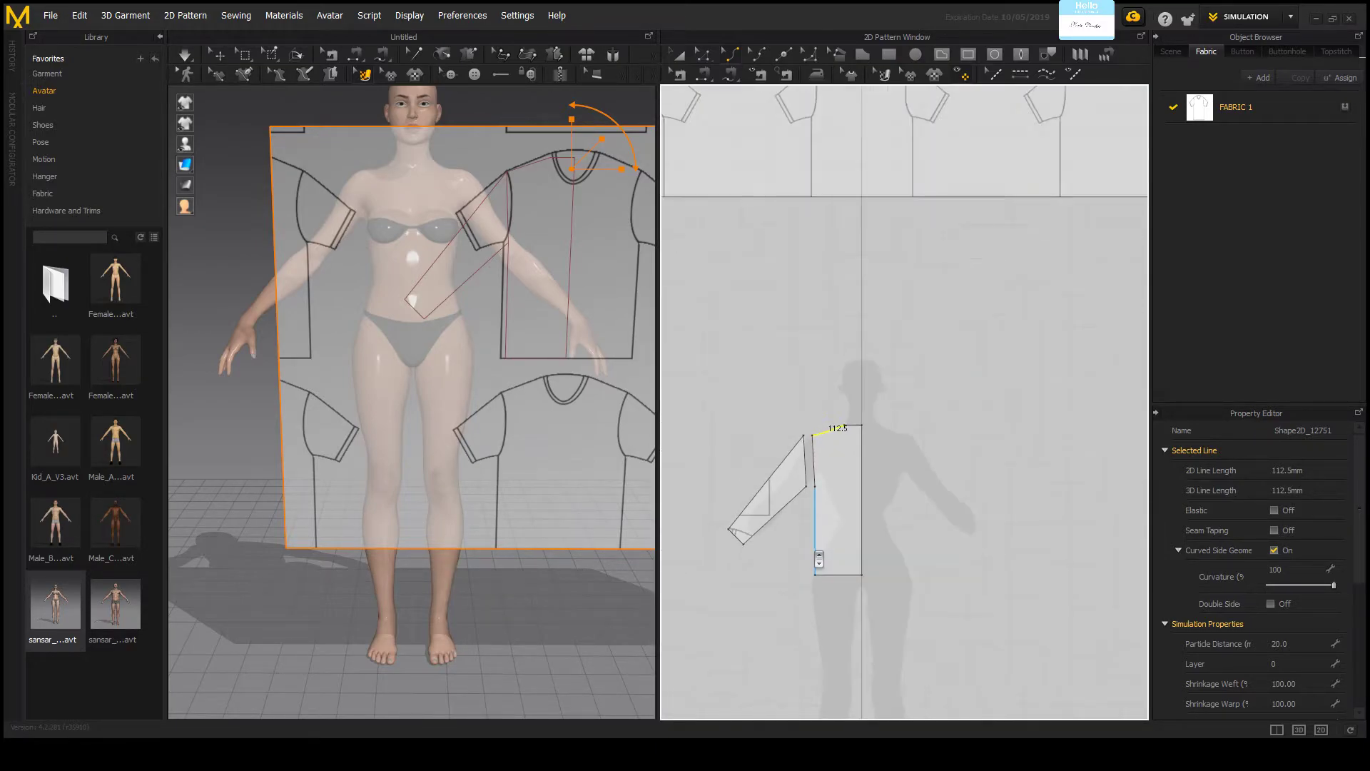
pyautogui.scroll(5, 819, 559)
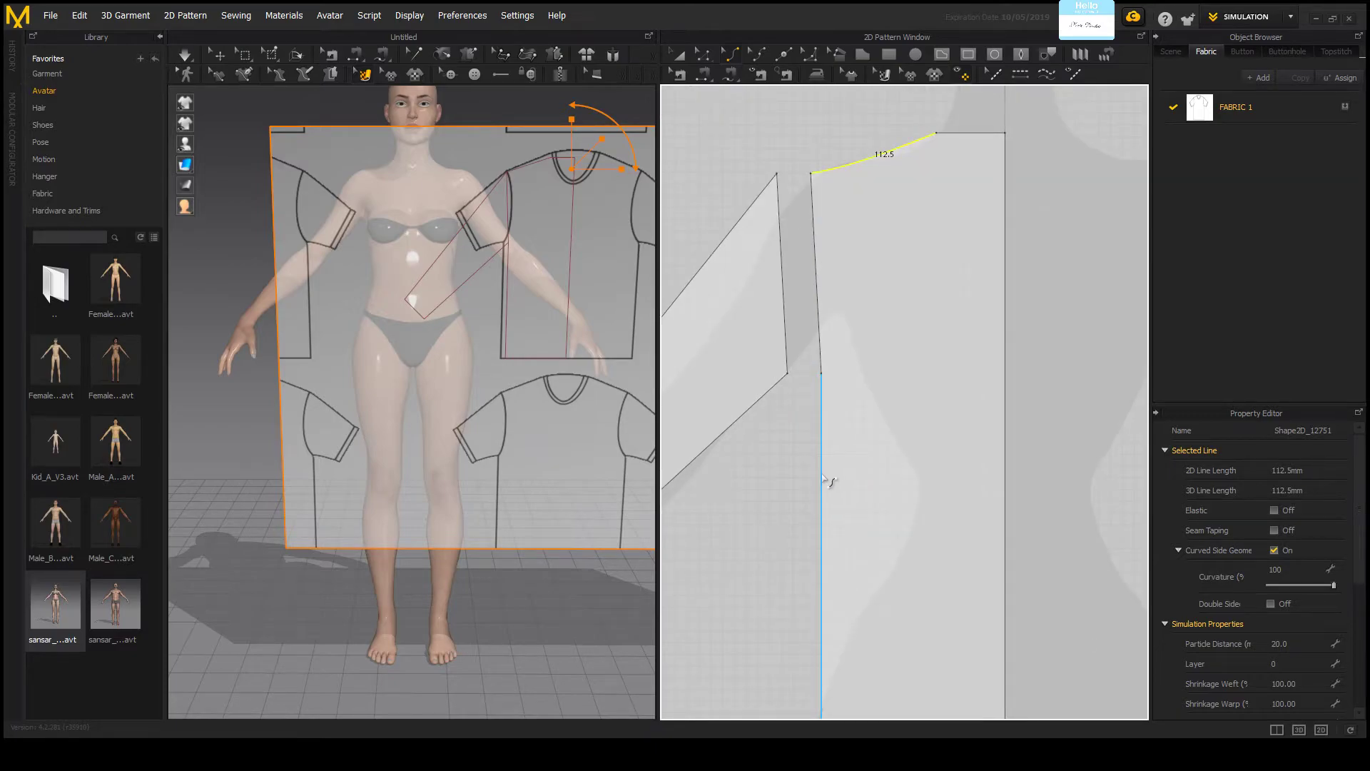
pyautogui.moveTo(823, 478); pyautogui.dragTo(832, 539)
pyautogui.scroll(-5, 835, 564)
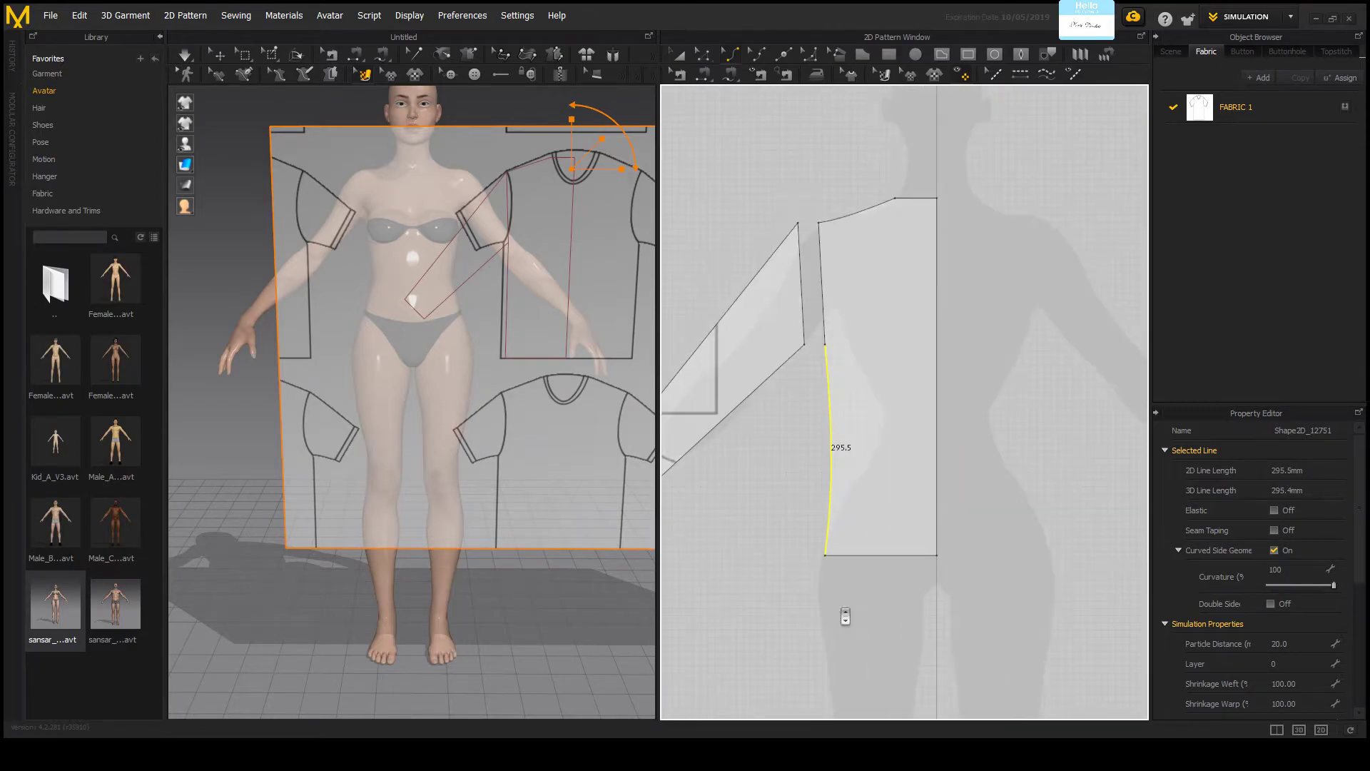
pyautogui.scroll(2, 886, 568)
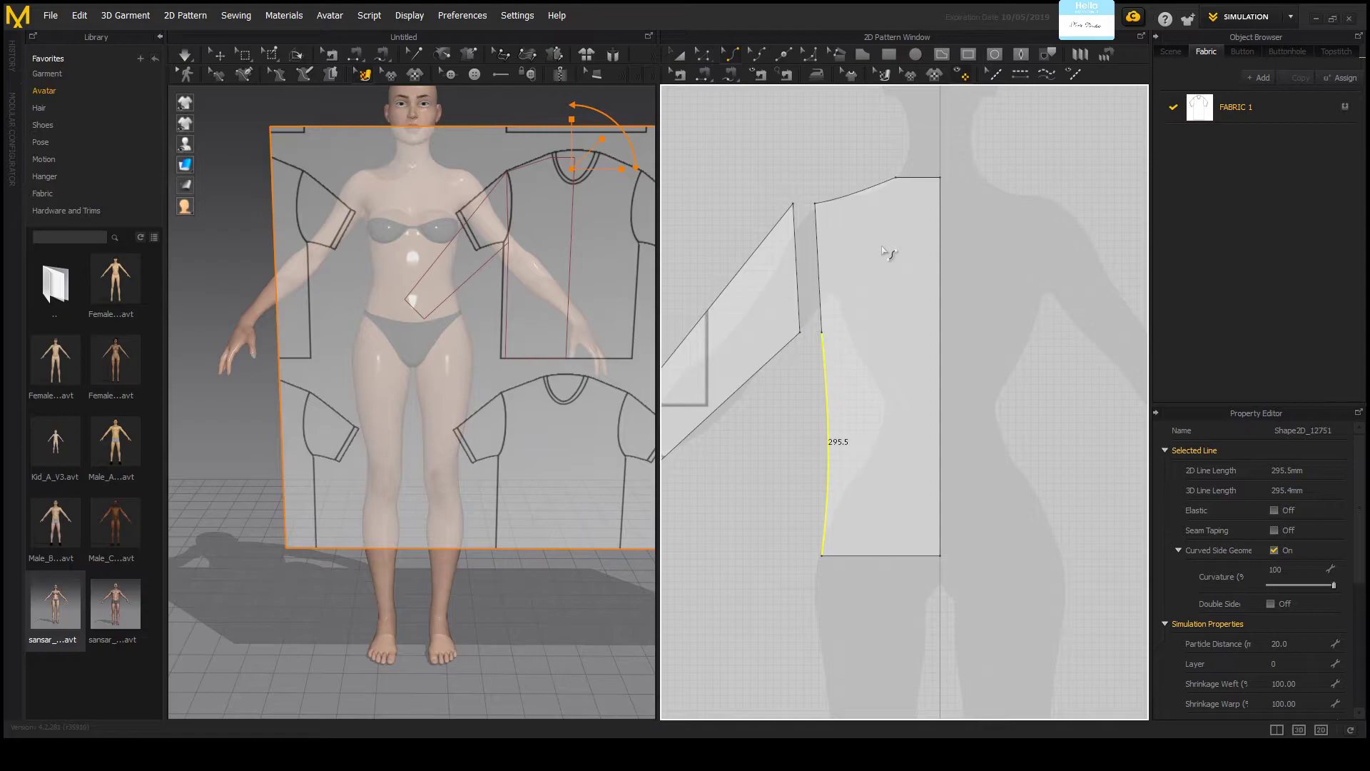
# Step: Curve the half-body's armhole edge inward into a smooth arc between the shoulder tip and the underarm point
pyautogui.scroll(-4, 783, 249)
pyautogui.scroll(5, 779, 260)
pyautogui.scroll(-2, 780, 261)
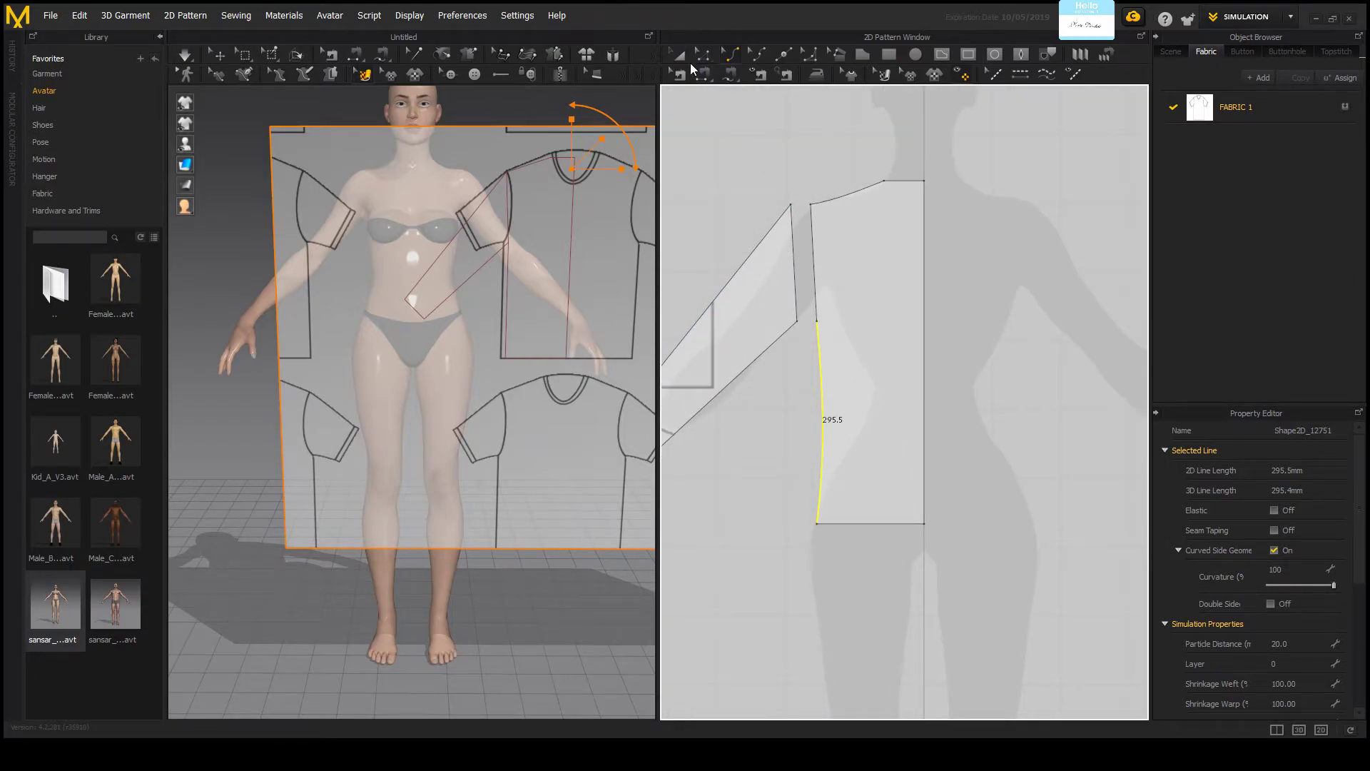
pyautogui.scroll(2, 821, 235)
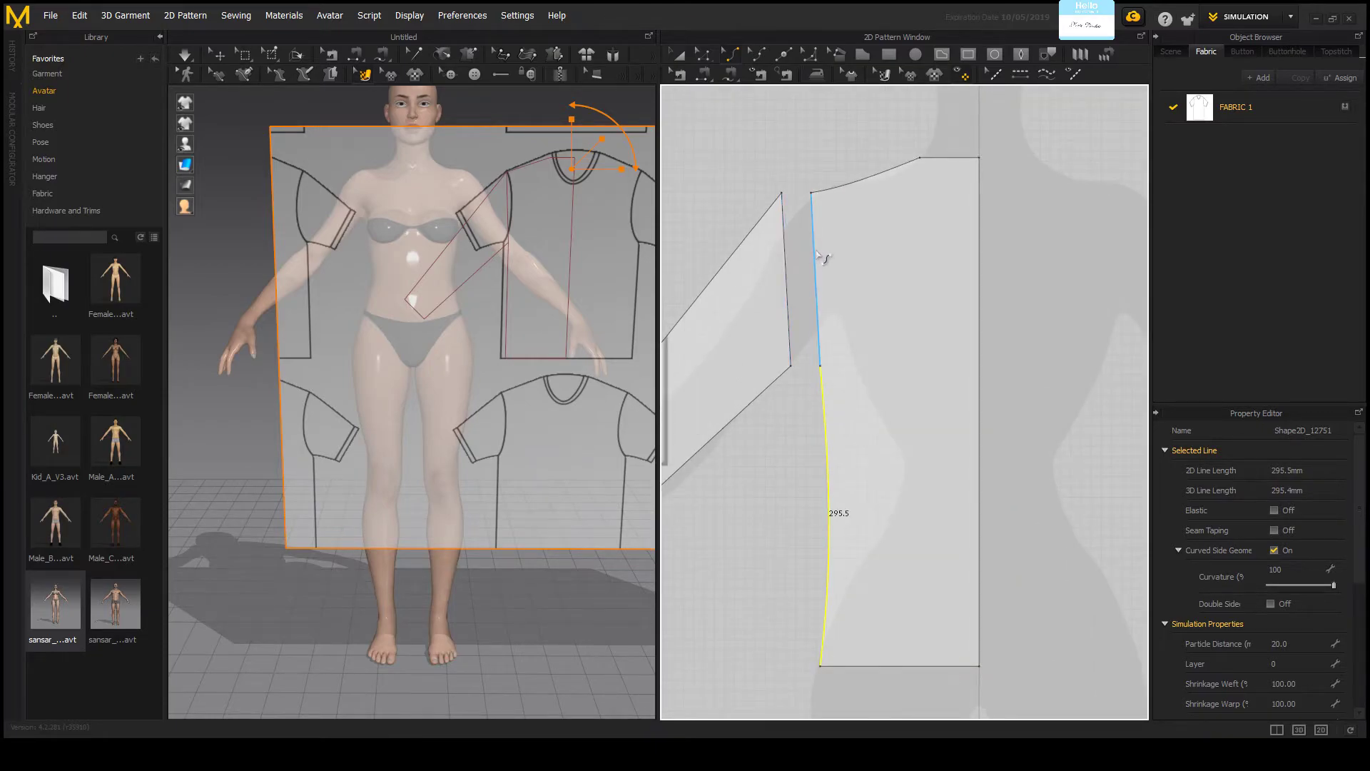
pyautogui.click(819, 255)
pyautogui.scroll(-1, 819, 255)
pyautogui.scroll(3, 820, 271)
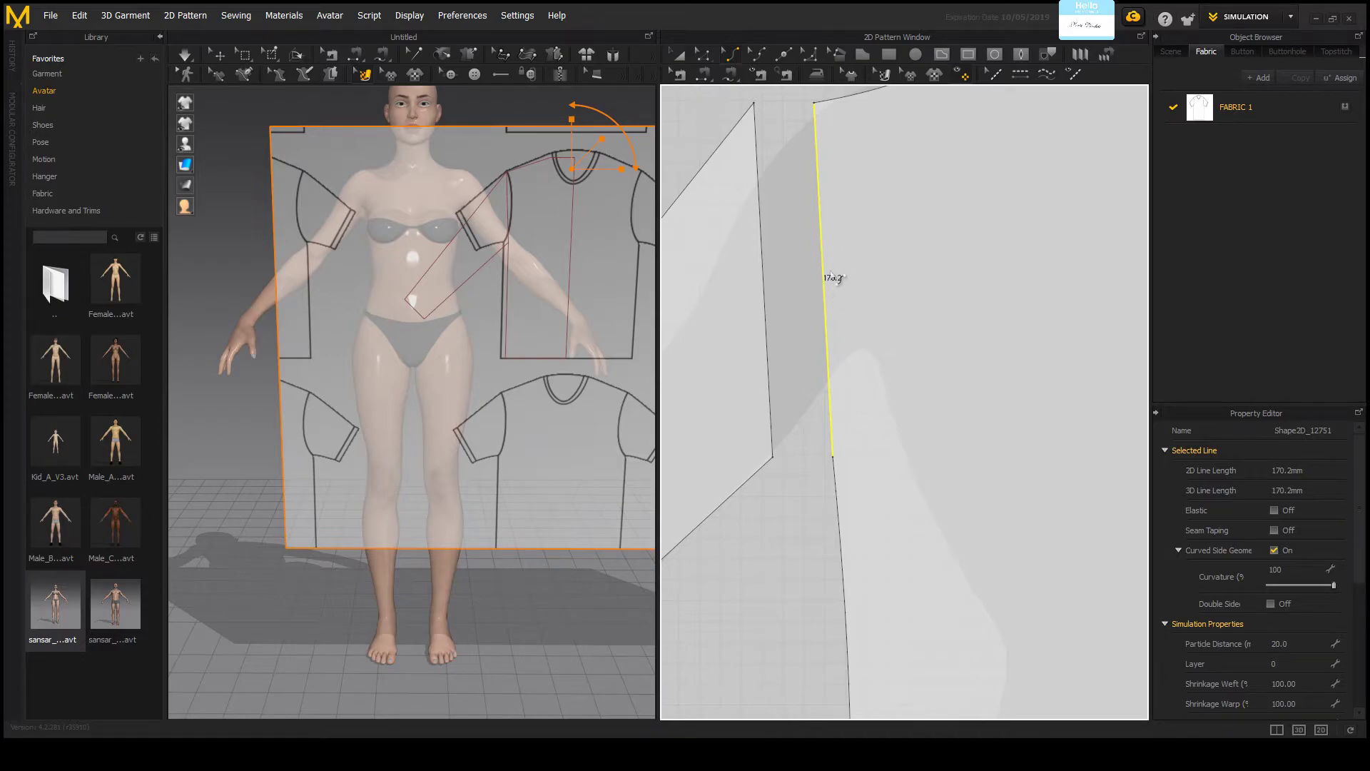
pyautogui.scroll(-1, 826, 293)
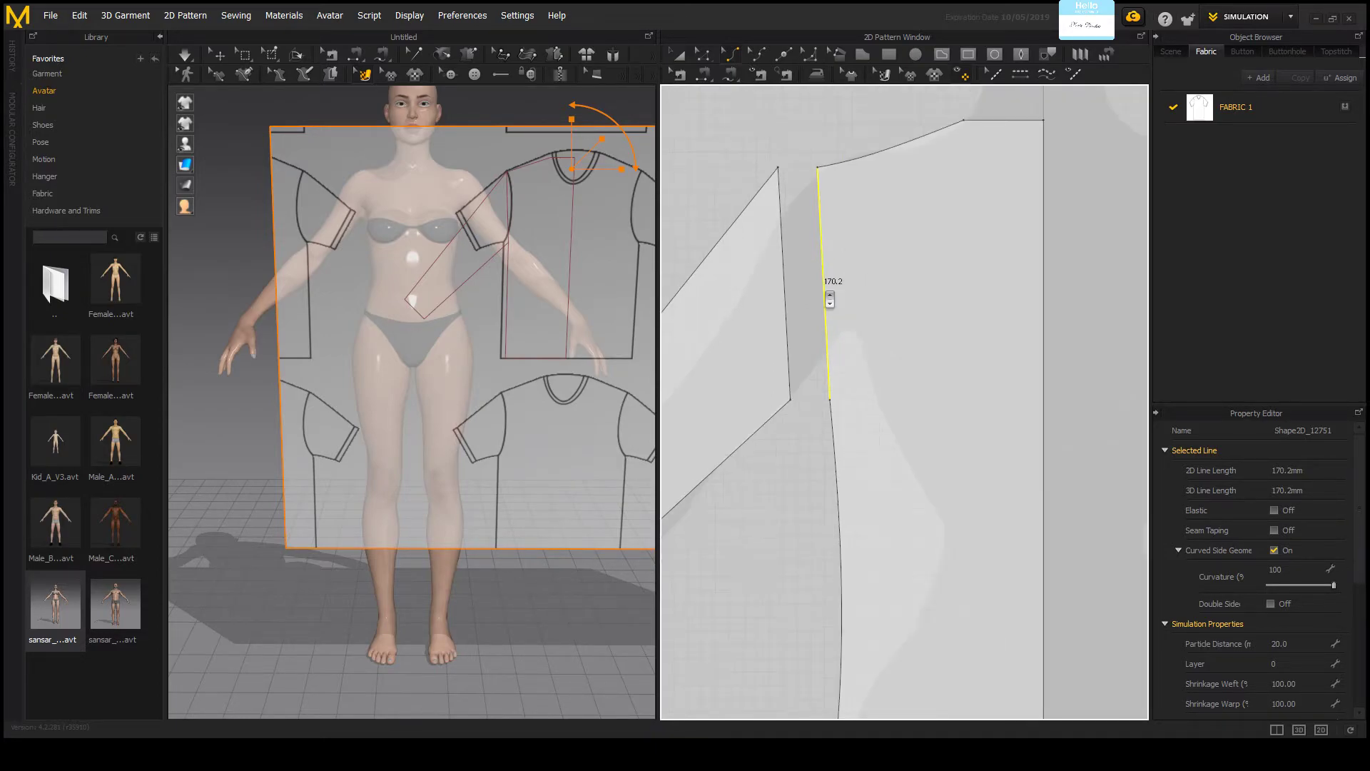
pyautogui.scroll(1, 828, 299)
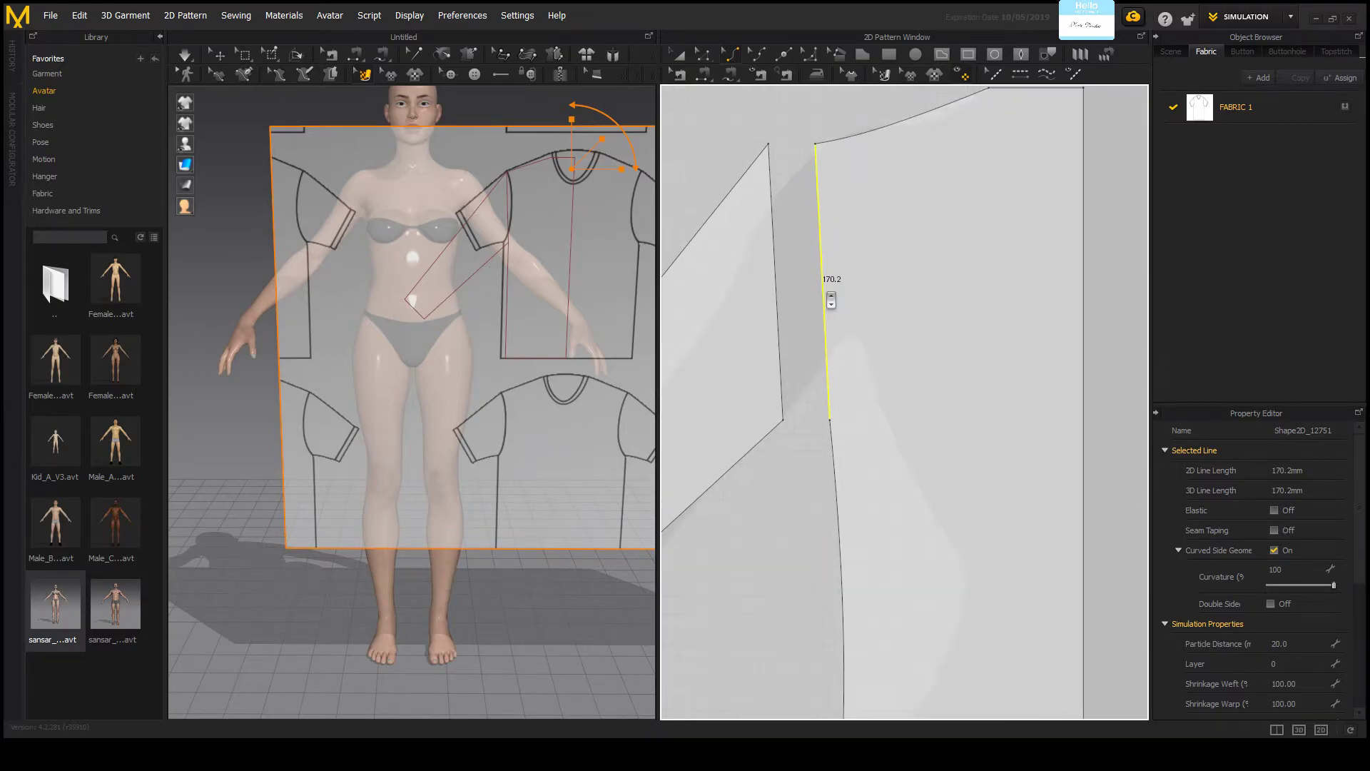
pyautogui.moveTo(825, 298); pyautogui.dragTo(849, 289)
pyautogui.moveTo(849, 292); pyautogui.dragTo(851, 293)
# Step: Curve the sleeve's armhole edge outward to a length of about 175 mm, matching the body's armhole arc
pyautogui.moveTo(850, 291); pyautogui.dragTo(807, 296)
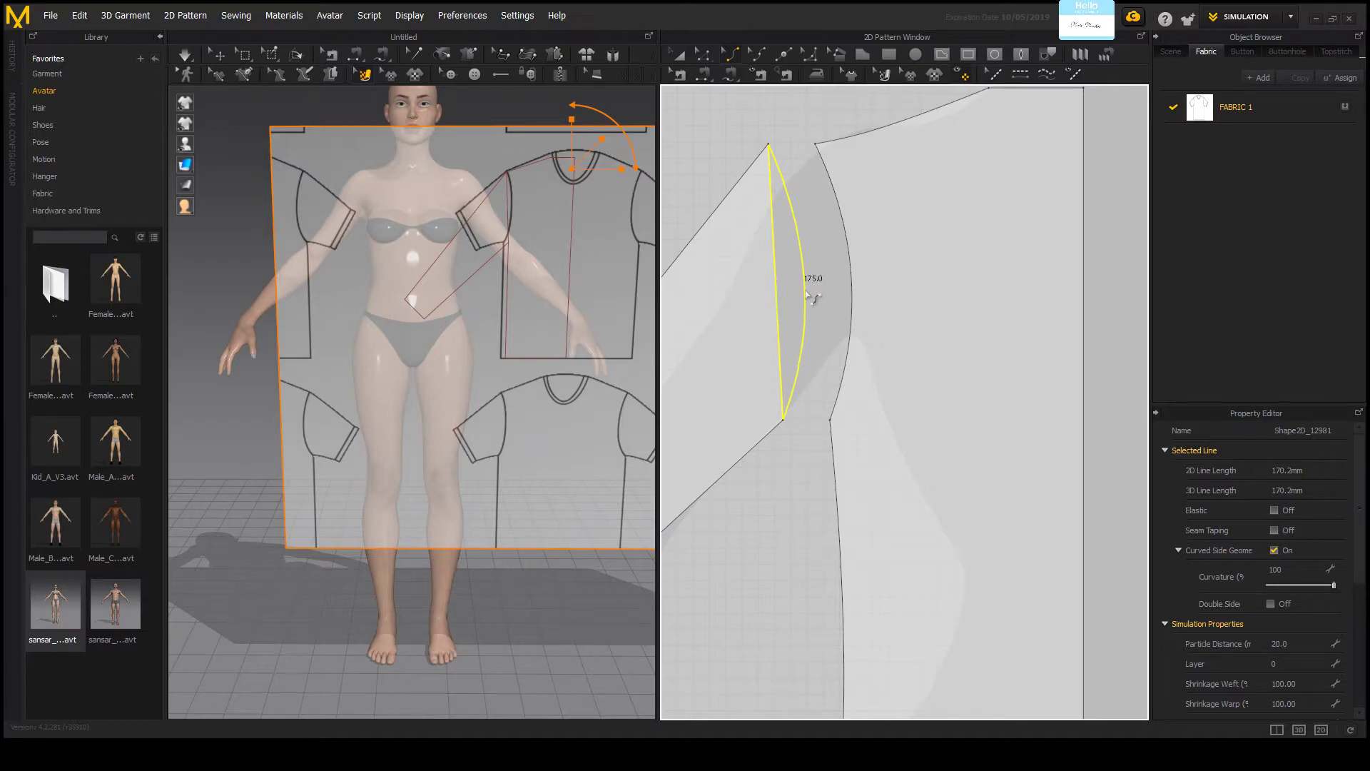
pyautogui.moveTo(807, 293); pyautogui.dragTo(808, 293)
pyautogui.scroll(-5, 809, 294)
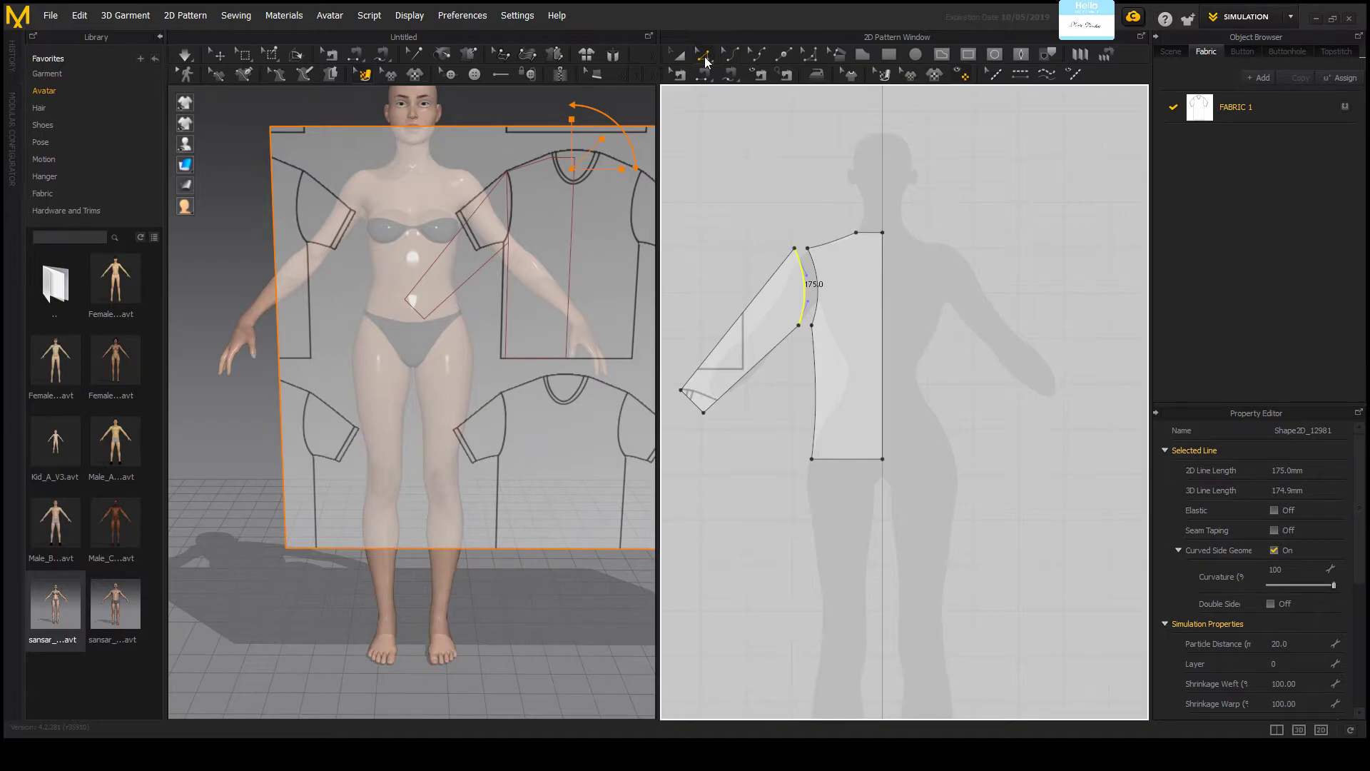
# Step: Unfold the half-body pattern across its straight centre line into a full symmetrical body piece
pyautogui.click(680, 55)
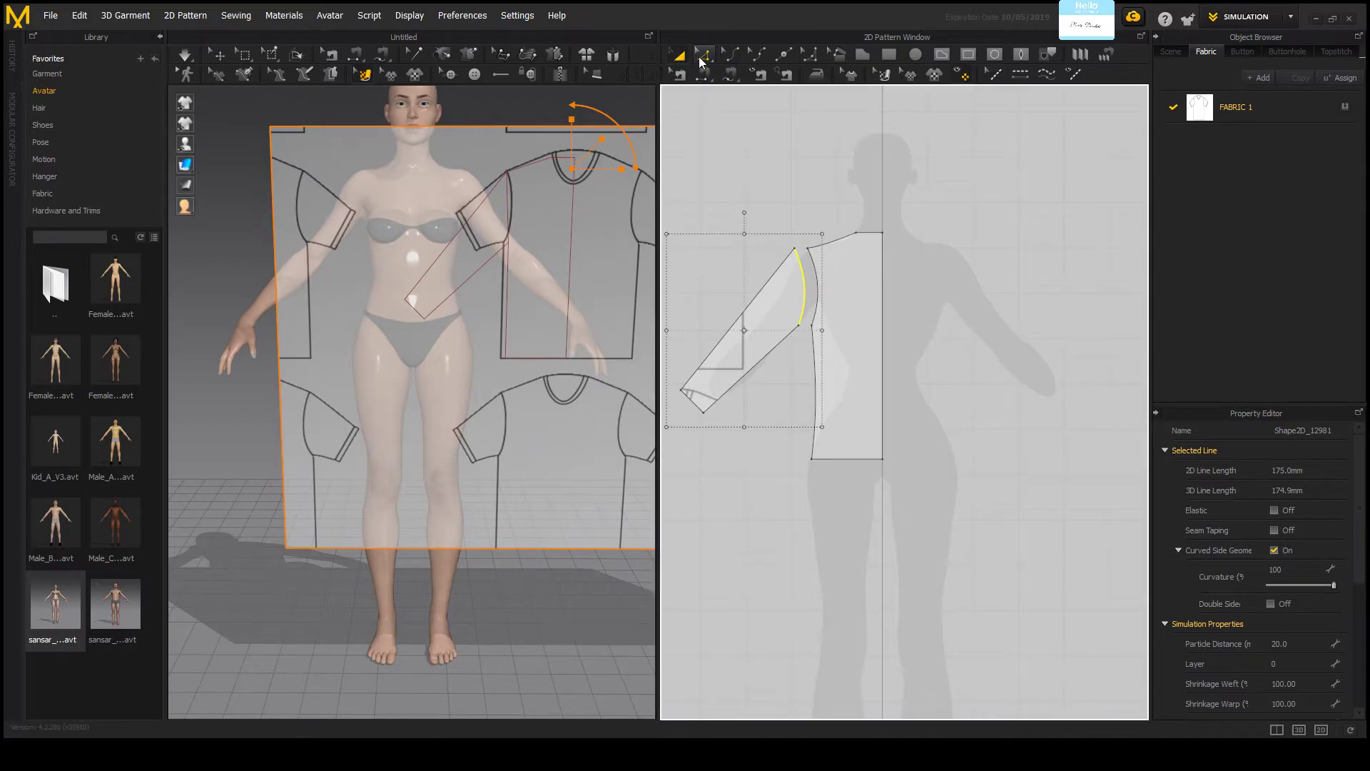
pyautogui.click(703, 55)
pyautogui.scroll(-2, 860, 305)
pyautogui.click(869, 291)
pyautogui.scroll(4, 869, 291)
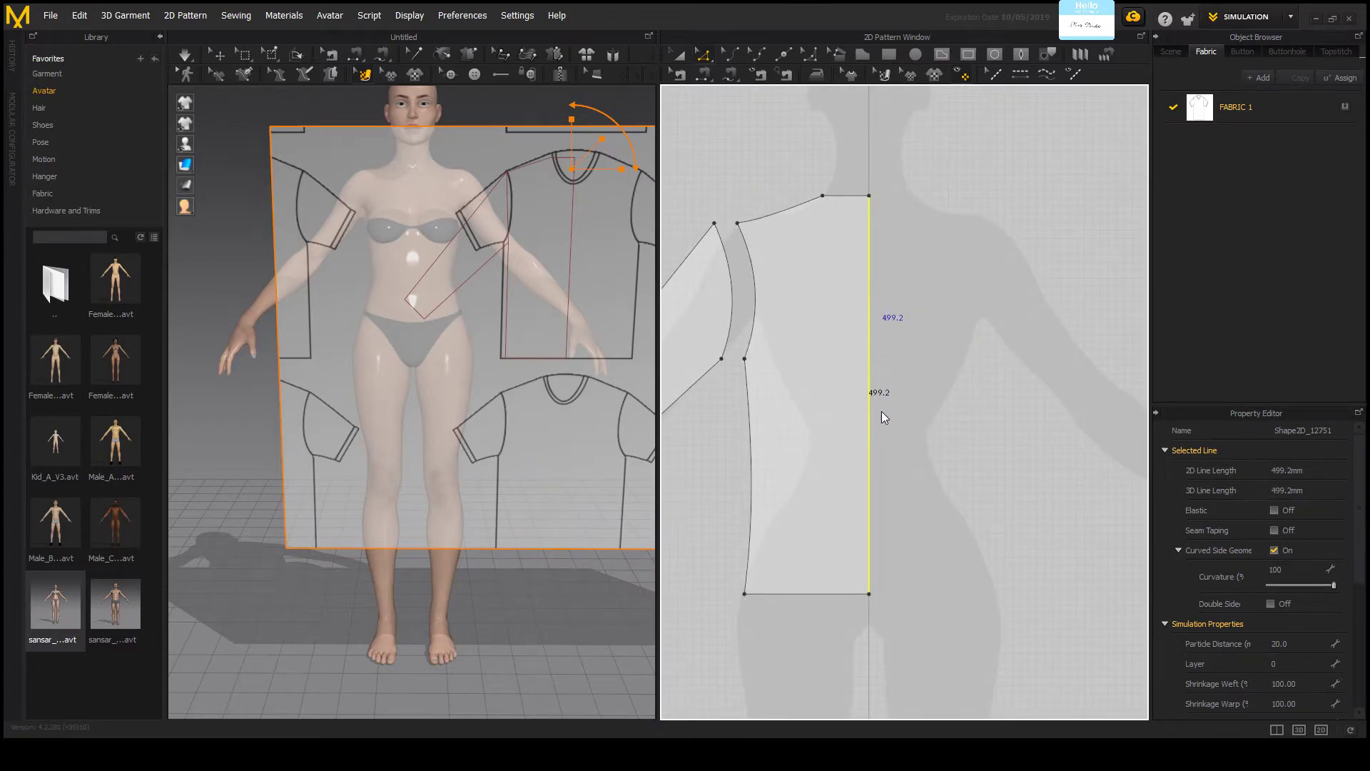
pyautogui.click(895, 456)
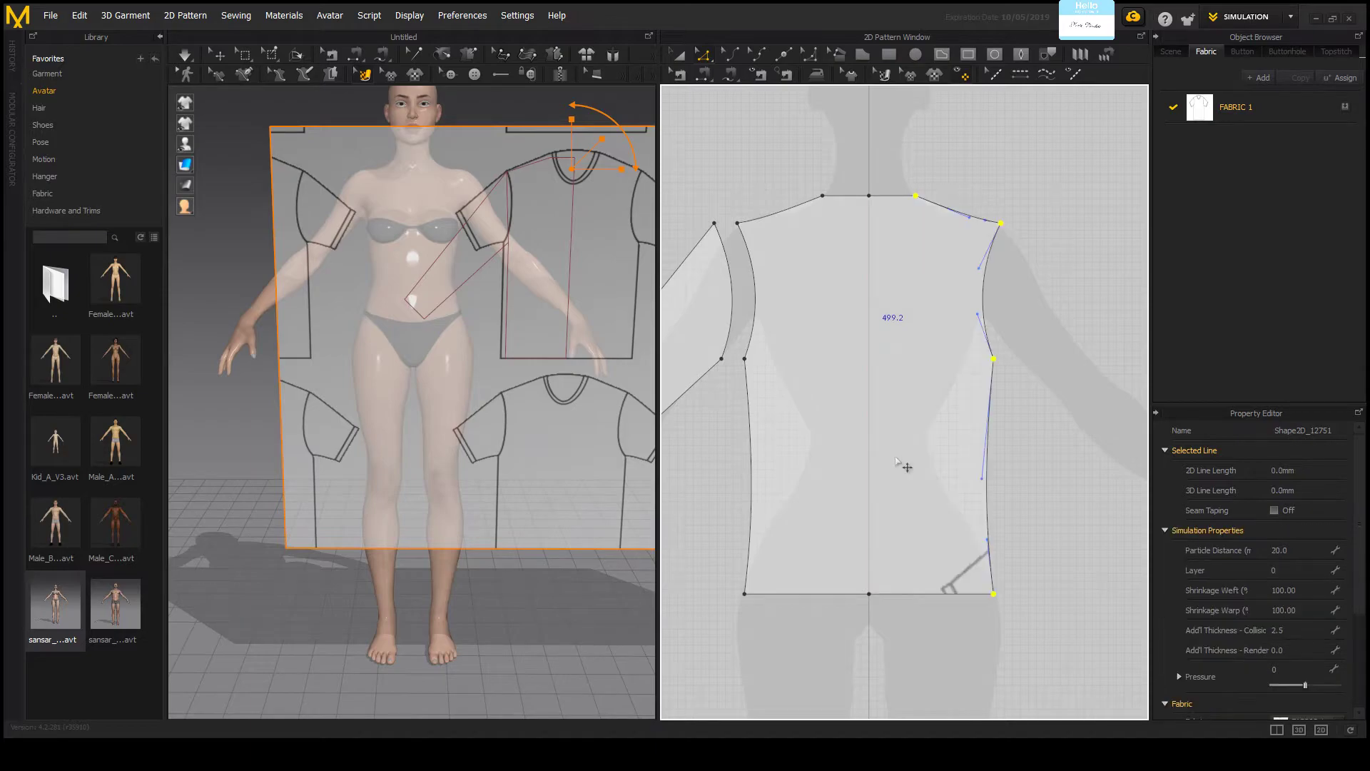
# Step: Raise the texture reference piece above the avatar's head in the 3D view, clear of the body, and deselect it
pyautogui.scroll(2, 950, 378)
pyautogui.scroll(-2, 458, 300)
pyautogui.scroll(-2, 458, 303)
pyautogui.scroll(-8, 778, 342)
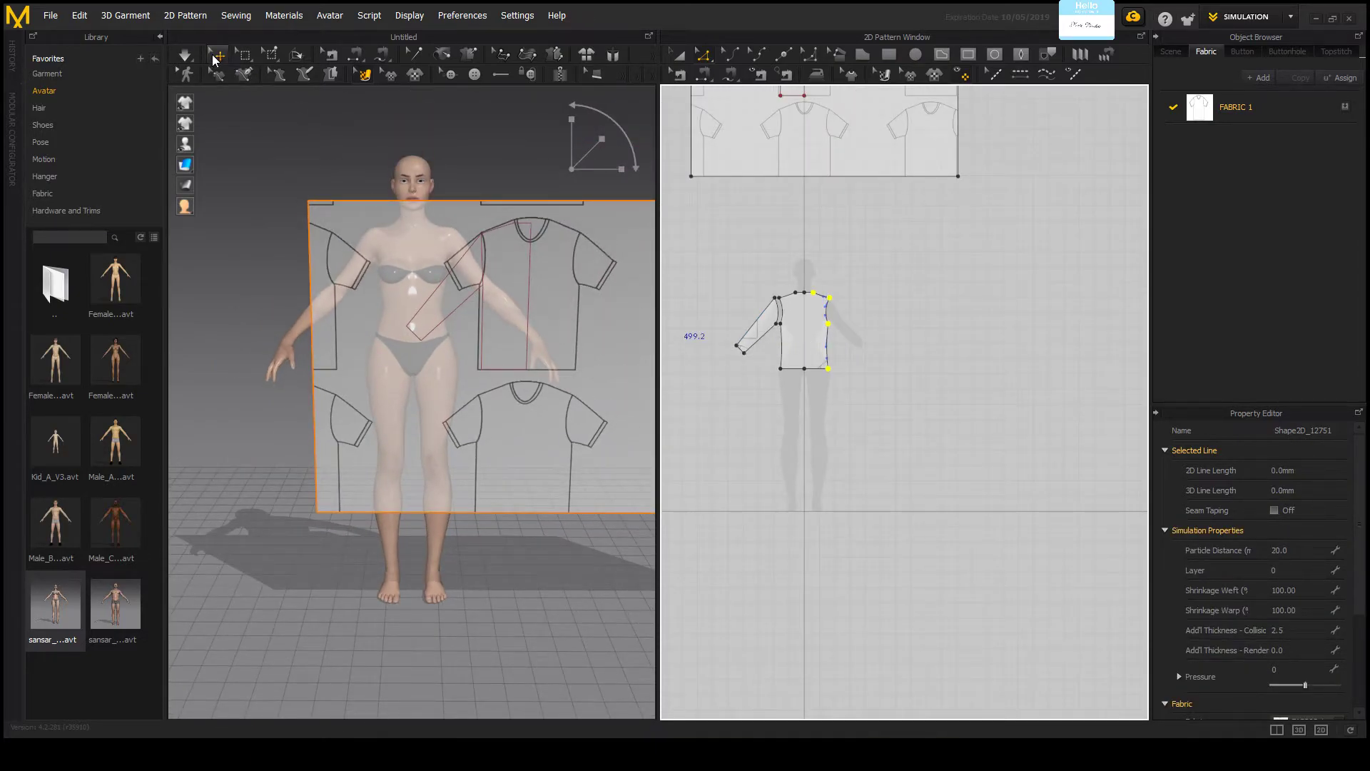
pyautogui.click(215, 60)
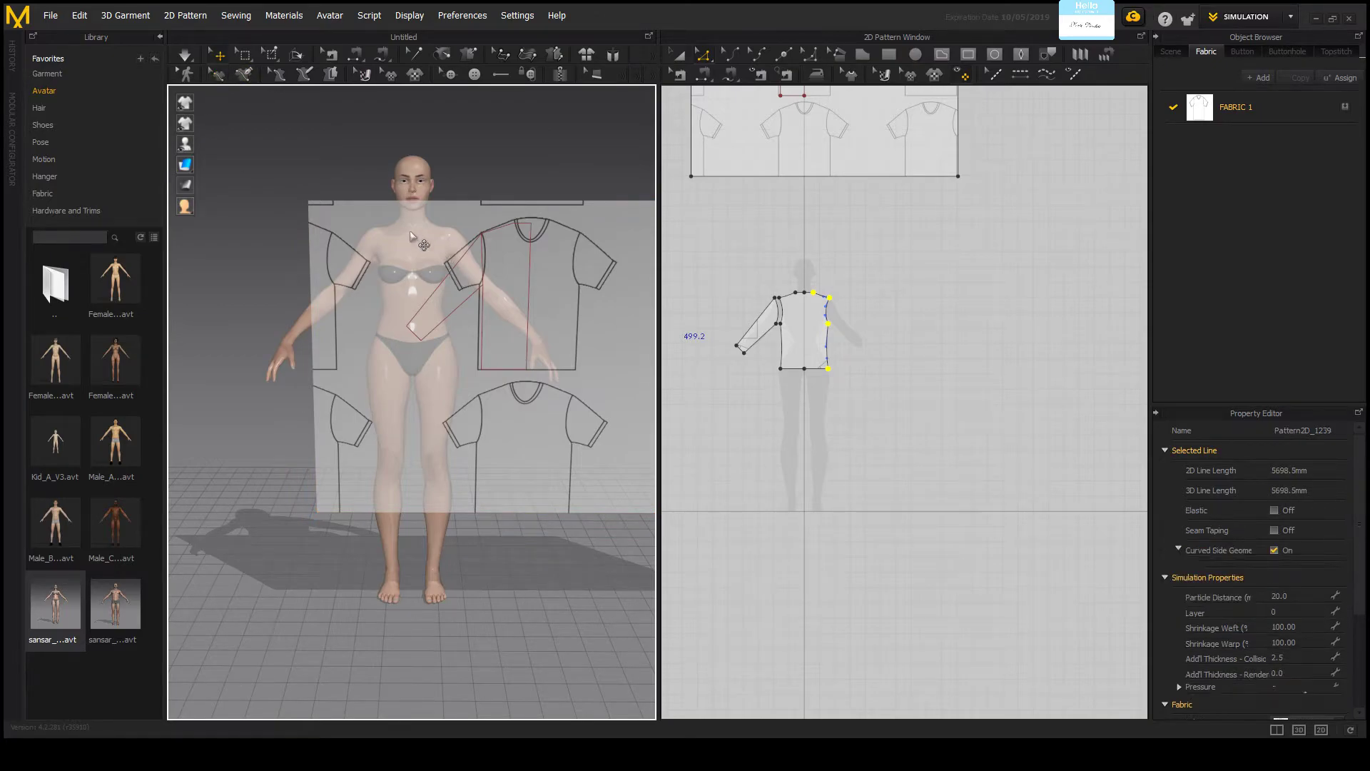
pyautogui.click(412, 235)
pyautogui.scroll(-2, 410, 246)
pyautogui.moveTo(410, 251); pyautogui.dragTo(412, 93)
pyautogui.scroll(-3, 769, 189)
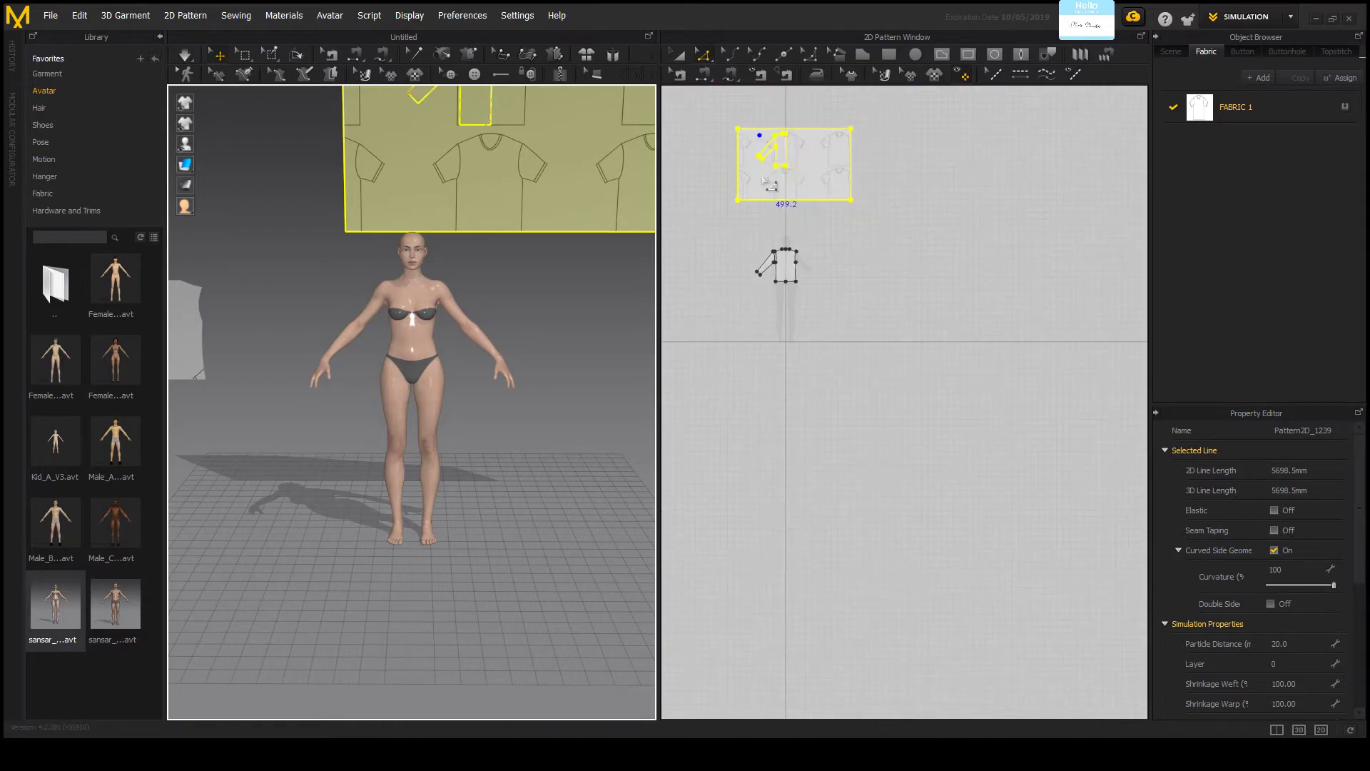
pyautogui.scroll(-3, 576, 246)
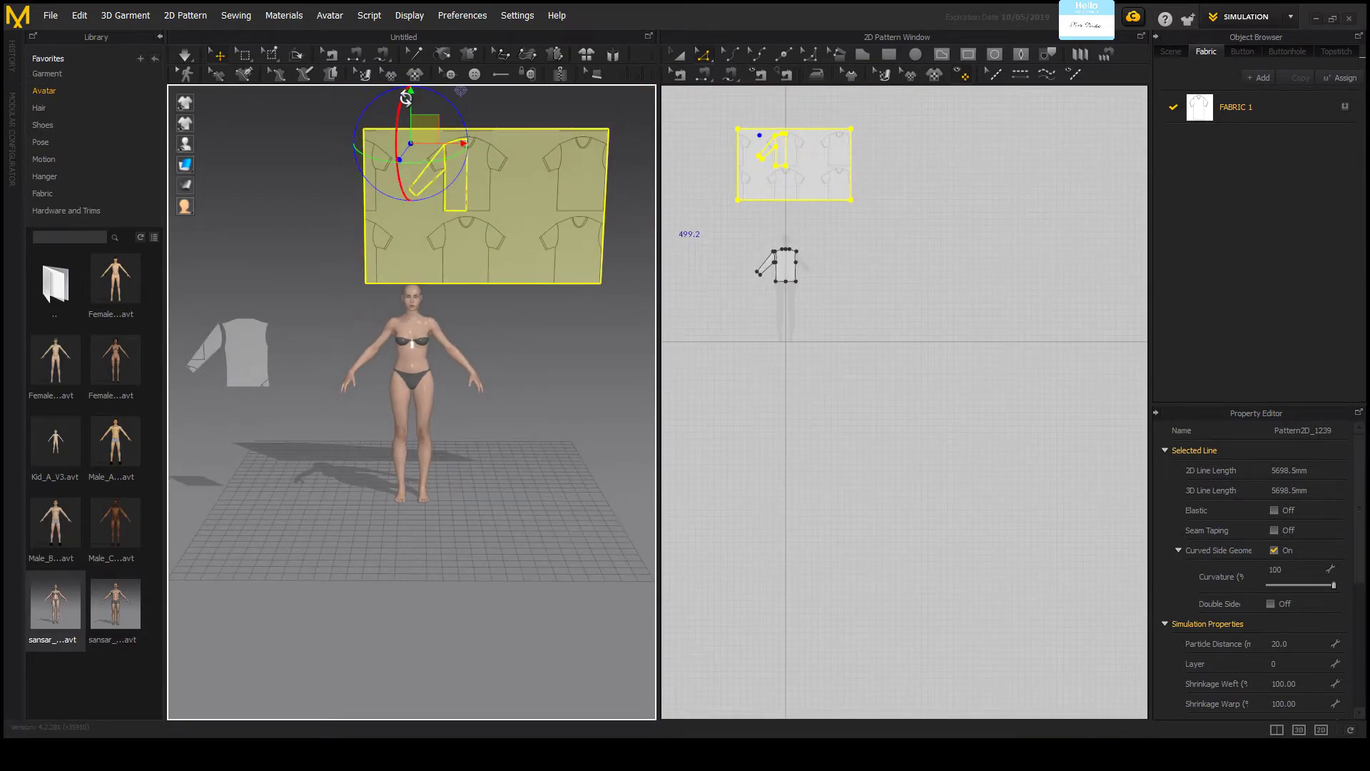
pyautogui.moveTo(411, 91); pyautogui.dragTo(411, 62)
pyautogui.scroll(-1, 384, 421)
pyautogui.click(207, 310)
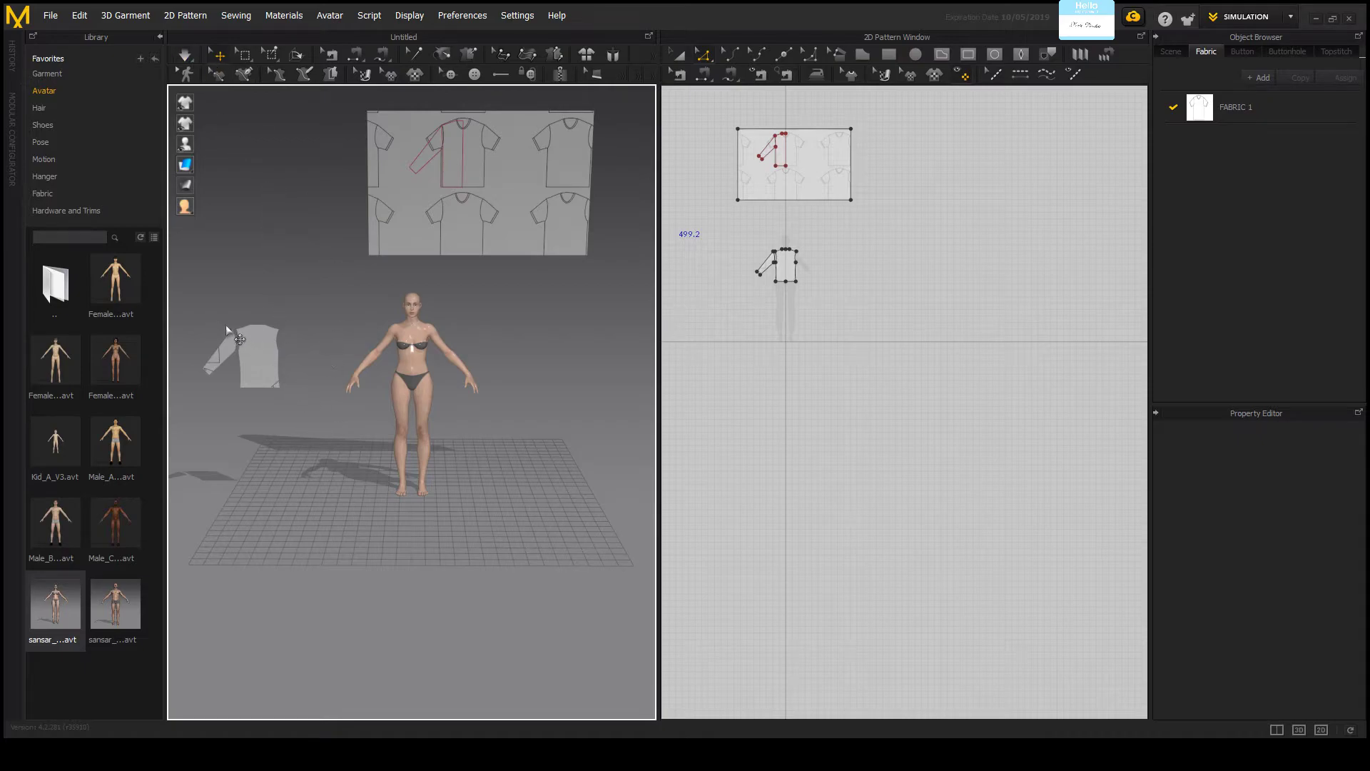
# Step: Select the body and sleeve pieces together and move them sideways in 3D until the body is centred in front of the avatar's torso
pyautogui.scroll(-3, 828, 314)
pyautogui.scroll(3, 828, 314)
pyautogui.moveTo(1040, 363); pyautogui.dragTo(790, 226)
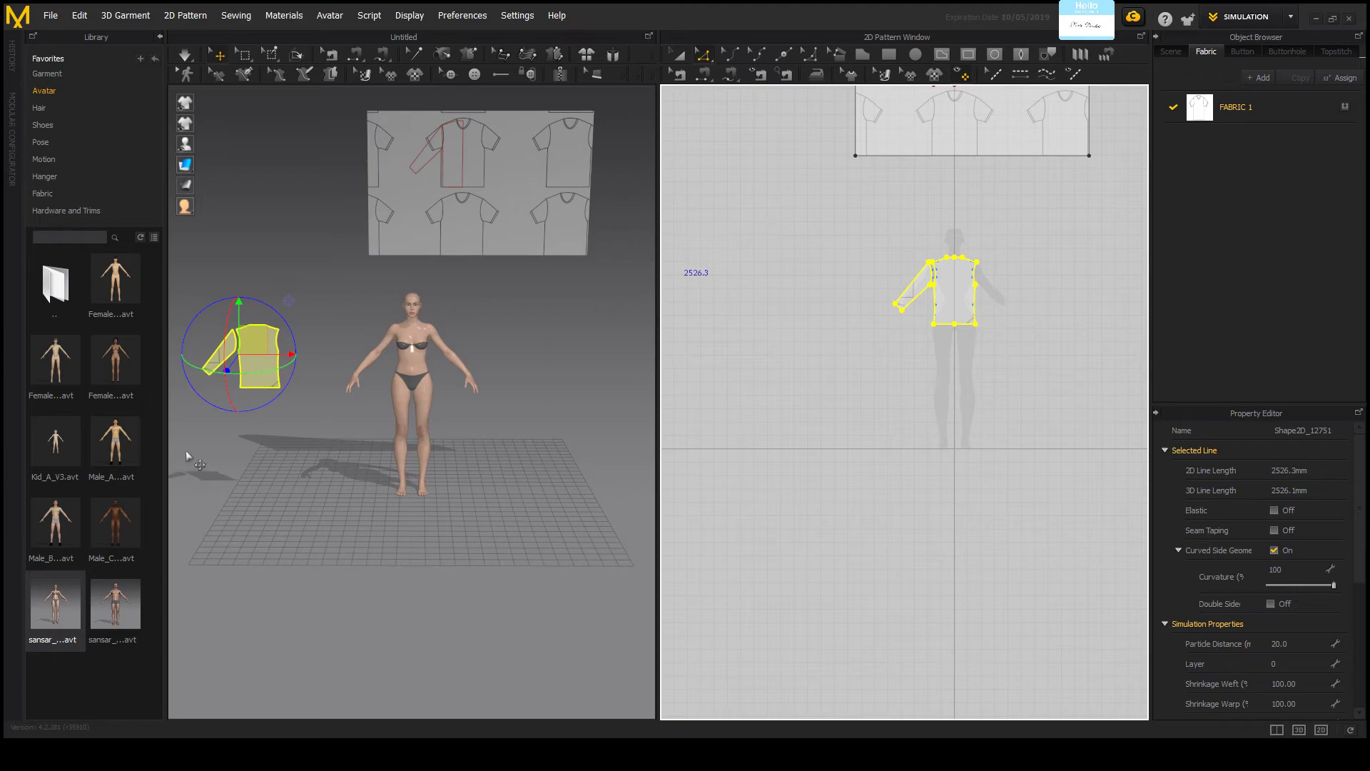
pyautogui.moveTo(277, 356); pyautogui.dragTo(432, 355)
pyautogui.scroll(6, 467, 324)
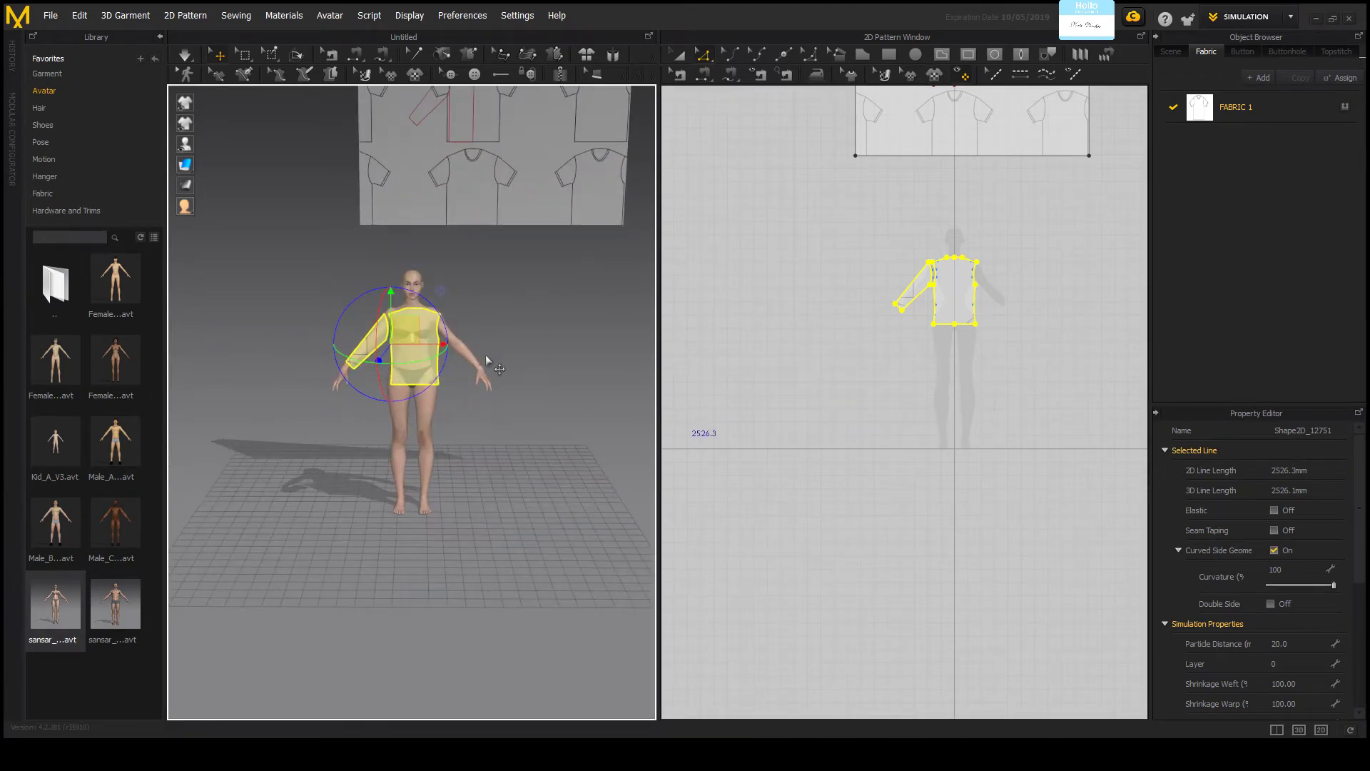
pyautogui.moveTo(505, 358); pyautogui.dragTo(596, 331, button='right')
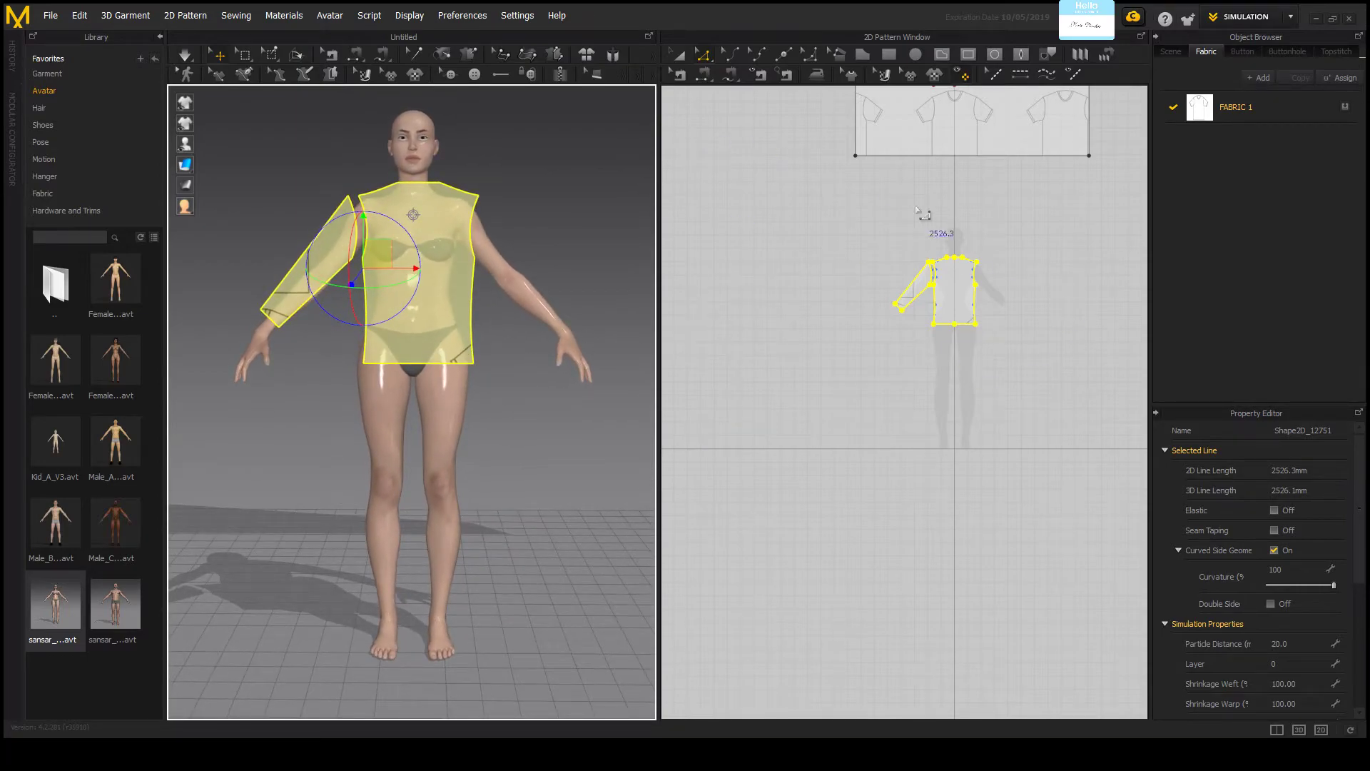
pyautogui.moveTo(406, 268); pyautogui.dragTo(400, 269)
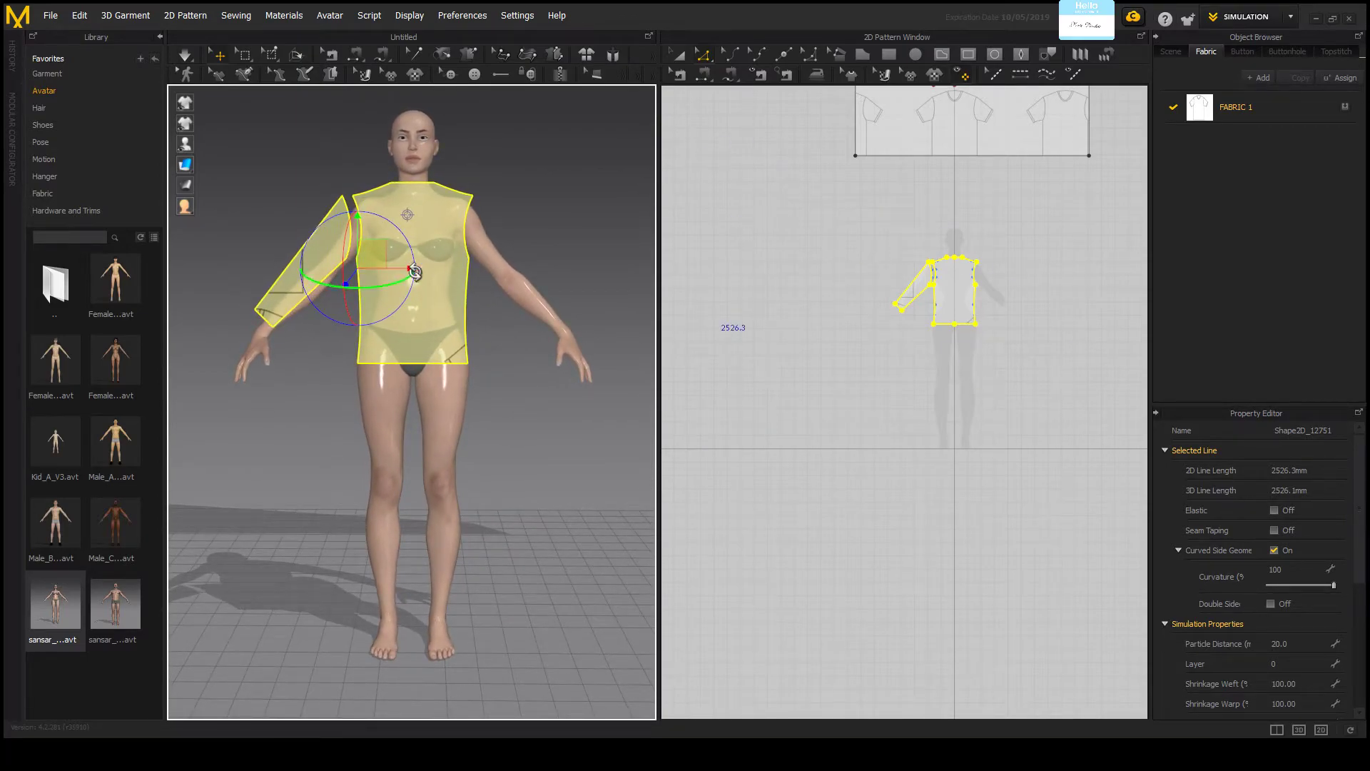
# Step: Select only the sleeve piece in the 2D pattern and copy it
pyautogui.scroll(5, 1013, 355)
pyautogui.scroll(5, 1065, 364)
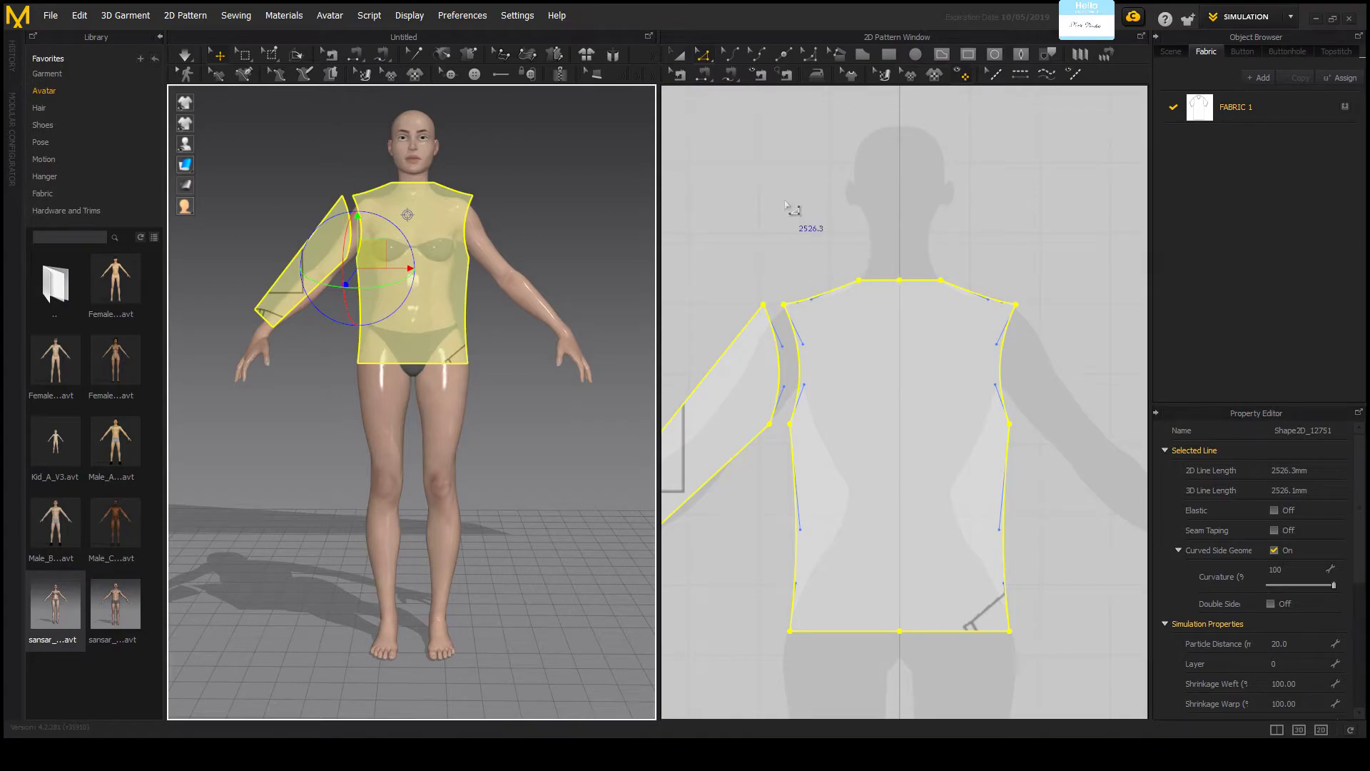
pyautogui.scroll(-5, 814, 231)
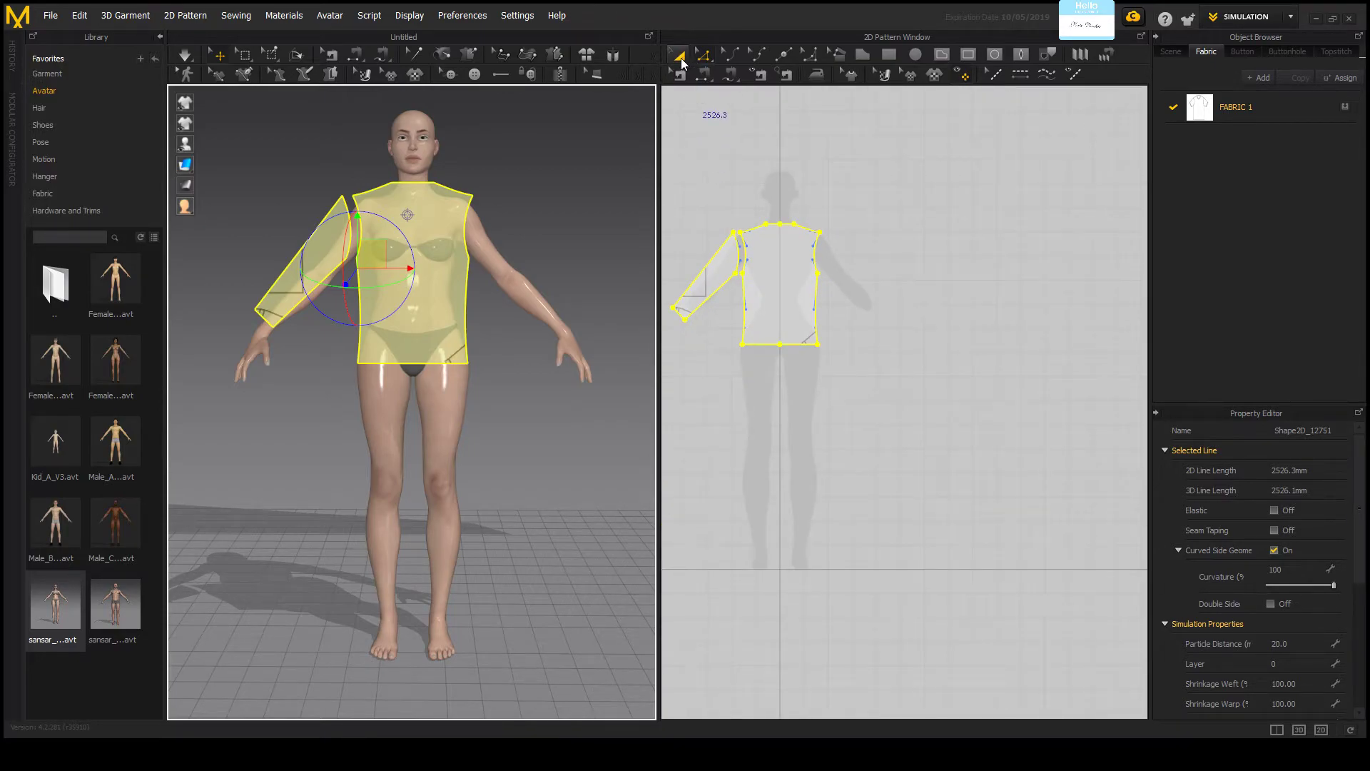
pyautogui.click(680, 56)
pyautogui.scroll(4, 685, 214)
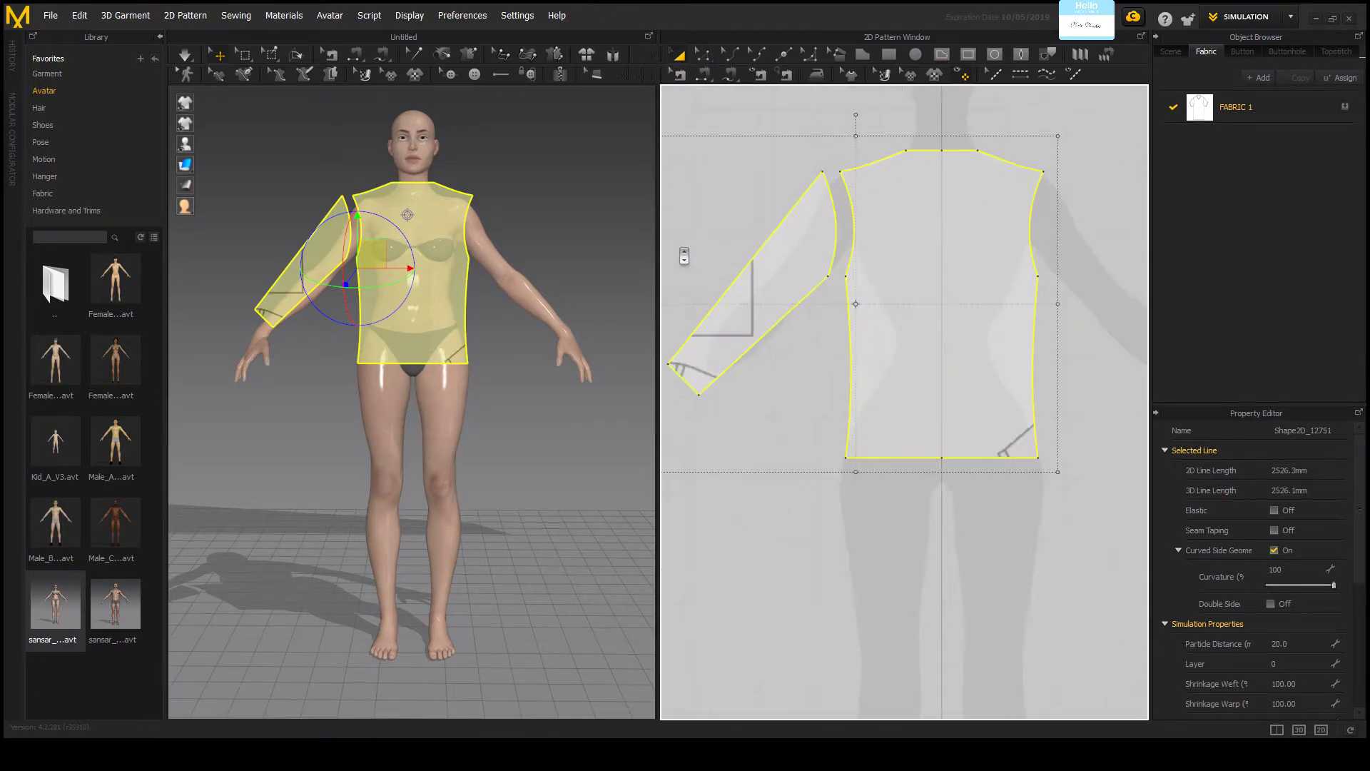
pyautogui.click(788, 264)
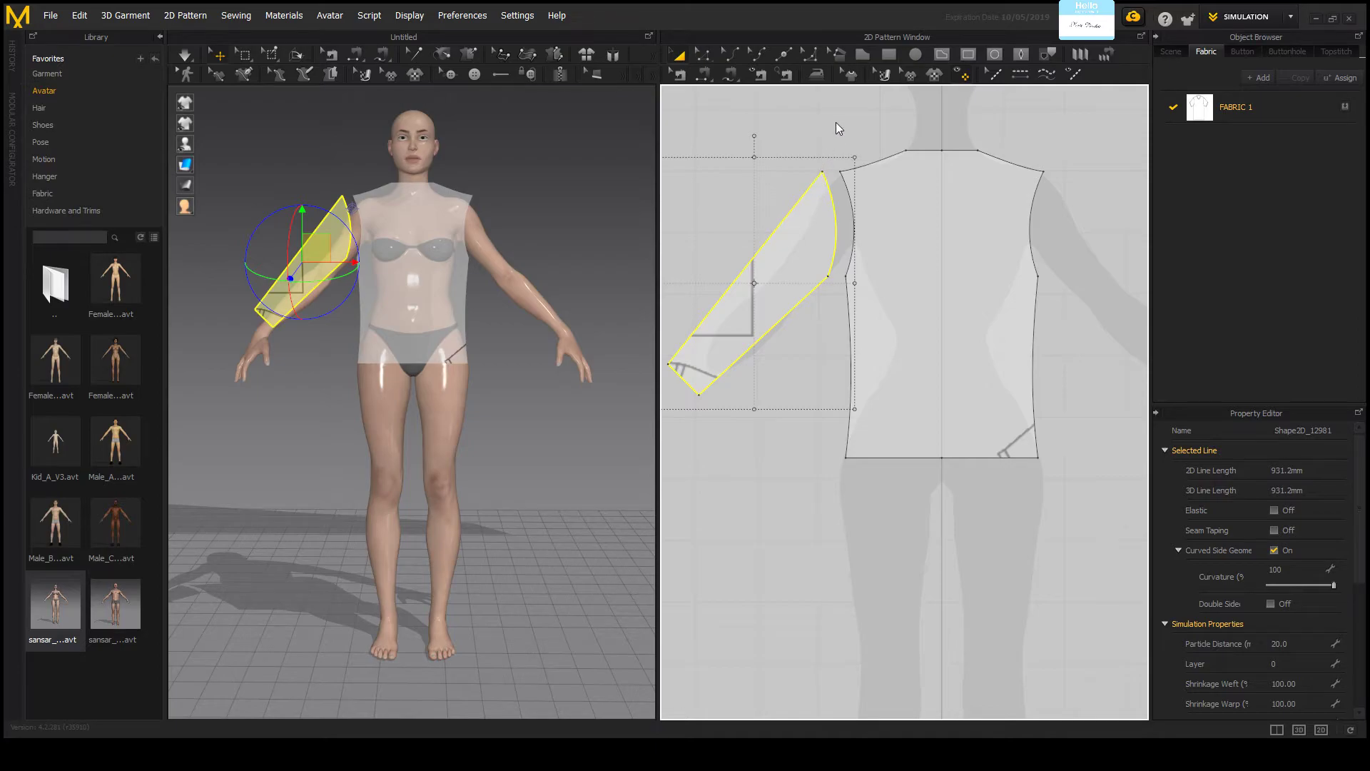
pyautogui.scroll(-5, 836, 128)
pyautogui.hotkey('ctrl', 'c')
# Step: Try placing a mirrored copy of the sleeve on the opposite side of the body, and undo the placement
pyautogui.hotkey('ctrl', 'r')
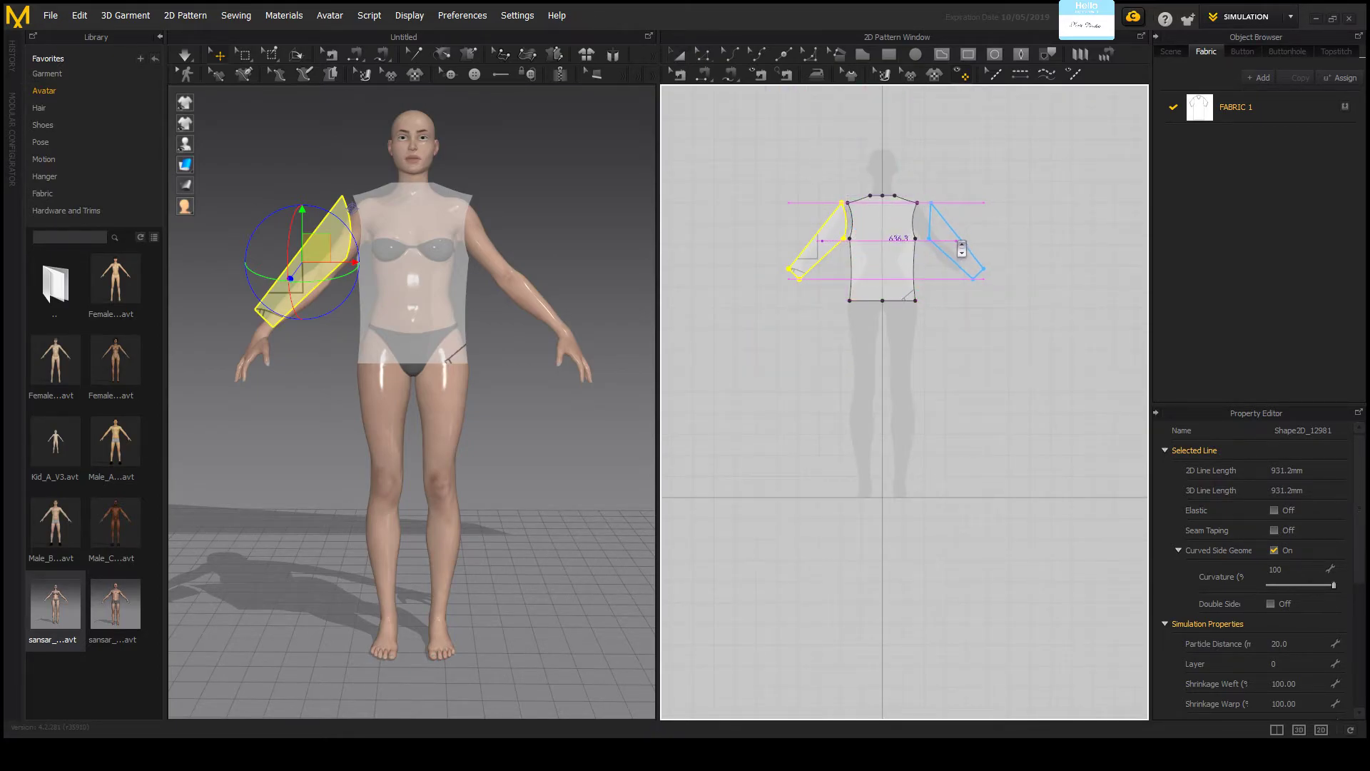
pyautogui.scroll(6, 961, 247)
pyautogui.scroll(-4, 958, 251)
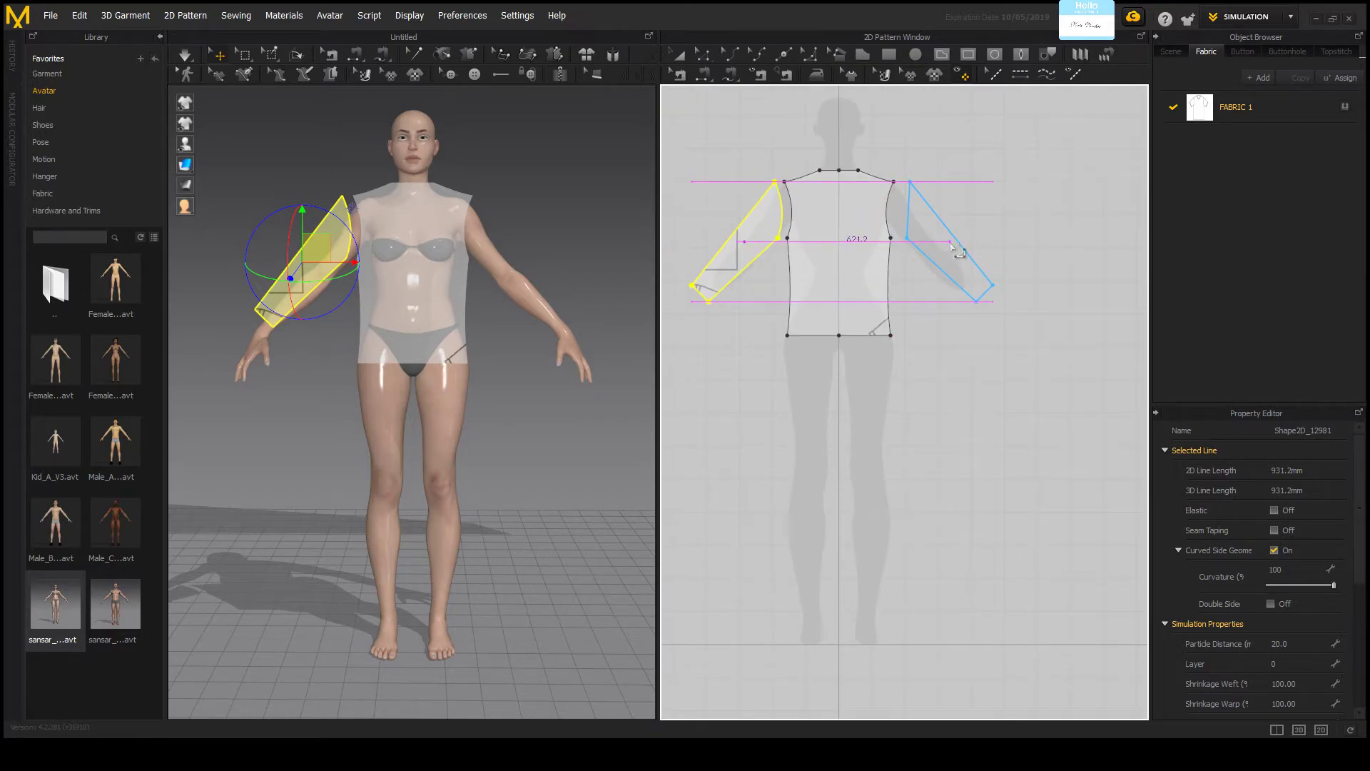
pyautogui.click(951, 247)
pyautogui.scroll(-1, 906, 247)
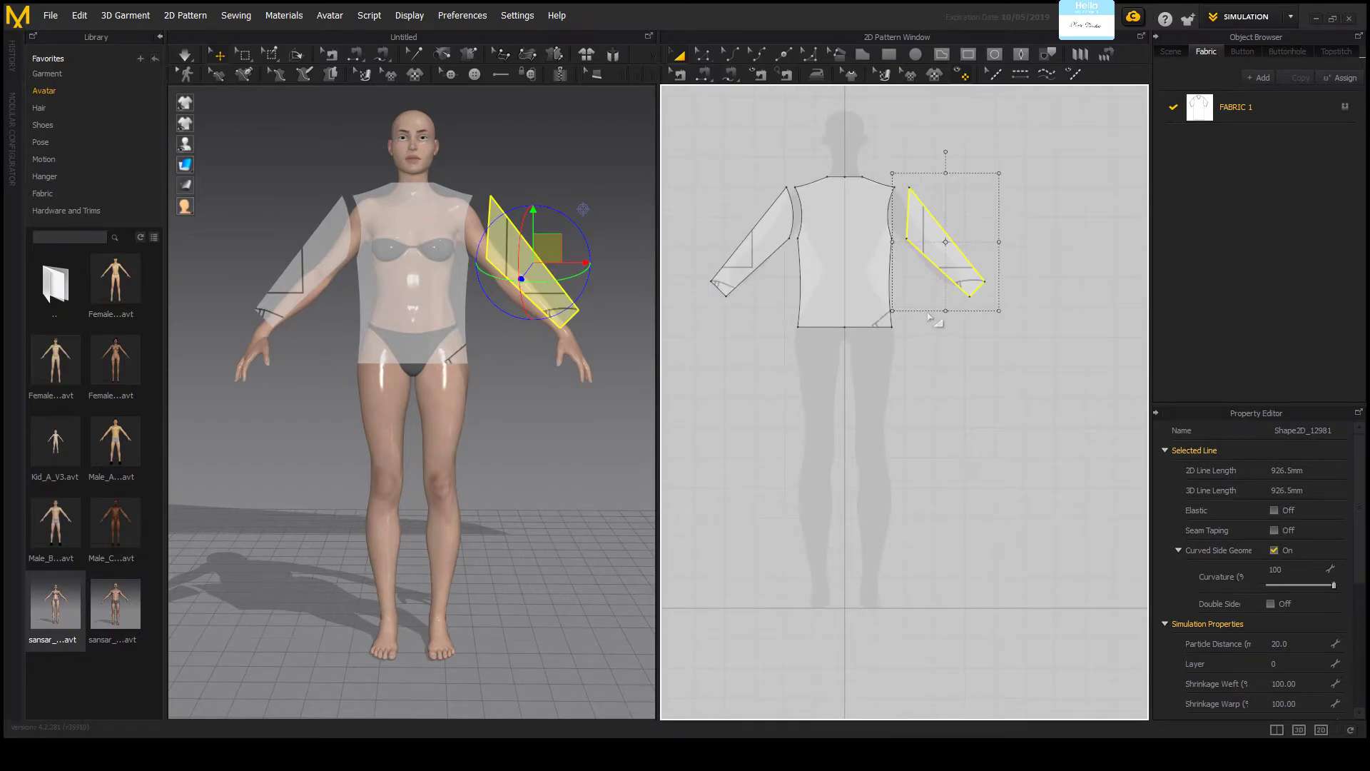
pyautogui.hotkey('ctrl', 'z')
# Step: Paste a mirrored copy of the sleeve over the silhouette's other arm, level with the original and about 622.8 mm from it
pyautogui.scroll(2, 691, 227)
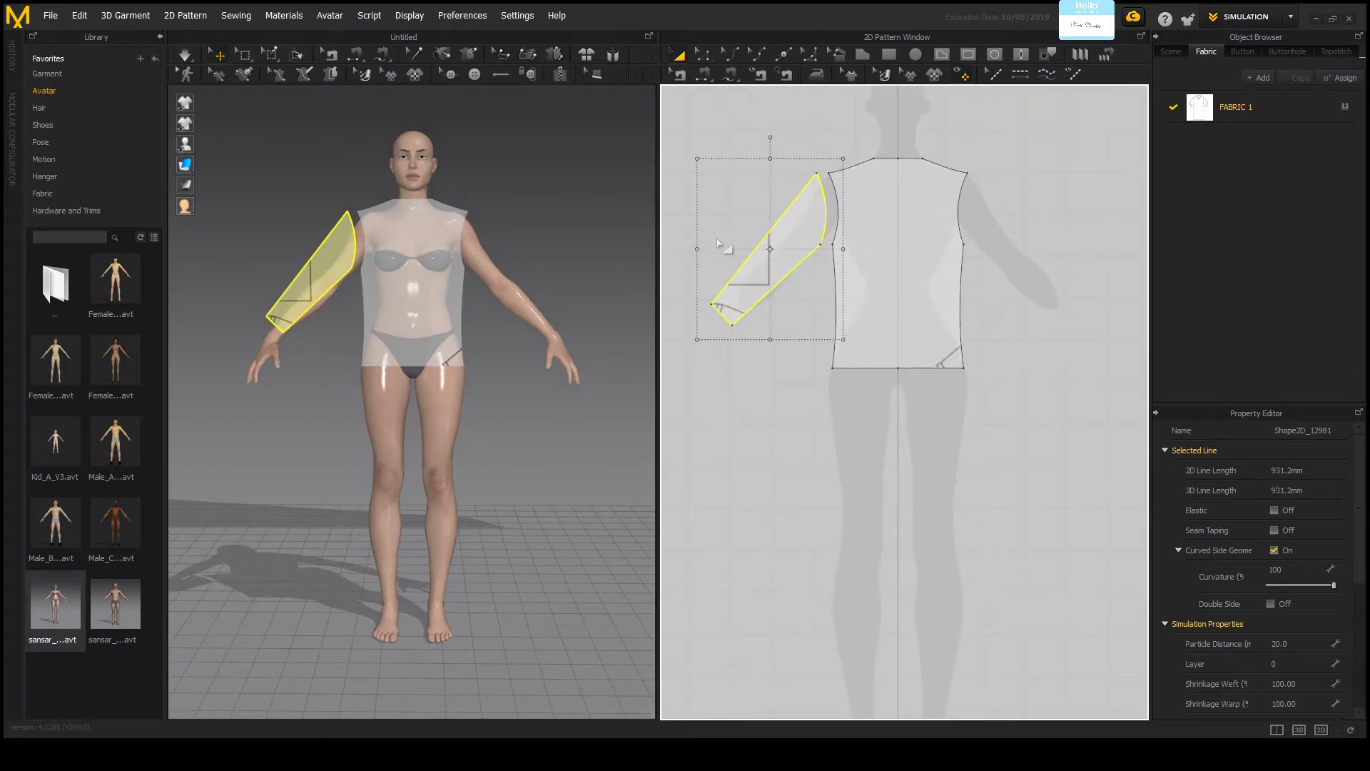
pyautogui.scroll(1, 719, 242)
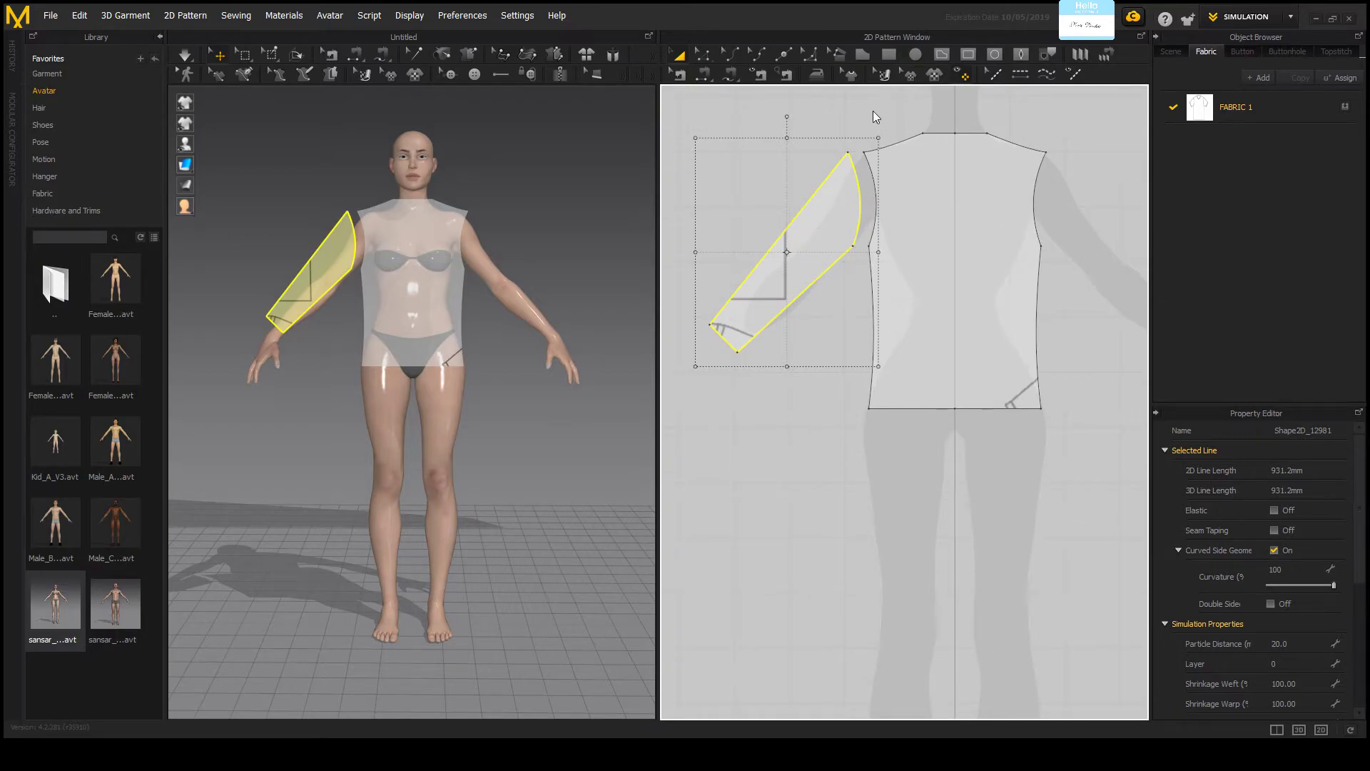
pyautogui.scroll(-2, 989, 335)
pyautogui.click(1054, 282)
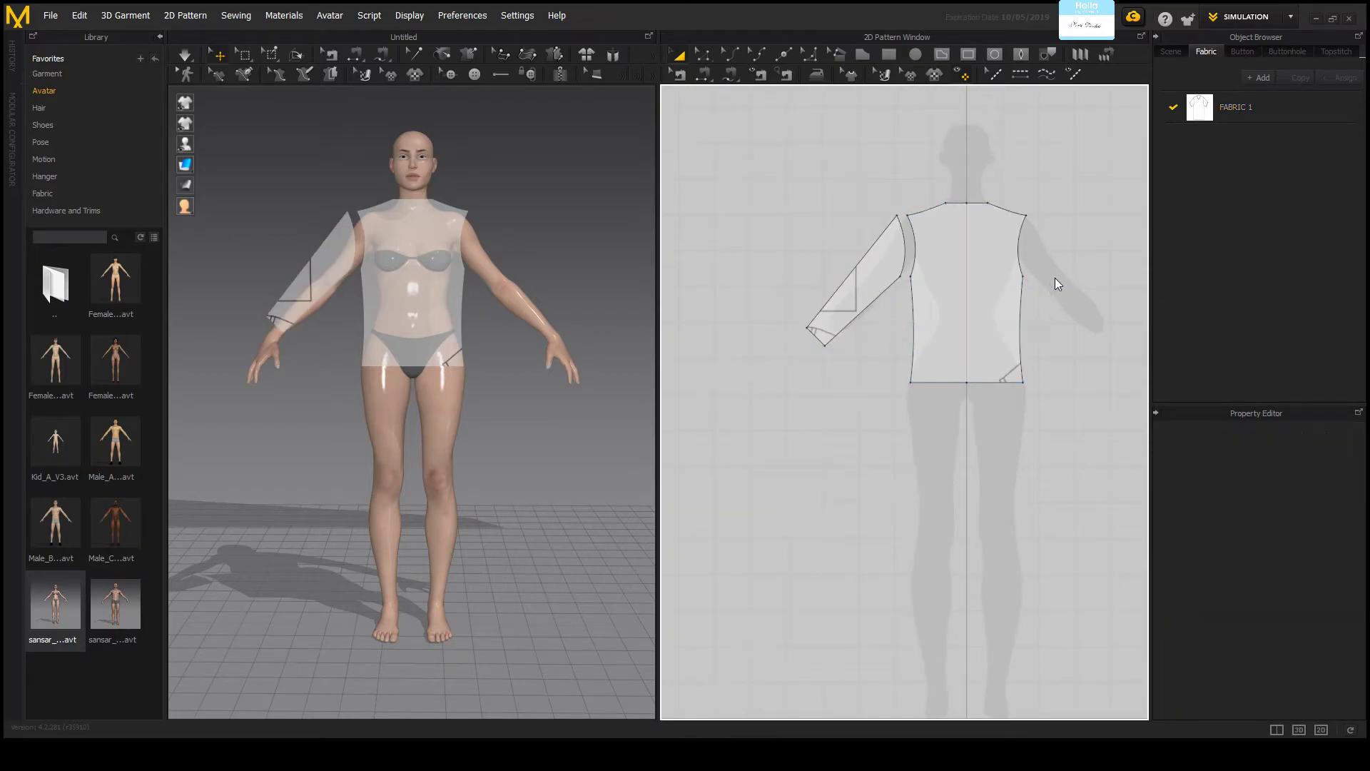
pyautogui.hotkey('ctrl', 'r')
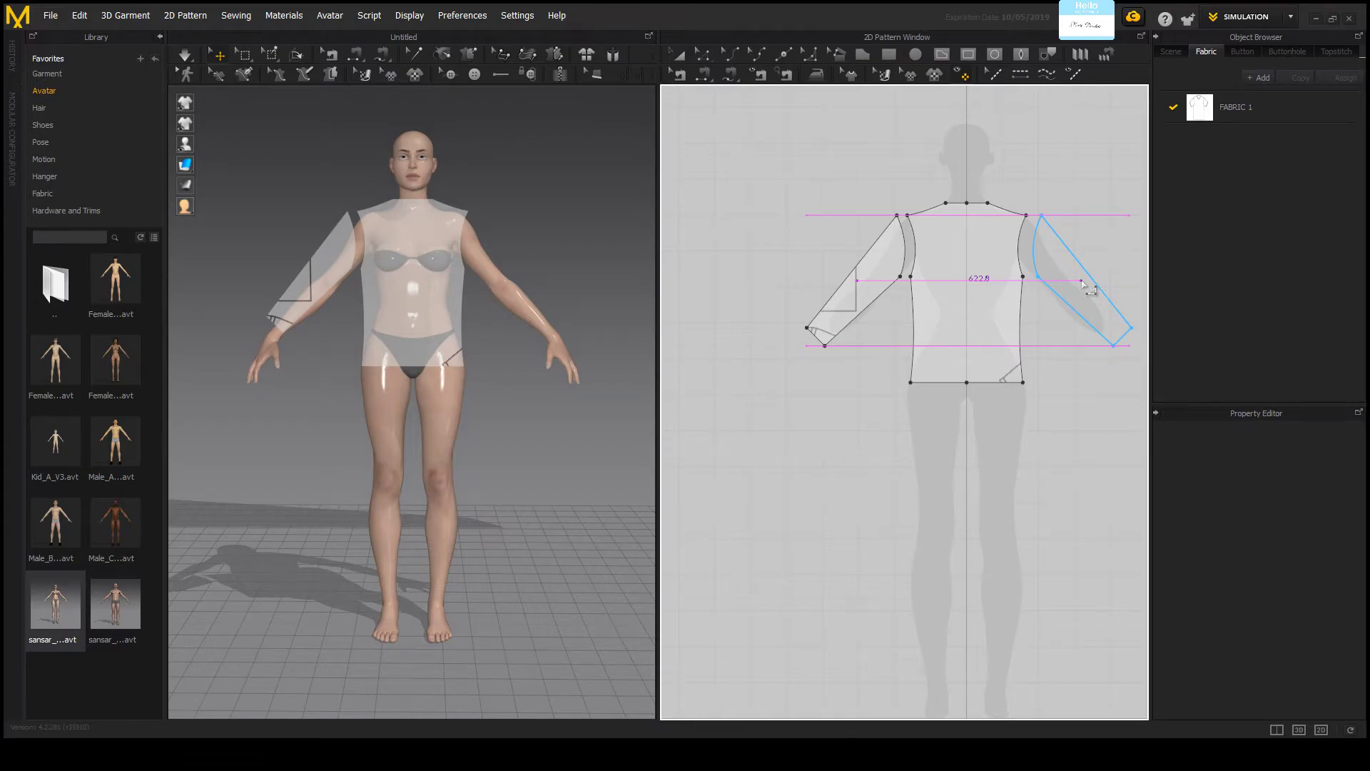
pyautogui.click(1089, 288)
# Step: Examine the neckline's centre point and the fit of both sleeves beside the body's armholes
pyautogui.scroll(3, 302, 394)
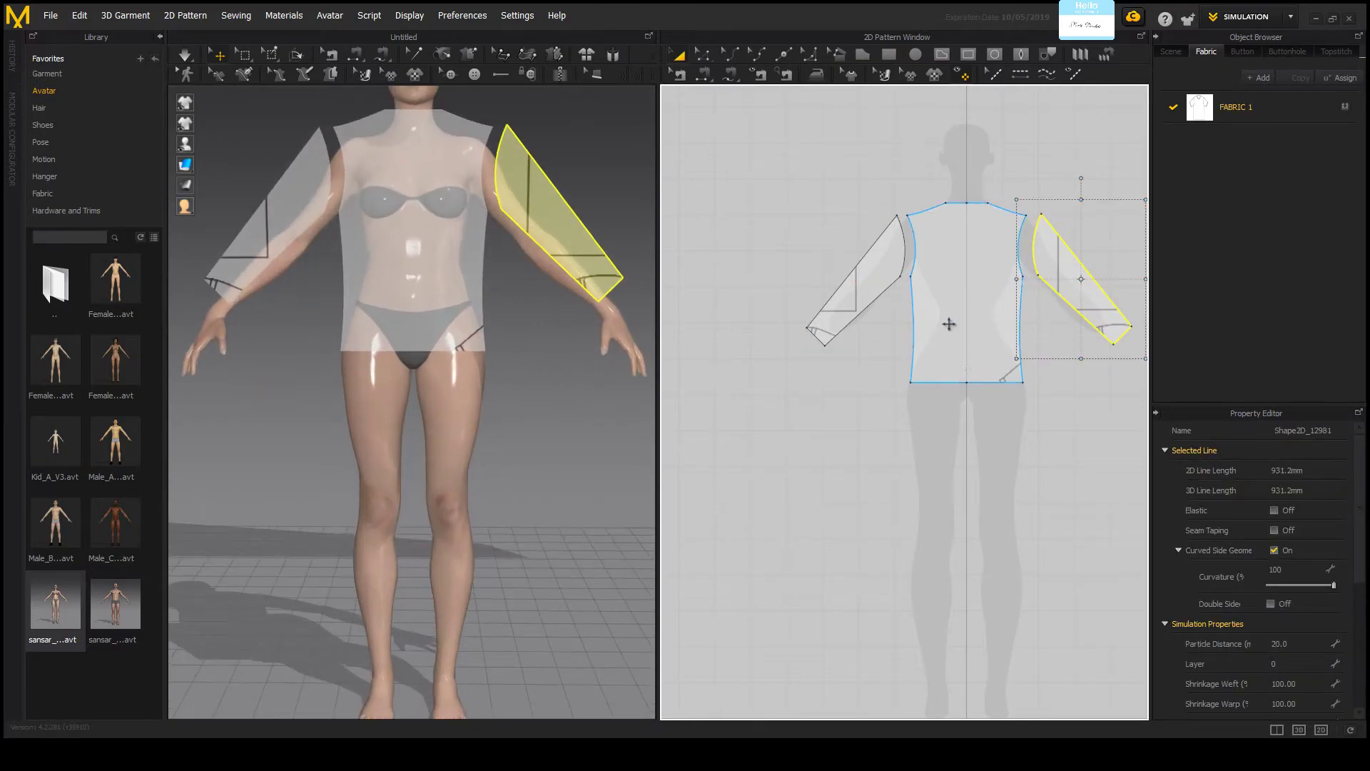
pyautogui.scroll(-2, 1002, 207)
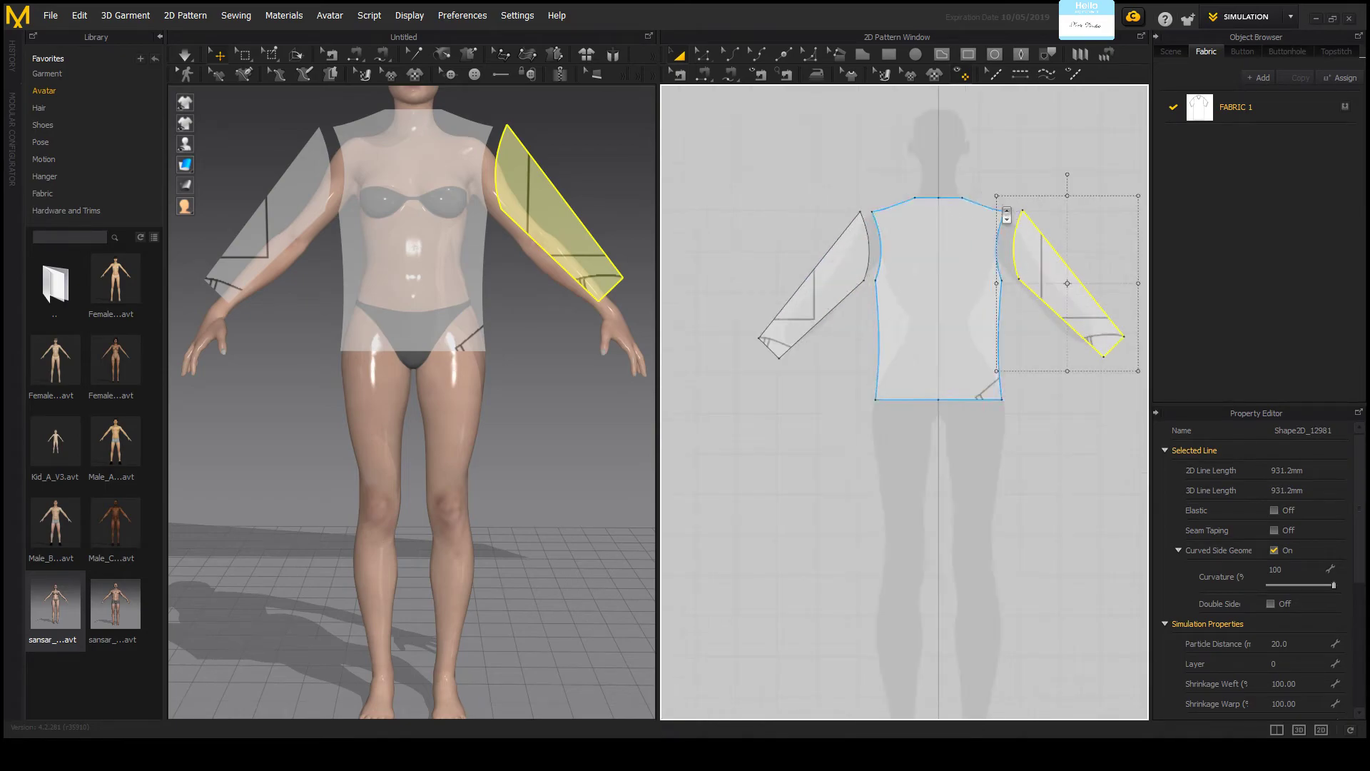
pyautogui.scroll(4, 978, 218)
pyautogui.scroll(-1, 930, 242)
pyautogui.click(702, 55)
pyautogui.scroll(-3, 849, 158)
pyautogui.scroll(5, 884, 168)
pyautogui.scroll(2, 913, 190)
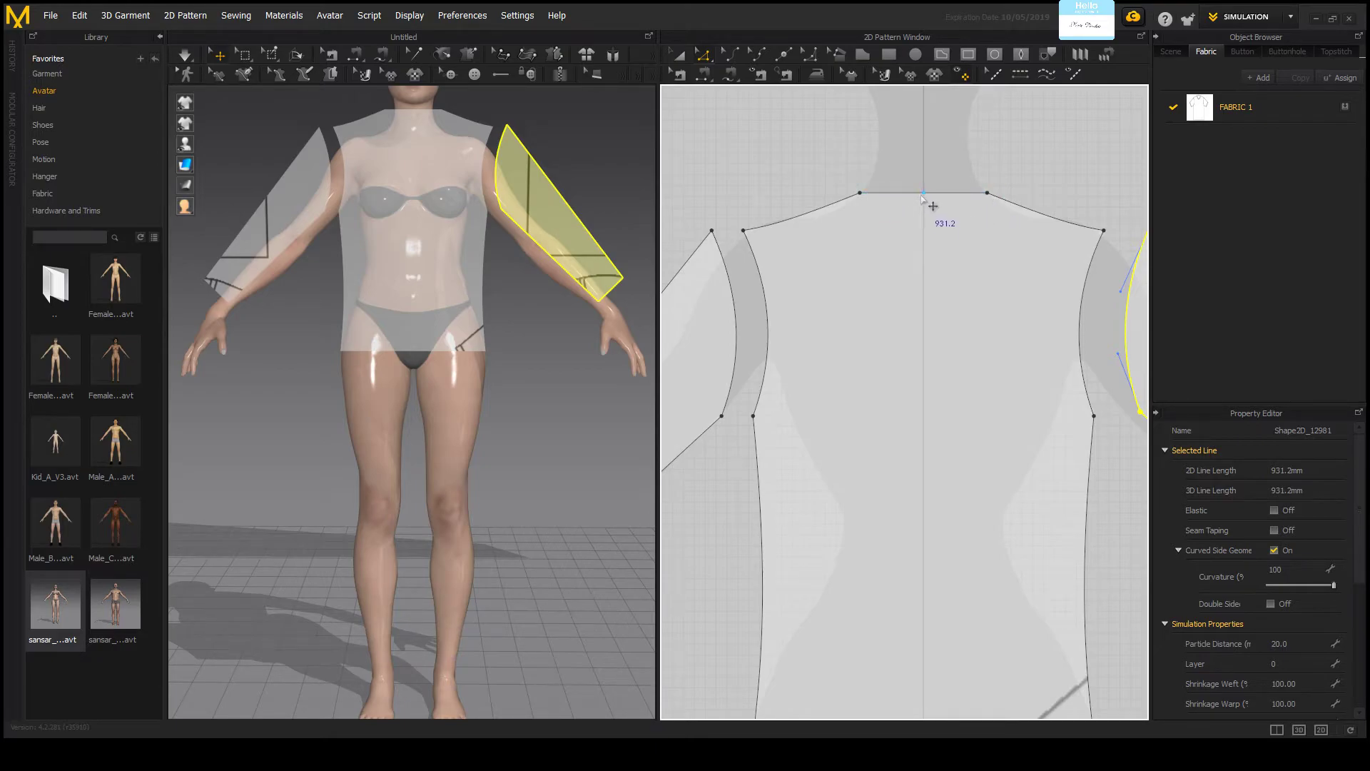
pyautogui.scroll(-2, 922, 198)
pyautogui.scroll(2, 922, 199)
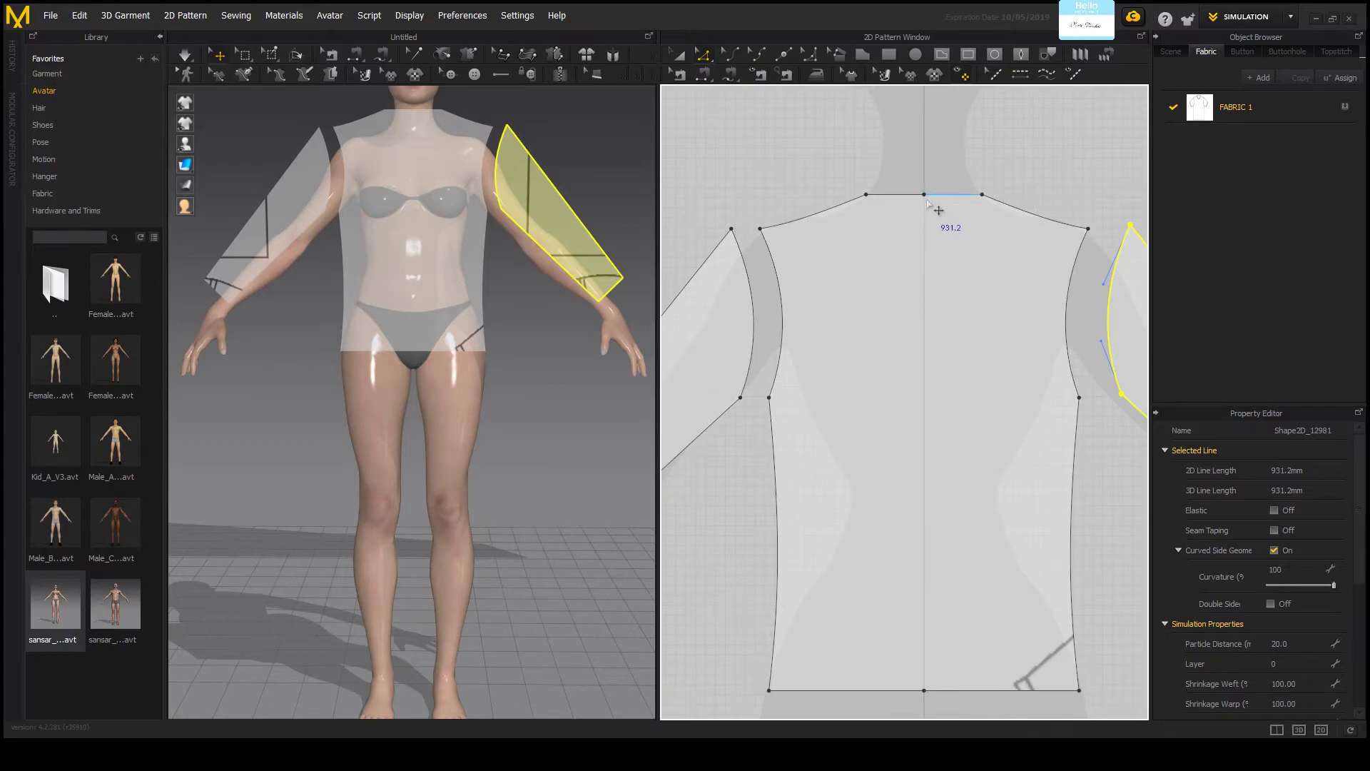
pyautogui.scroll(1, 923, 198)
pyautogui.scroll(-5, 923, 199)
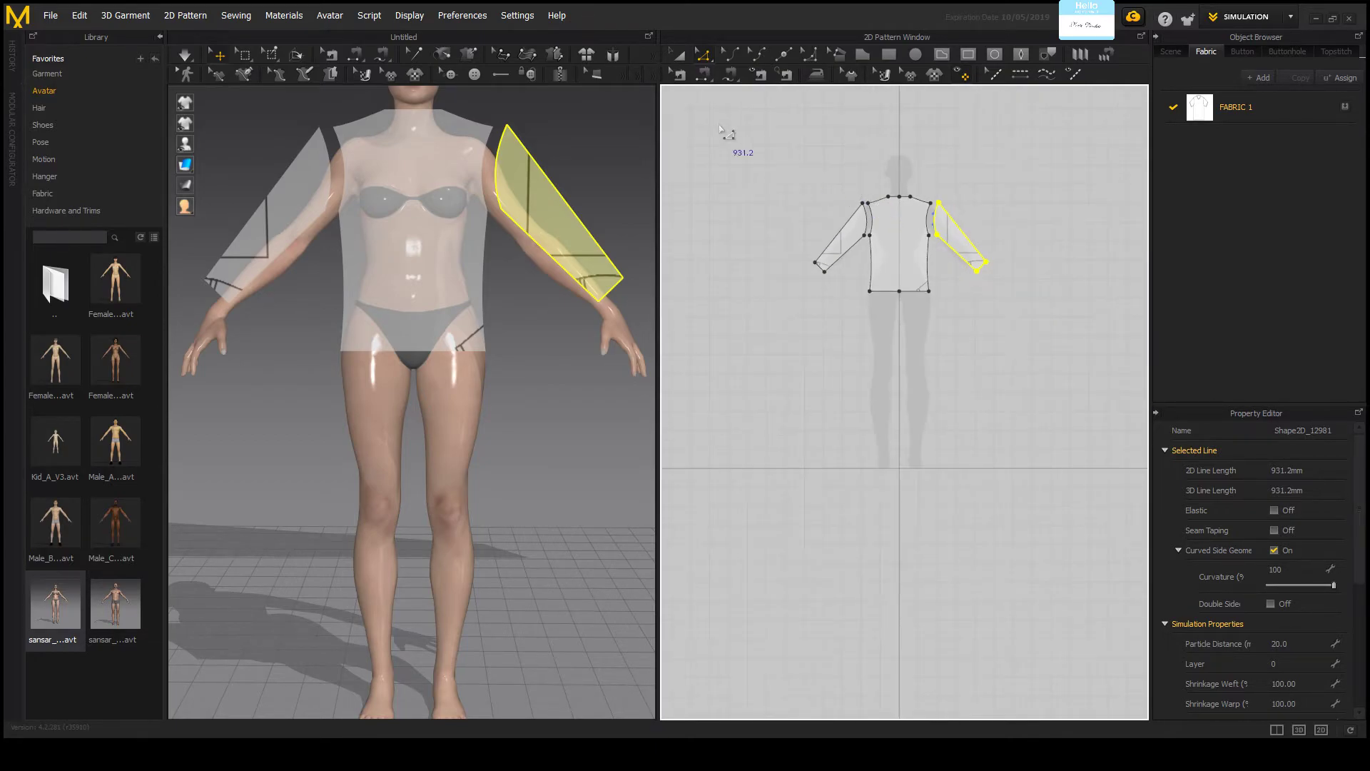
# Step: Copy the body and both sleeves and paste the duplicates beside the silhouette, level with the originals and about 1064.4 mm away
pyautogui.click(680, 56)
pyautogui.moveTo(1019, 329); pyautogui.dragTo(786, 178)
pyautogui.scroll(1, 856, 218)
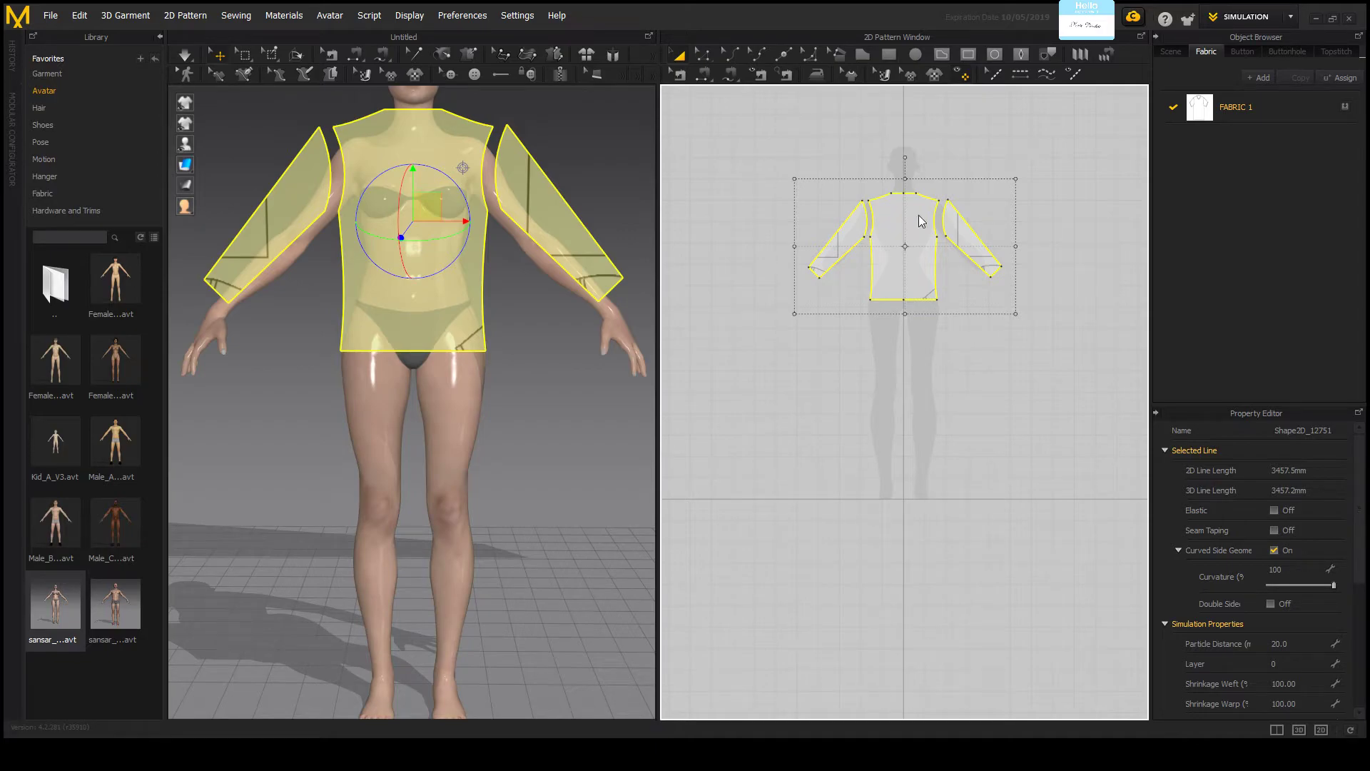
pyautogui.scroll(-4, 954, 187)
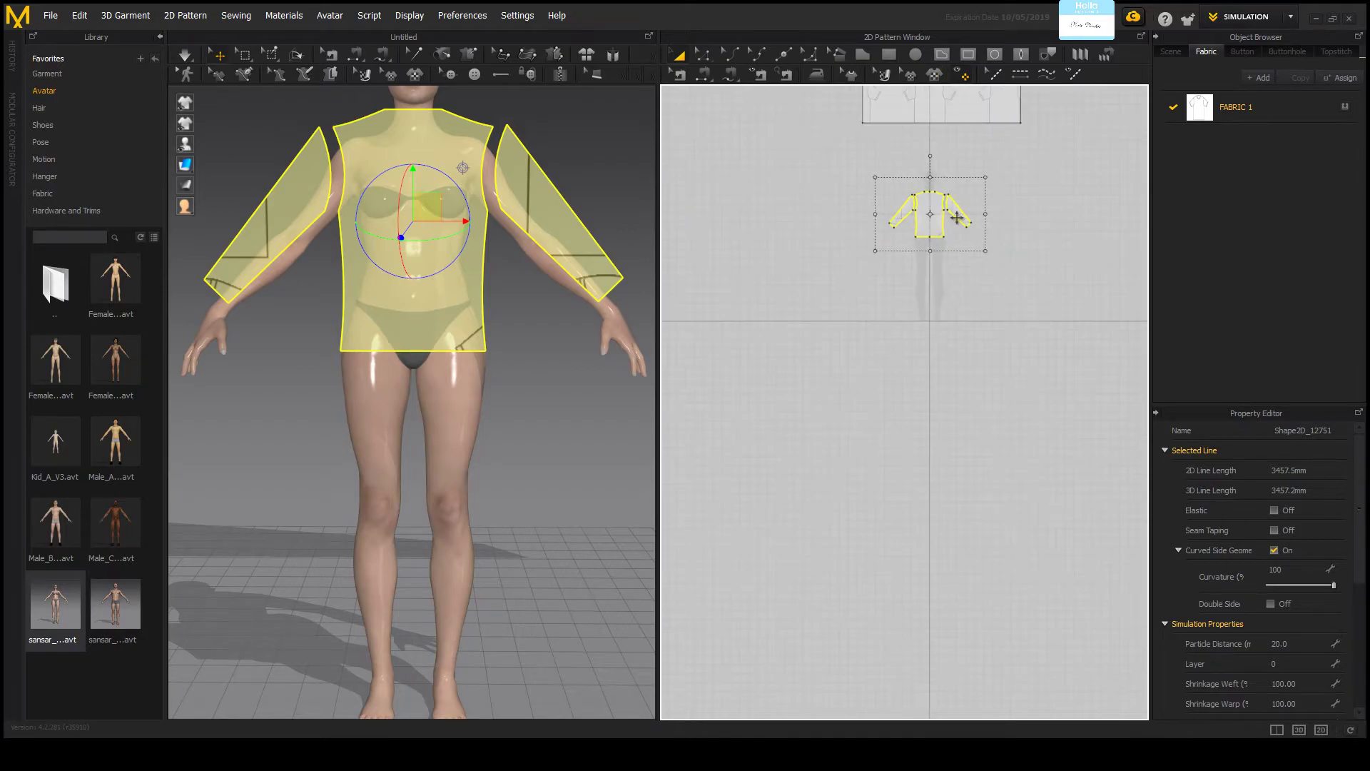
pyautogui.scroll(4, 1026, 206)
pyautogui.click(1033, 223)
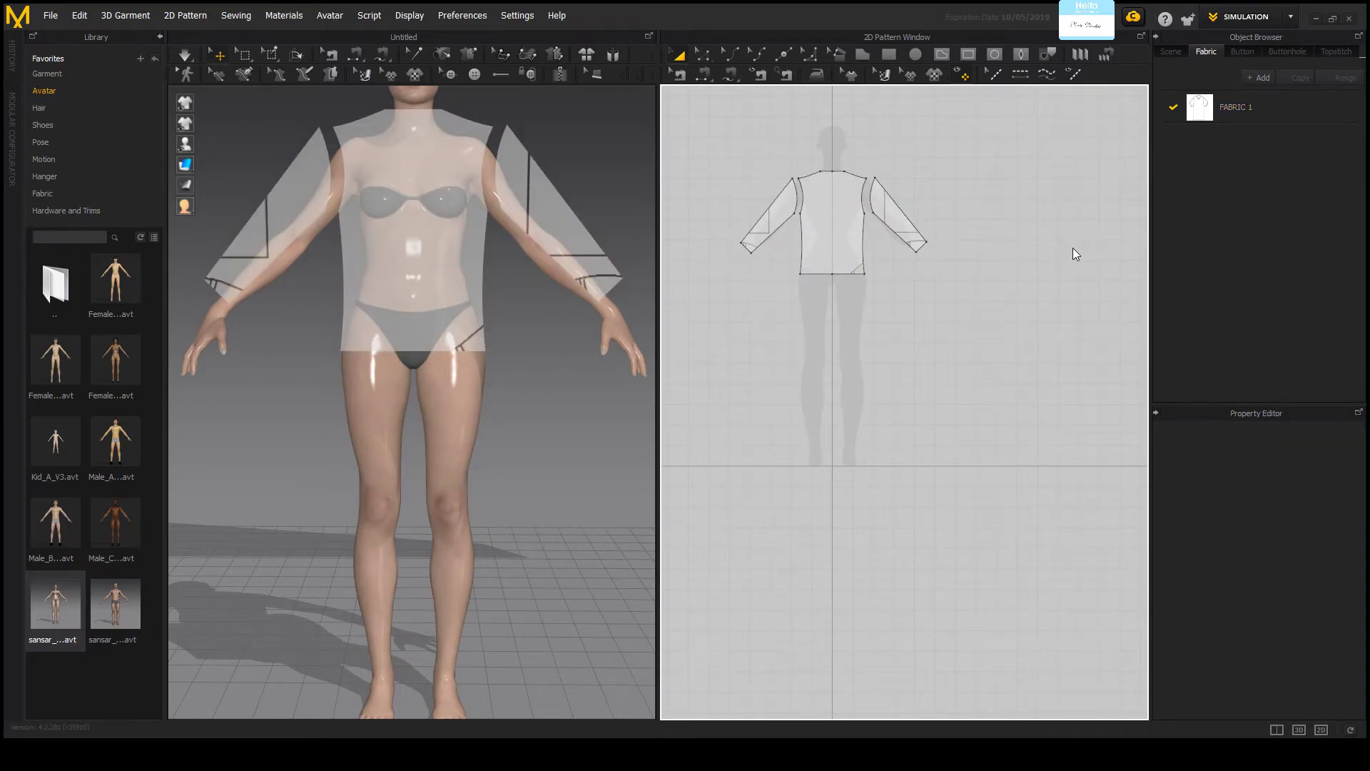
pyautogui.hotkey('ctrl', 'a')
pyautogui.hotkey('ctrl', 'c')
pyautogui.hotkey('ctrl', 'v')
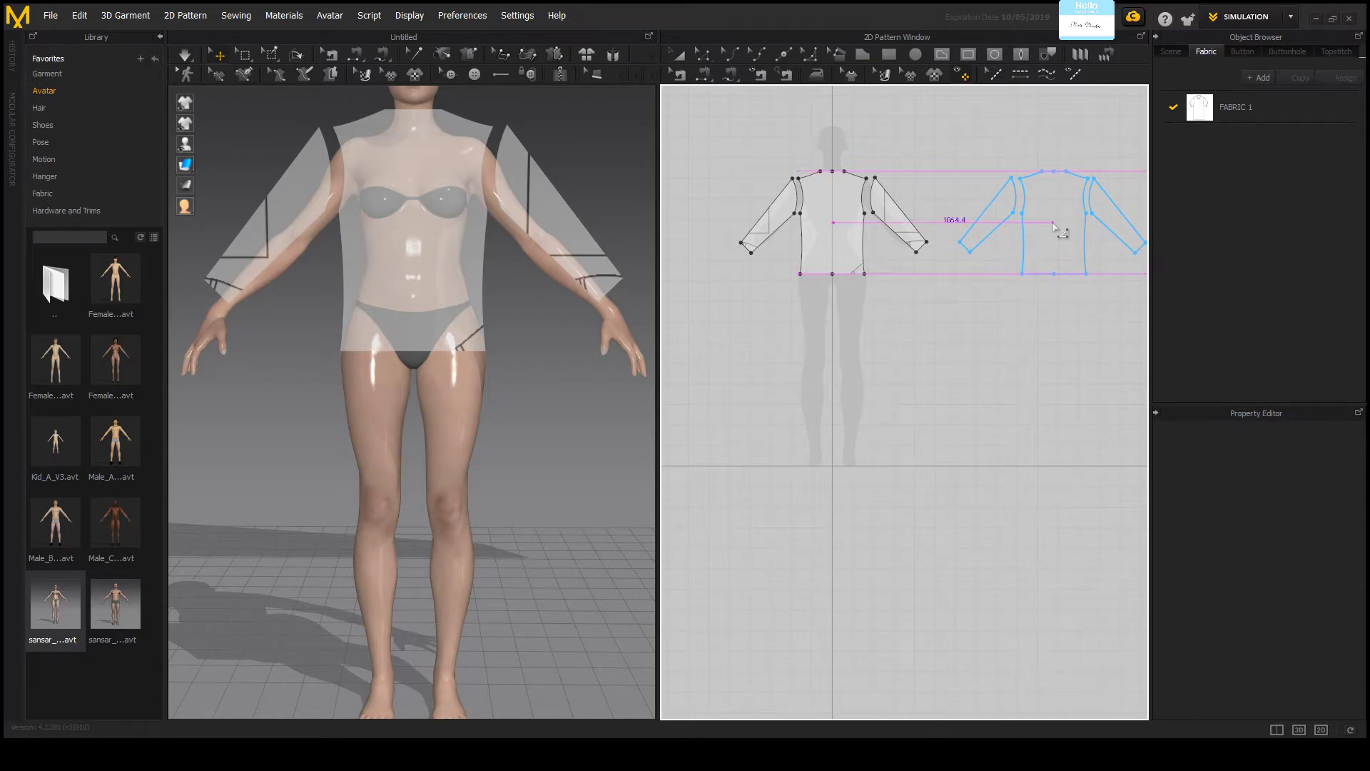
pyautogui.click(499, 329)
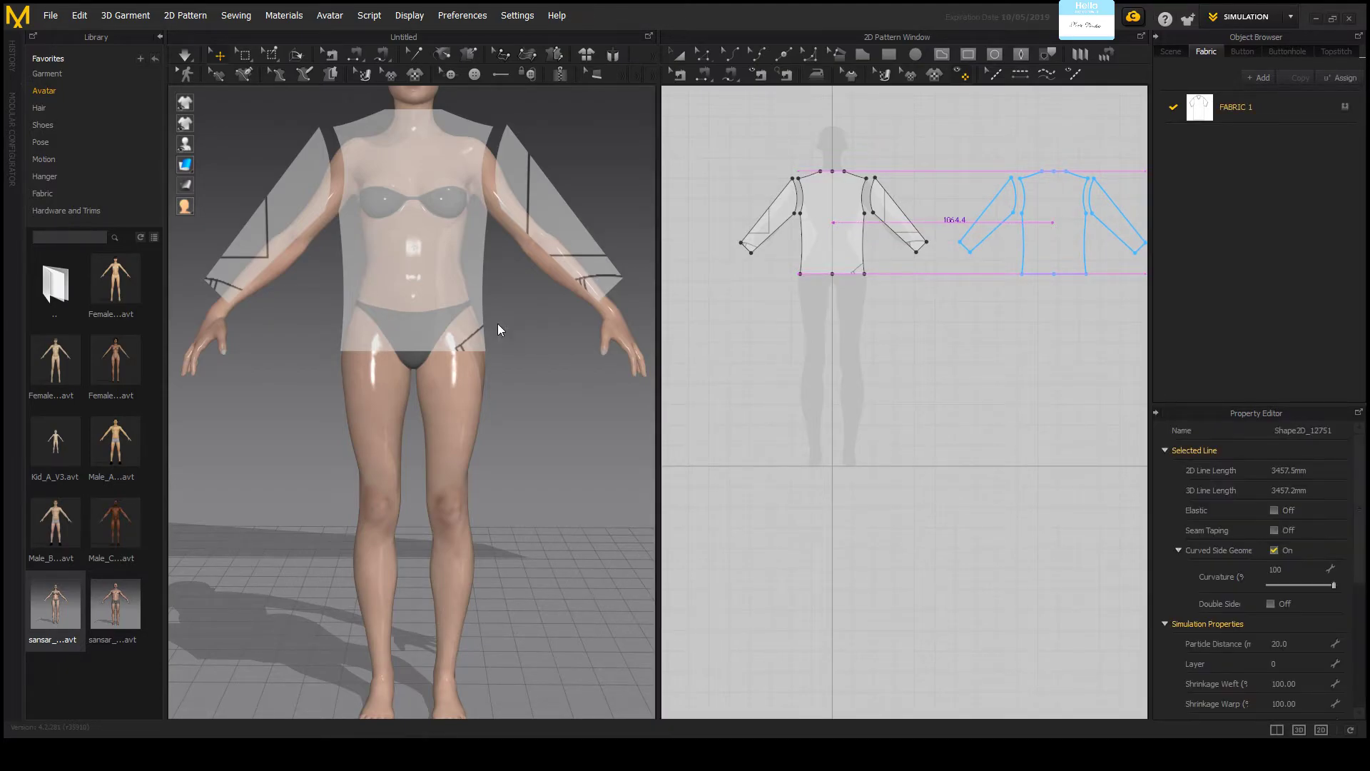
pyautogui.click(484, 299)
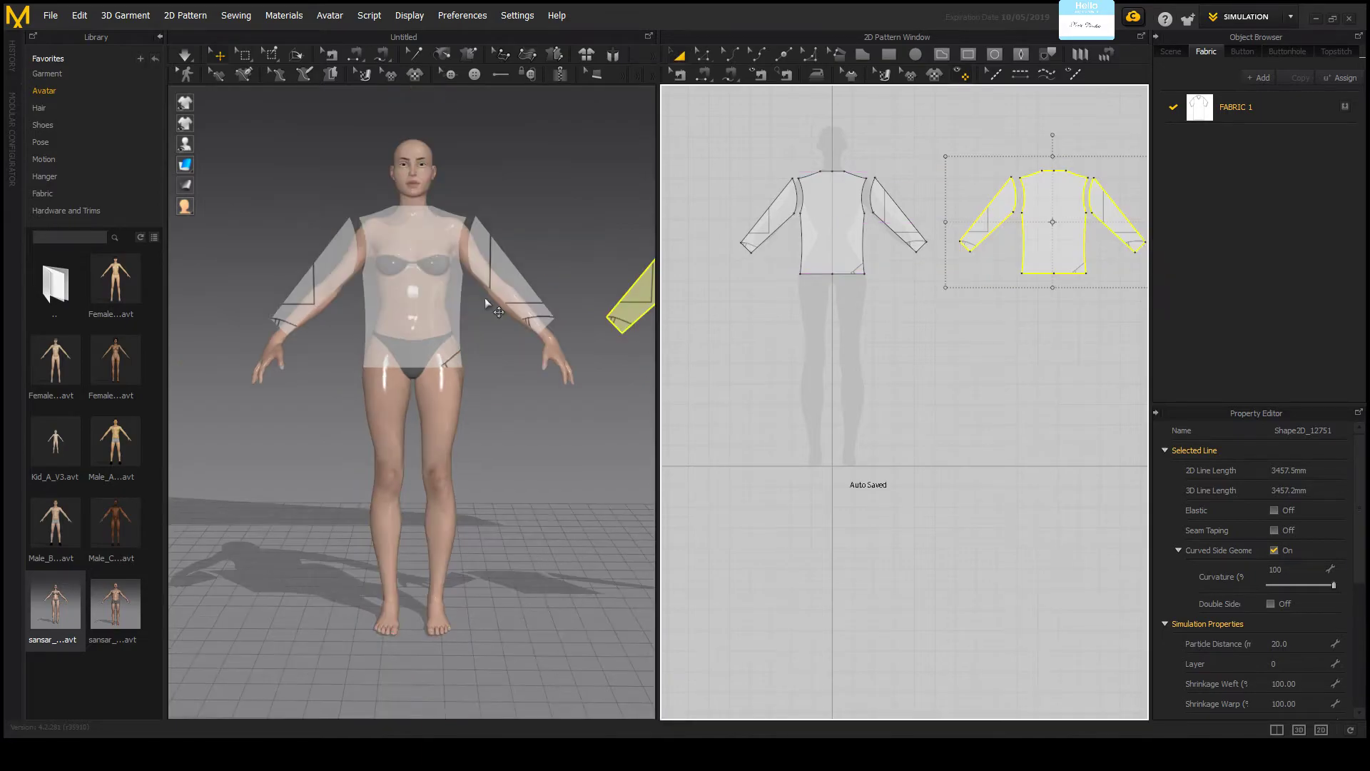
pyautogui.scroll(-5, 485, 299)
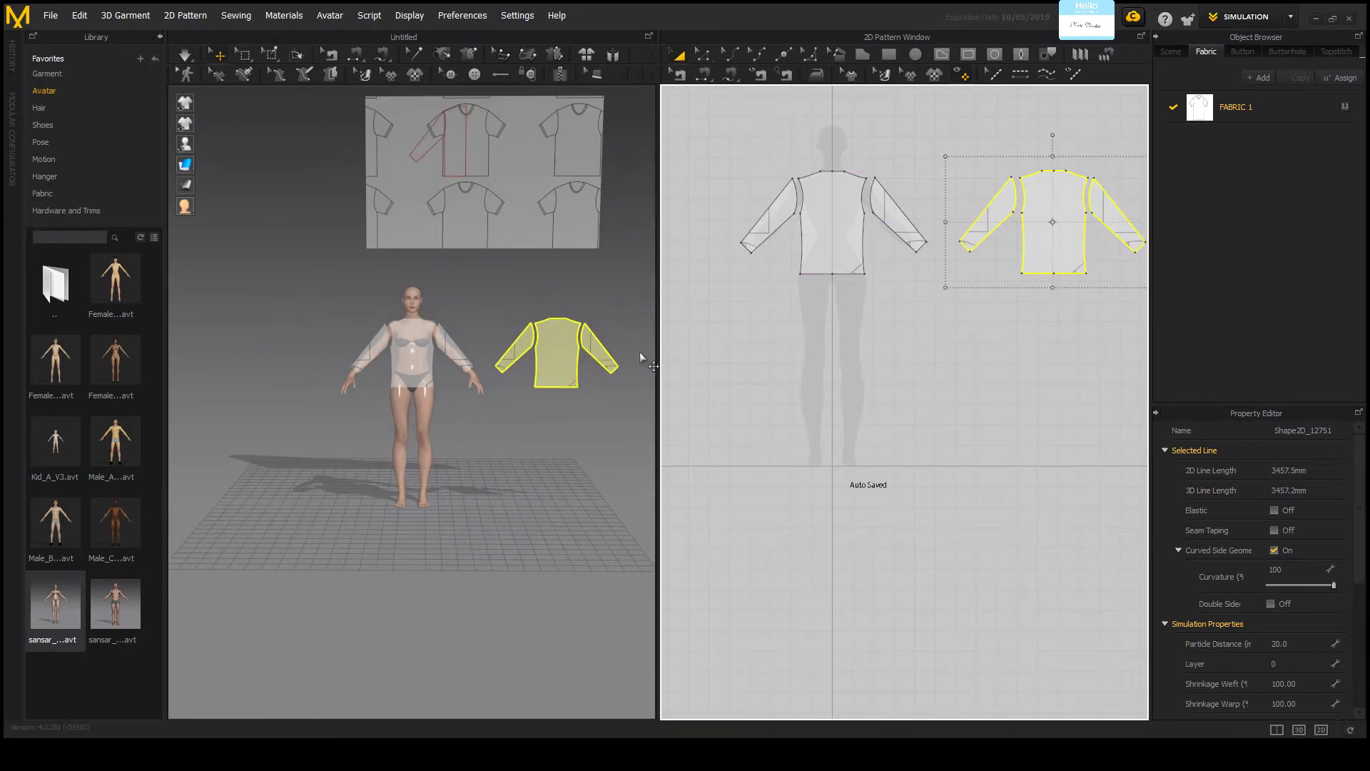
# Step: Move the duplicated body and sleeves sideways in the 3D view so that they line up with the avatar
pyautogui.click(578, 339)
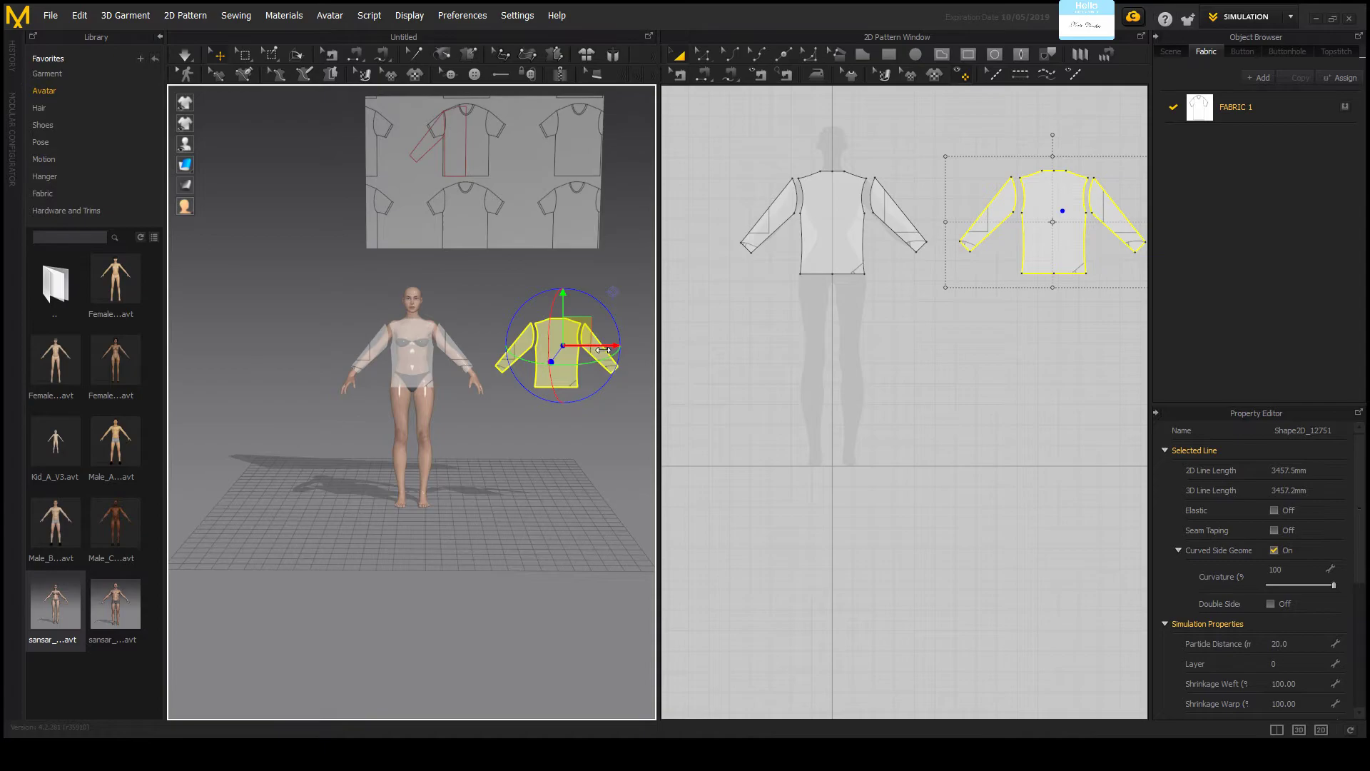
pyautogui.moveTo(602, 349); pyautogui.dragTo(469, 349)
pyautogui.scroll(-2, 526, 345)
pyautogui.scroll(5, 524, 339)
pyautogui.scroll(3, 524, 337)
pyautogui.moveTo(563, 206); pyautogui.dragTo(468, 250, button='right')
pyautogui.scroll(-2, 468, 250)
pyautogui.moveTo(589, 167); pyautogui.dragTo(555, 215, button='middle')
pyautogui.scroll(-2, 565, 232)
pyautogui.moveTo(568, 235); pyautogui.dragTo(536, 265, button='right')
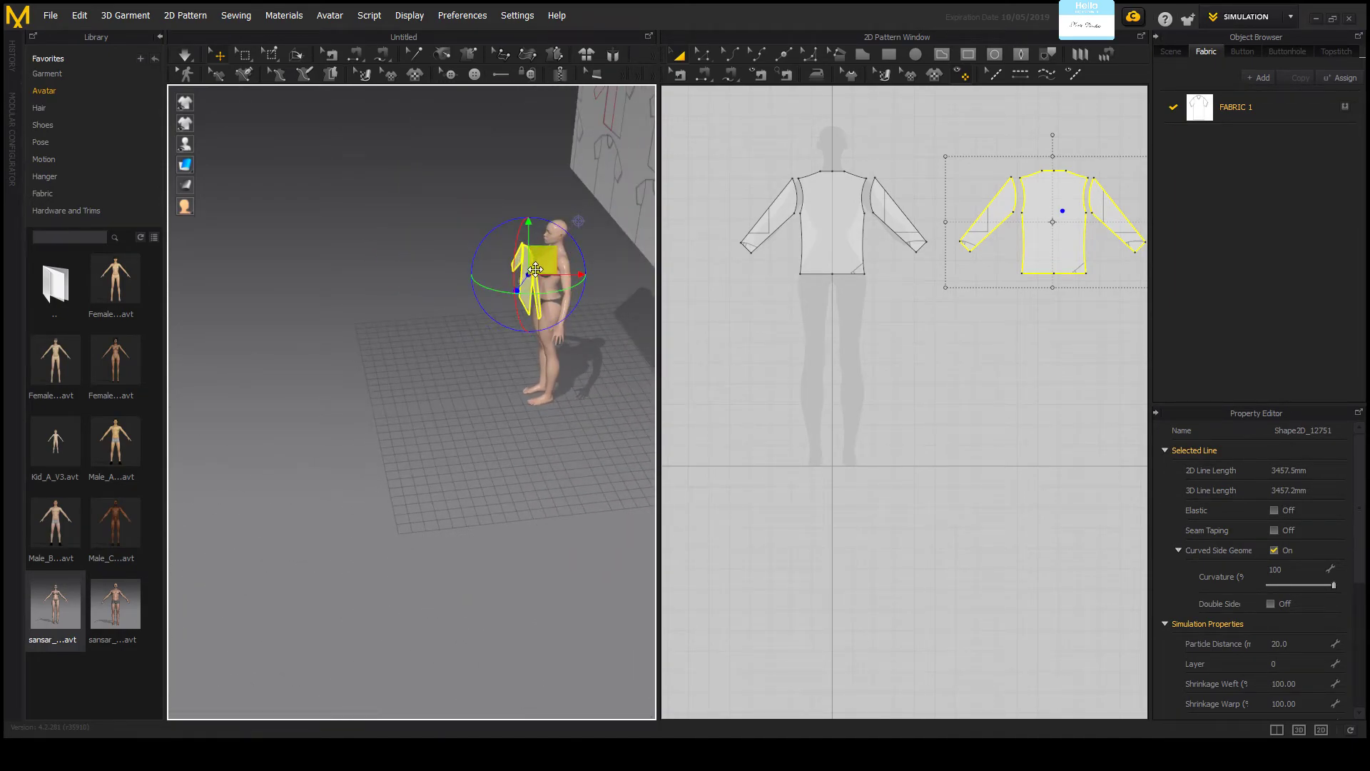
# Step: Shift the duplicated body and sleeves backward in the 3D view, placing them behind the avatar's back
pyautogui.moveTo(606, 284); pyautogui.dragTo(514, 403, button='right')
pyautogui.scroll(6, 440, 357)
pyautogui.scroll(-3, 515, 405)
pyautogui.moveTo(559, 445); pyautogui.dragTo(636, 447, button='right')
pyautogui.scroll(-3, 588, 446)
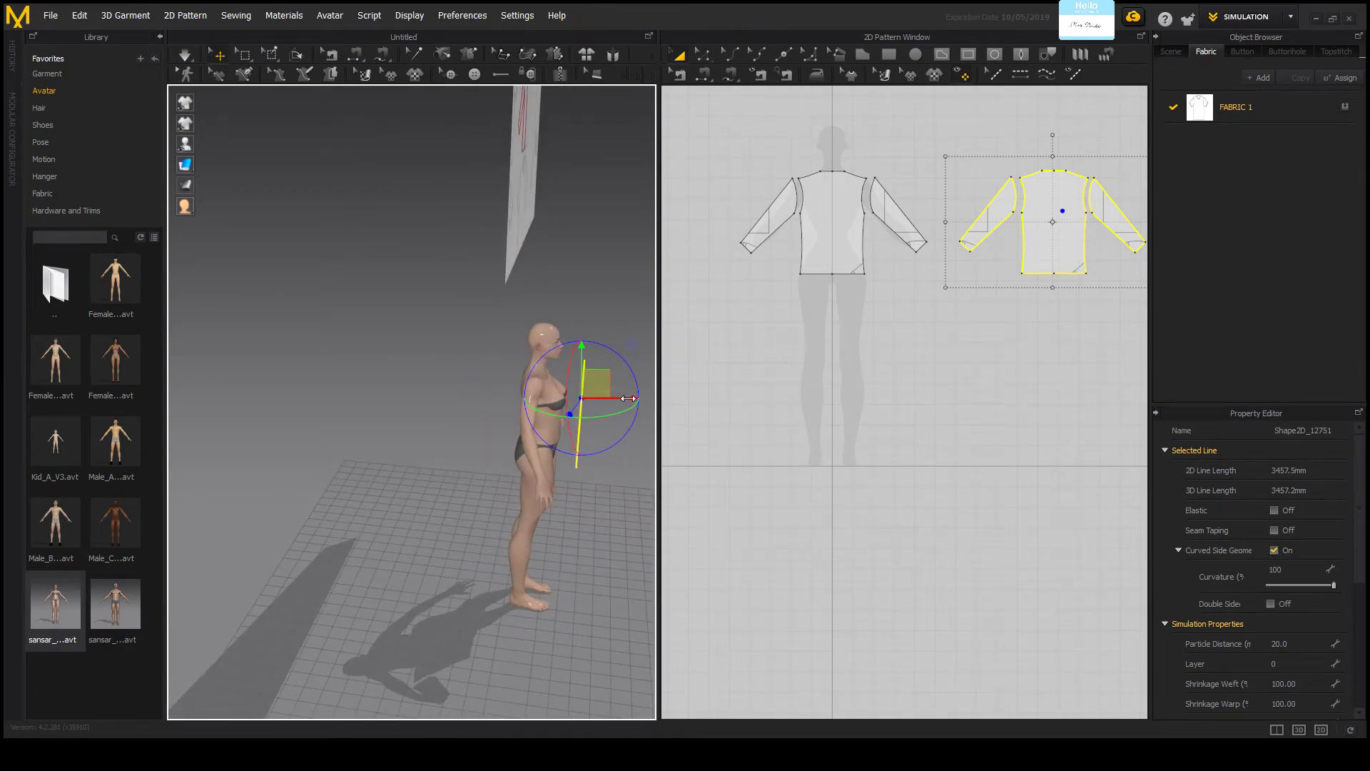
pyautogui.moveTo(628, 398); pyautogui.dragTo(563, 404)
# Step: Nudge the duplicated body and sleeves slightly sideways to centre them on the avatar's back, and check the alignment from the front
pyautogui.moveTo(581, 468); pyautogui.dragTo(741, 444, button='right')
pyautogui.scroll(-2, 663, 432)
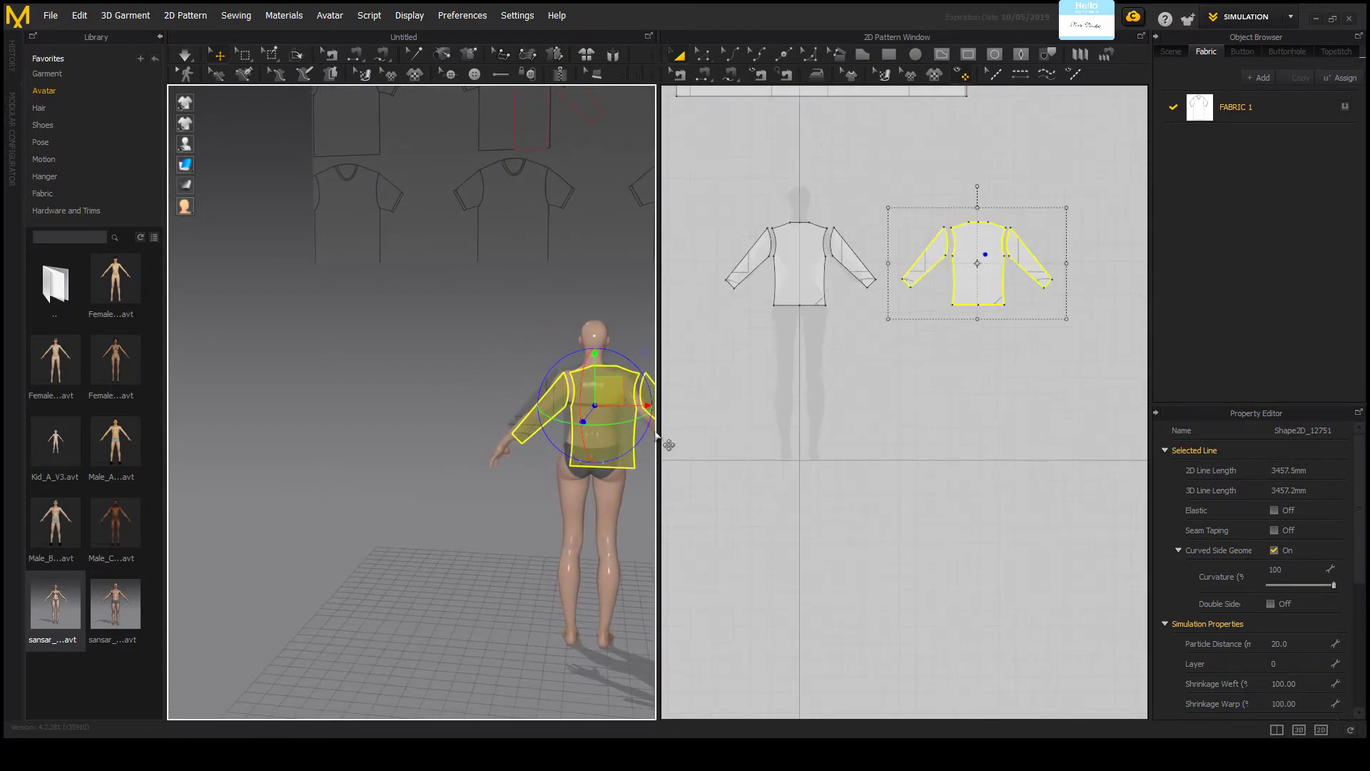
pyautogui.moveTo(637, 405); pyautogui.dragTo(625, 405)
pyautogui.moveTo(619, 320); pyautogui.dragTo(386, 349, button='right')
pyautogui.scroll(-3, 813, 367)
pyautogui.scroll(5, 813, 368)
pyautogui.scroll(-3, 713, 371)
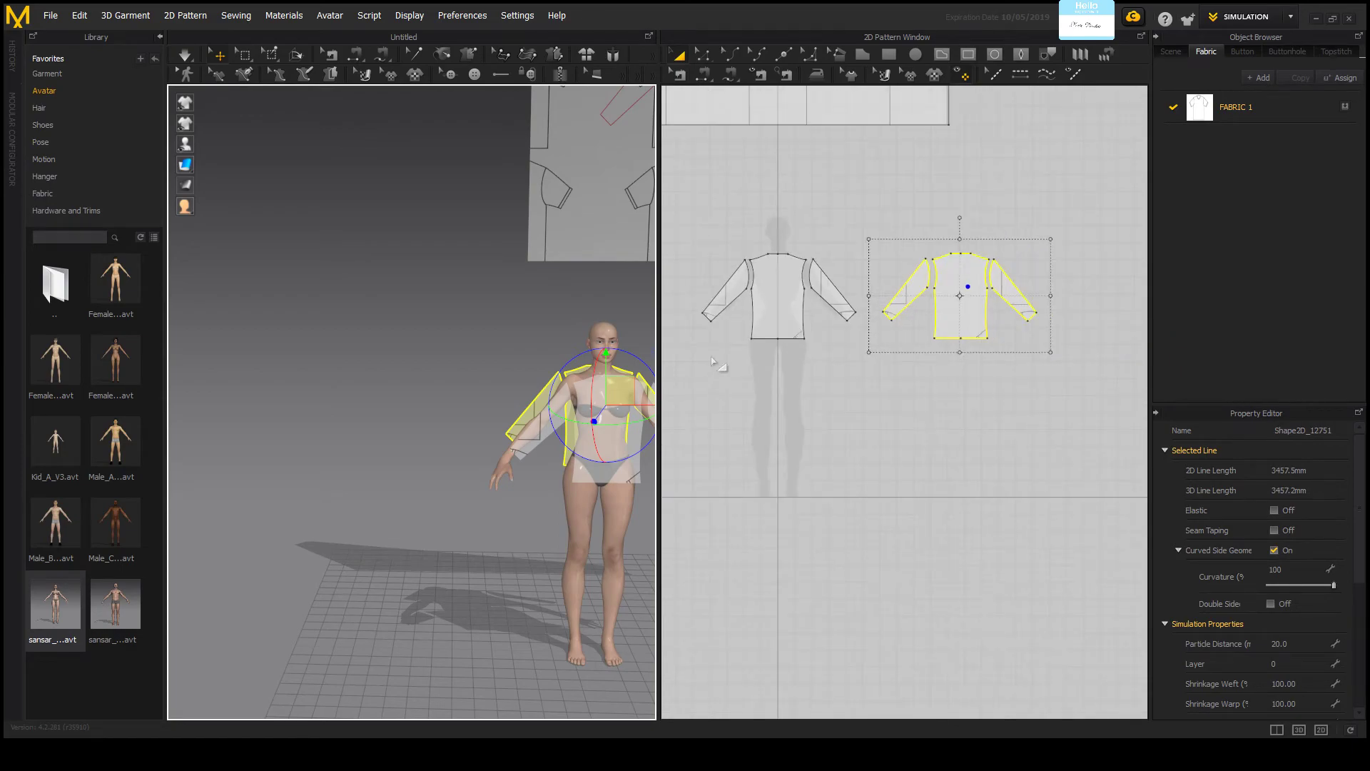
# Step: Delete the centre points of the neckline and the hem on the front body pattern
pyautogui.click(772, 291)
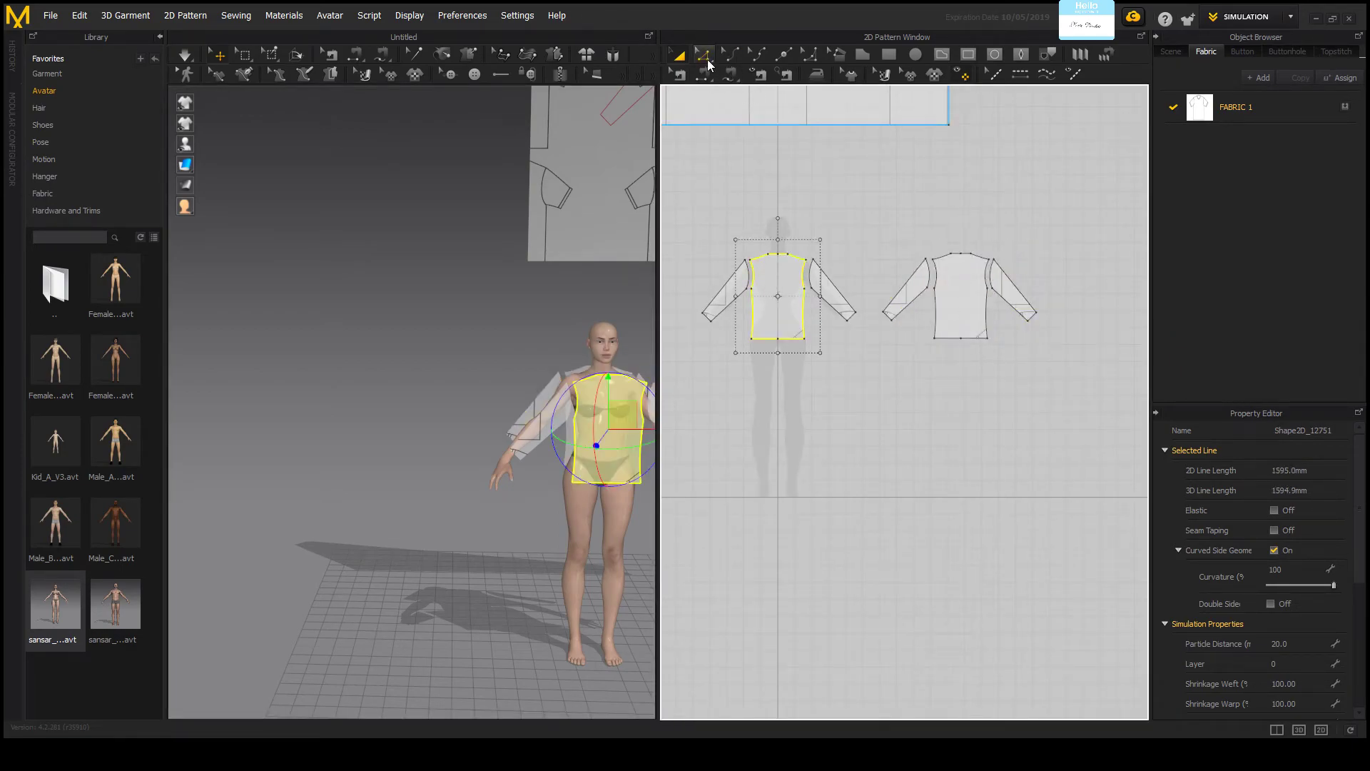
pyautogui.click(705, 60)
pyautogui.click(705, 60)
pyautogui.scroll(-1, 779, 138)
pyautogui.scroll(5, 785, 214)
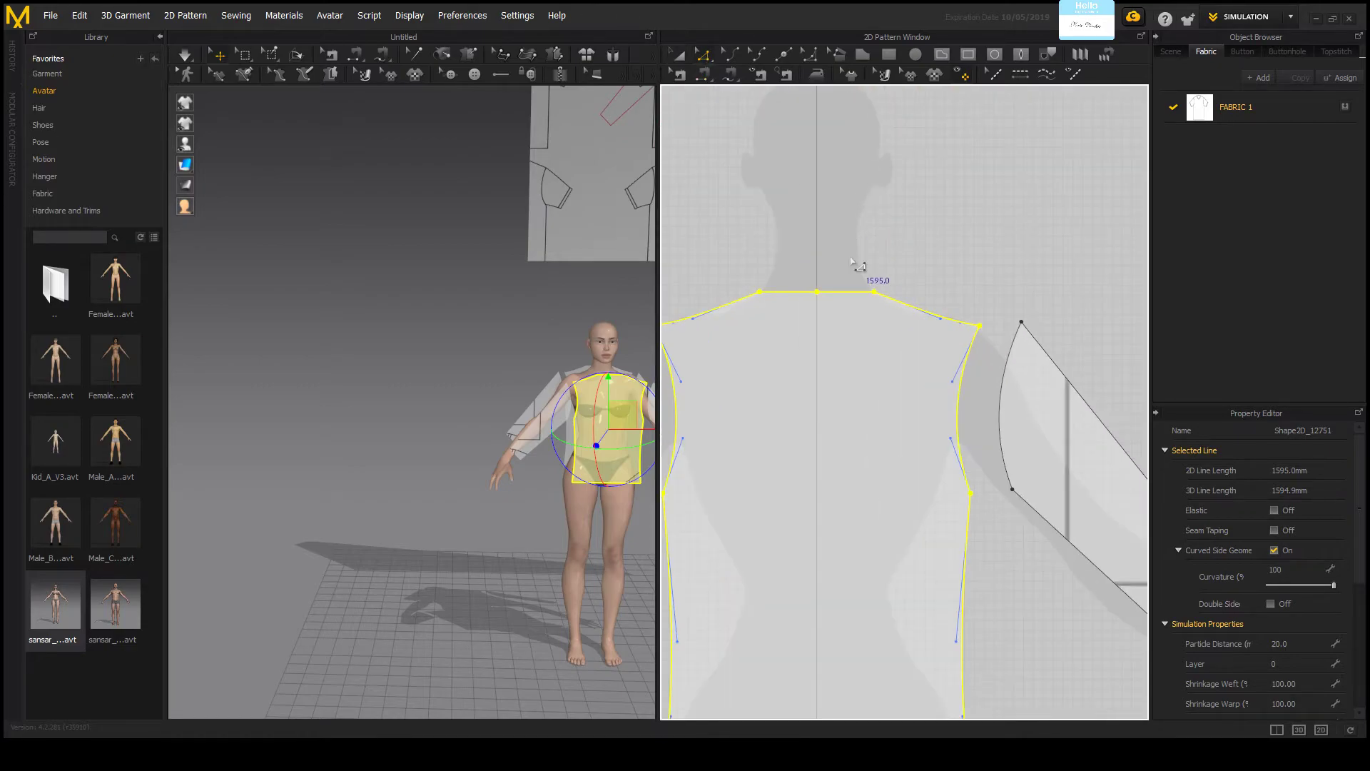
pyautogui.click(818, 292)
pyautogui.scroll(-4, 853, 286)
pyautogui.scroll(3, 852, 289)
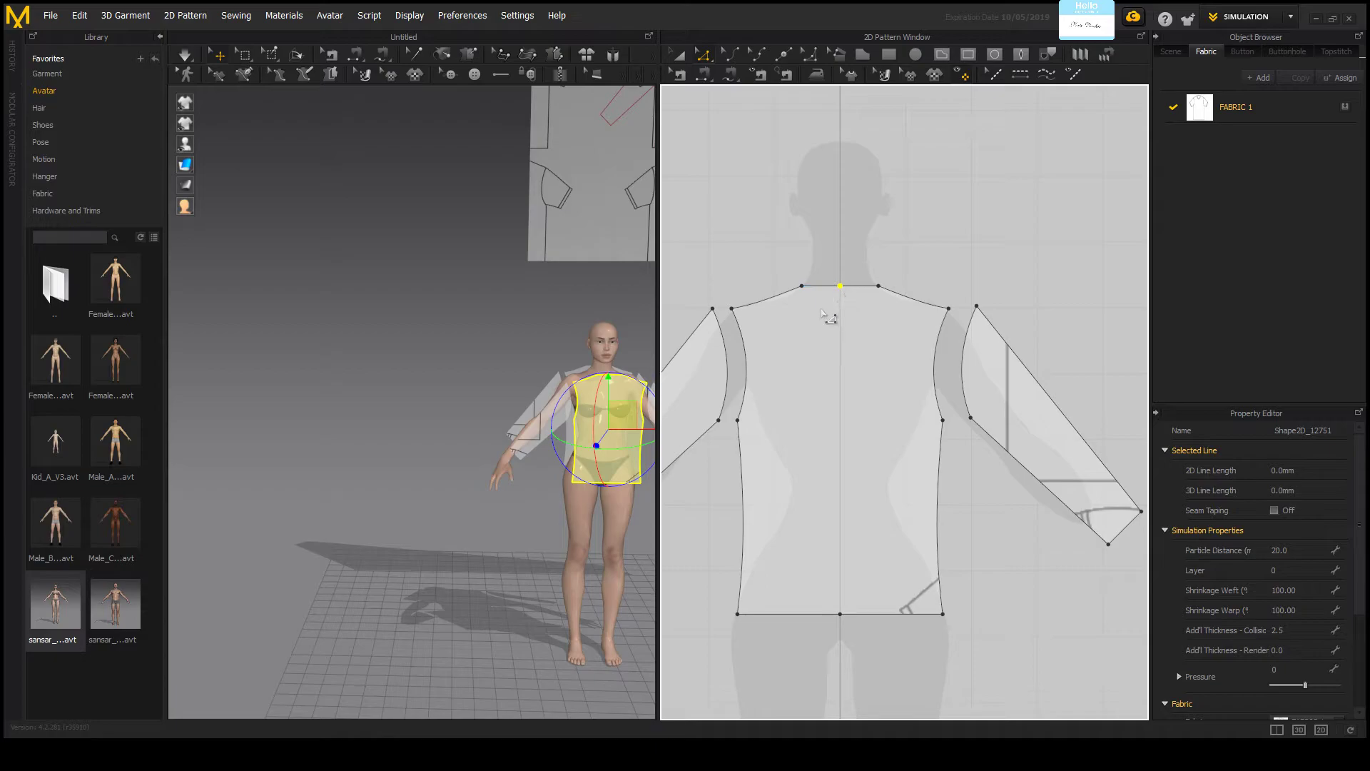
pyautogui.click(827, 308)
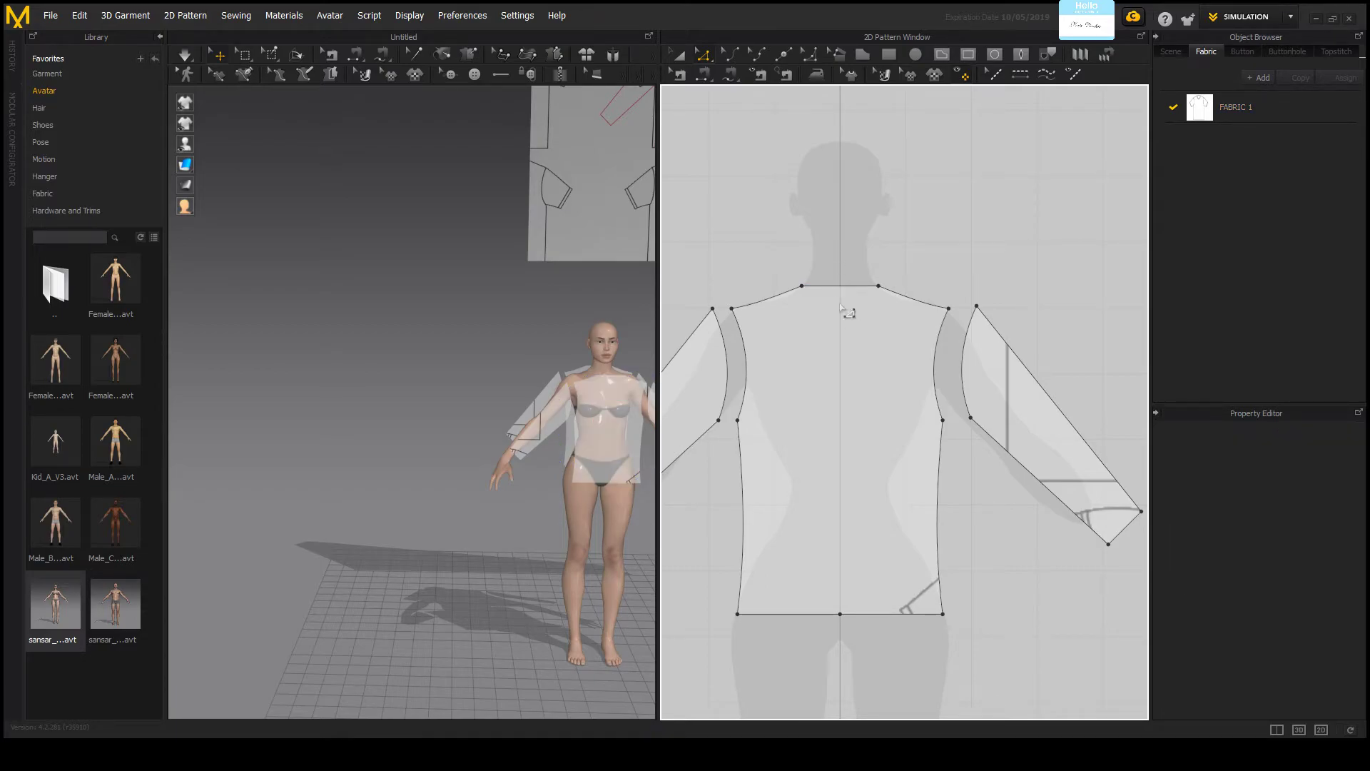
pyautogui.click(840, 615)
pyautogui.press('Delete')
# Step: Curve the front body's neckline downward at its middle to a line length of about 125.6 mm
pyautogui.click(737, 50)
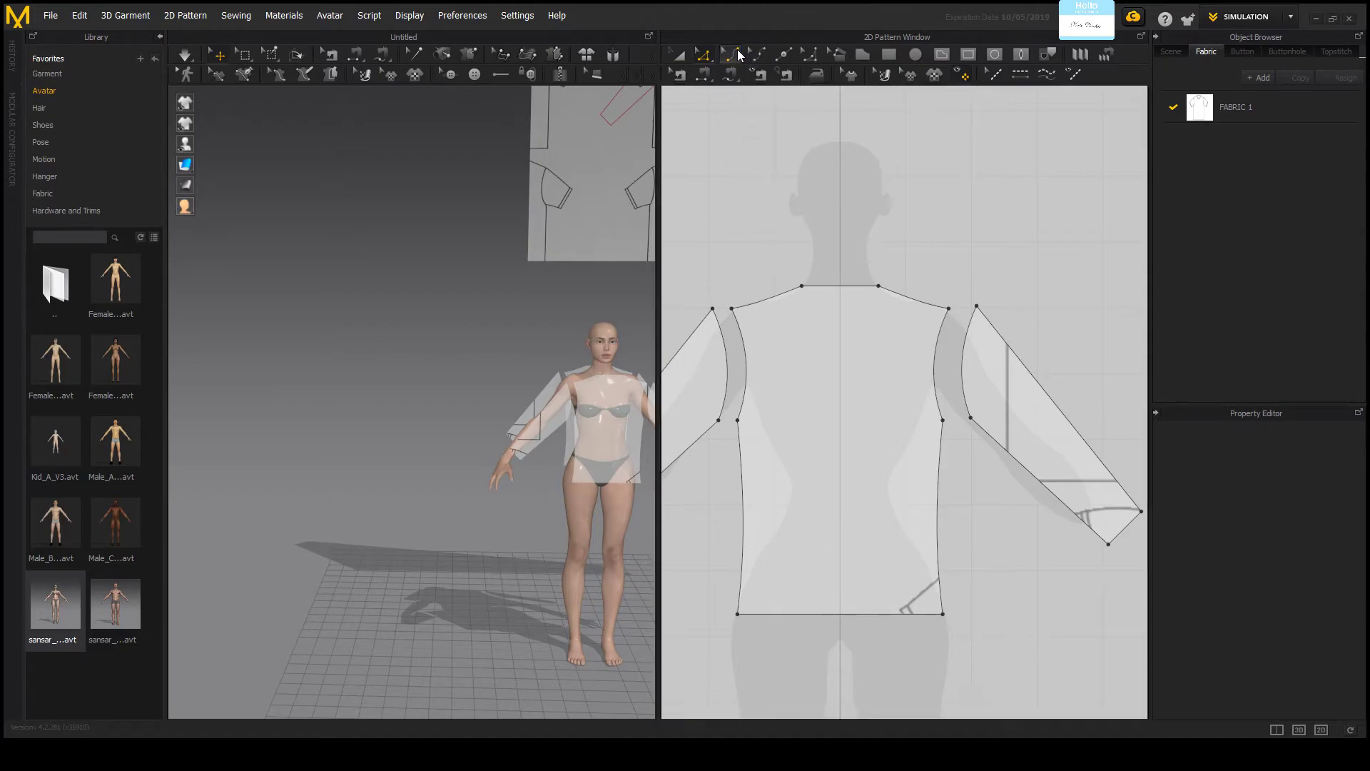
pyautogui.click(845, 293)
pyautogui.moveTo(842, 294); pyautogui.dragTo(842, 305)
pyautogui.scroll(5, 844, 307)
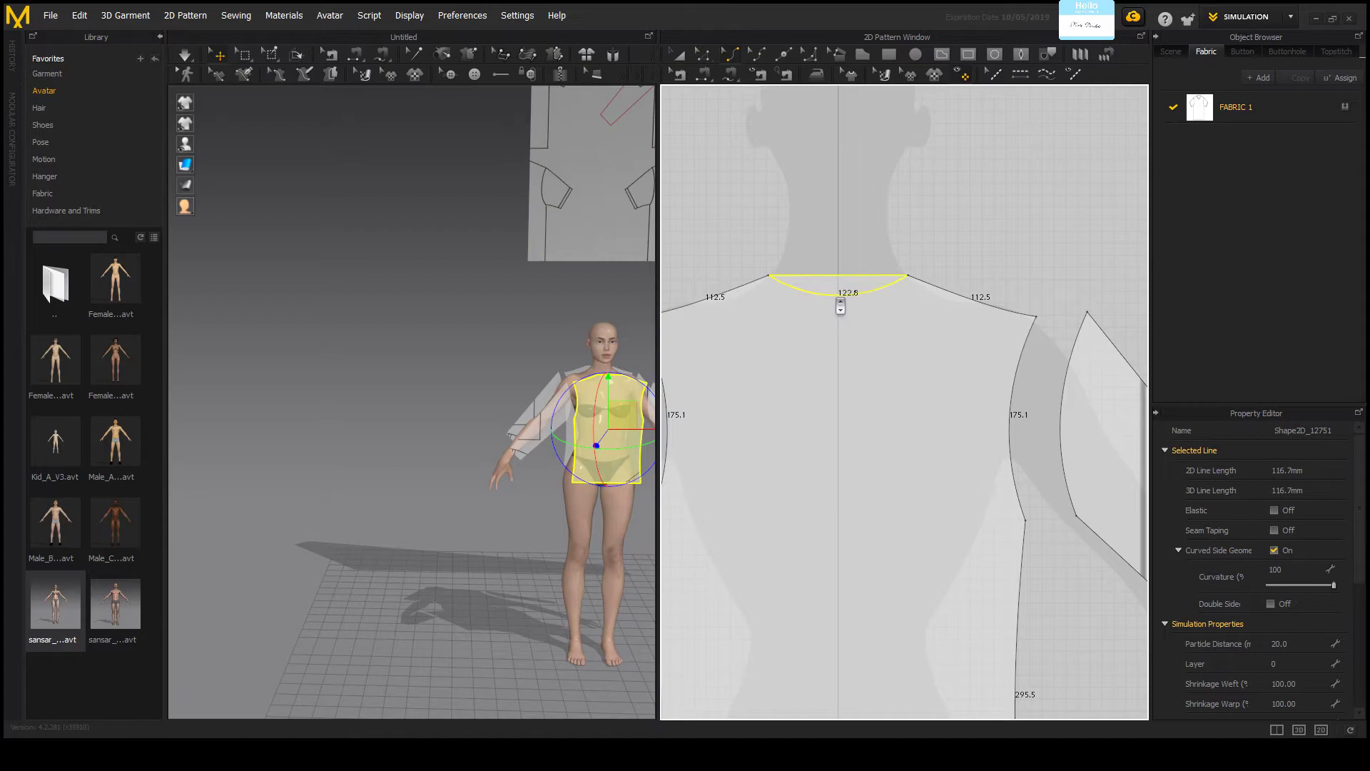
pyautogui.moveTo(841, 305); pyautogui.dragTo(841, 311)
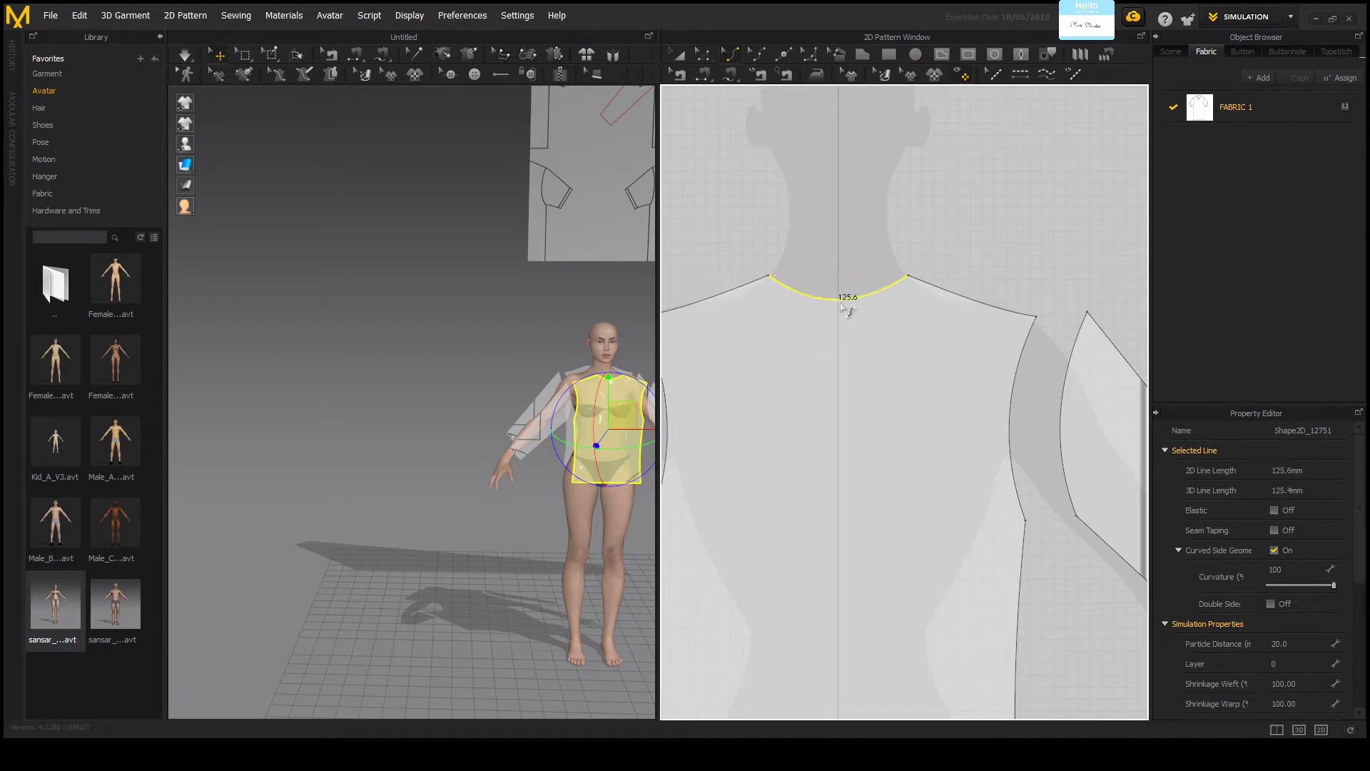
# Step: Examine the front pattern's curved neckline, hem and sleeves beside the duplicated set
pyautogui.scroll(-7, 847, 310)
pyautogui.scroll(5, 849, 311)
pyautogui.scroll(-5, 848, 310)
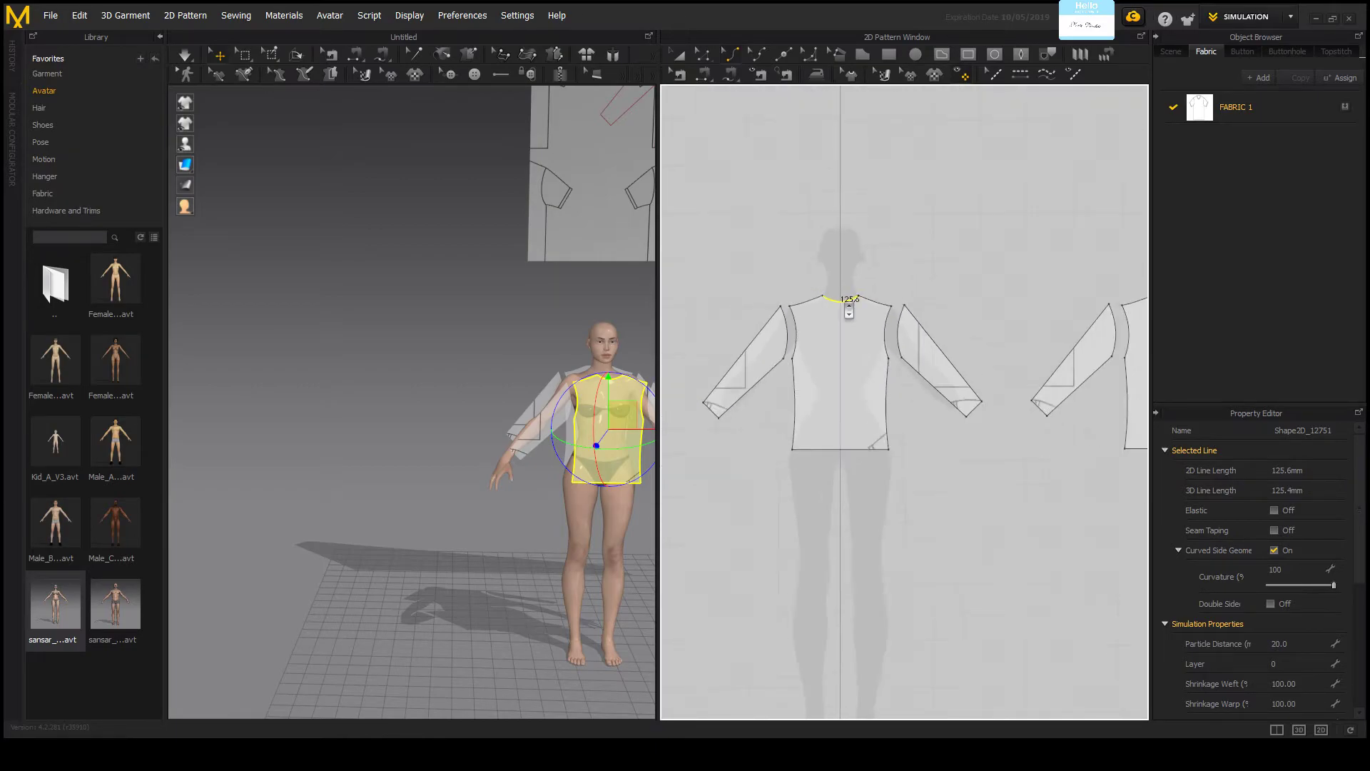
pyautogui.scroll(5, 857, 435)
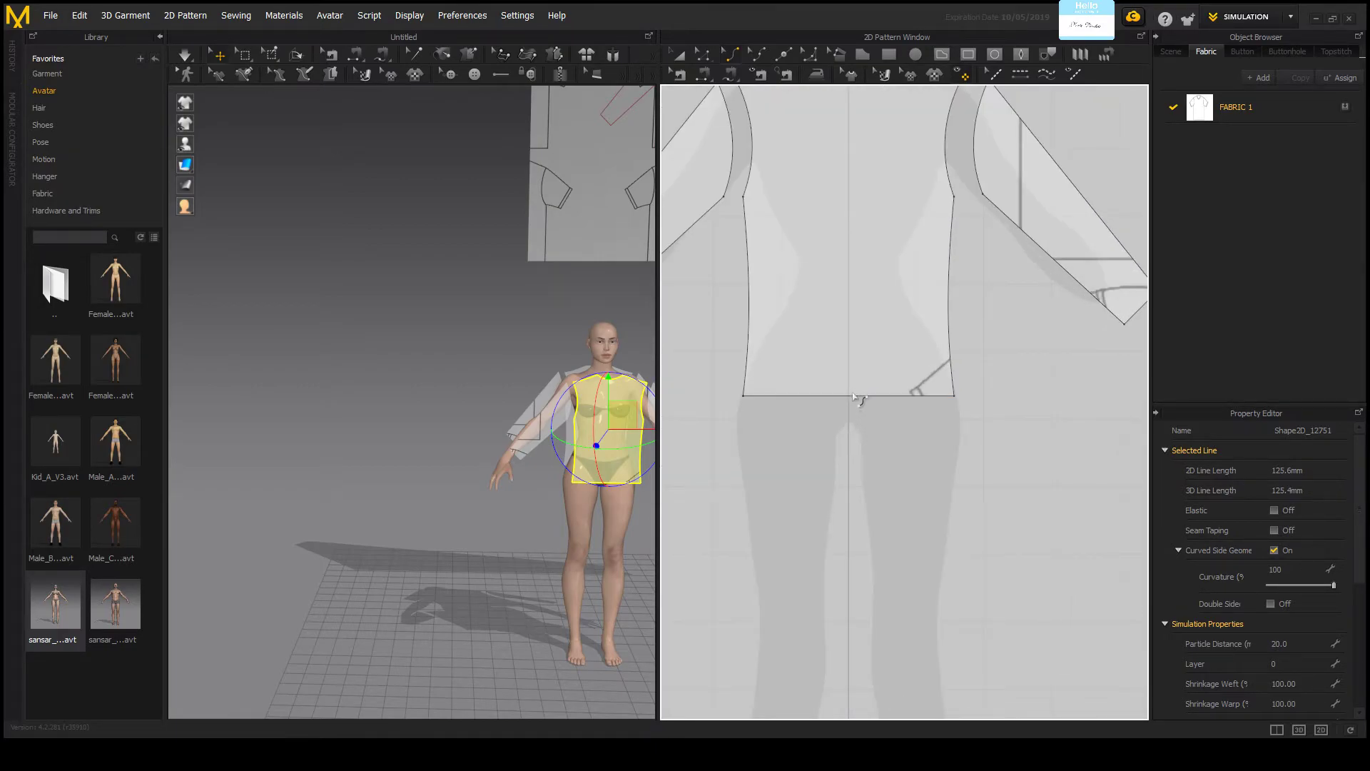
pyautogui.scroll(-6, 855, 414)
pyautogui.scroll(5, 856, 419)
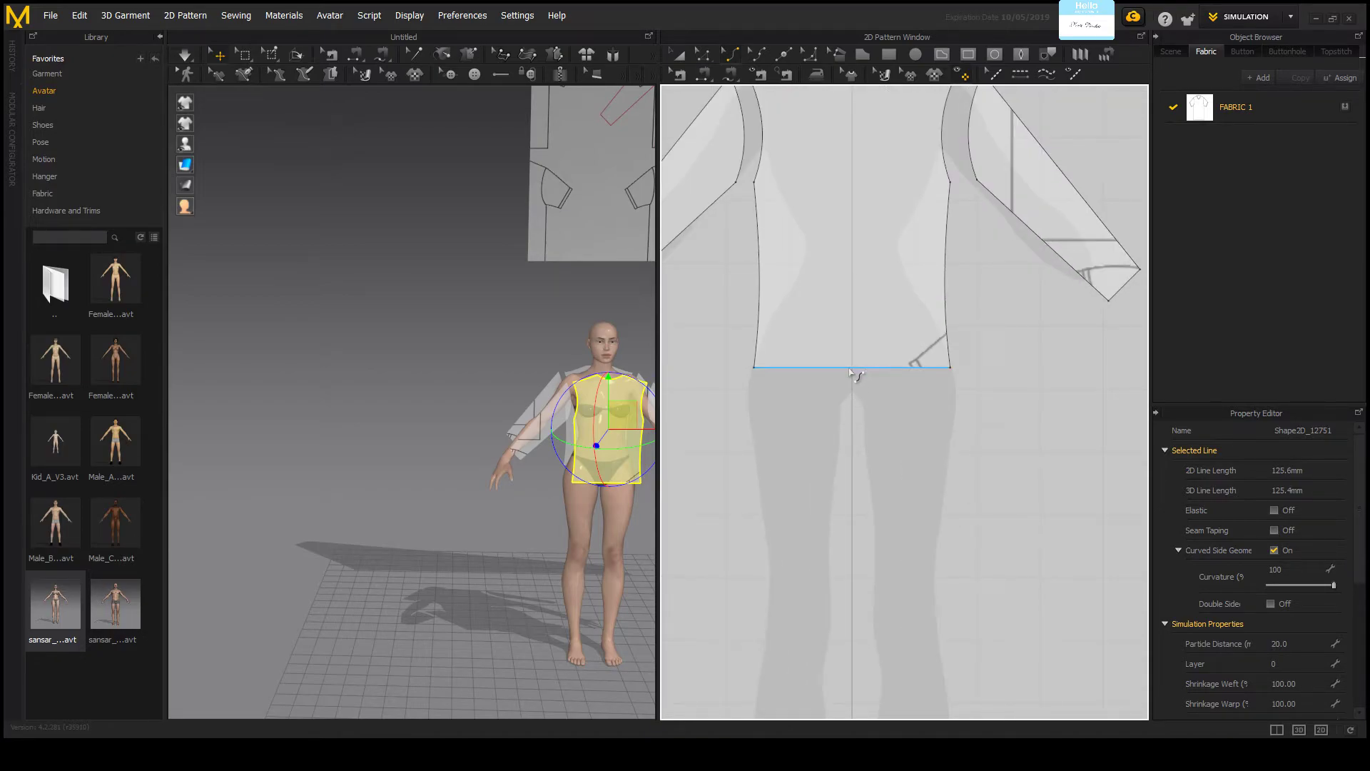
pyautogui.scroll(-6, 855, 372)
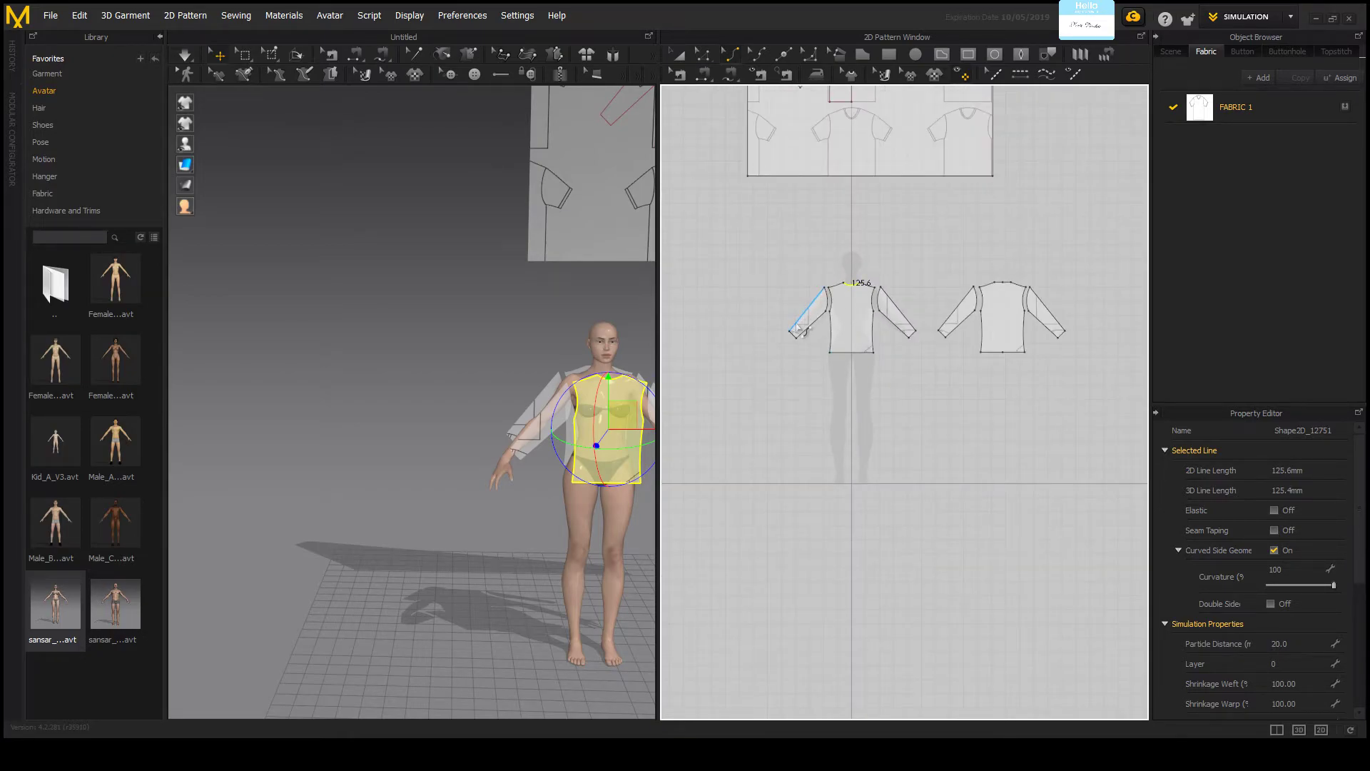
pyautogui.scroll(-3, 803, 330)
pyautogui.scroll(6, 848, 327)
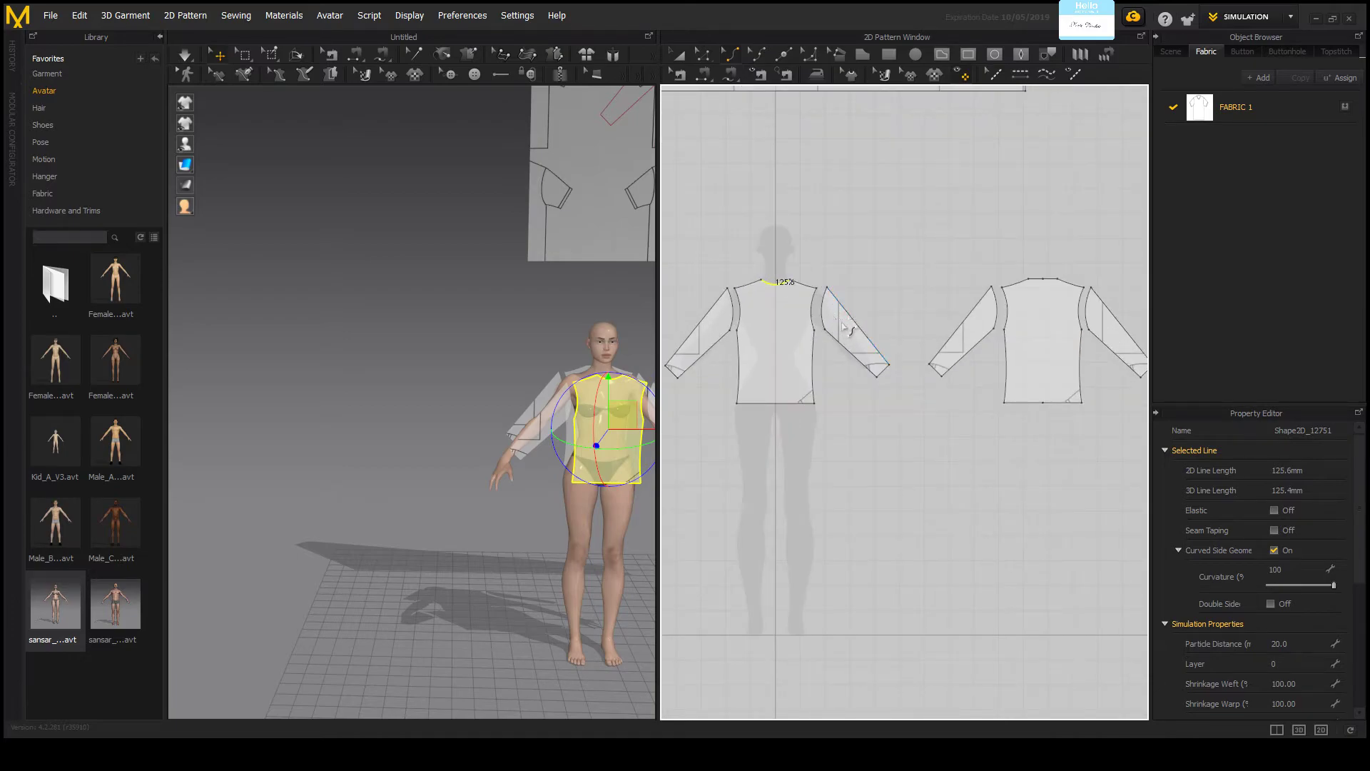
pyautogui.scroll(-3, 848, 326)
pyautogui.scroll(7, 908, 259)
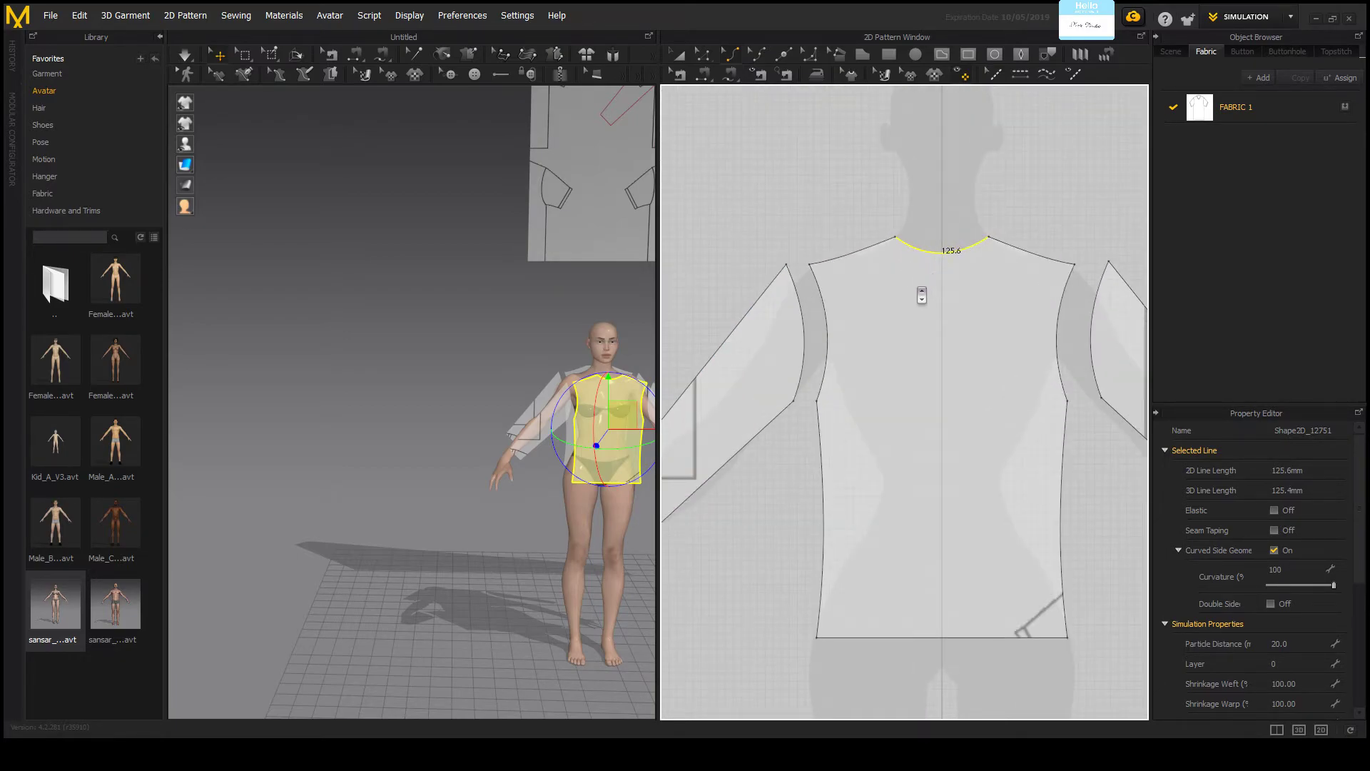
pyautogui.scroll(-2, 919, 299)
pyautogui.scroll(-5, 856, 316)
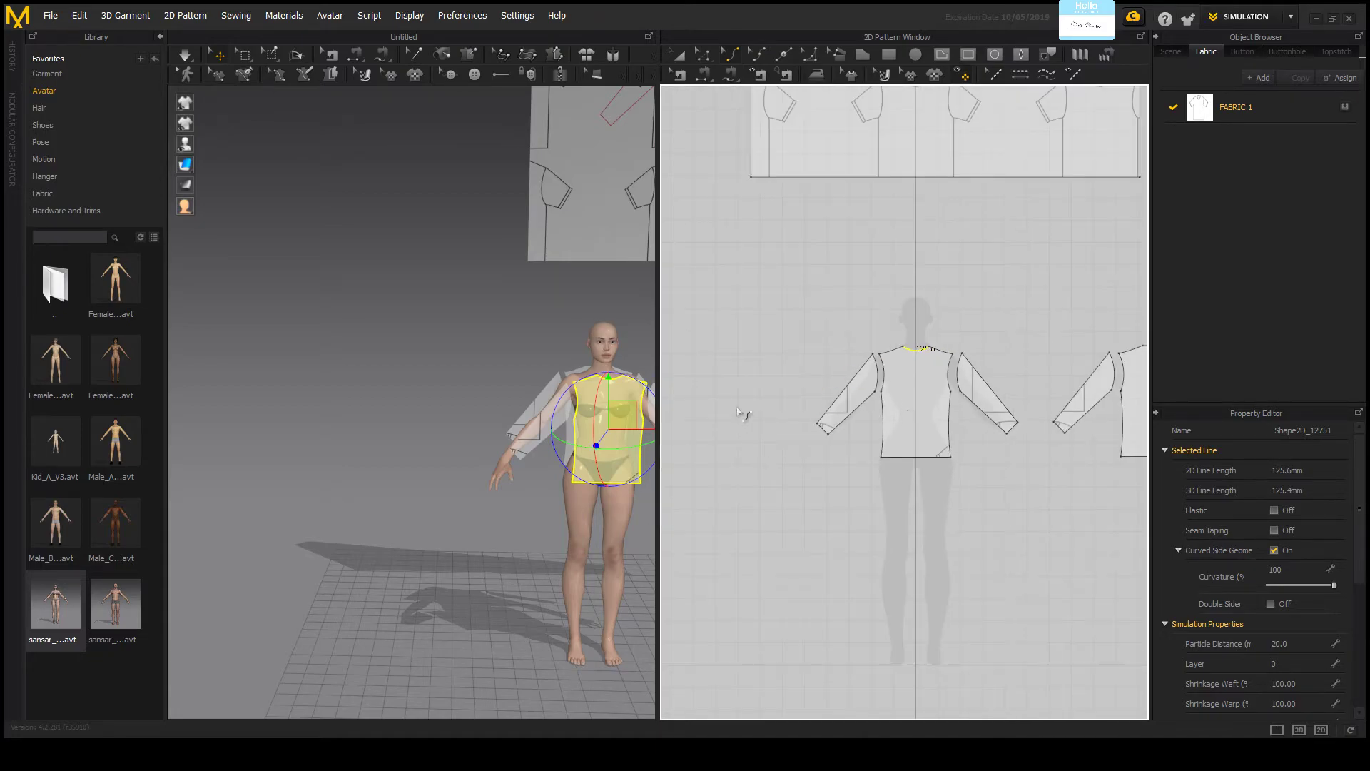
pyautogui.scroll(2, 910, 391)
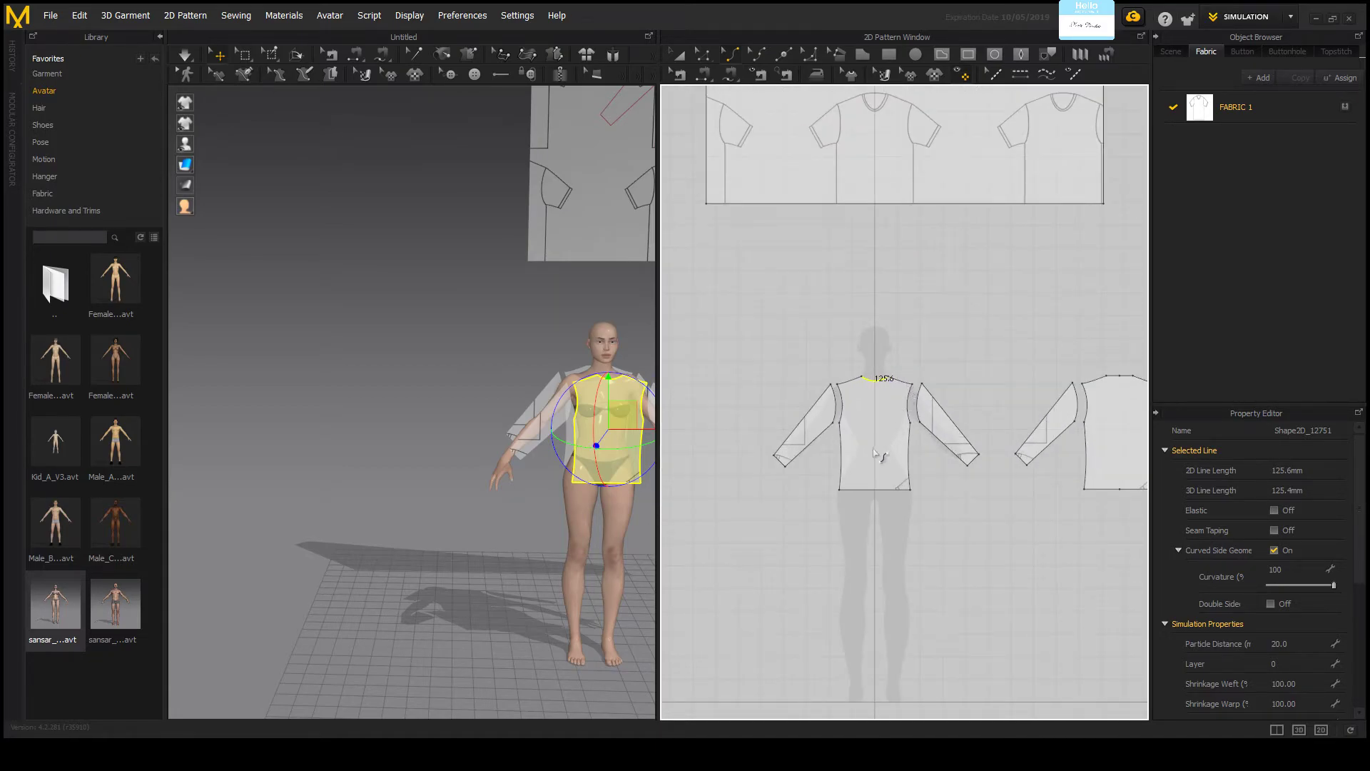
pyautogui.scroll(-2, 928, 359)
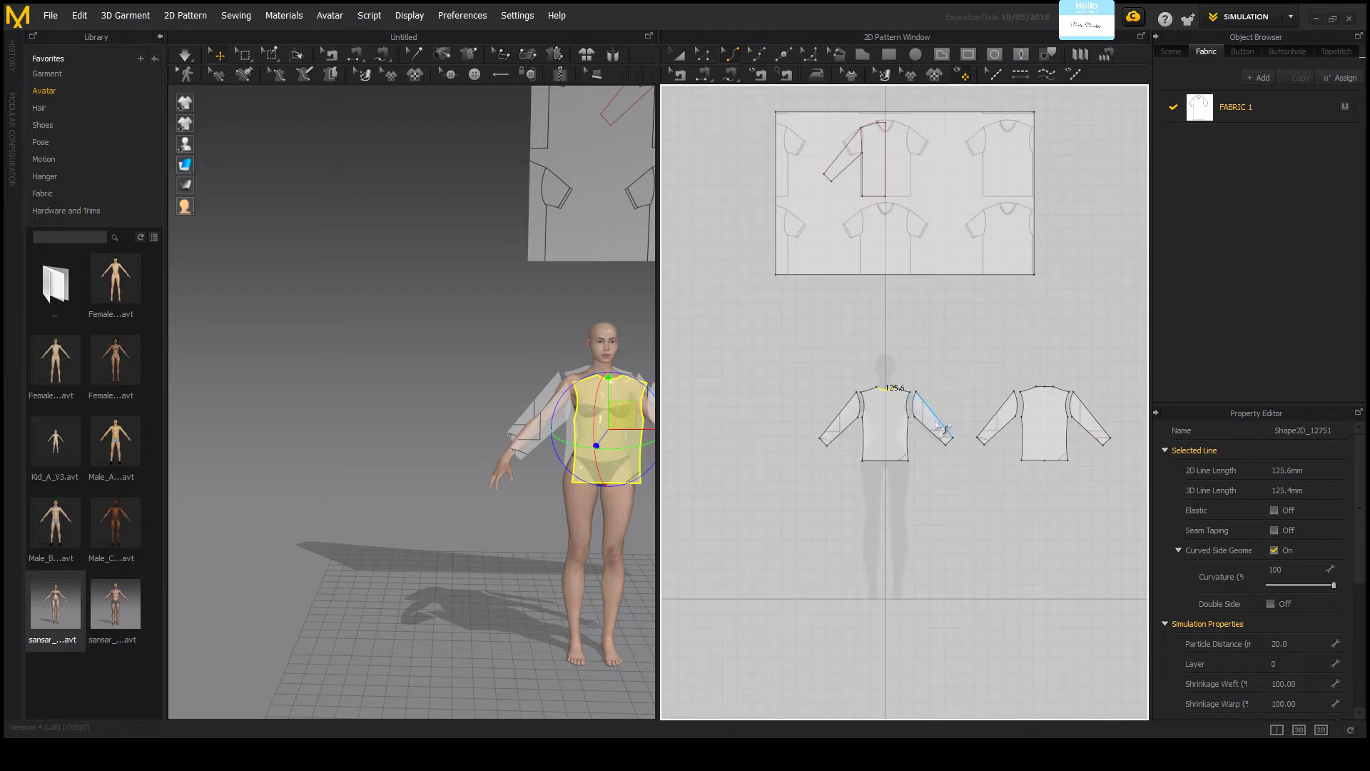
# Step: Delete the T-shirt reference sheet together with the body and sleeve outlines traced on it
pyautogui.moveTo(736, 313); pyautogui.dragTo(1056, 100)
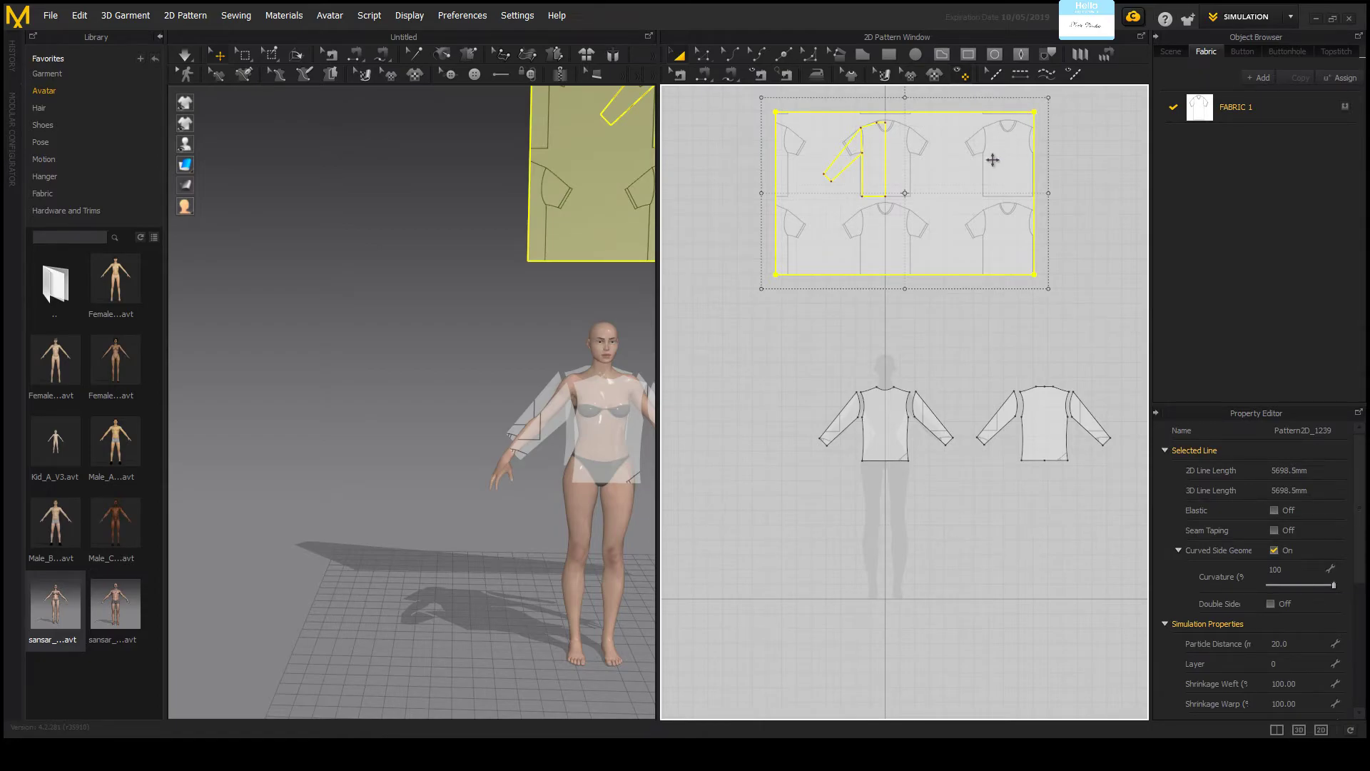
pyautogui.press('Delete')
pyautogui.scroll(-2, 892, 285)
pyautogui.scroll(5, 941, 354)
pyautogui.scroll(-6, 1018, 437)
pyautogui.scroll(3, 1014, 450)
pyautogui.click(1015, 451)
pyautogui.scroll(4, 1014, 451)
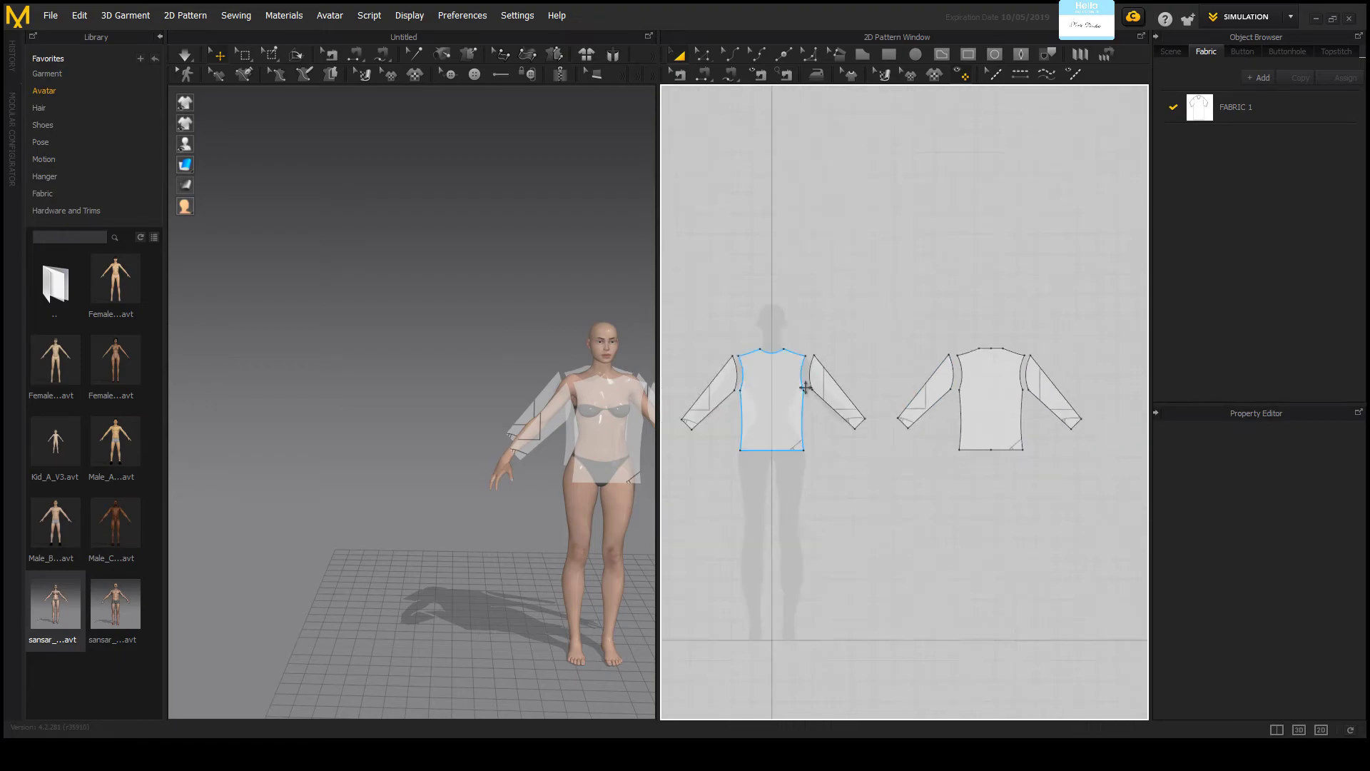
# Step: Sew the front body's armhole to the adjoining sleeve edge at the avatar's right arm with Segment Sewing
pyautogui.scroll(-2, 765, 374)
pyautogui.scroll(-1, 789, 435)
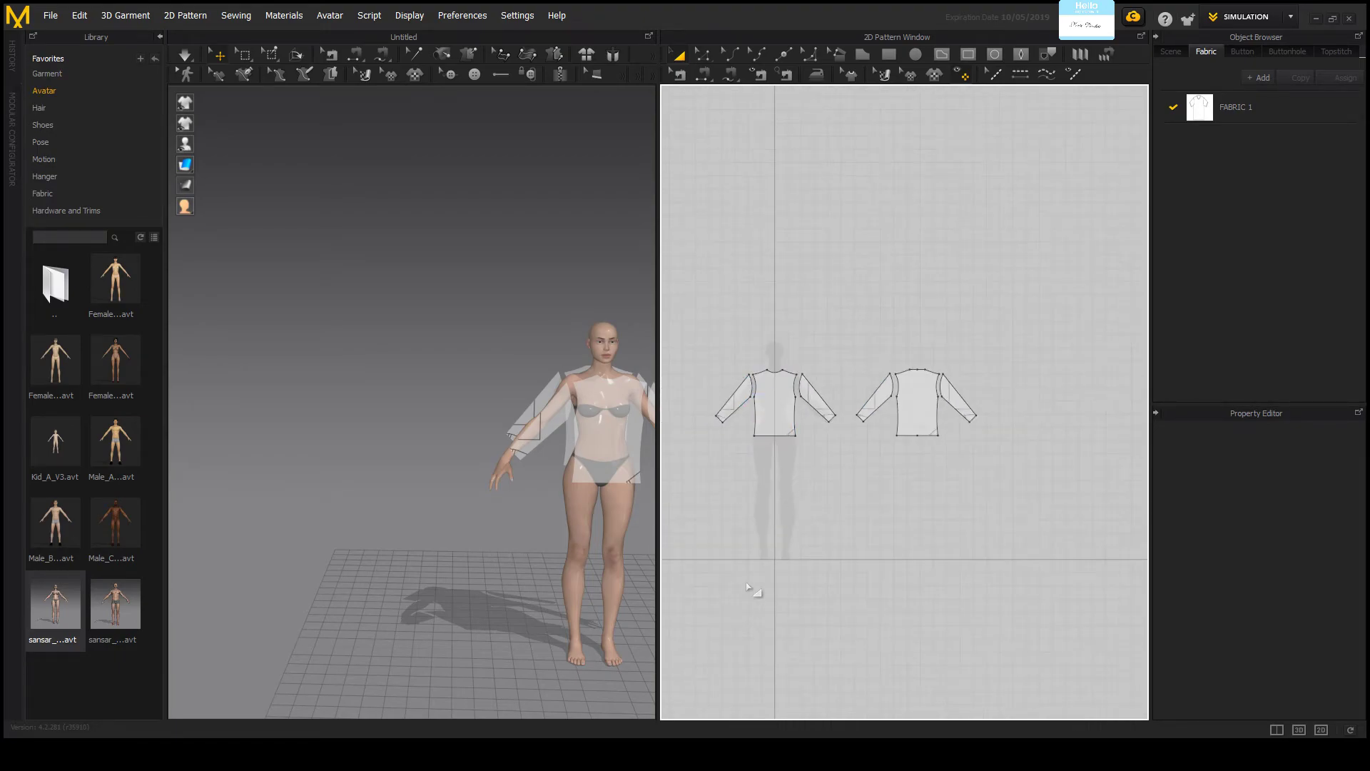
pyautogui.click(705, 75)
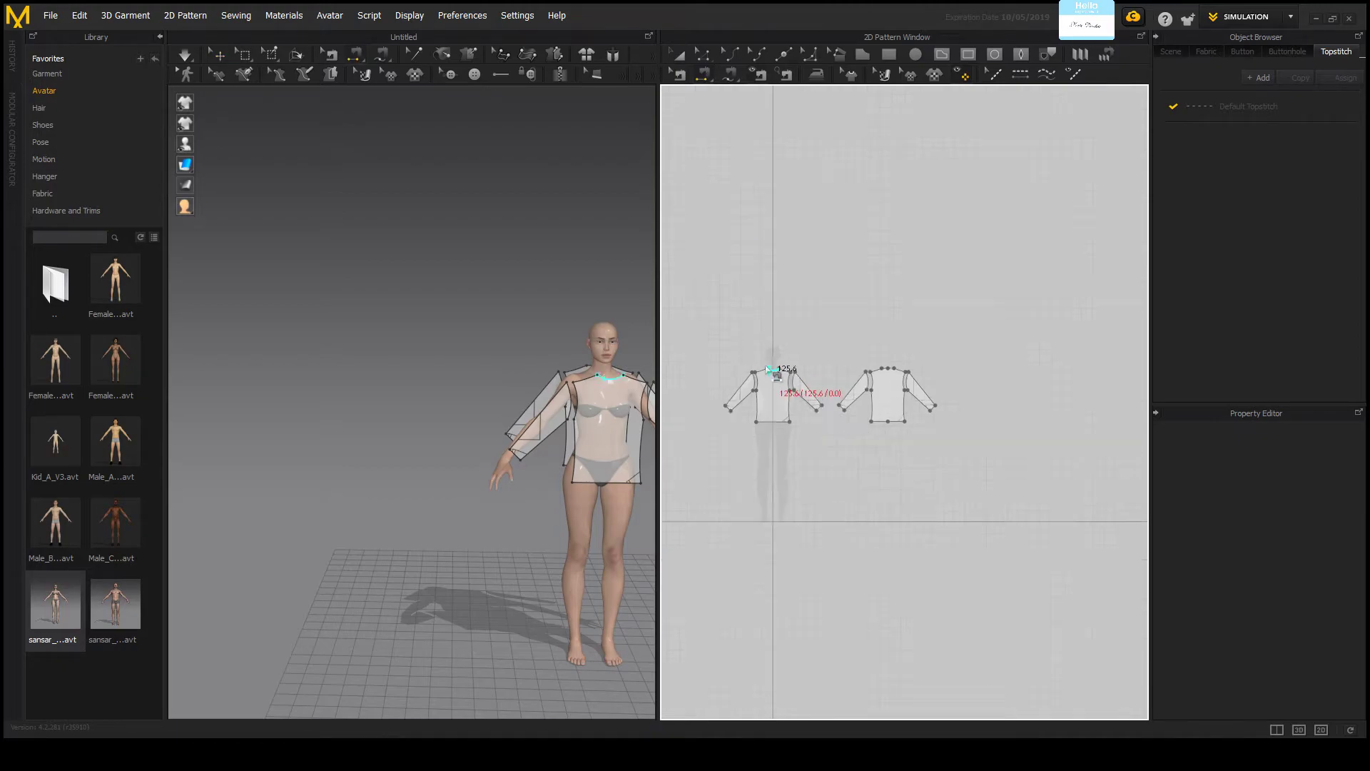
pyautogui.scroll(5, 757, 389)
pyautogui.scroll(4, 868, 396)
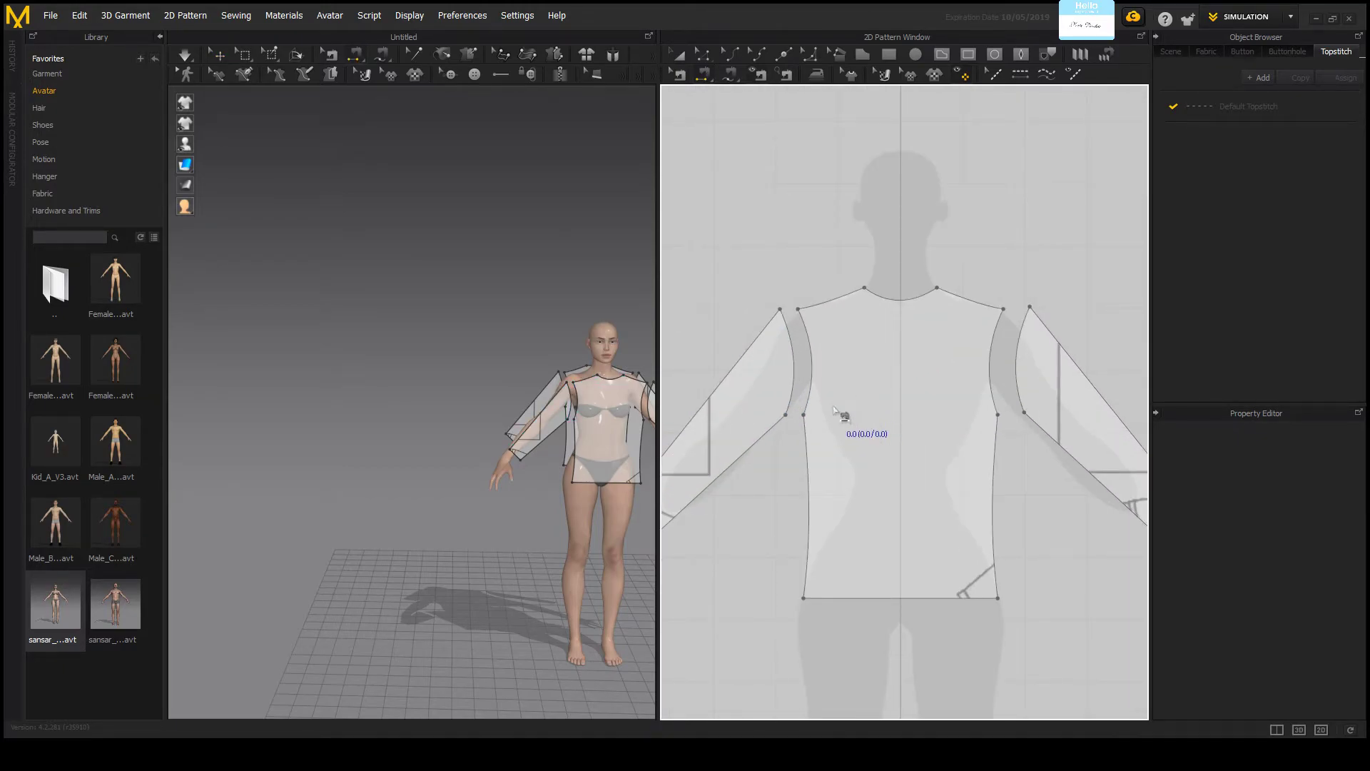
pyautogui.scroll(2, 784, 371)
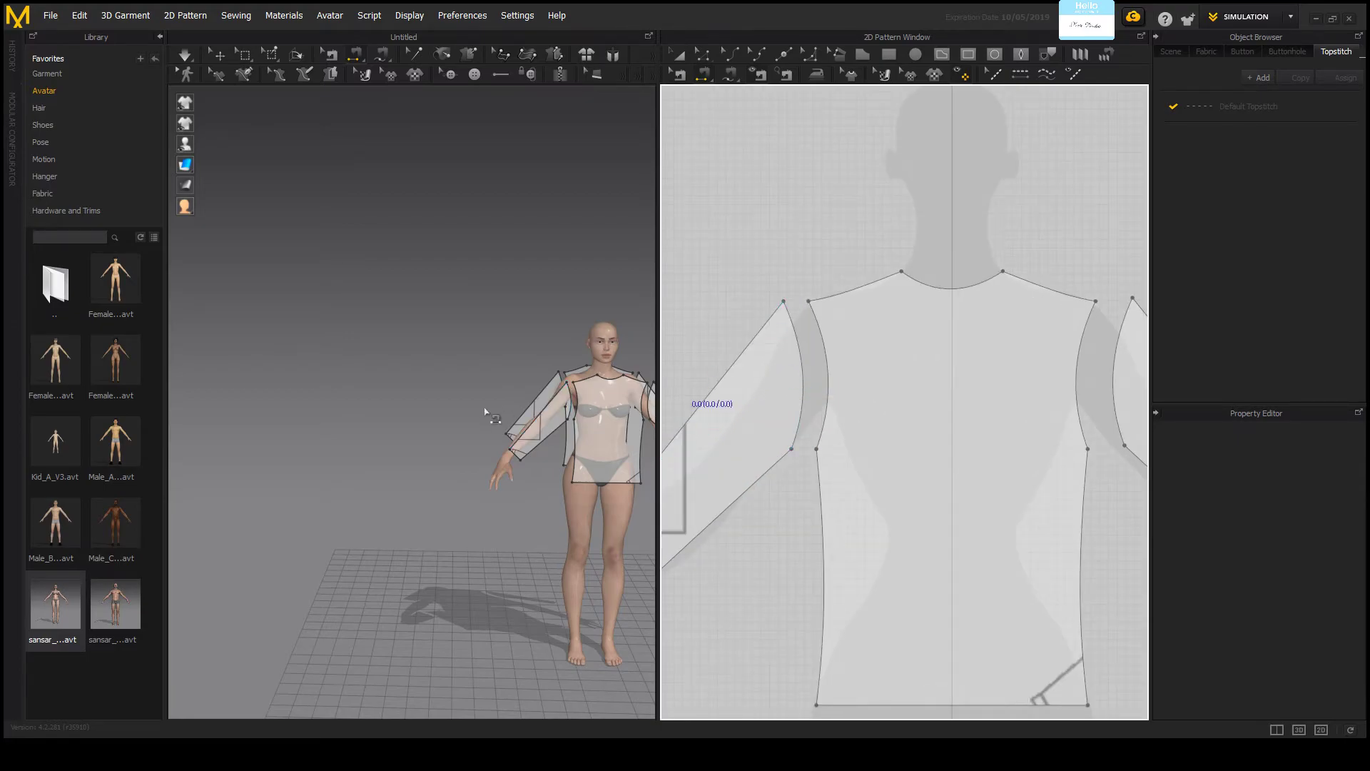
pyautogui.scroll(-5, 519, 416)
pyautogui.scroll(3, 635, 458)
pyautogui.moveTo(628, 453); pyautogui.dragTo(610, 447, button='right')
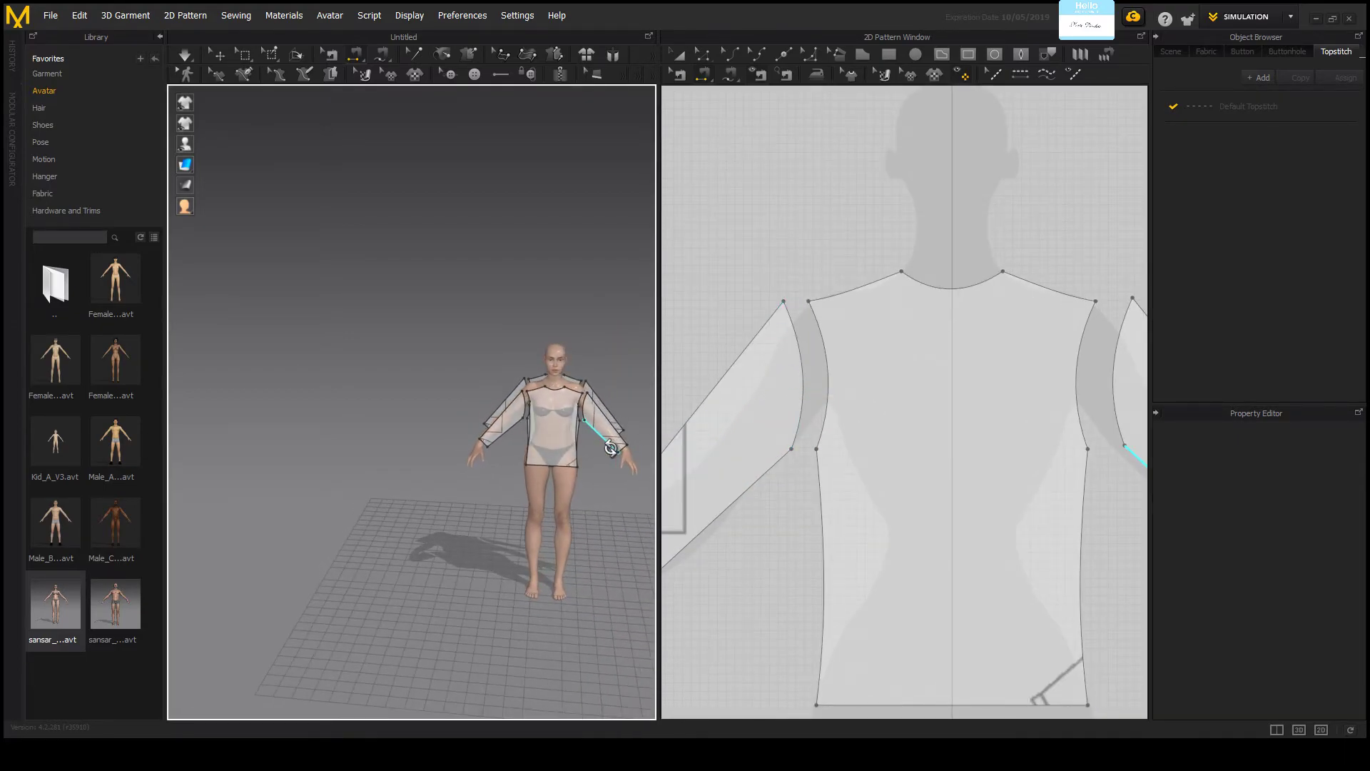
pyautogui.click(825, 346)
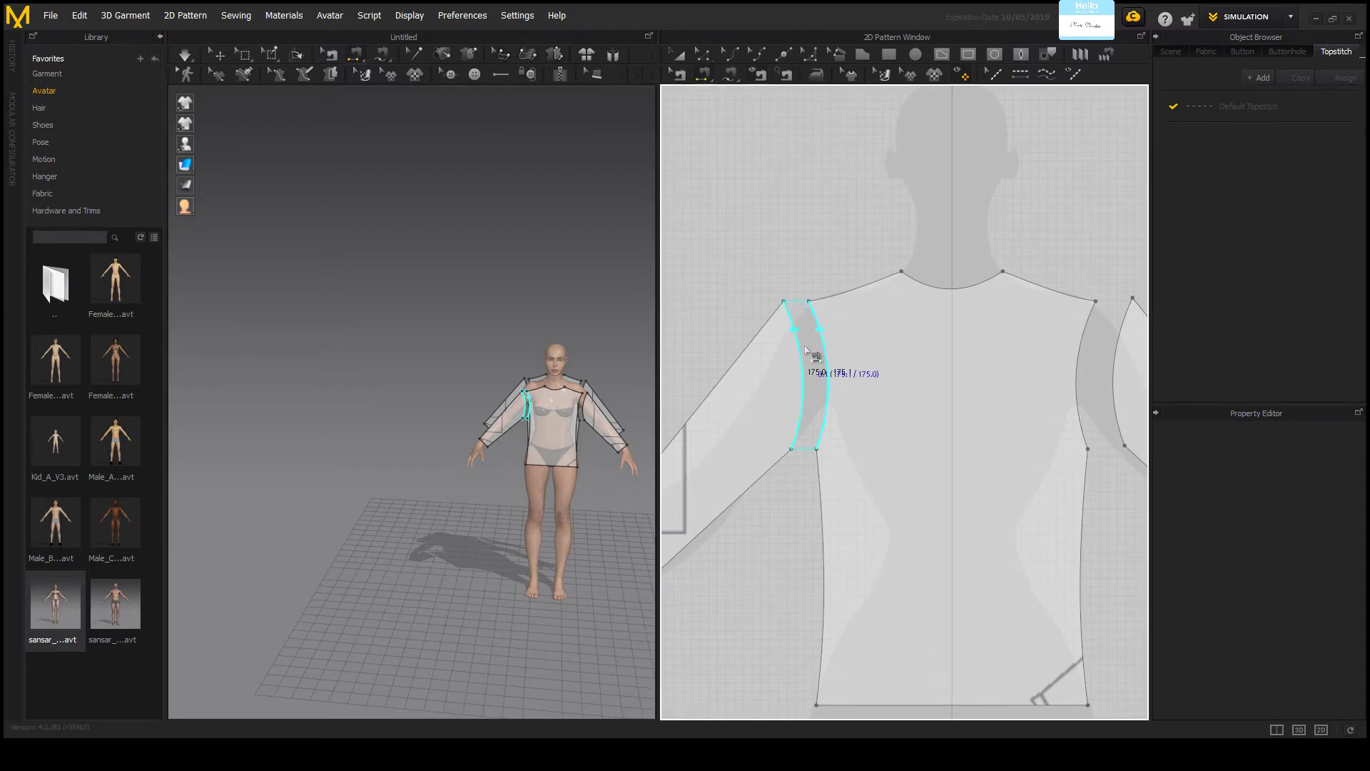
pyautogui.click(798, 351)
# Step: Sew the sleeve edge at the avatar's left arm to the front body's matching armhole
pyautogui.scroll(1, 581, 431)
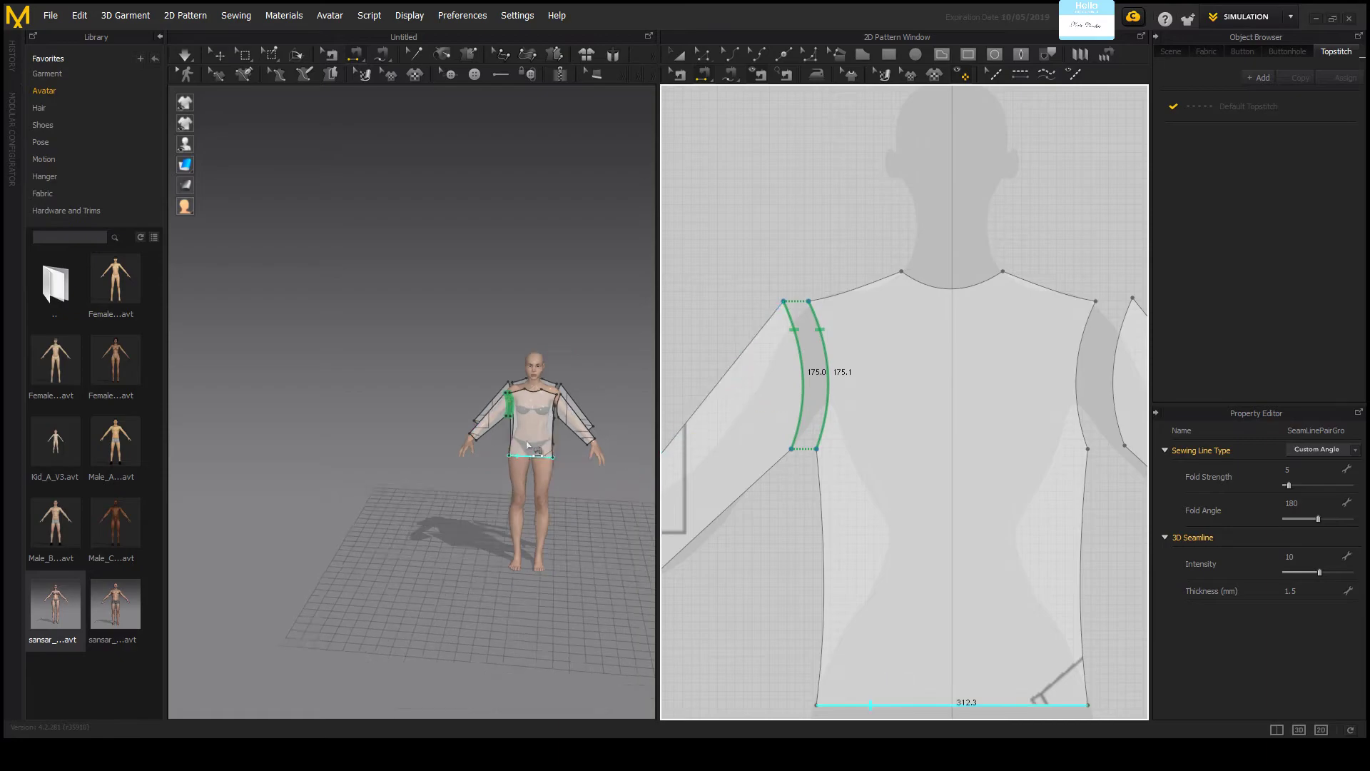
pyautogui.scroll(-3, 583, 431)
pyautogui.scroll(-3, 927, 382)
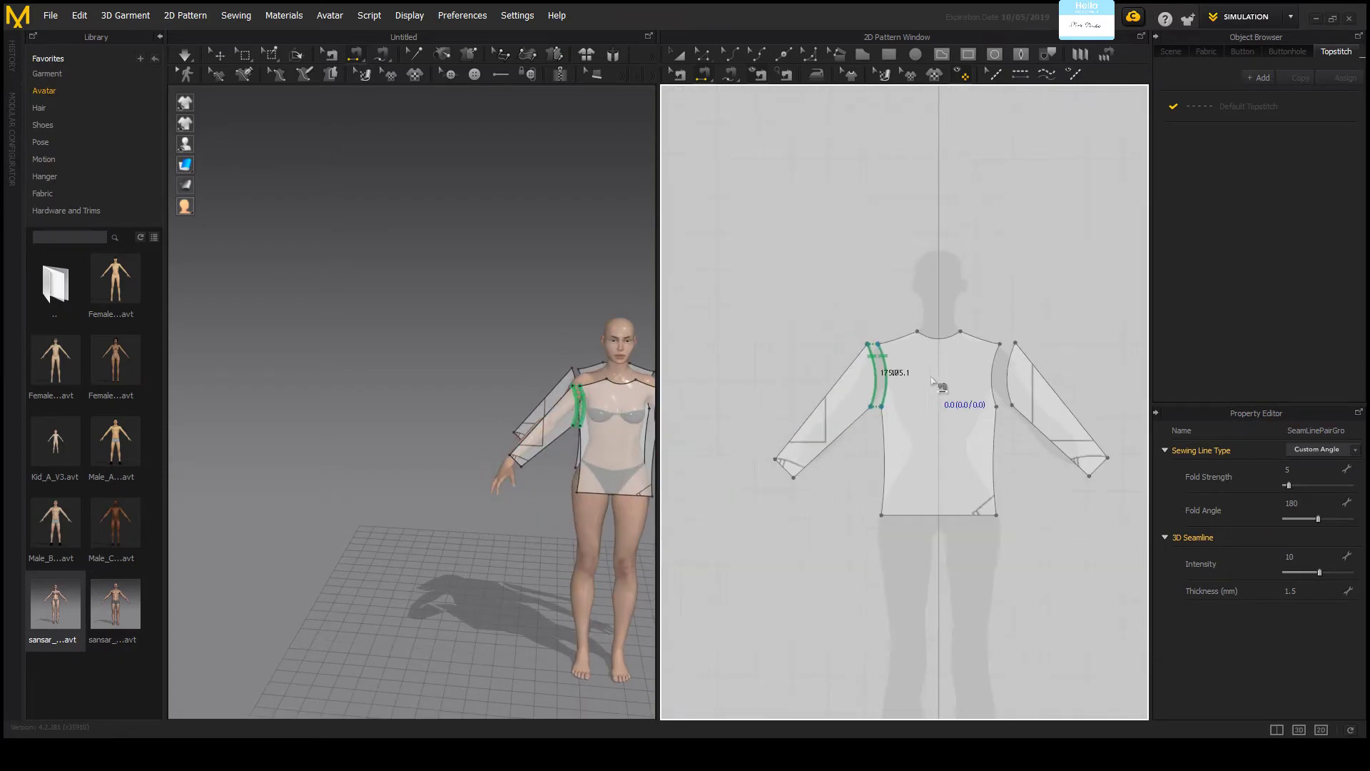
pyautogui.click(1009, 370)
pyautogui.scroll(-2, 585, 414)
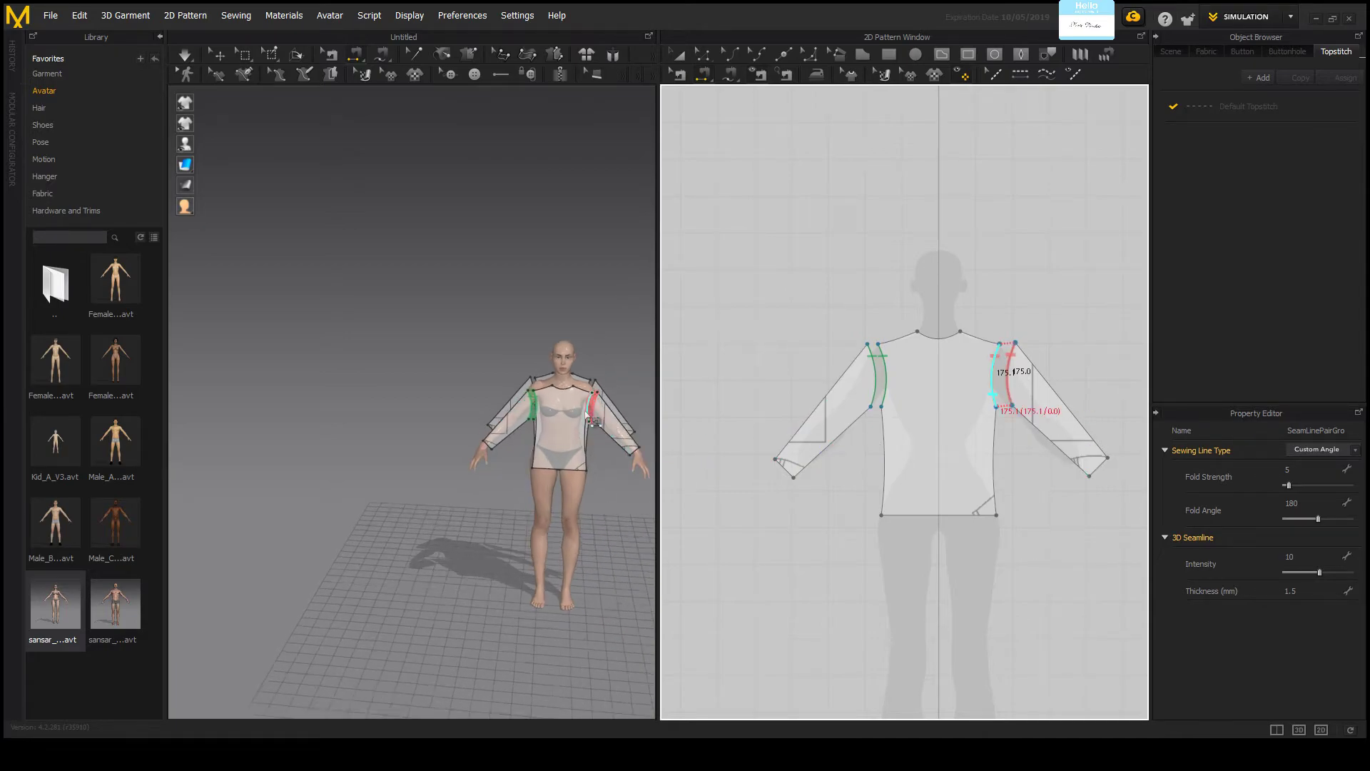
pyautogui.click(588, 414)
pyautogui.scroll(1, 582, 531)
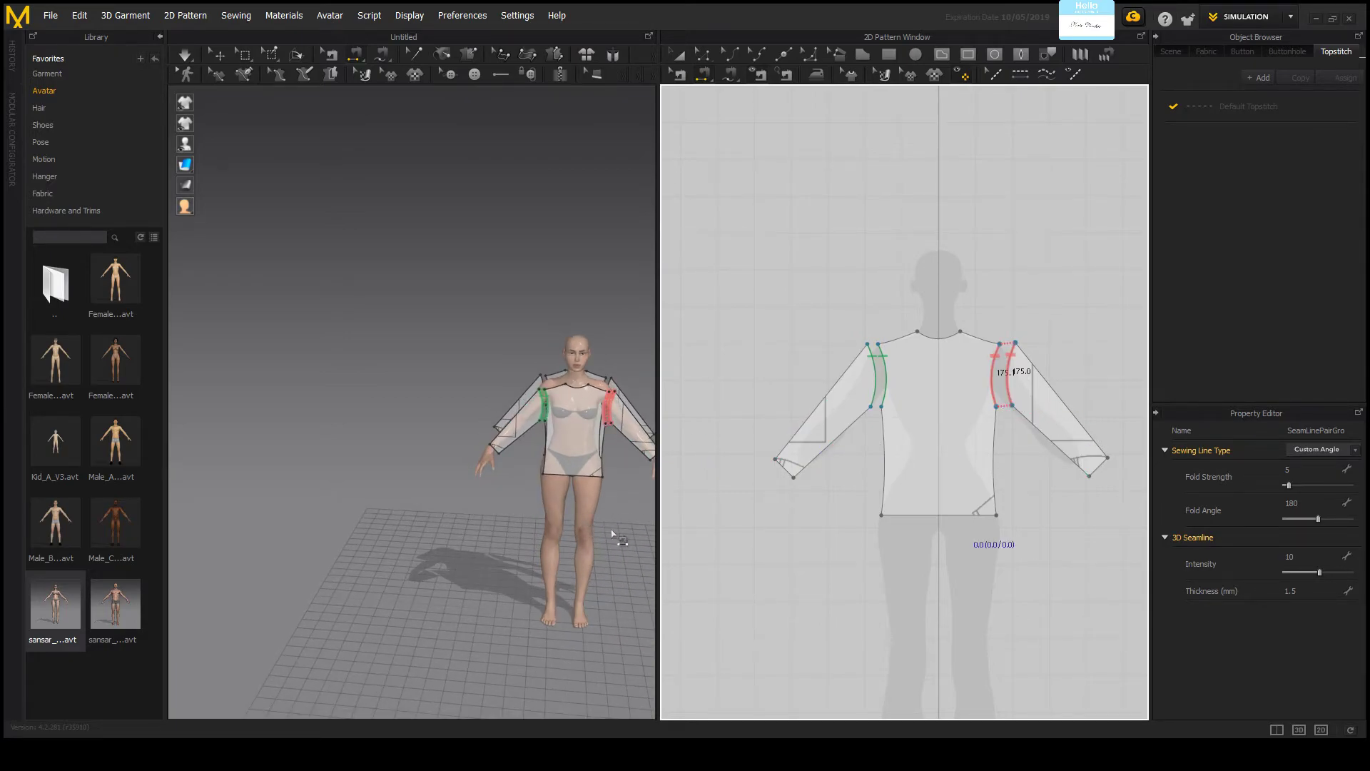
# Step: Examine both front armhole seams on the avatar and the side edges of the front and back patterns
pyautogui.click(611, 533)
pyautogui.press('3')
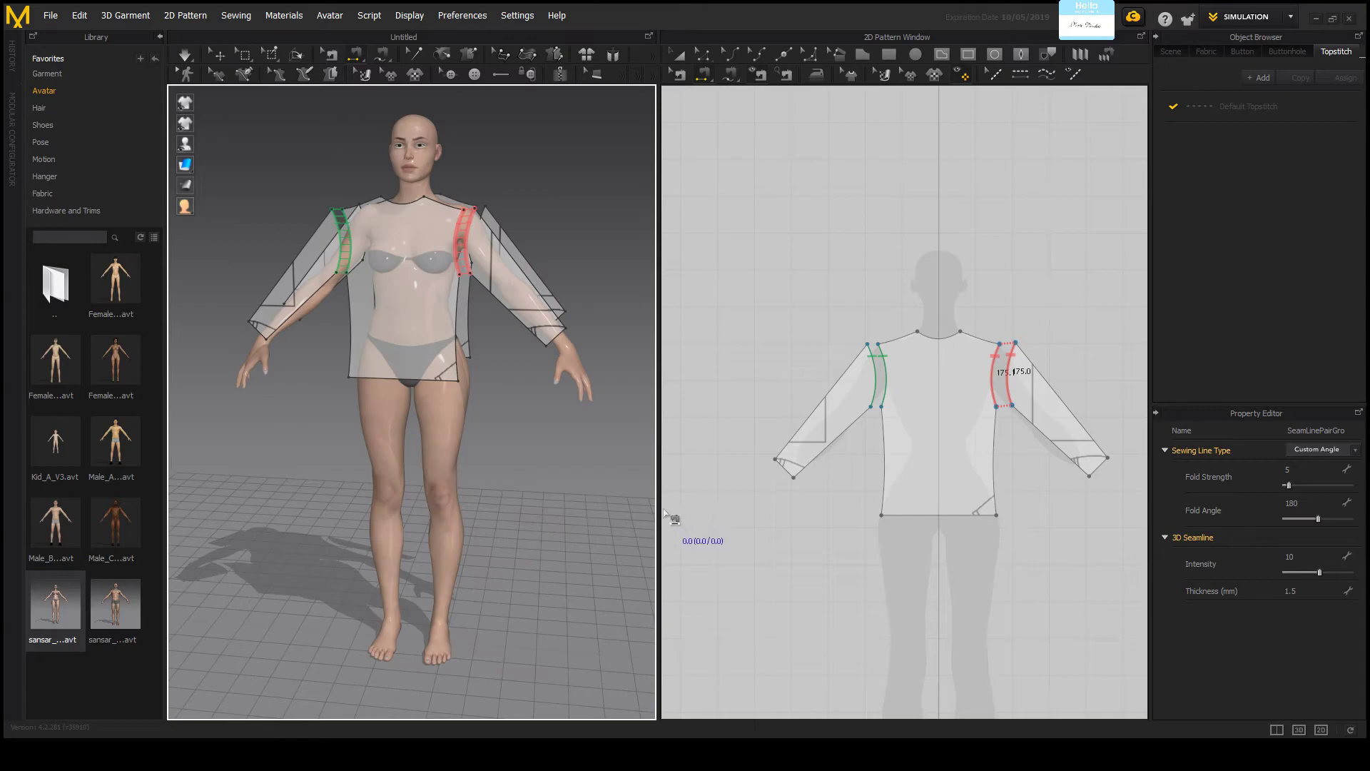
pyautogui.press('space')
pyautogui.scroll(-3, 901, 385)
pyautogui.scroll(-3, 892, 379)
pyautogui.scroll(4, 984, 380)
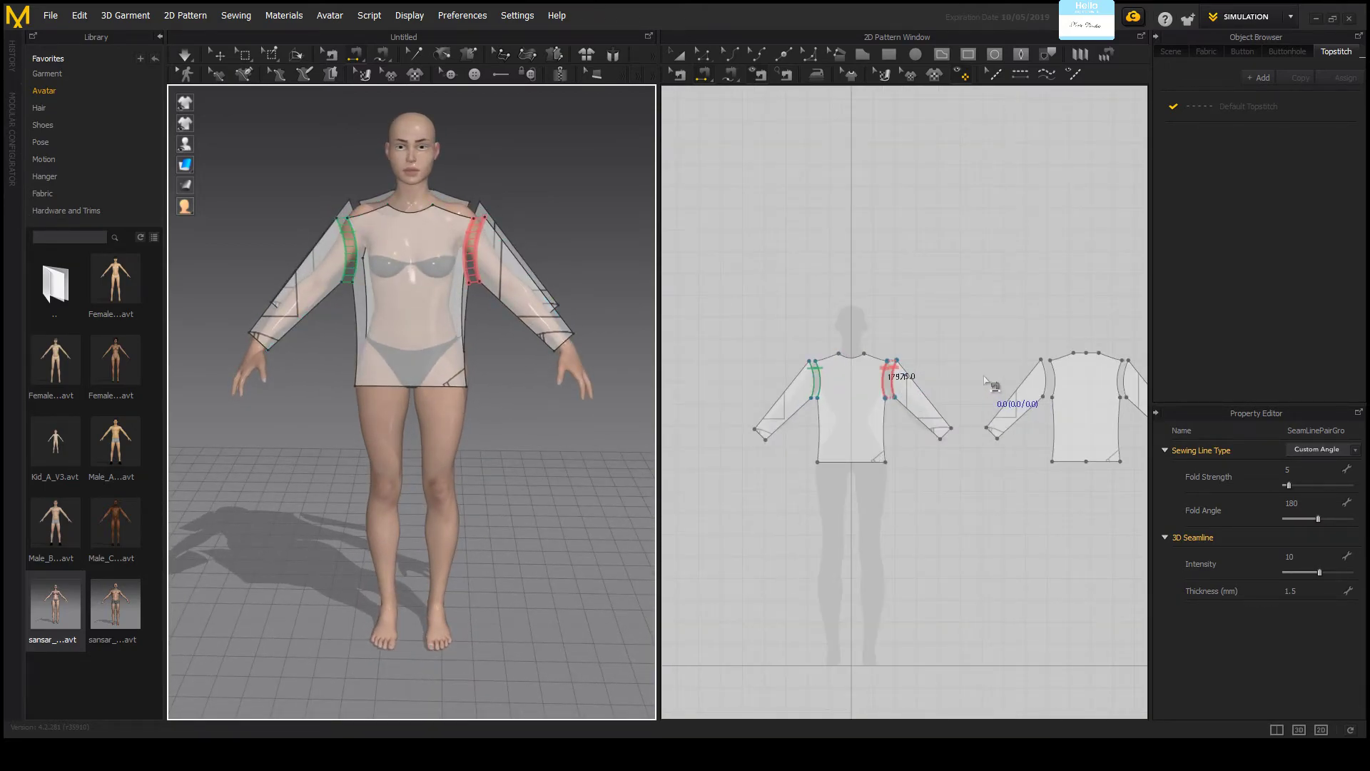
pyautogui.scroll(-2, 895, 374)
pyautogui.scroll(3, 887, 420)
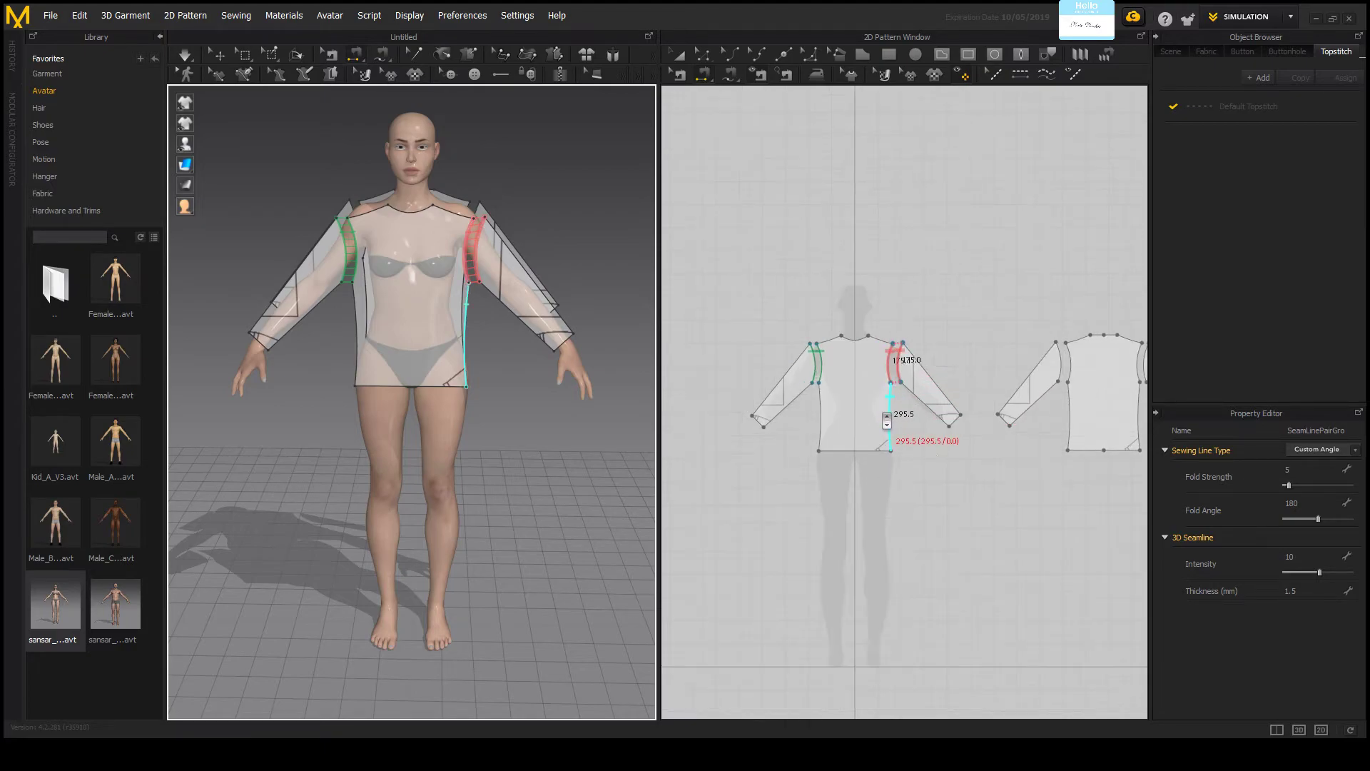
# Step: Sew the outer edges of the front and back sleeve patterns together along the avatar's right arm
pyautogui.scroll(-3, 1041, 440)
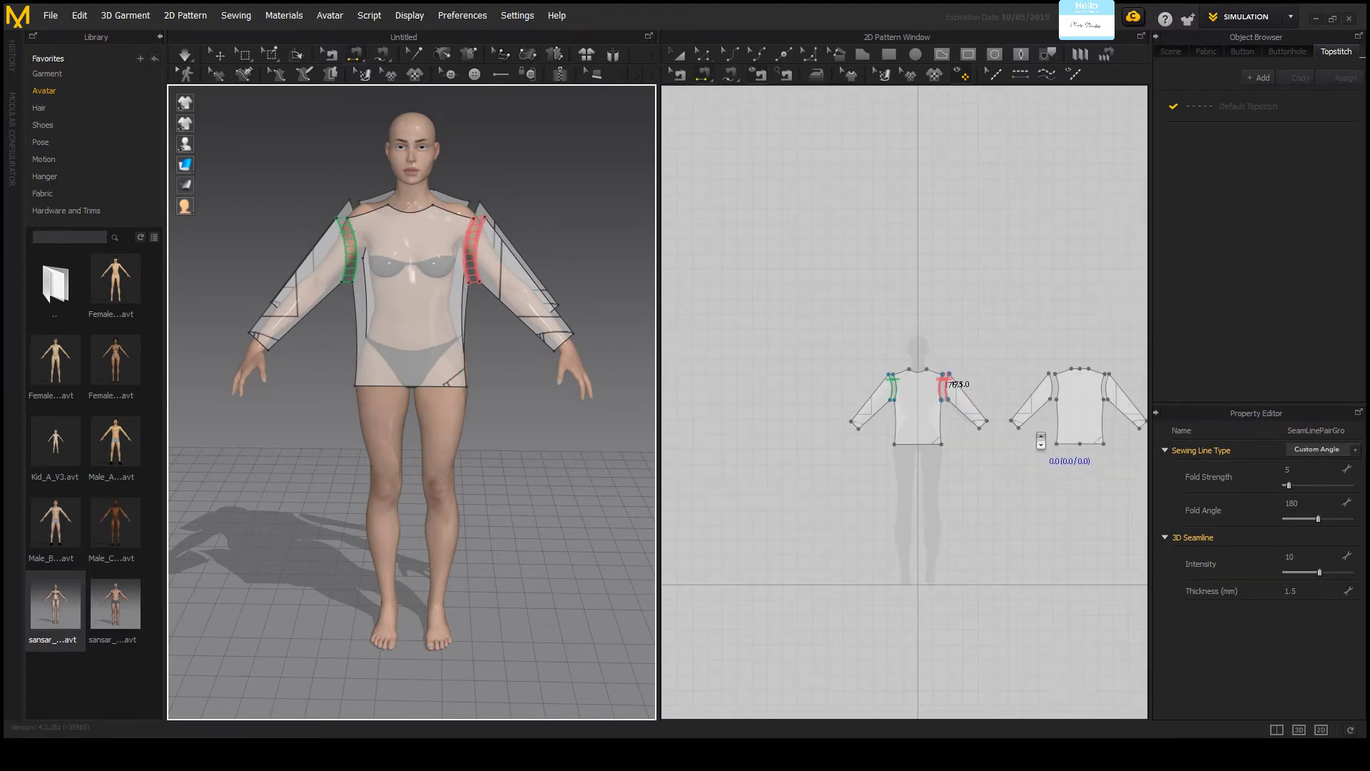
pyautogui.scroll(2, 1041, 440)
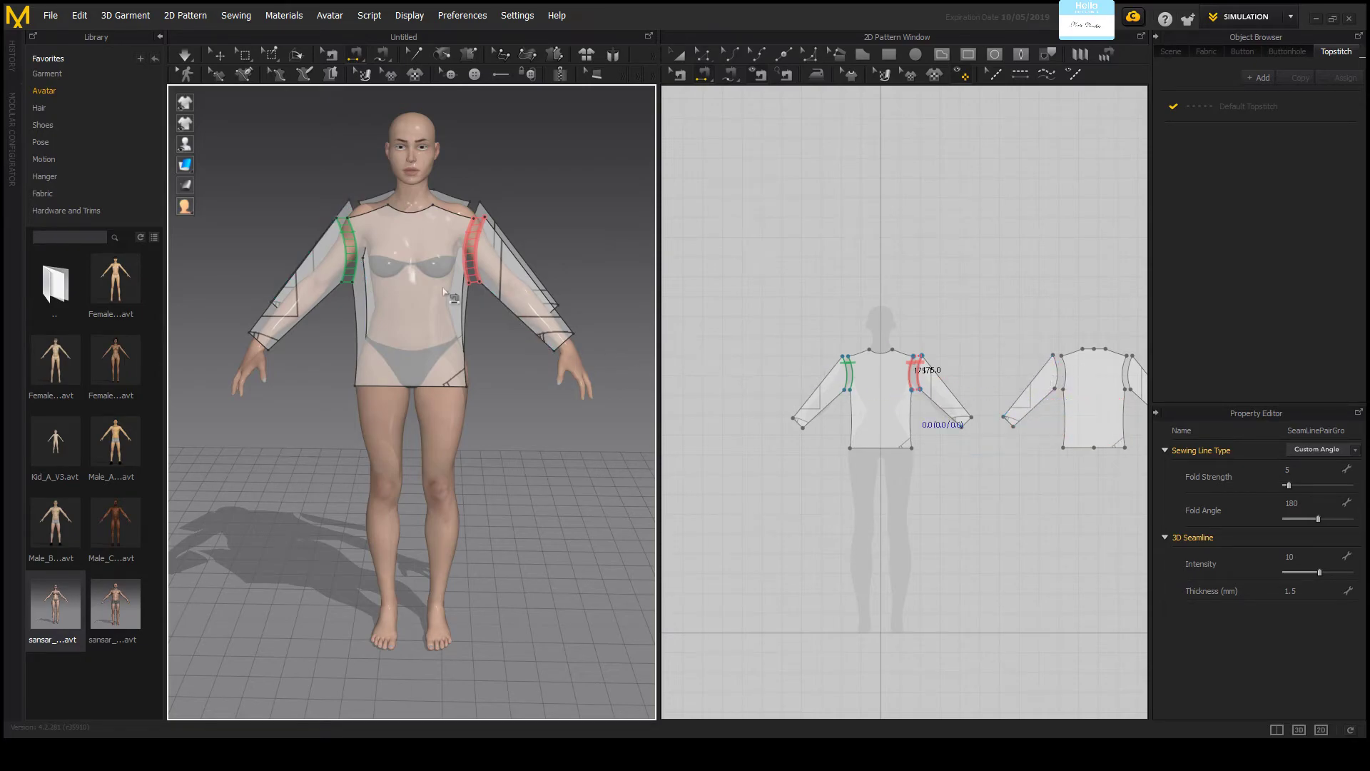
pyautogui.moveTo(486, 314); pyautogui.dragTo(606, 364, button='right')
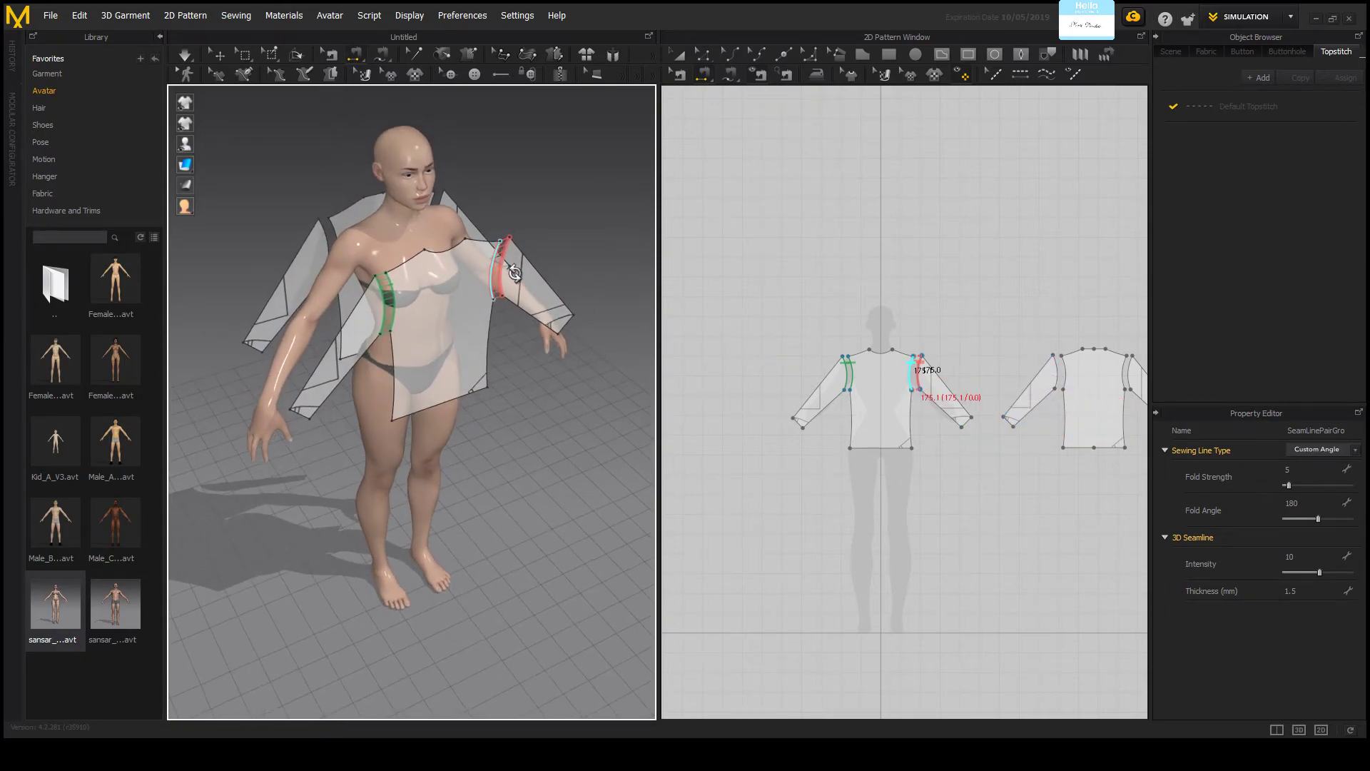
pyautogui.click(1054, 386)
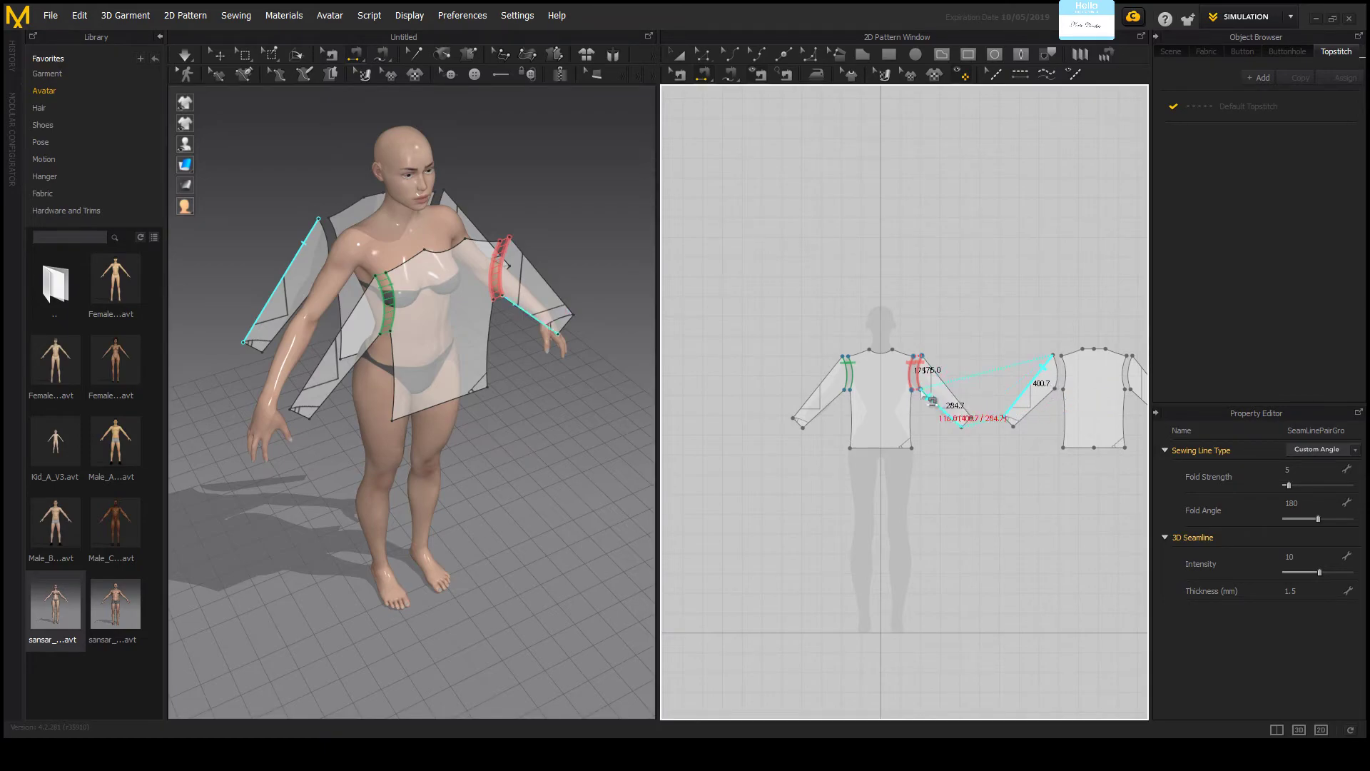
pyautogui.click(829, 379)
# Step: Sew the outer edges of the front and back sleeve patterns together along the avatar's left arm
pyautogui.moveTo(368, 299); pyautogui.dragTo(297, 311, button='right')
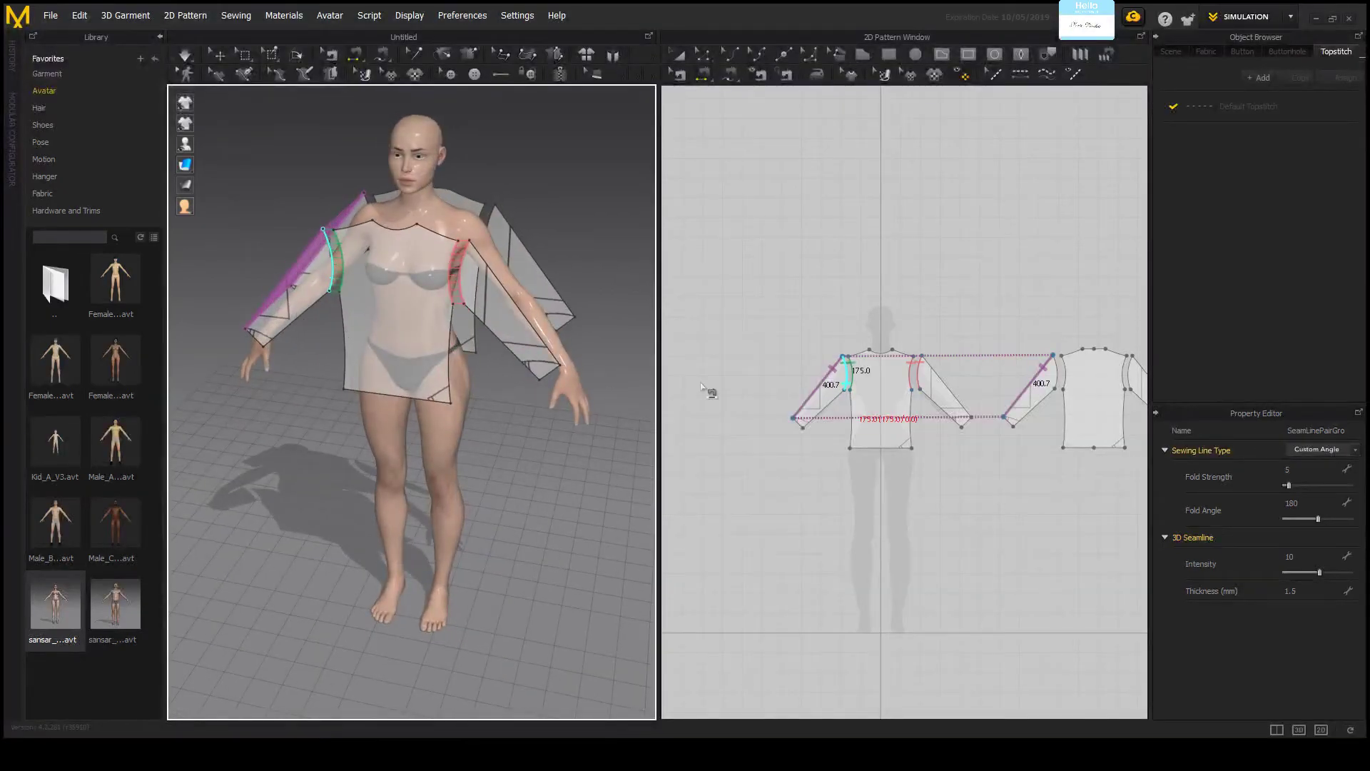
pyautogui.click(935, 367)
pyautogui.scroll(-3, 939, 376)
pyautogui.scroll(4, 1052, 384)
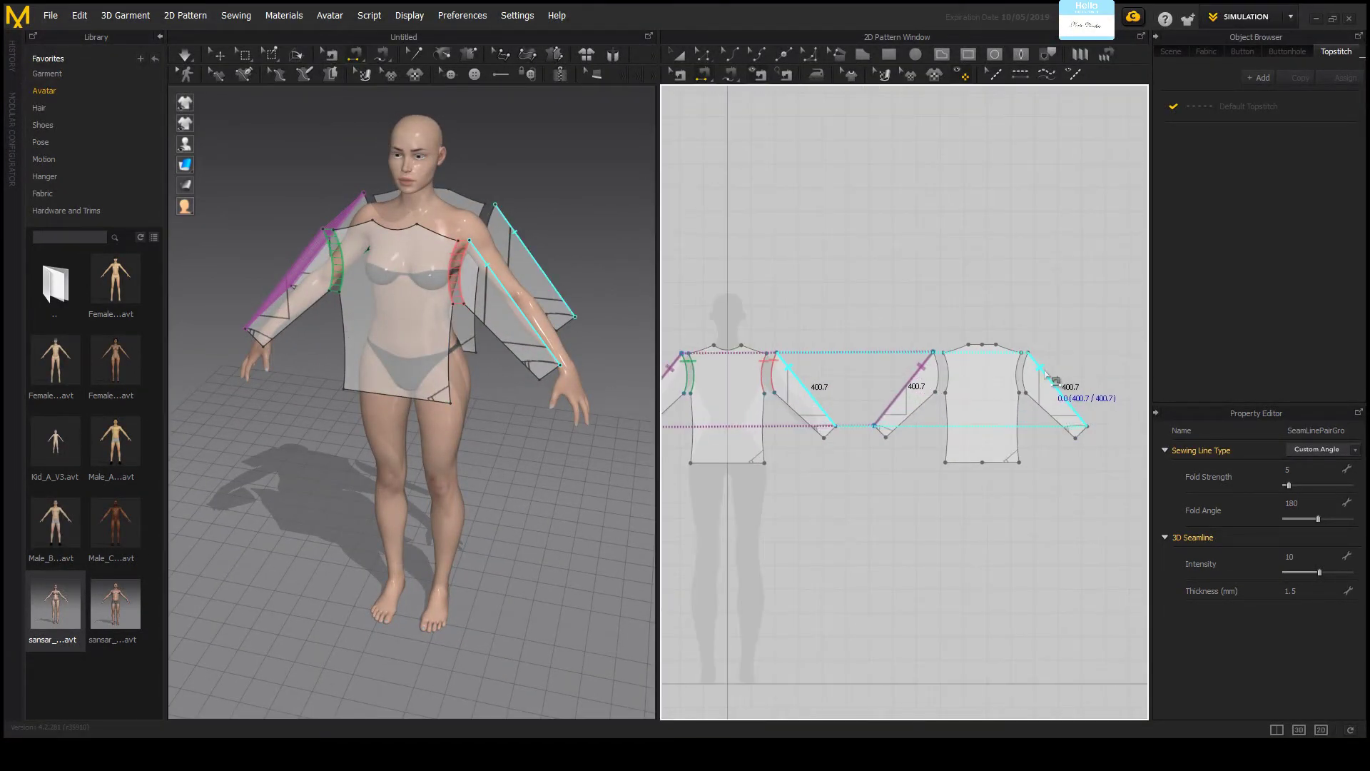
pyautogui.click(1045, 372)
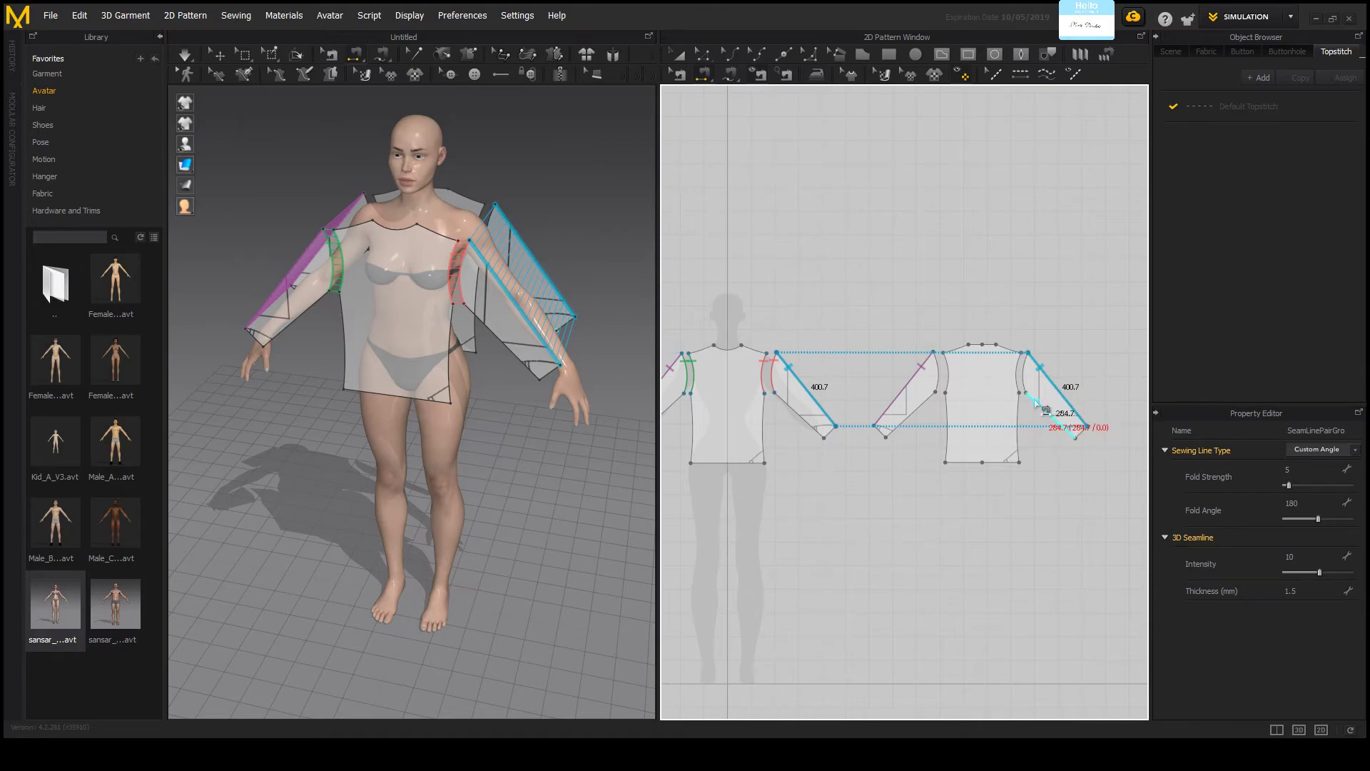
# Step: Sew the underarm edges of the front and back sleeves together on both of the avatar's arms
pyautogui.click(1036, 403)
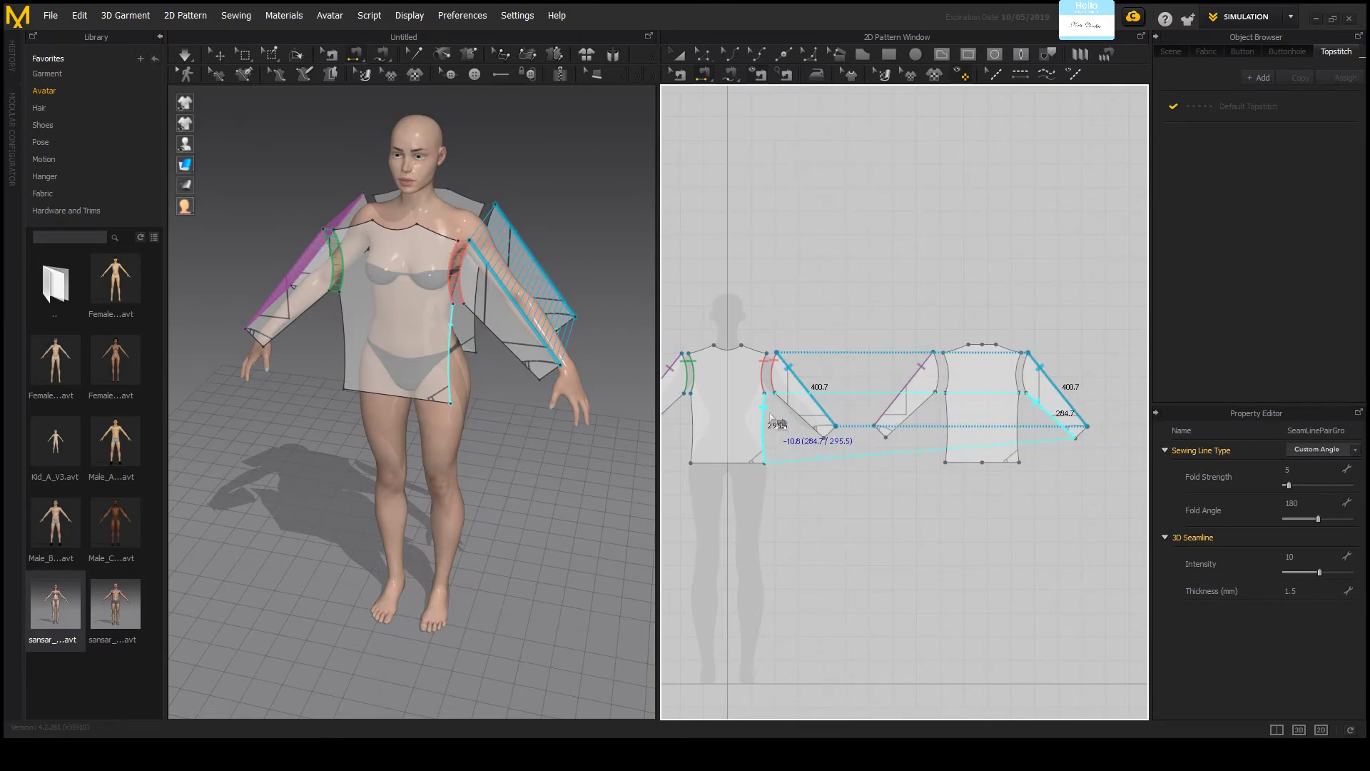
pyautogui.click(792, 409)
pyautogui.scroll(-2, 811, 456)
pyautogui.scroll(2, 764, 437)
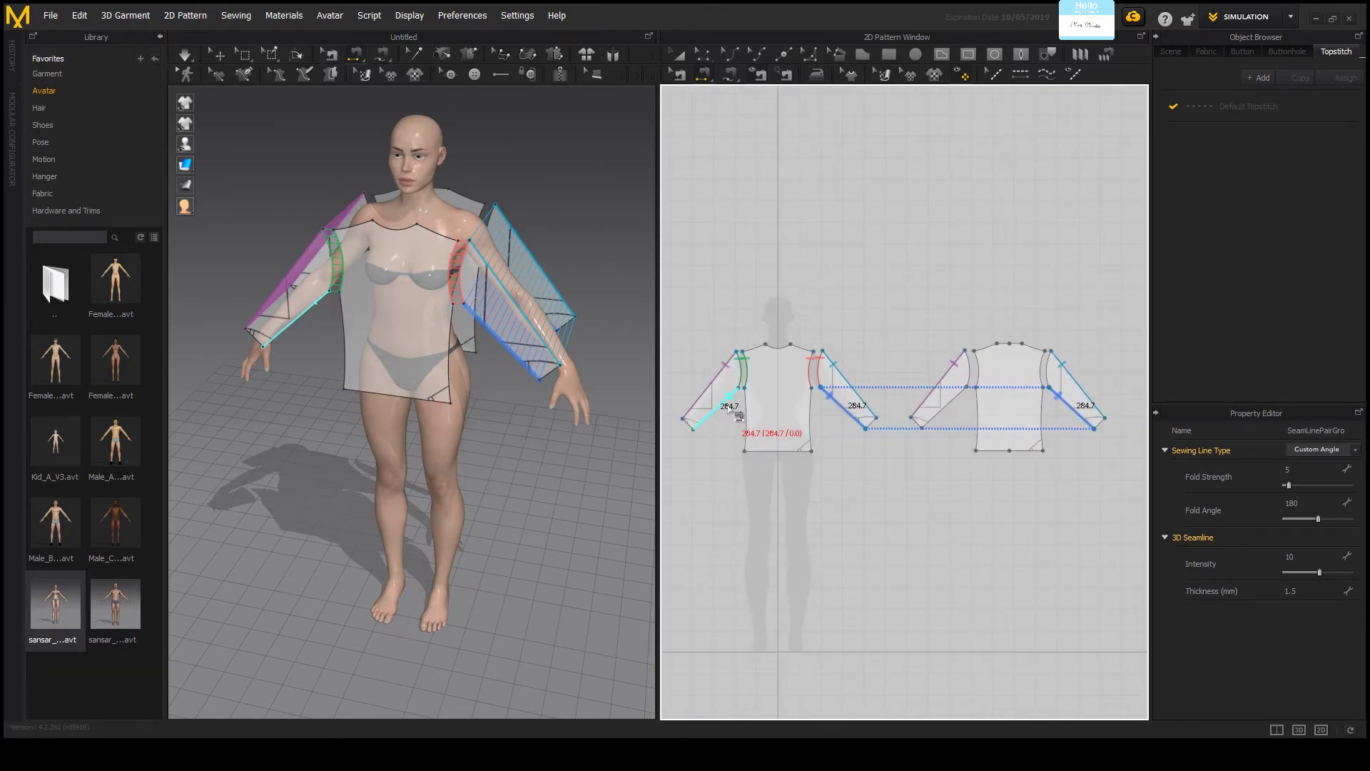
pyautogui.click(745, 409)
pyautogui.click(957, 398)
pyautogui.moveTo(461, 386); pyautogui.dragTo(491, 405, button='right')
pyautogui.press('Escape')
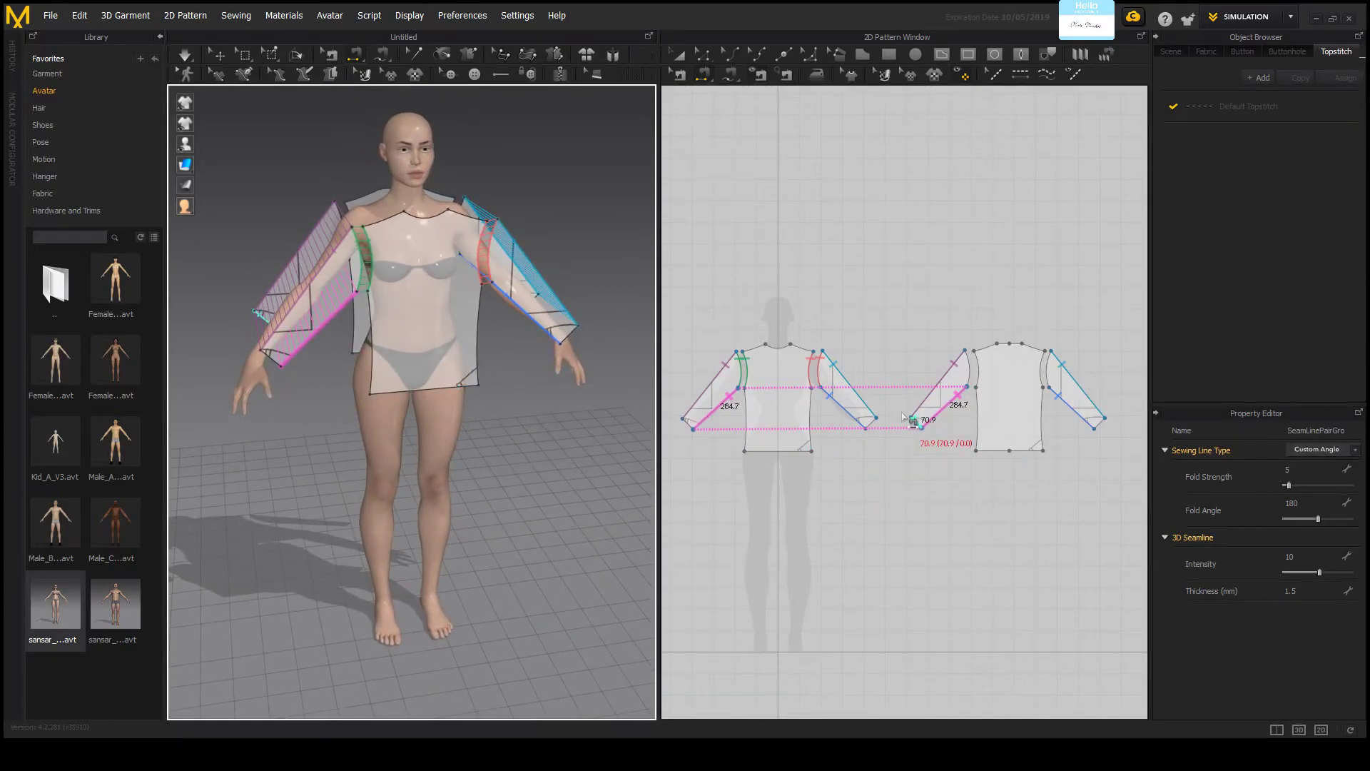
# Step: Delete the extra middle points from the neckline and the hem of the back body pattern
pyautogui.click(708, 63)
pyautogui.scroll(-1, 954, 384)
pyautogui.scroll(4, 974, 365)
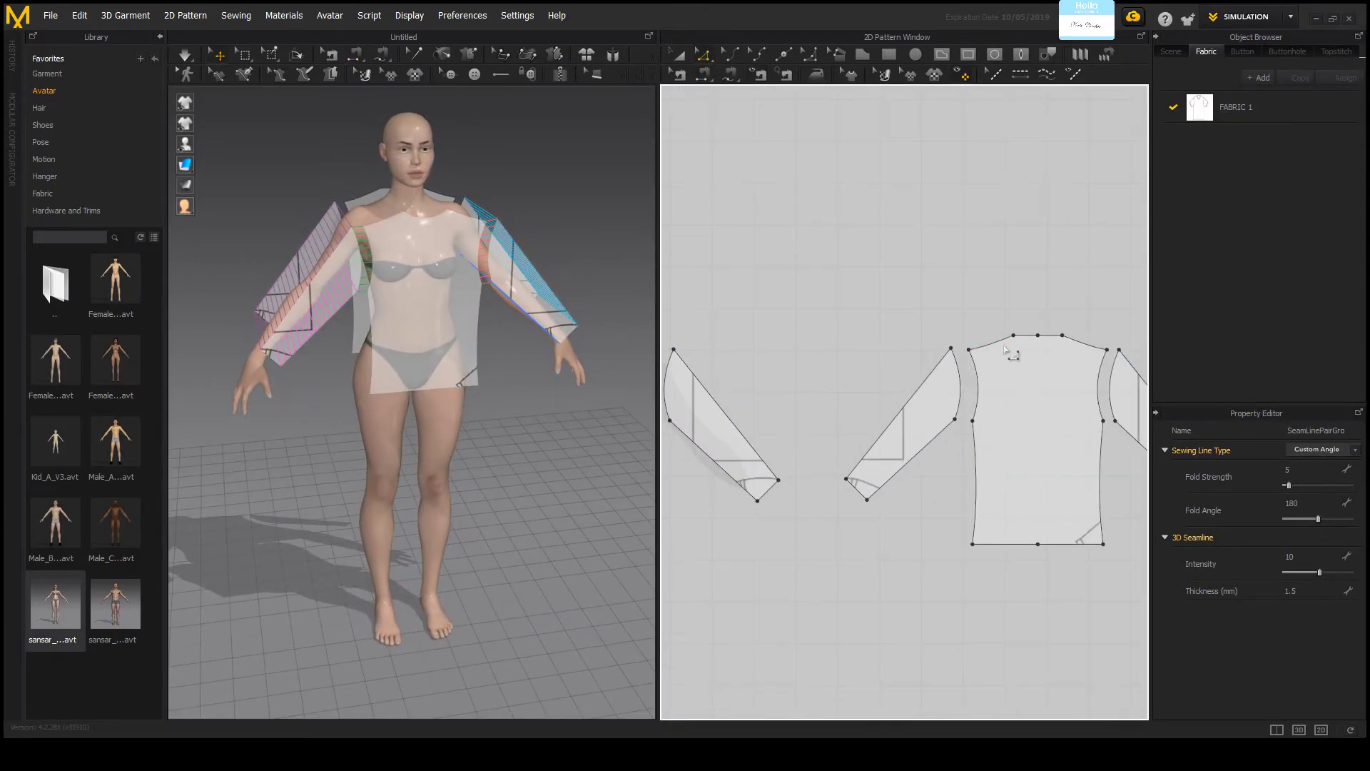
pyautogui.scroll(-1, 1015, 350)
pyautogui.click(1033, 338)
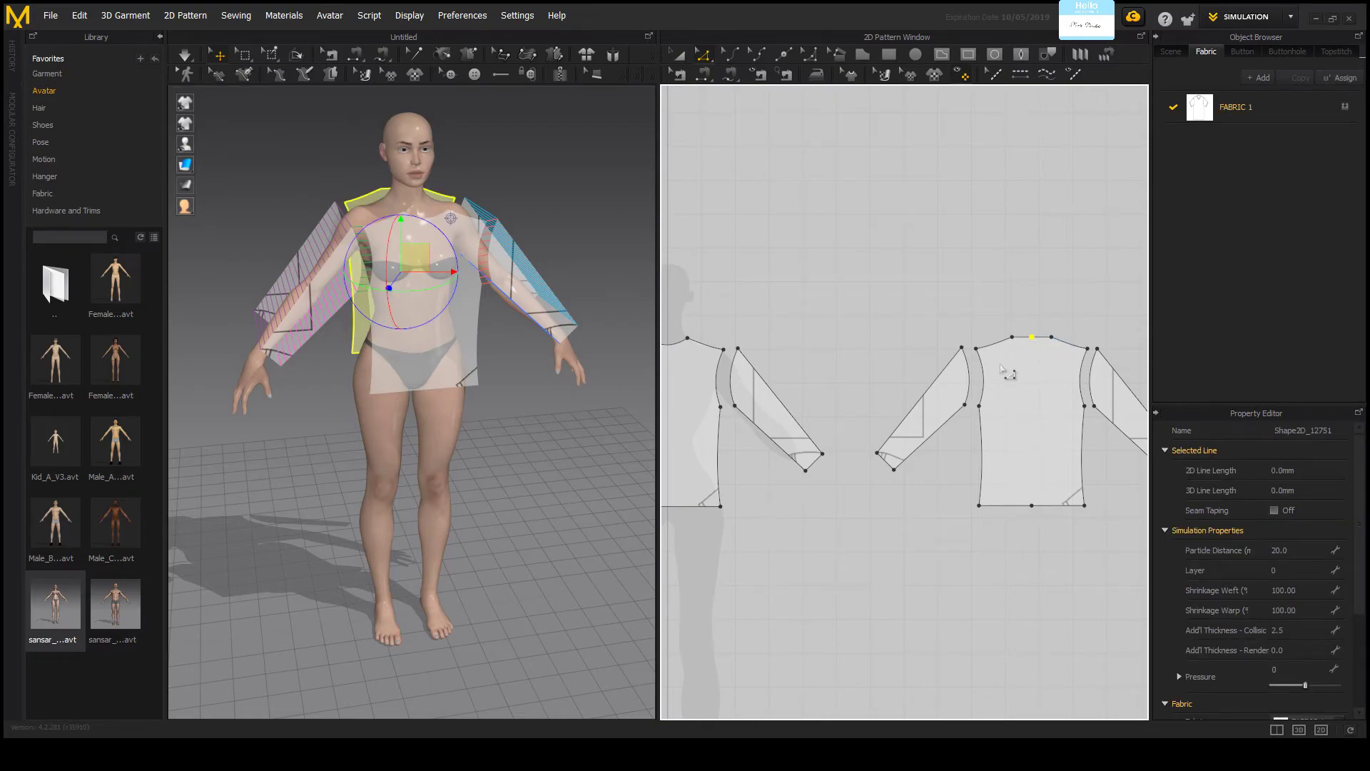
pyautogui.press('Delete')
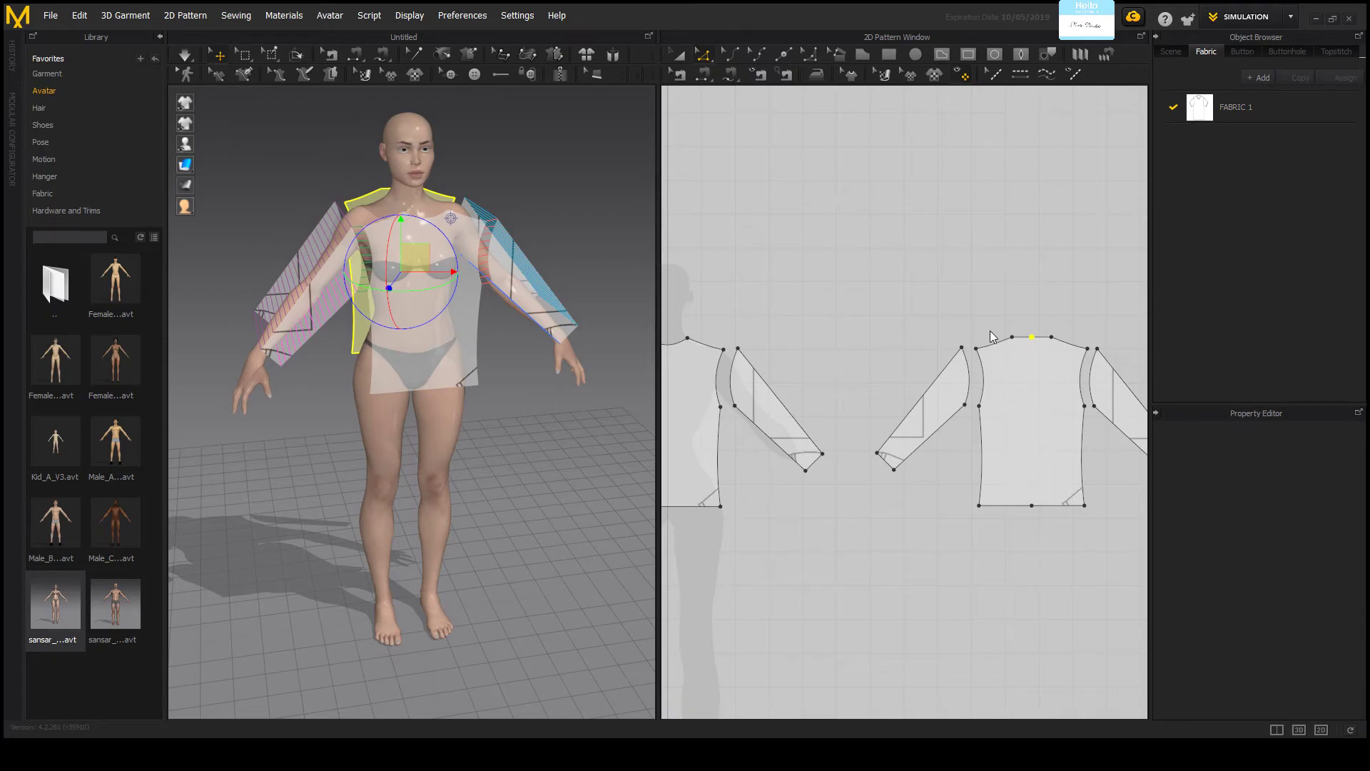
pyautogui.scroll(-3, 1033, 353)
pyautogui.scroll(5, 1021, 327)
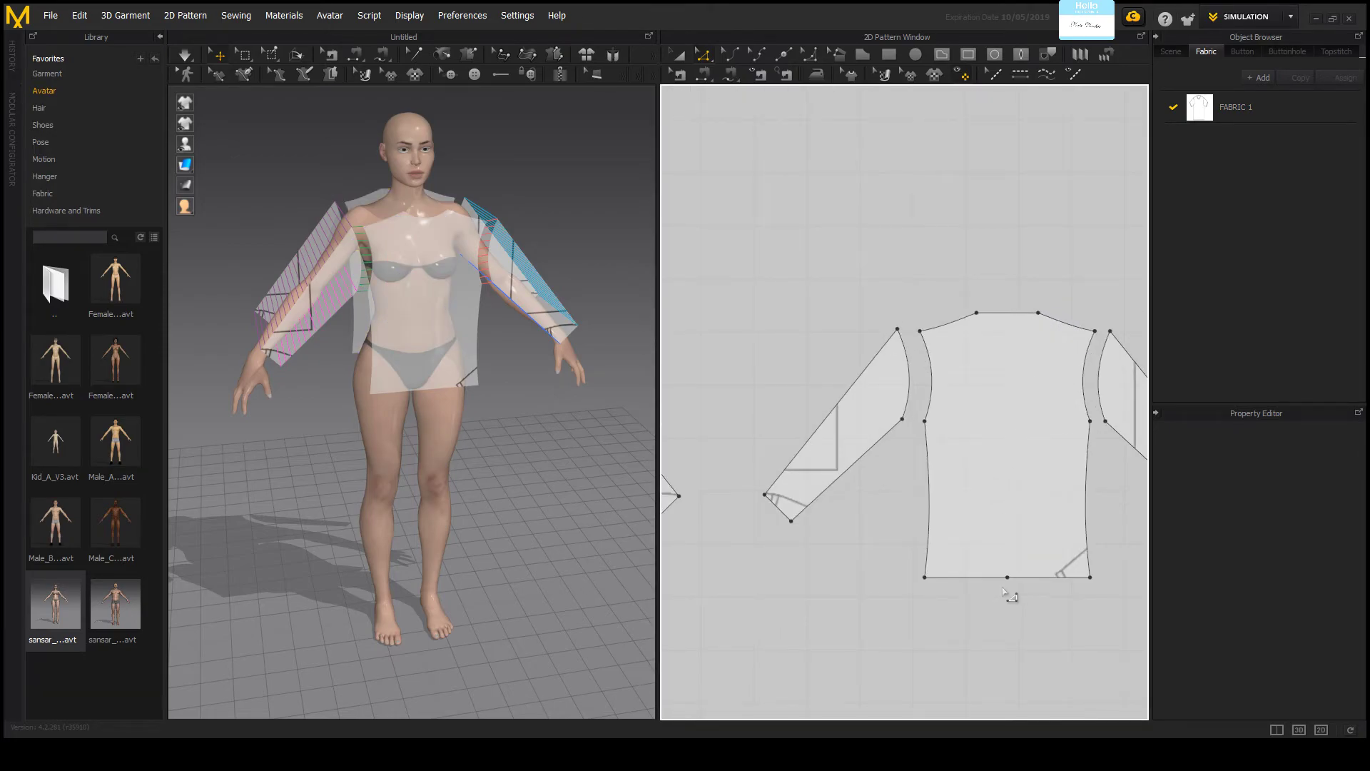
pyautogui.click(1007, 577)
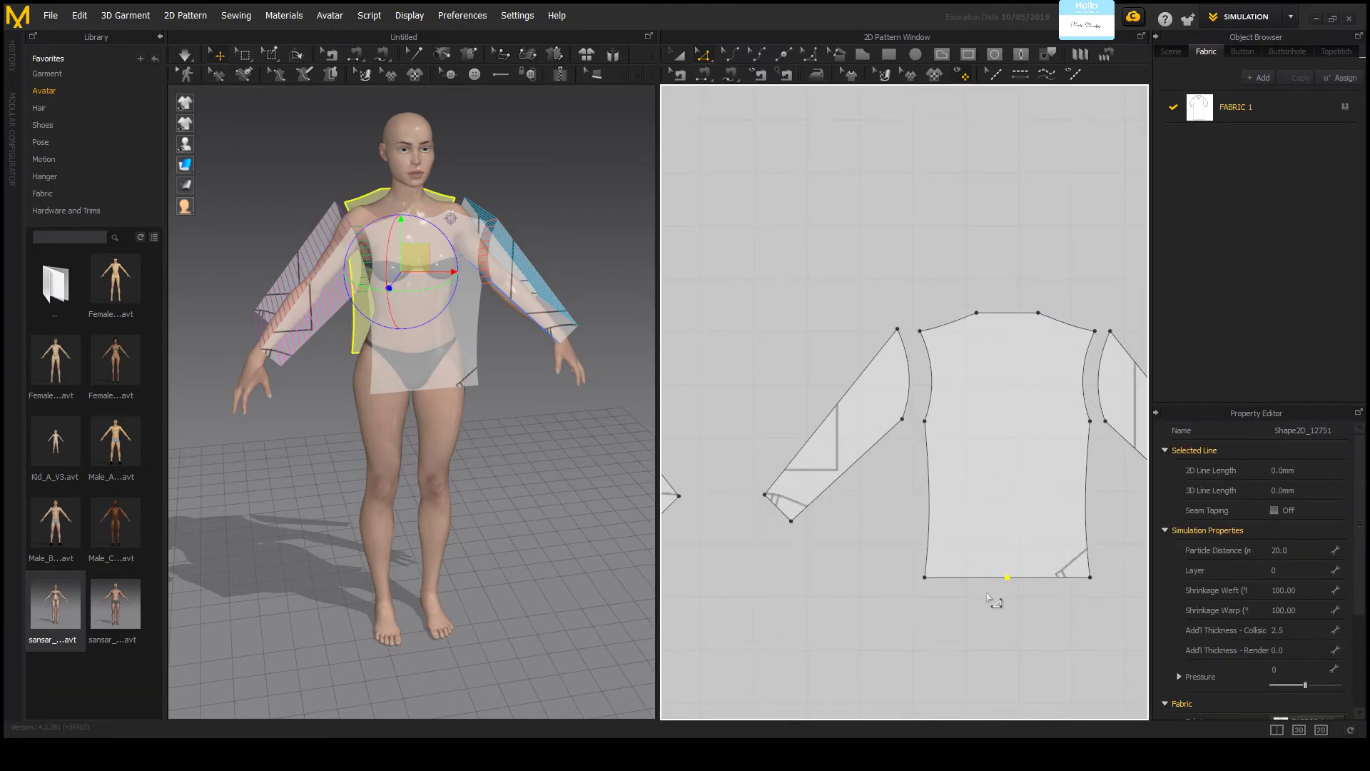
pyautogui.click(987, 594)
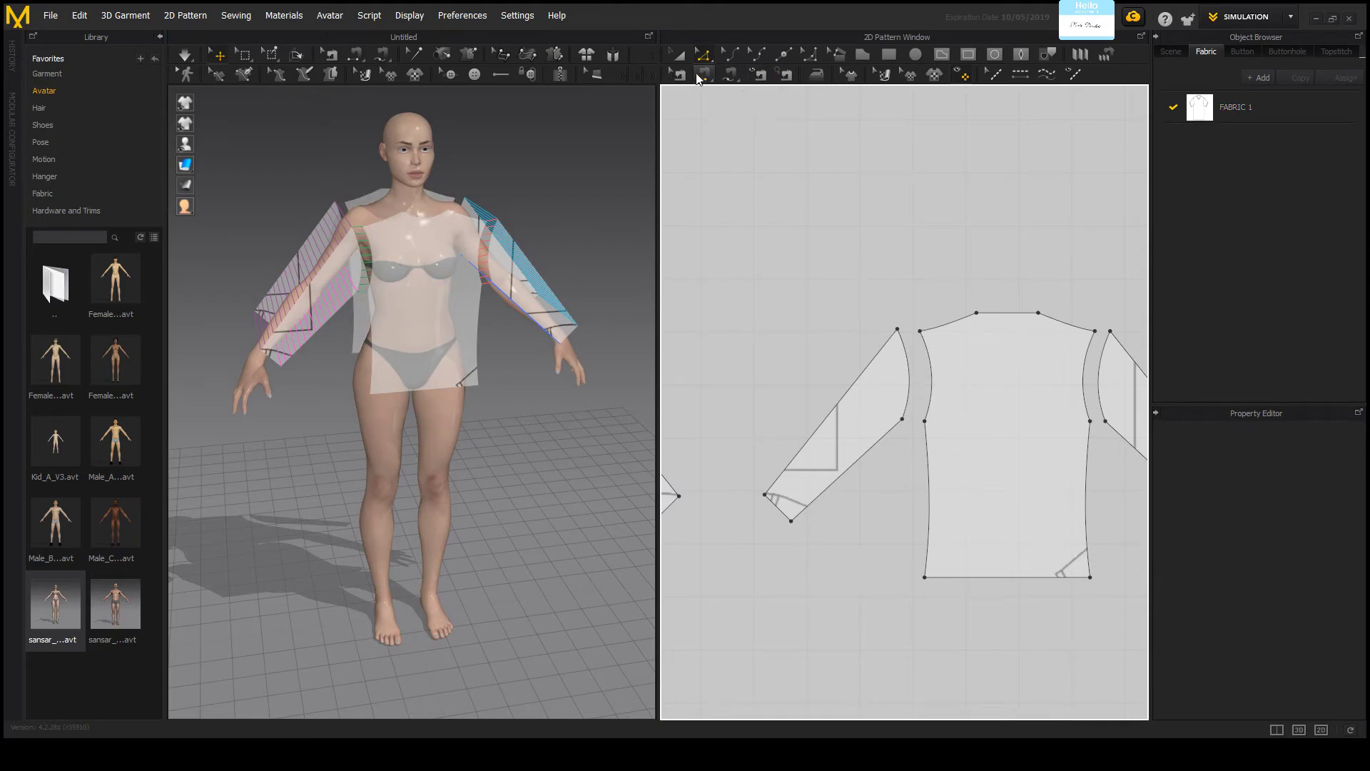
# Step: Sew the back body's armhole to the back sleeve edge at the avatar's right arm with Segment Sewing
pyautogui.click(700, 74)
pyautogui.scroll(-4, 805, 384)
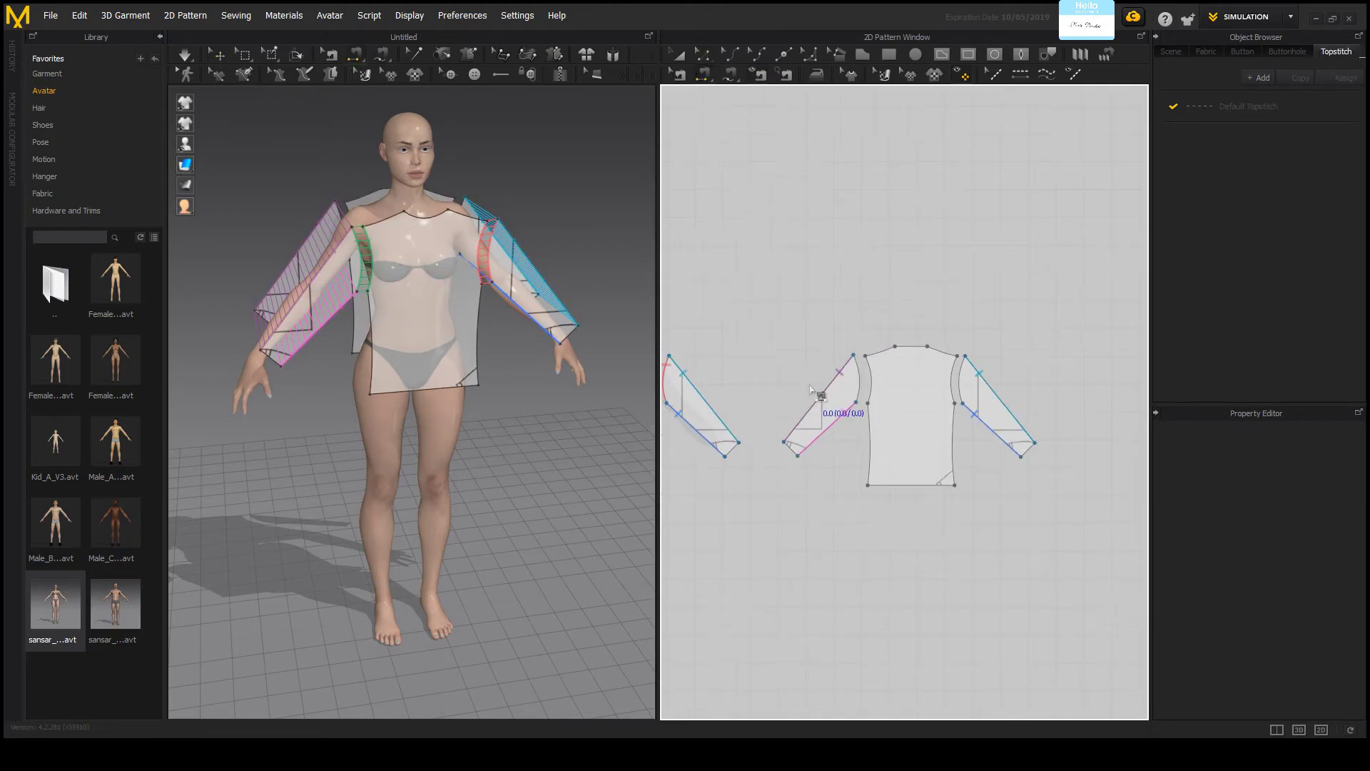
pyautogui.scroll(5, 846, 389)
pyautogui.click(862, 354)
pyautogui.click(891, 349)
# Step: Sew the back body's other armhole to the back sleeve edge at the avatar's left arm
pyautogui.moveTo(414, 239); pyautogui.dragTo(693, 250, button='right')
pyautogui.click(1073, 357)
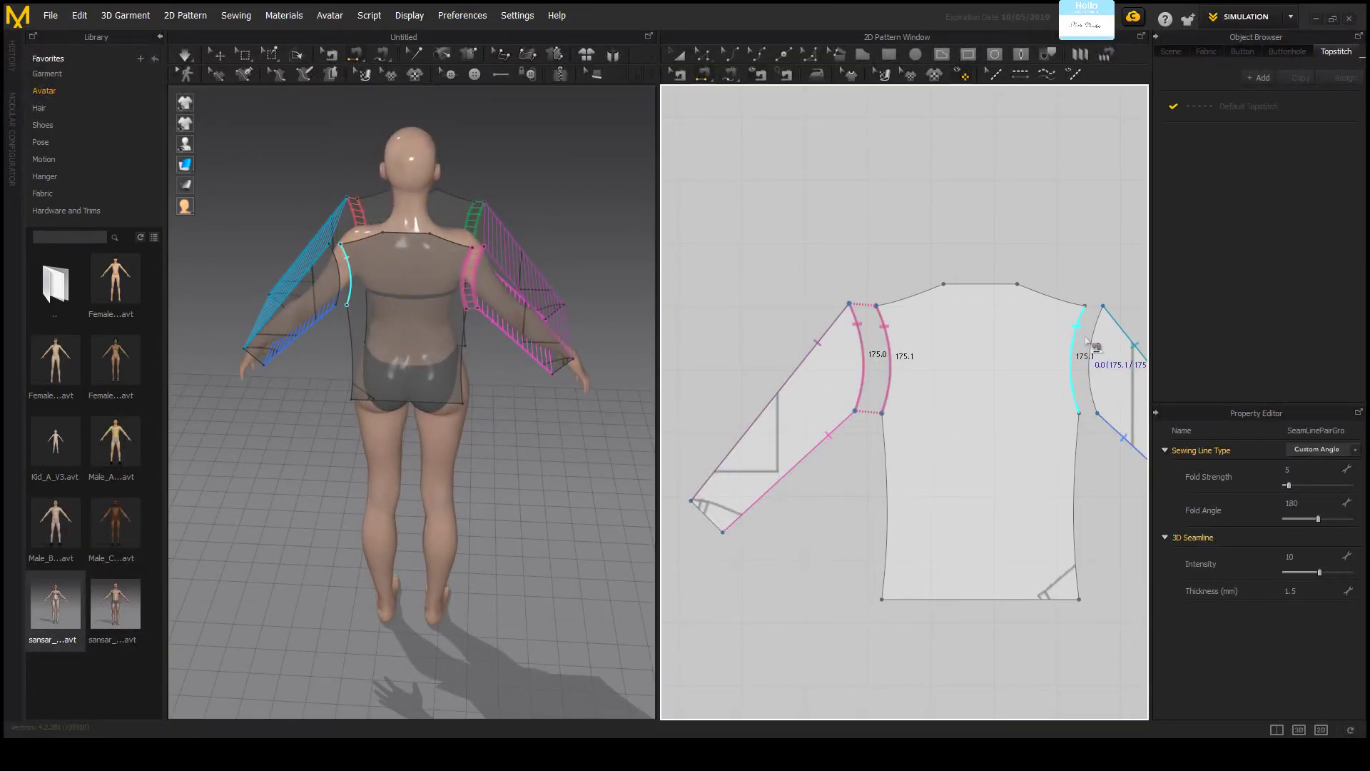
pyautogui.click(1070, 343)
pyautogui.press('2')
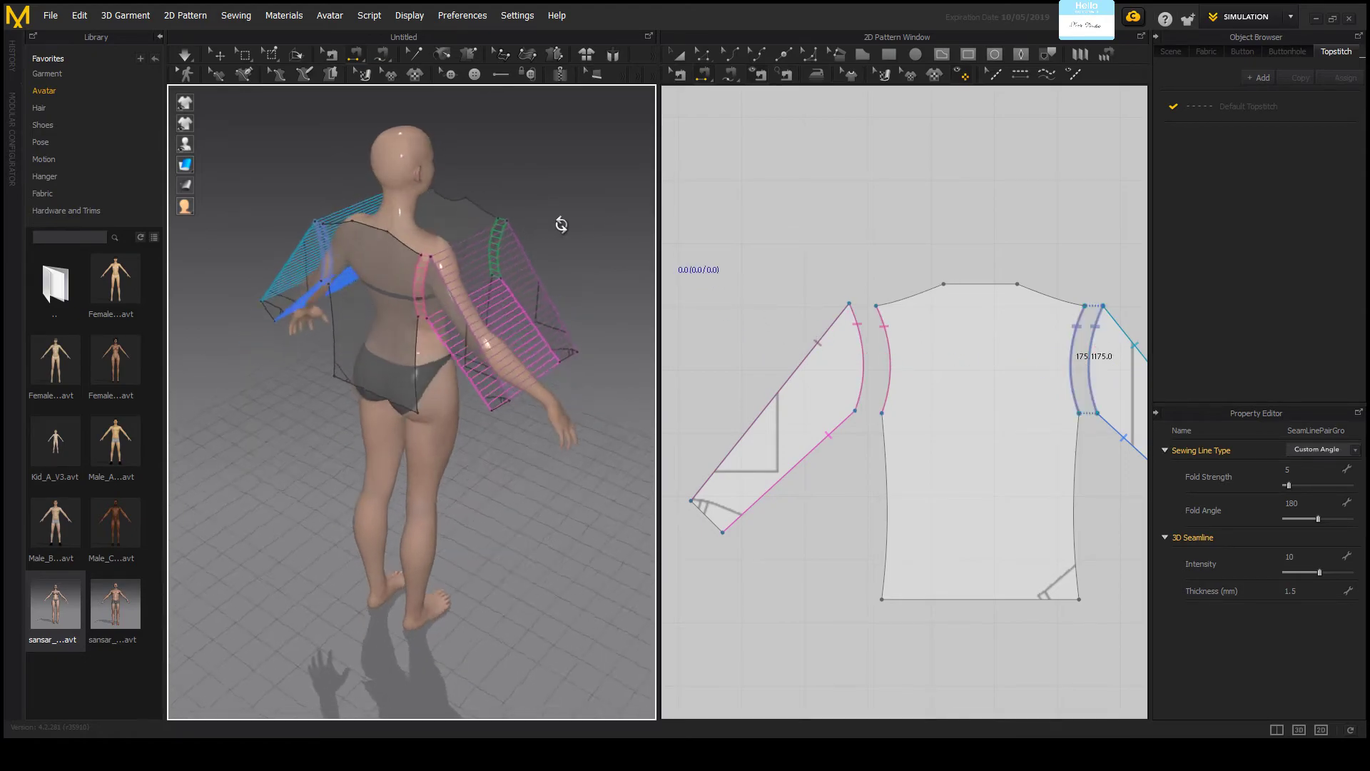
# Step: Sew the side edges of the front and back body patterns together on the avatar's right side
pyautogui.scroll(-5, 878, 475)
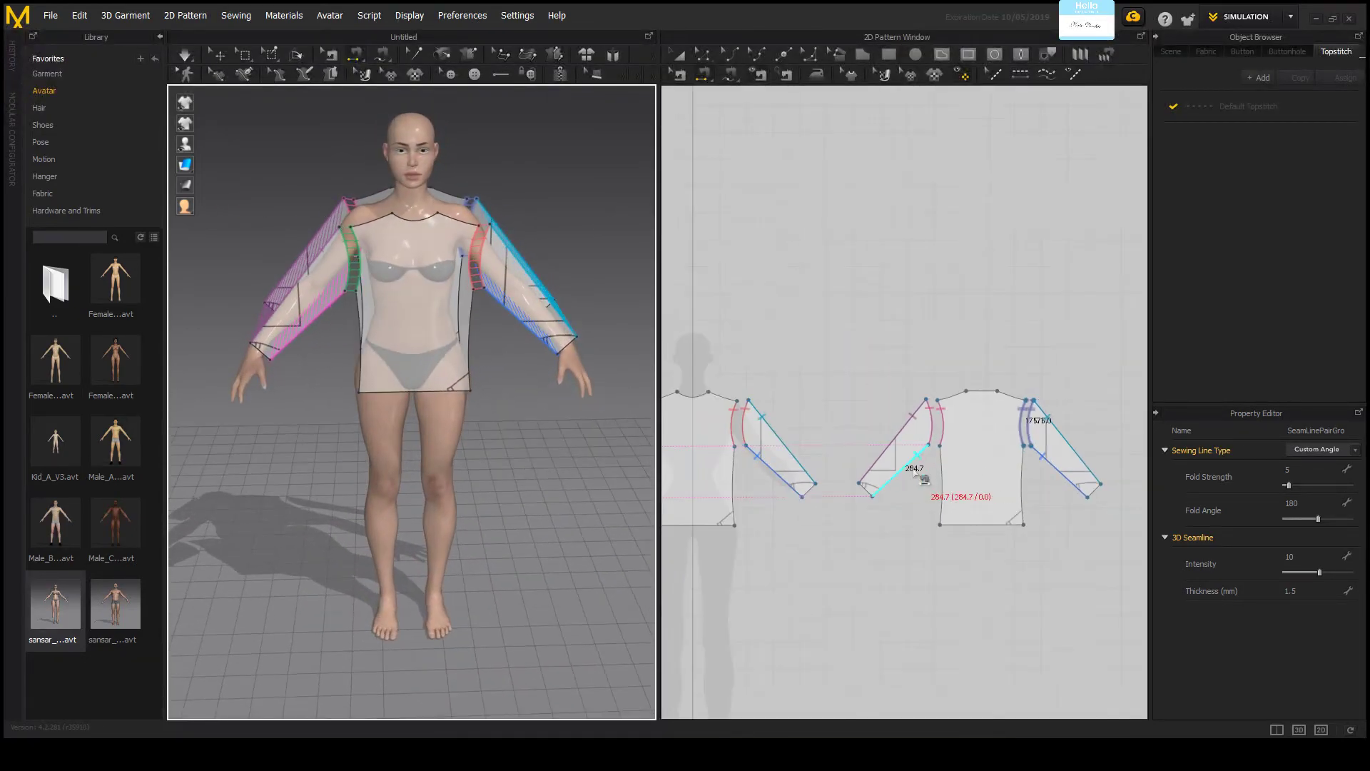
pyautogui.scroll(2, 756, 494)
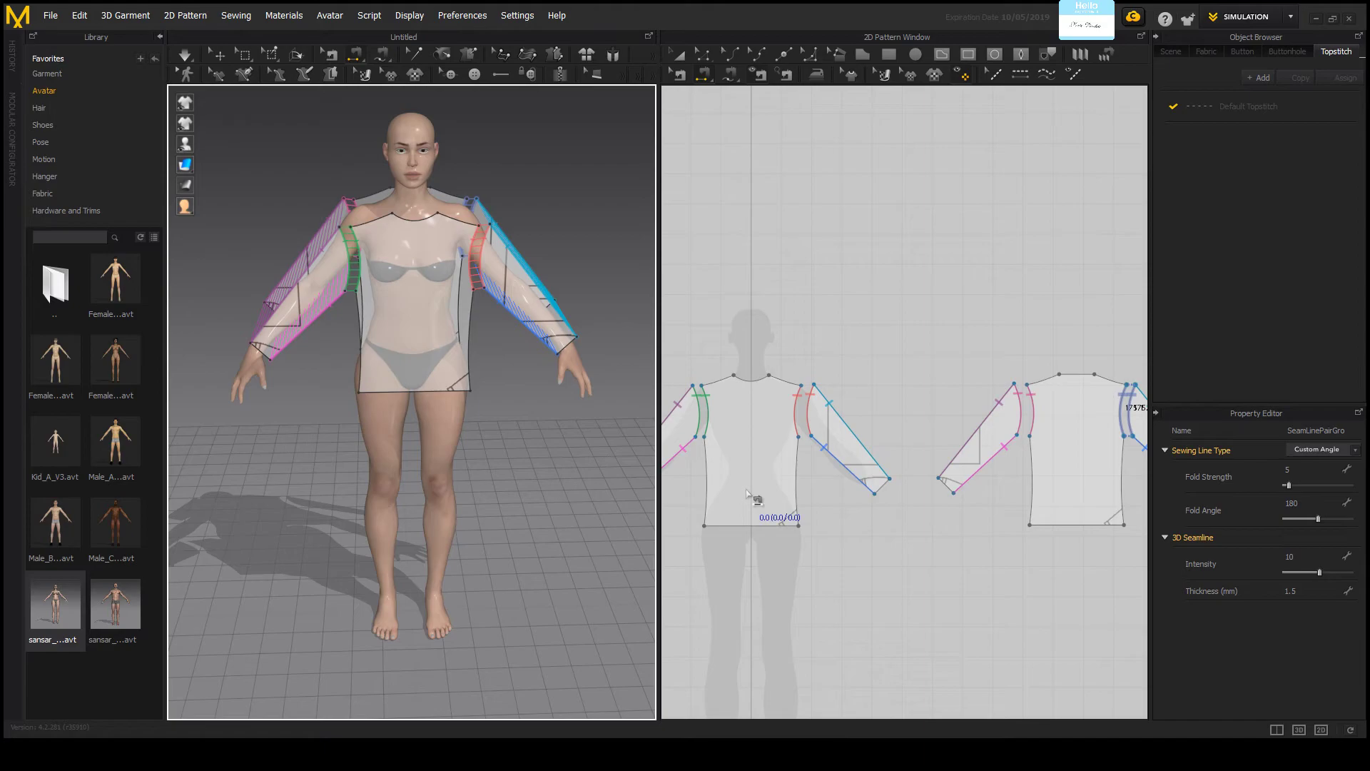
pyautogui.moveTo(571, 350); pyautogui.dragTo(883, 332, button='right')
pyautogui.scroll(-3, 881, 343)
pyautogui.scroll(4, 769, 401)
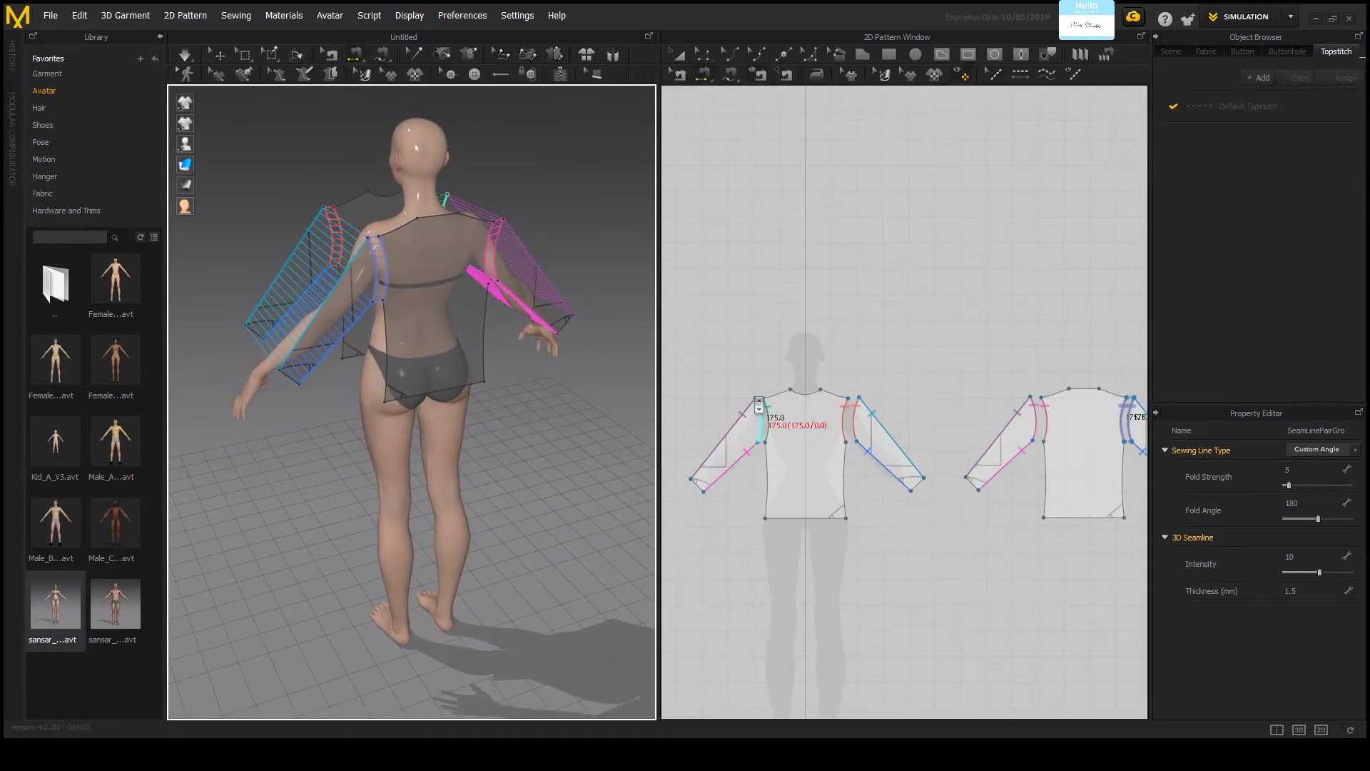
pyautogui.scroll(-3, 808, 478)
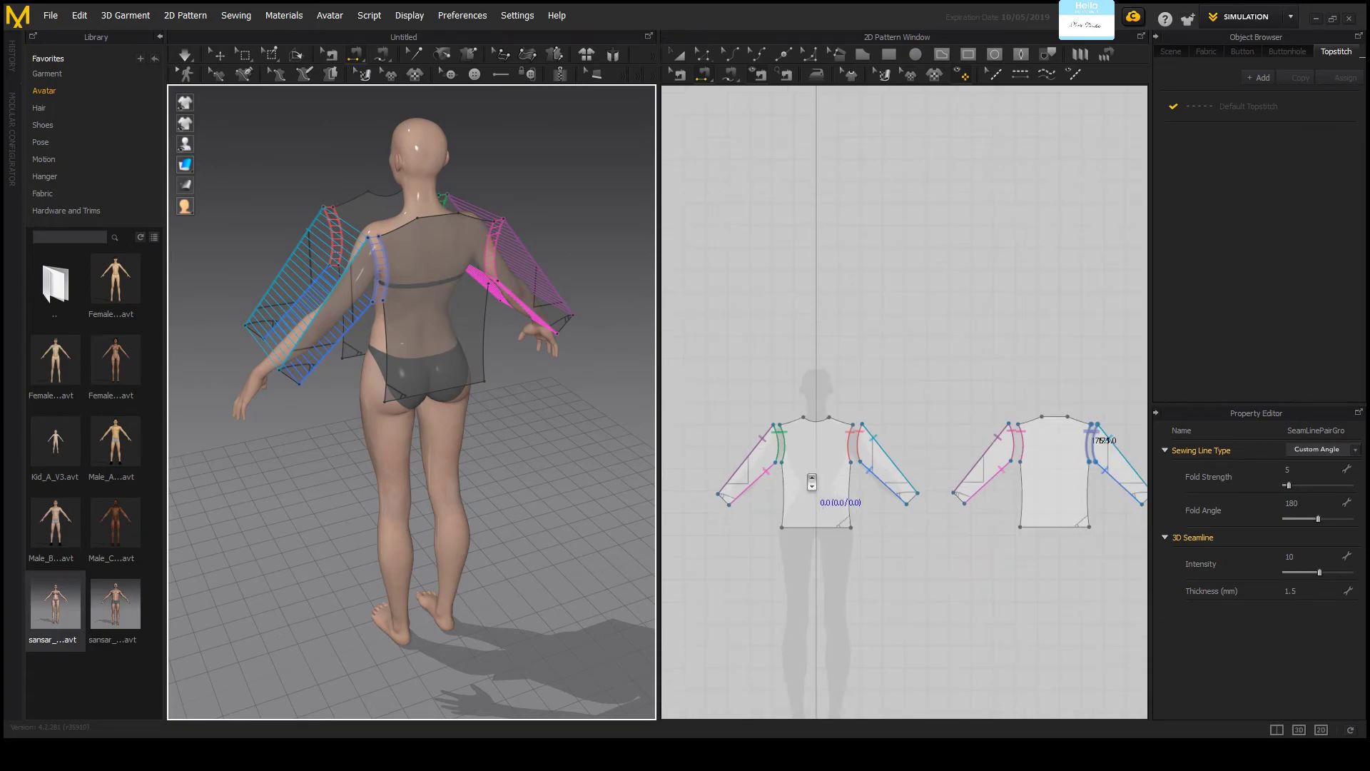
pyautogui.scroll(2, 787, 485)
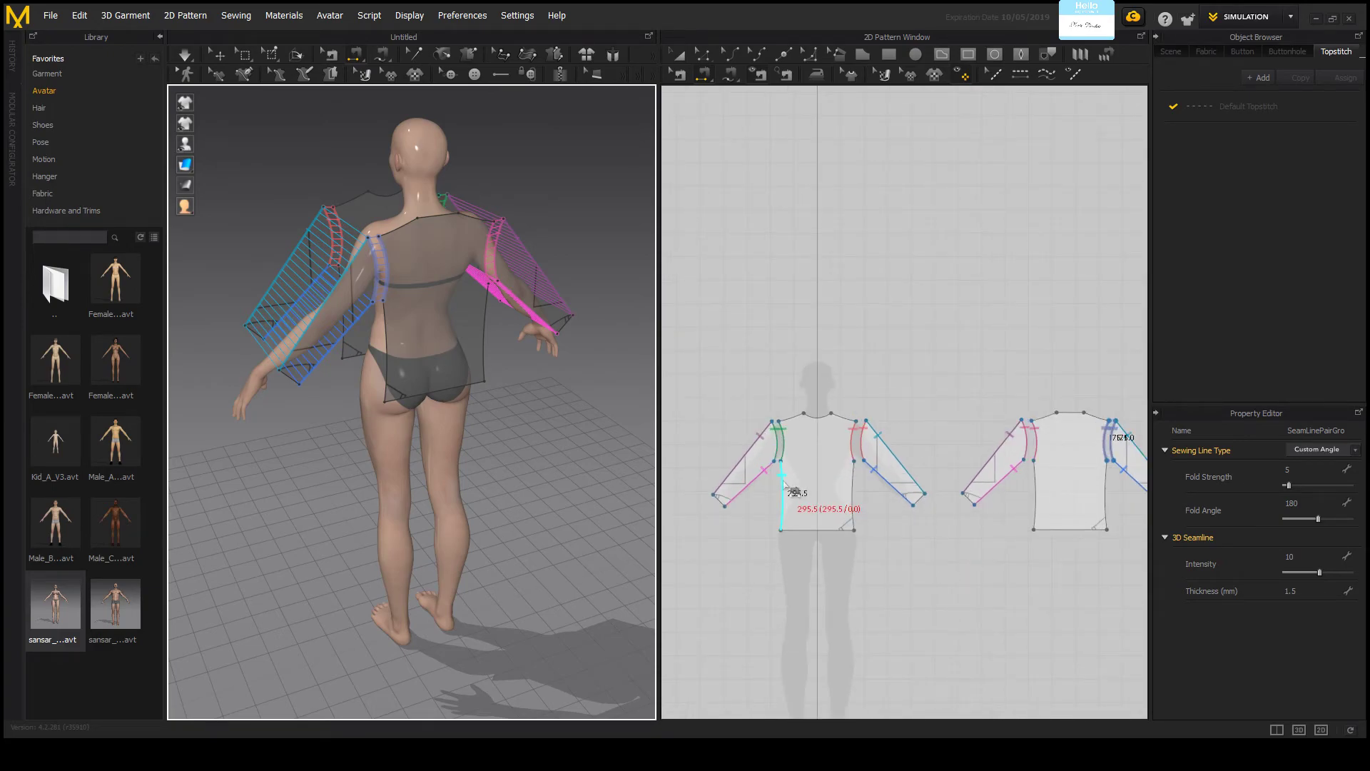
pyautogui.moveTo(628, 375); pyautogui.dragTo(330, 391, button='right')
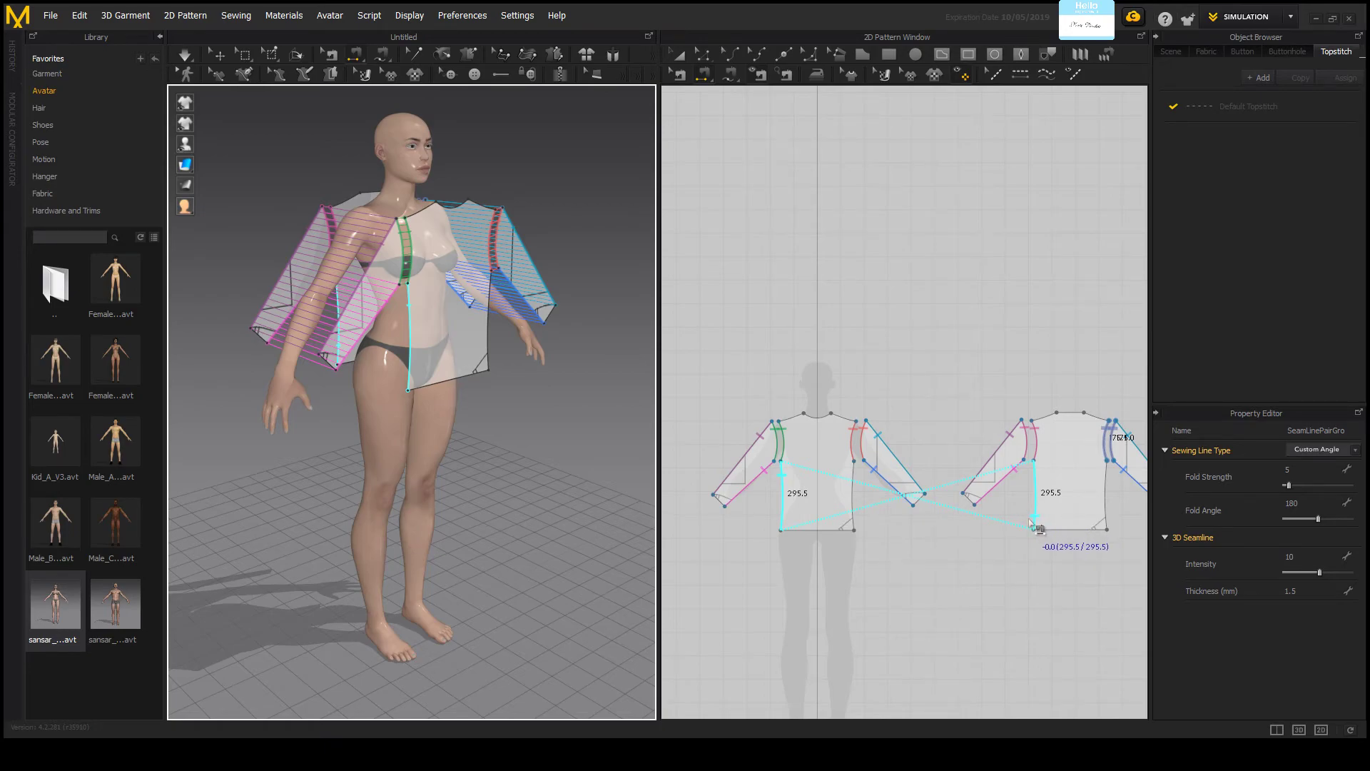
pyautogui.click(1036, 479)
# Step: Sew the side edges of the front and back body patterns together on the avatar's left side
pyautogui.moveTo(560, 364)
pyautogui.mouseDown(button='right')
pyautogui.moveTo(501, 354)
pyautogui.moveTo(539, 363)
pyautogui.mouseUp(button='right')
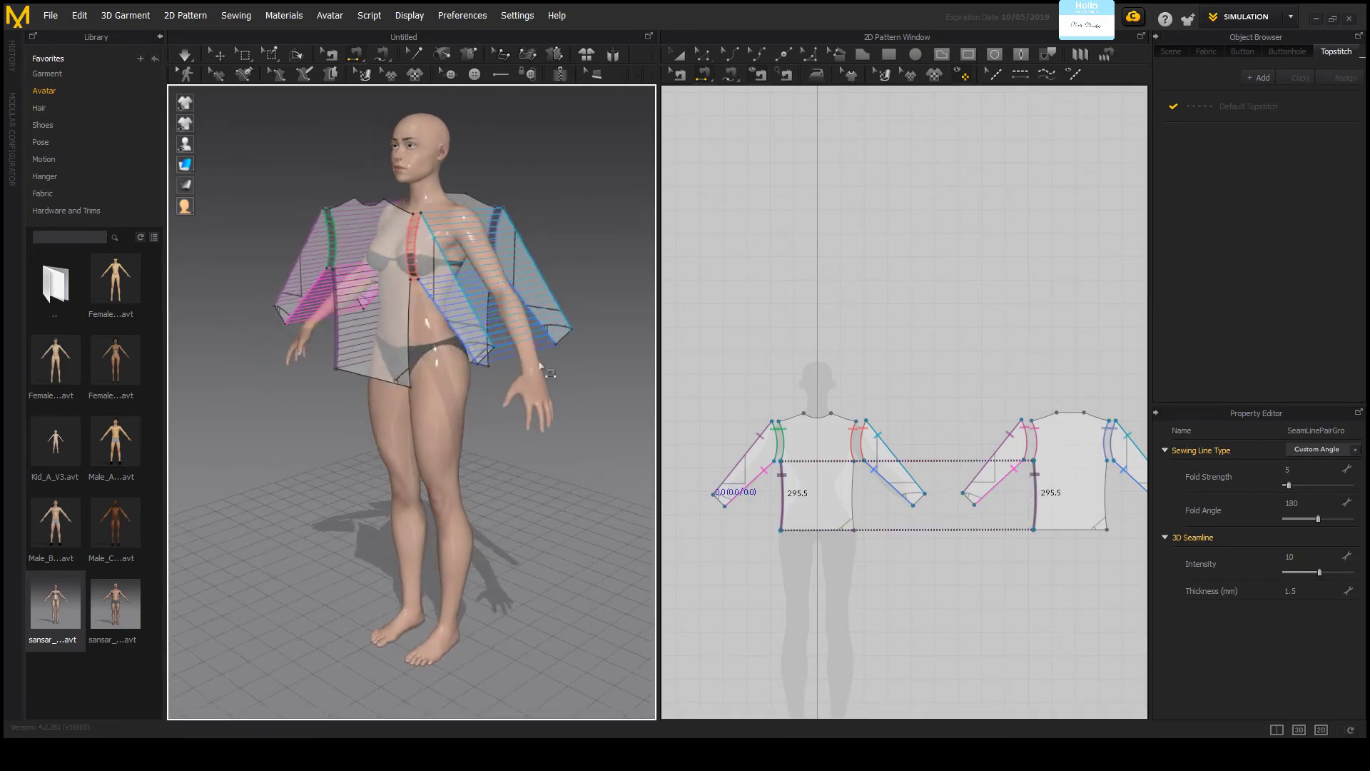
pyautogui.click(1107, 492)
pyautogui.scroll(-4, 1031, 472)
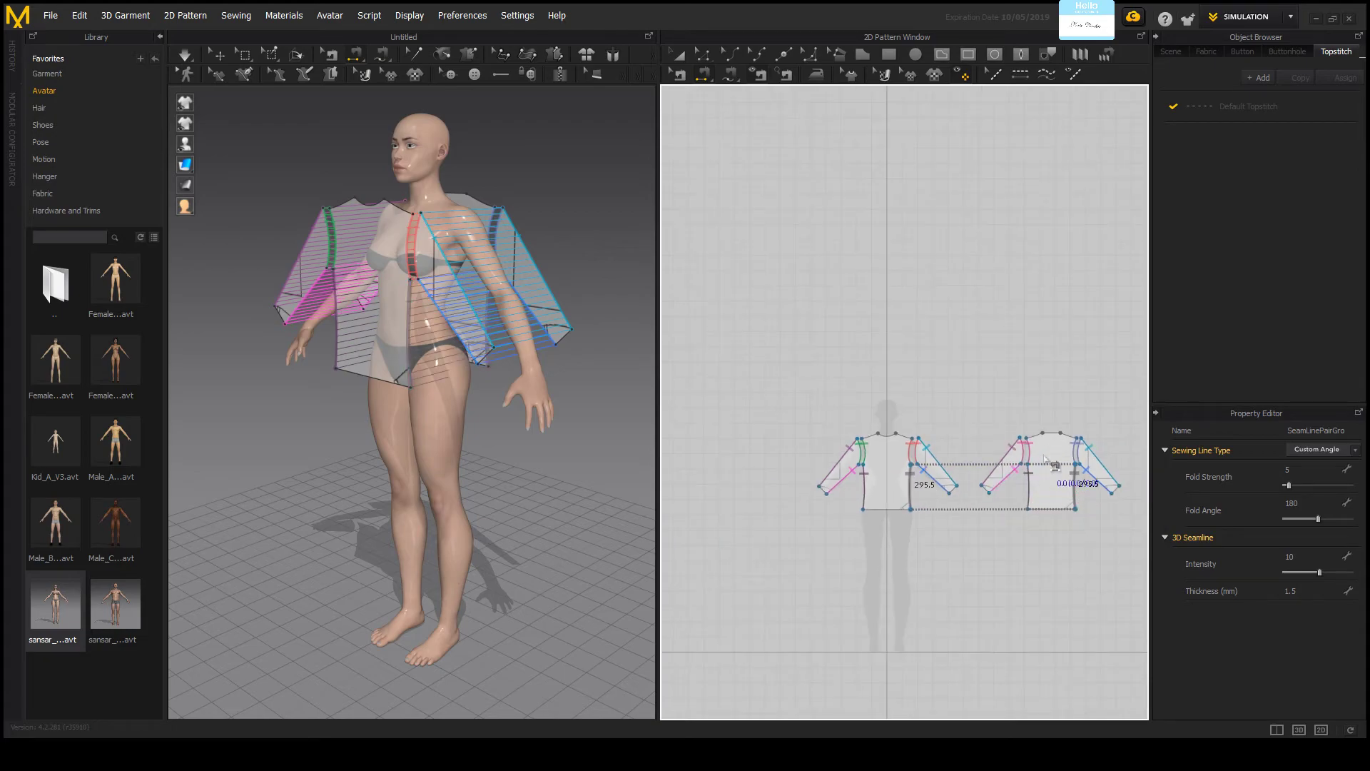
# Step: Sew both shoulder edges of the back body to the matching shoulder edges of the front body
pyautogui.scroll(5, 1047, 449)
pyautogui.click(1040, 433)
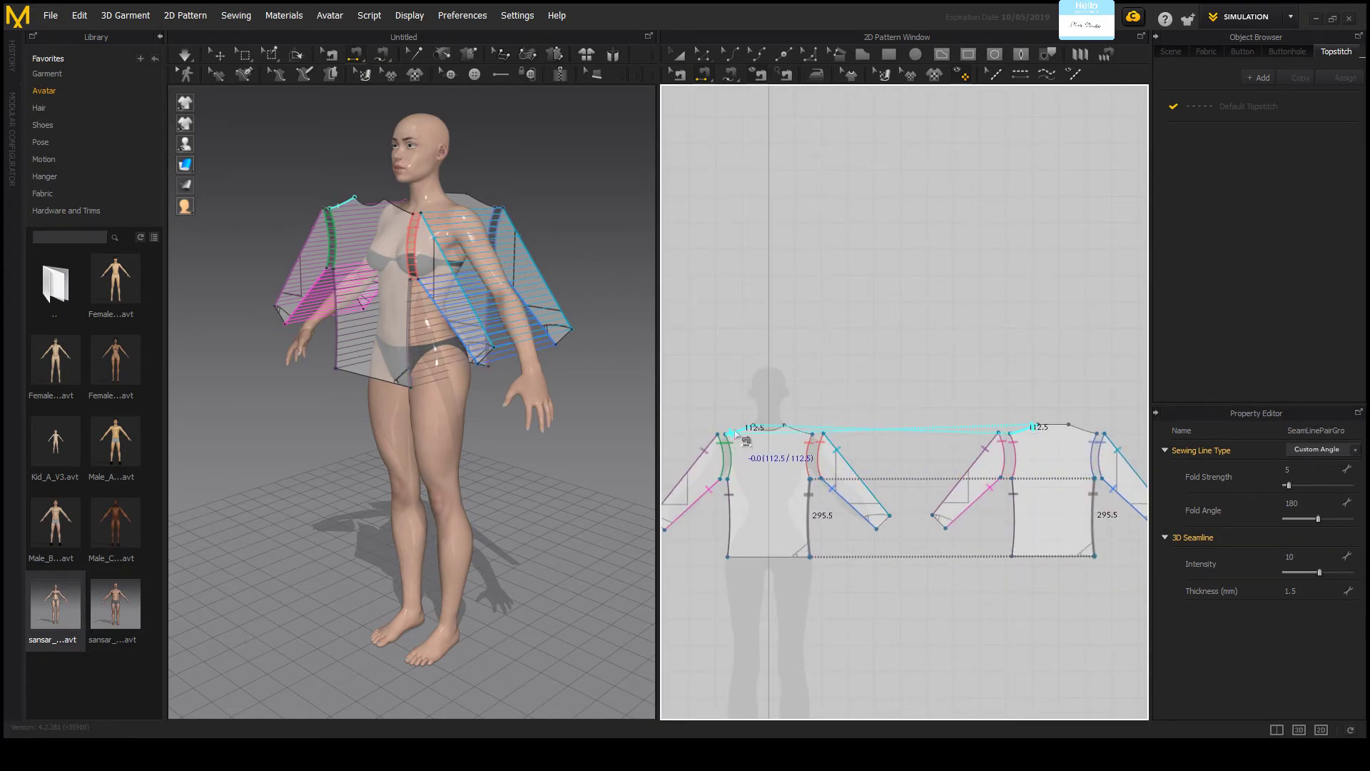
pyautogui.click(769, 435)
pyautogui.click(1080, 428)
pyautogui.click(798, 428)
pyautogui.moveTo(577, 292); pyautogui.dragTo(759, 268, button='right')
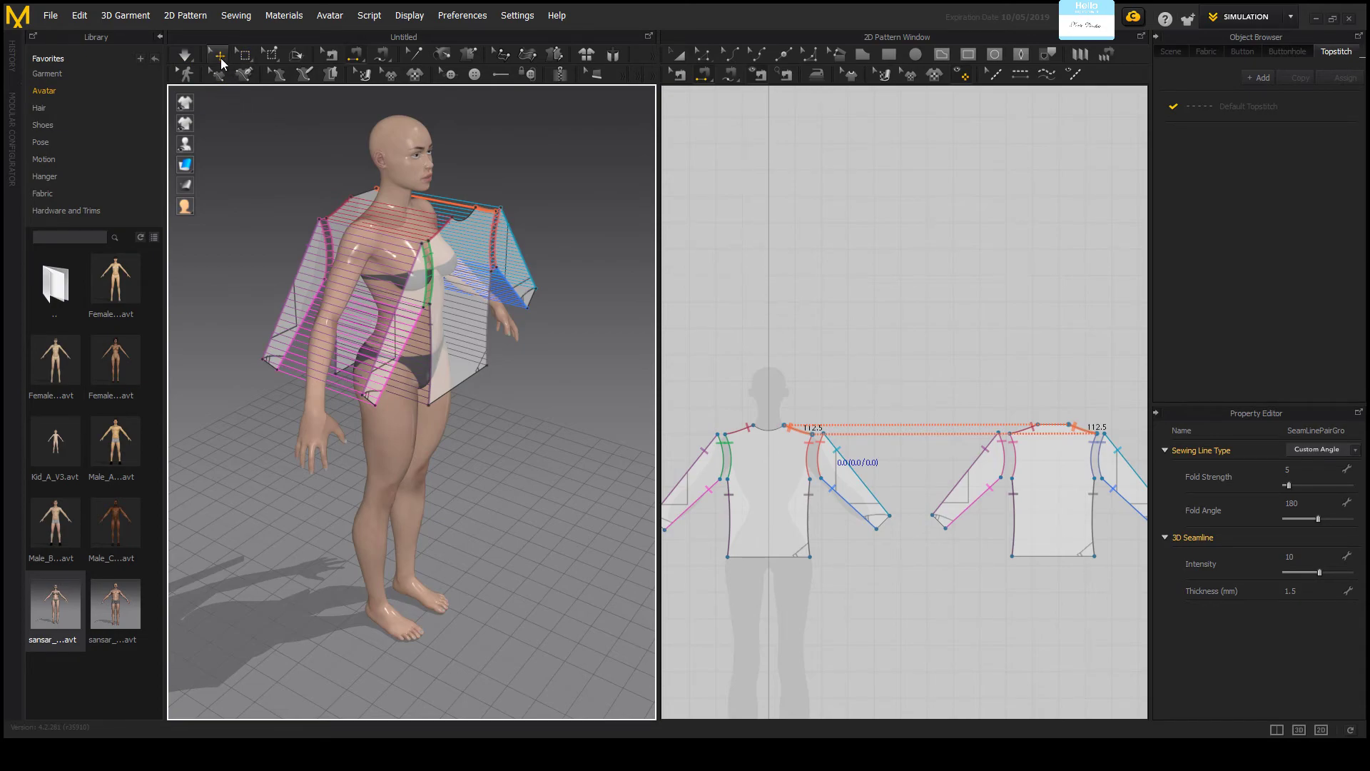
# Step: Move the front sleeve pattern closer to the avatar's right arm in the 3D view
pyautogui.click(221, 63)
pyautogui.scroll(1, 314, 229)
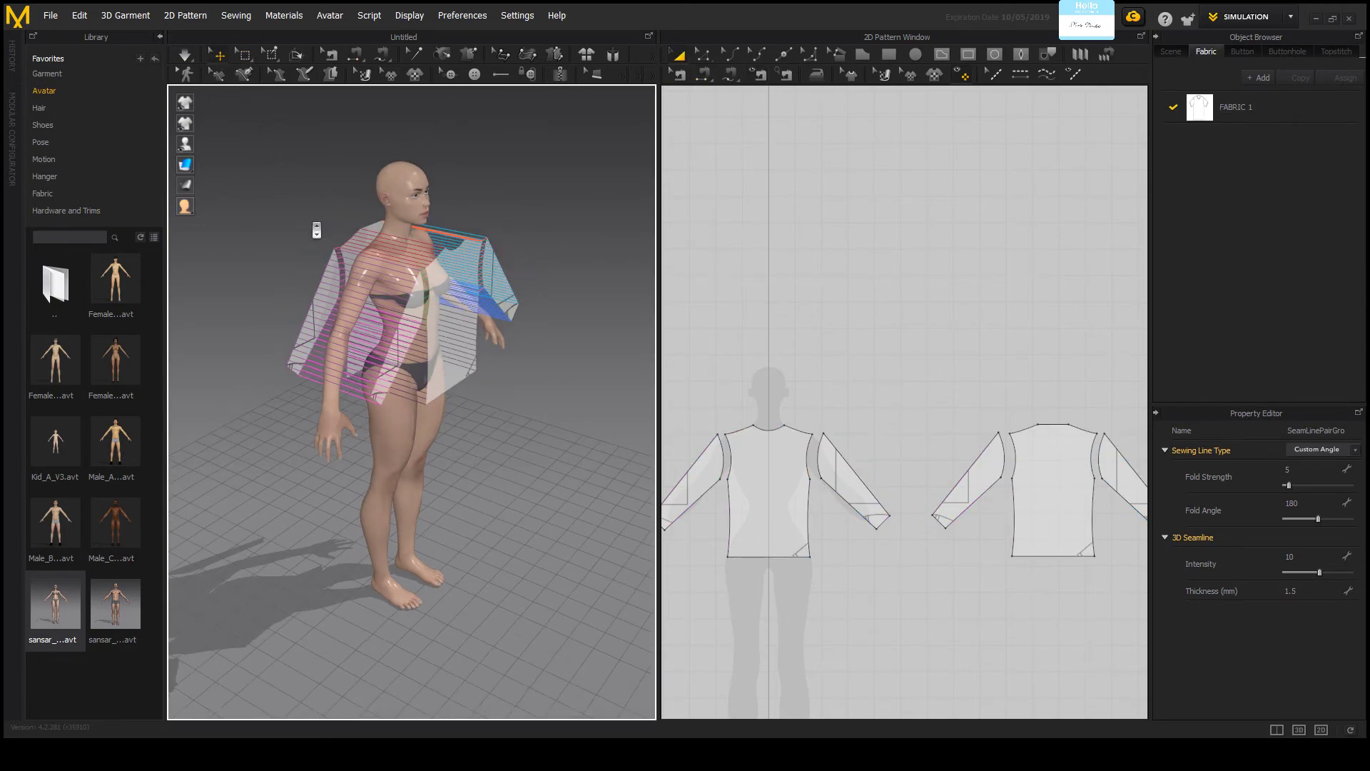
pyautogui.scroll(-2, 350, 243)
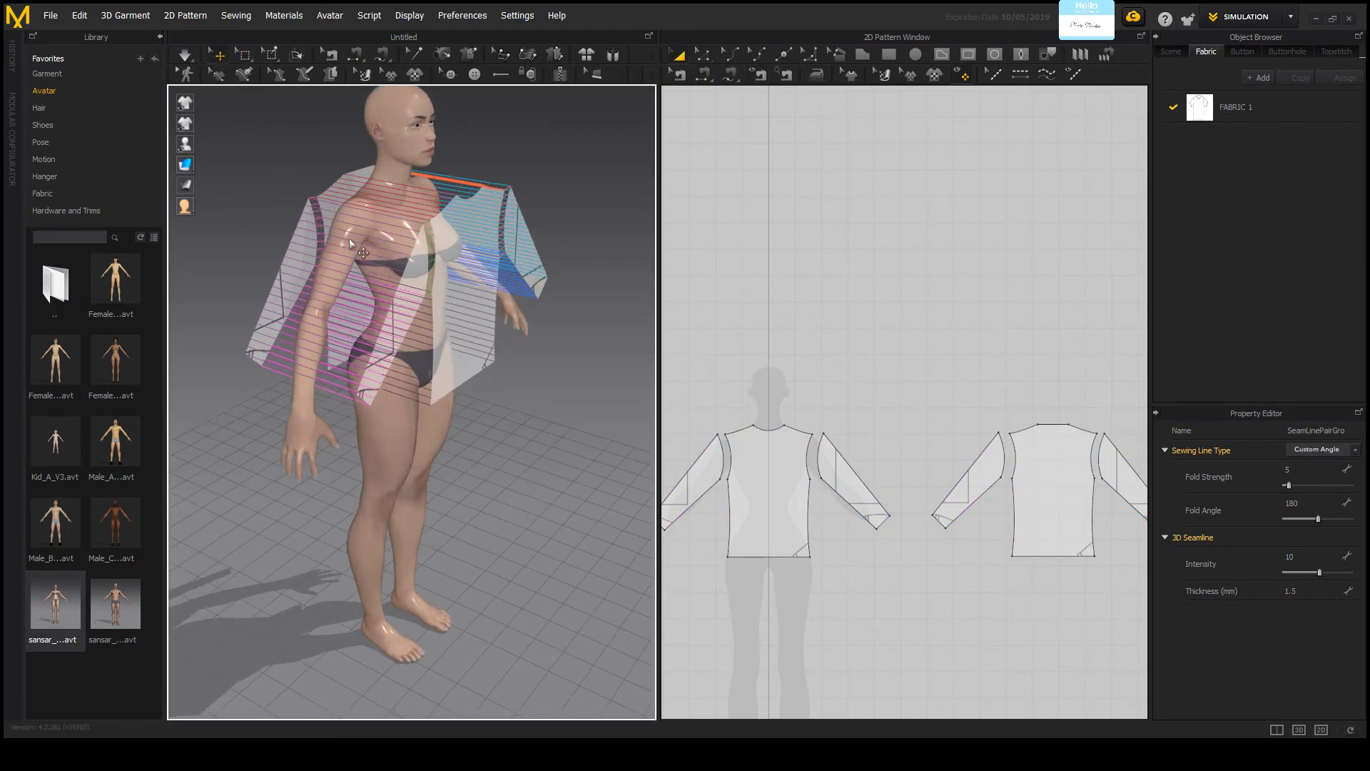
pyautogui.click(405, 270)
pyautogui.moveTo(478, 299); pyautogui.dragTo(513, 292, button='right')
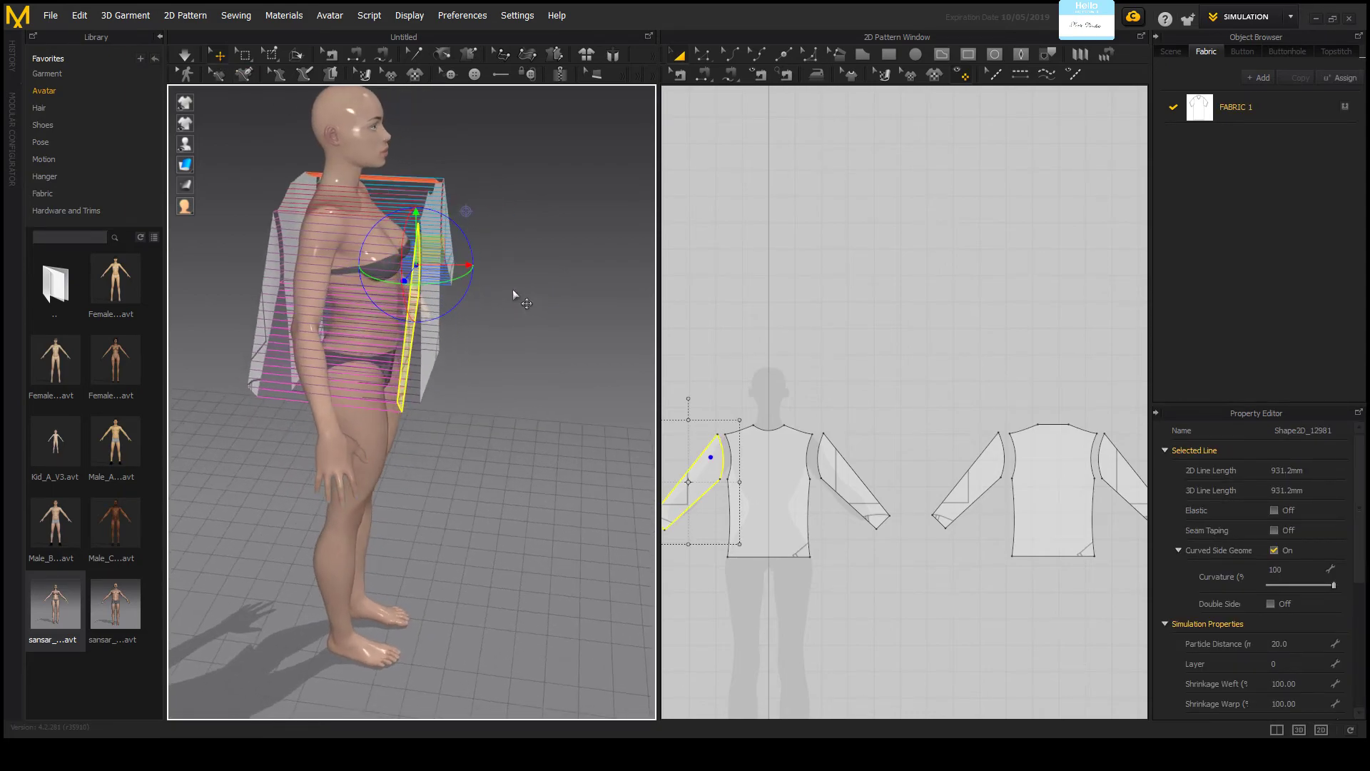
pyautogui.moveTo(462, 266); pyautogui.dragTo(393, 262)
pyautogui.moveTo(469, 253); pyautogui.dragTo(433, 249, button='right')
pyautogui.moveTo(442, 235); pyautogui.dragTo(465, 230)
# Step: Move the front sleeve pattern at the avatar's left side closer to her left arm
pyautogui.moveTo(440, 307); pyautogui.dragTo(646, 303, button='right')
pyautogui.click(348, 292)
pyautogui.moveTo(349, 293); pyautogui.dragTo(234, 182, button='right')
pyautogui.moveTo(555, 338); pyautogui.dragTo(520, 324, button='right')
pyautogui.click(469, 377)
pyautogui.moveTo(484, 390); pyautogui.dragTo(551, 359, button='right')
pyautogui.moveTo(552, 360); pyautogui.dragTo(537, 360)
pyautogui.moveTo(389, 336); pyautogui.dragTo(503, 370, button='right')
pyautogui.click(457, 411)
pyautogui.moveTo(471, 425)
pyautogui.mouseDown(button='right')
pyautogui.moveTo(410, 361)
pyautogui.moveTo(476, 403)
pyautogui.mouseUp(button='right')
pyautogui.moveTo(493, 412); pyautogui.dragTo(585, 404)
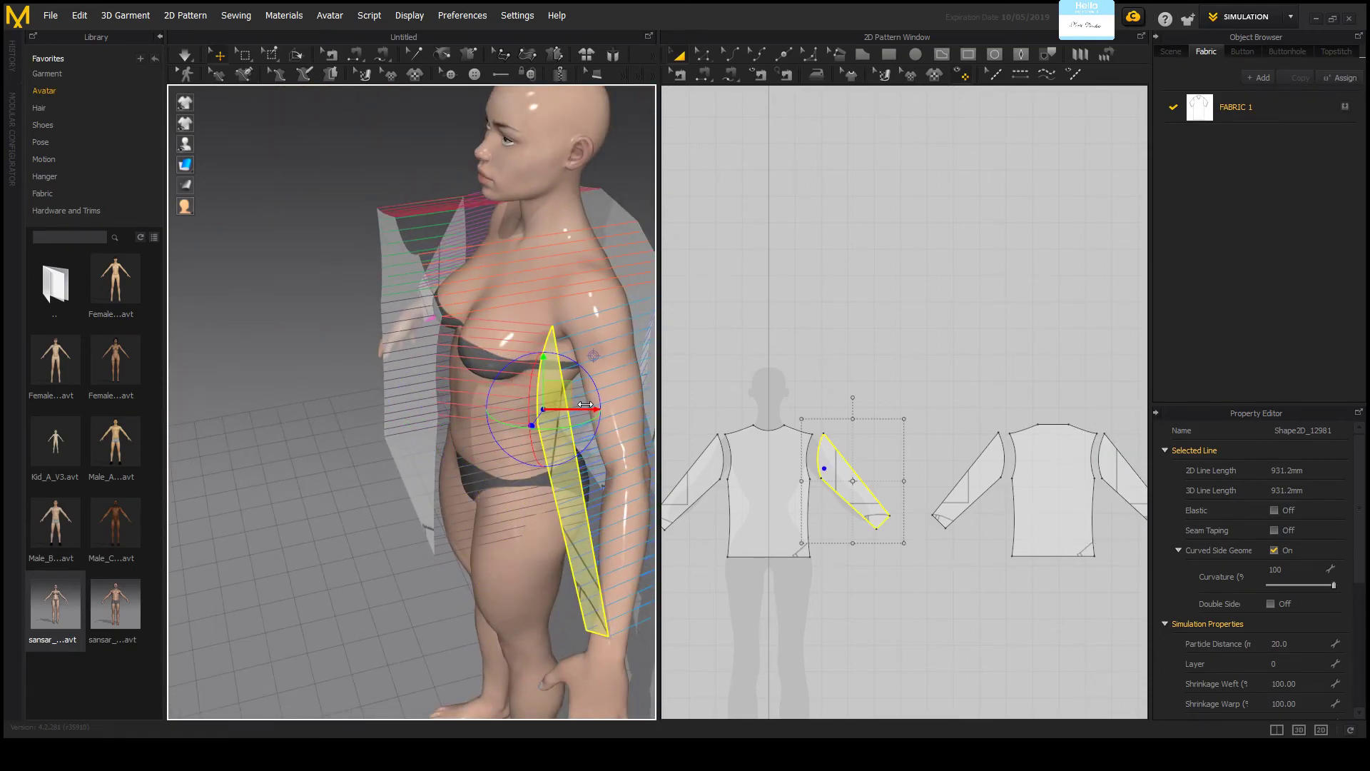
pyautogui.moveTo(545, 402); pyautogui.dragTo(505, 392, button='right')
# Step: Move the front body pattern closer to the avatar's chest in the 3D view
pyautogui.click(345, 391)
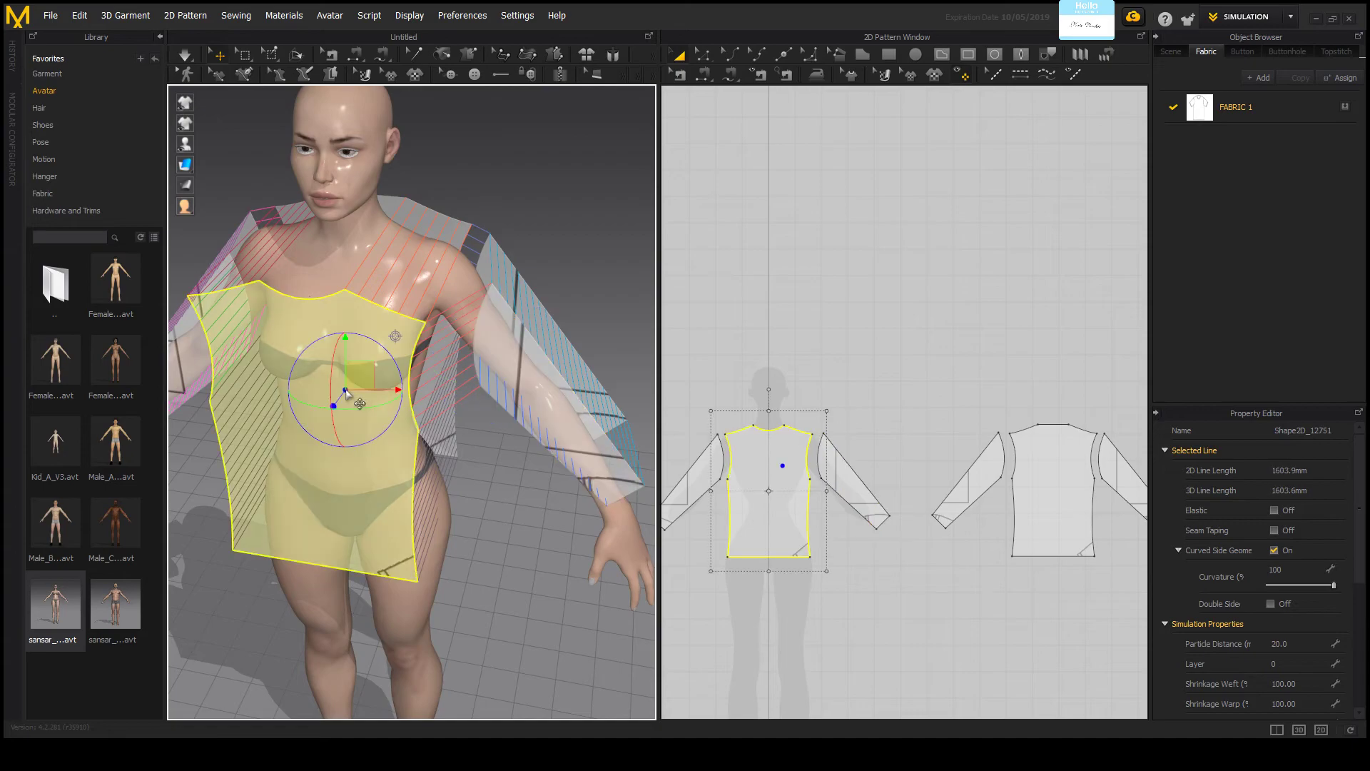
pyautogui.moveTo(495, 230); pyautogui.dragTo(374, 318, button='right')
pyautogui.moveTo(388, 392); pyautogui.dragTo(447, 397)
pyautogui.moveTo(446, 398); pyautogui.dragTo(532, 371, button='right')
pyautogui.scroll(-5, 493, 392)
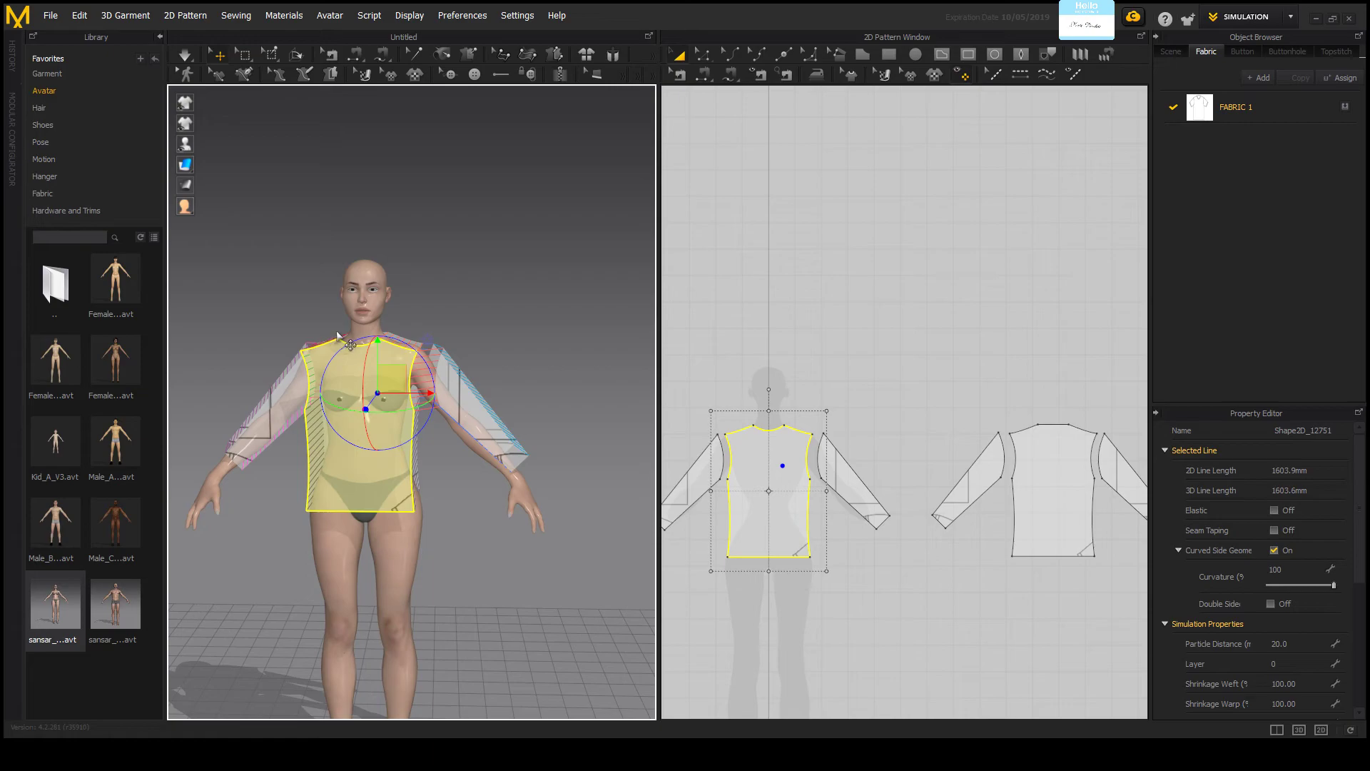
# Step: Run a trial simulation of the sewn shirt on the avatar, then stop and undo it
pyautogui.scroll(2, 341, 338)
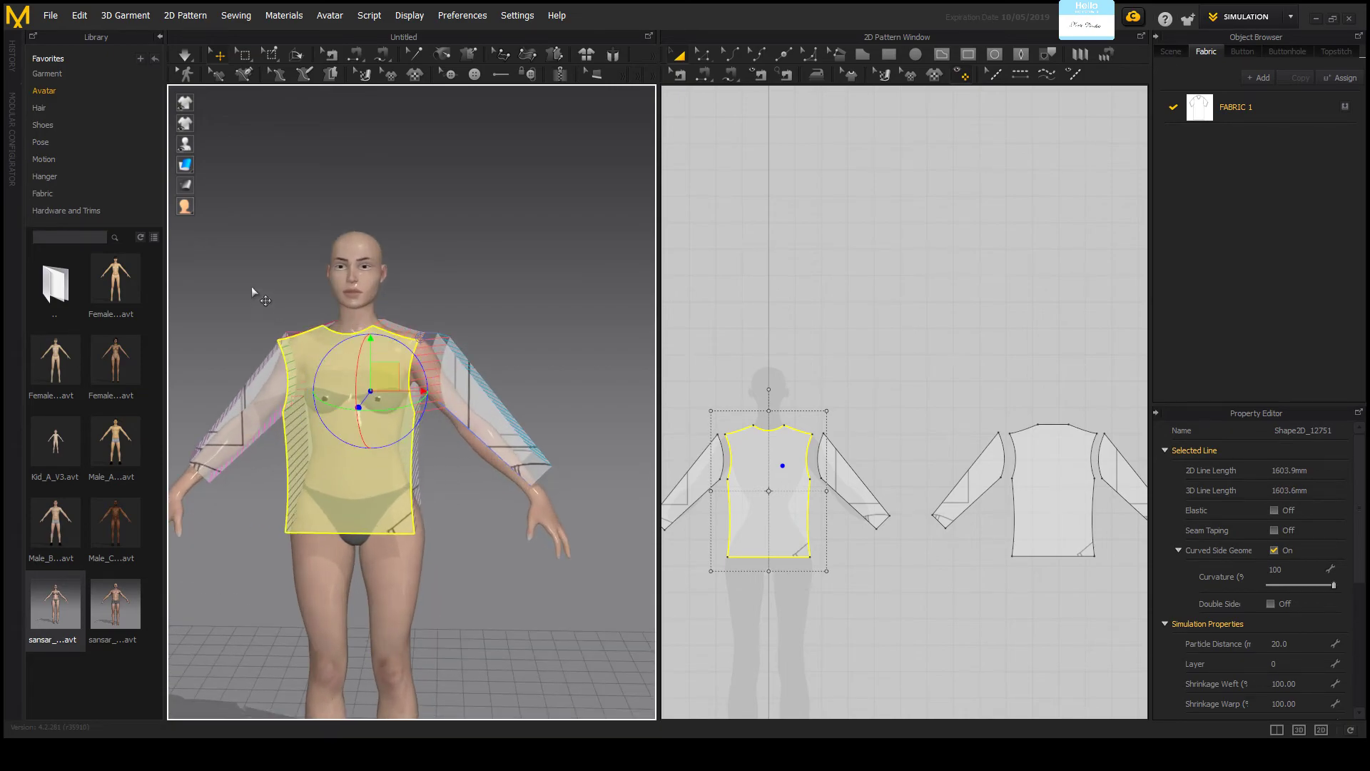
pyautogui.scroll(-2, 293, 298)
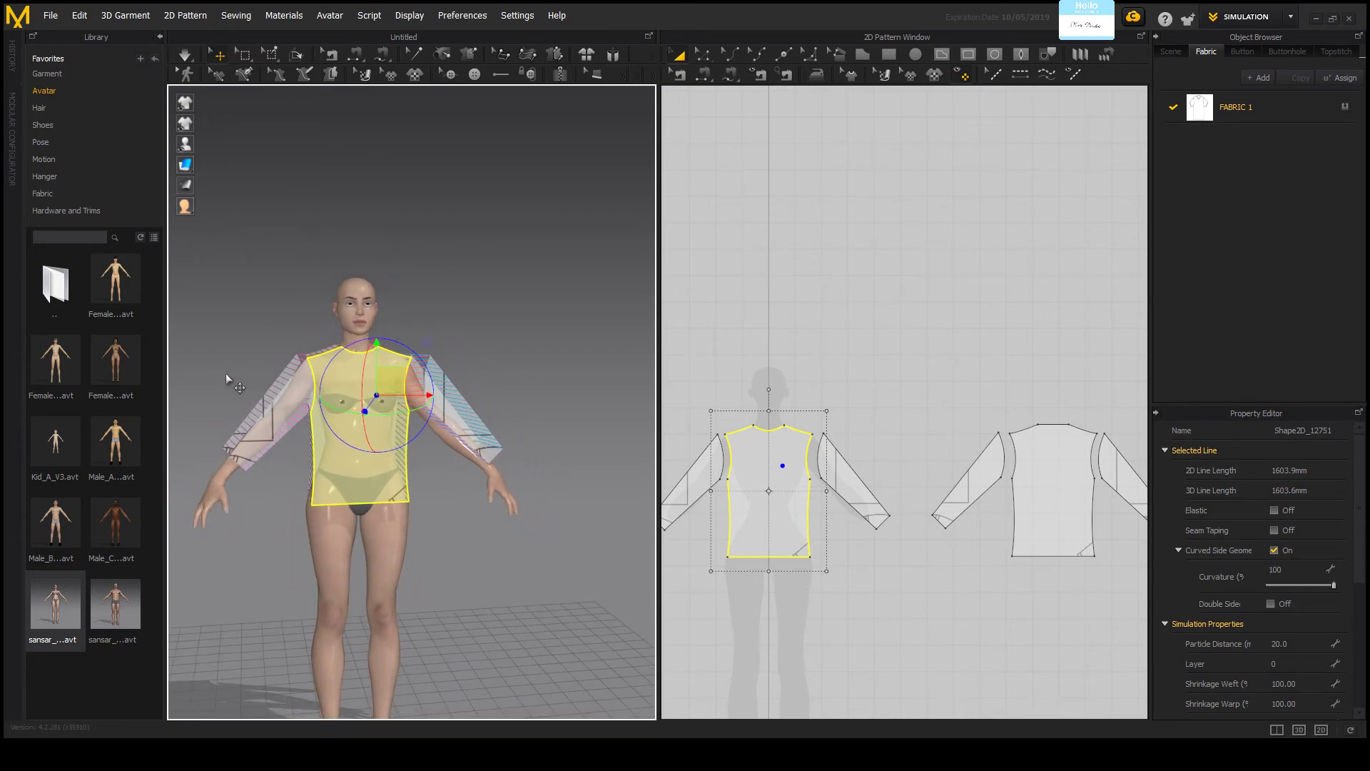
pyautogui.scroll(2, 217, 372)
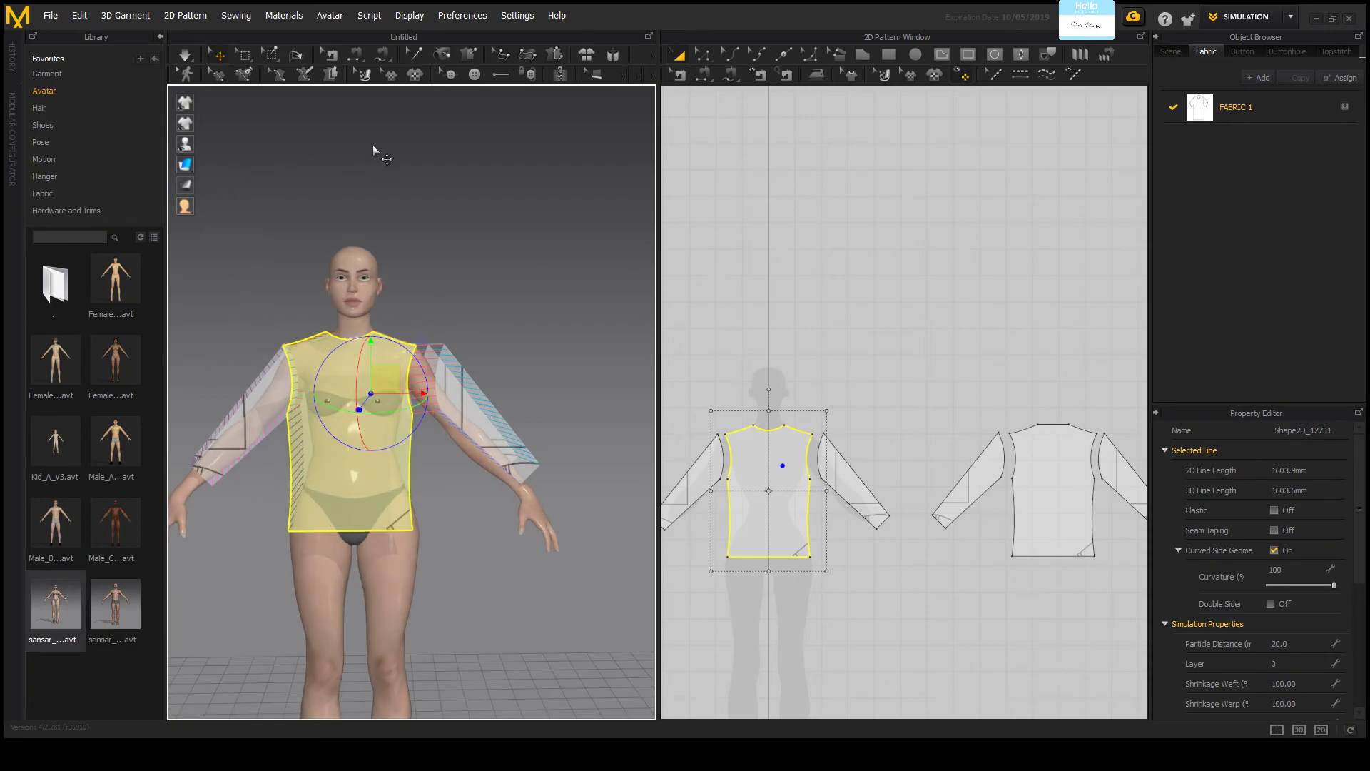
pyautogui.click(183, 56)
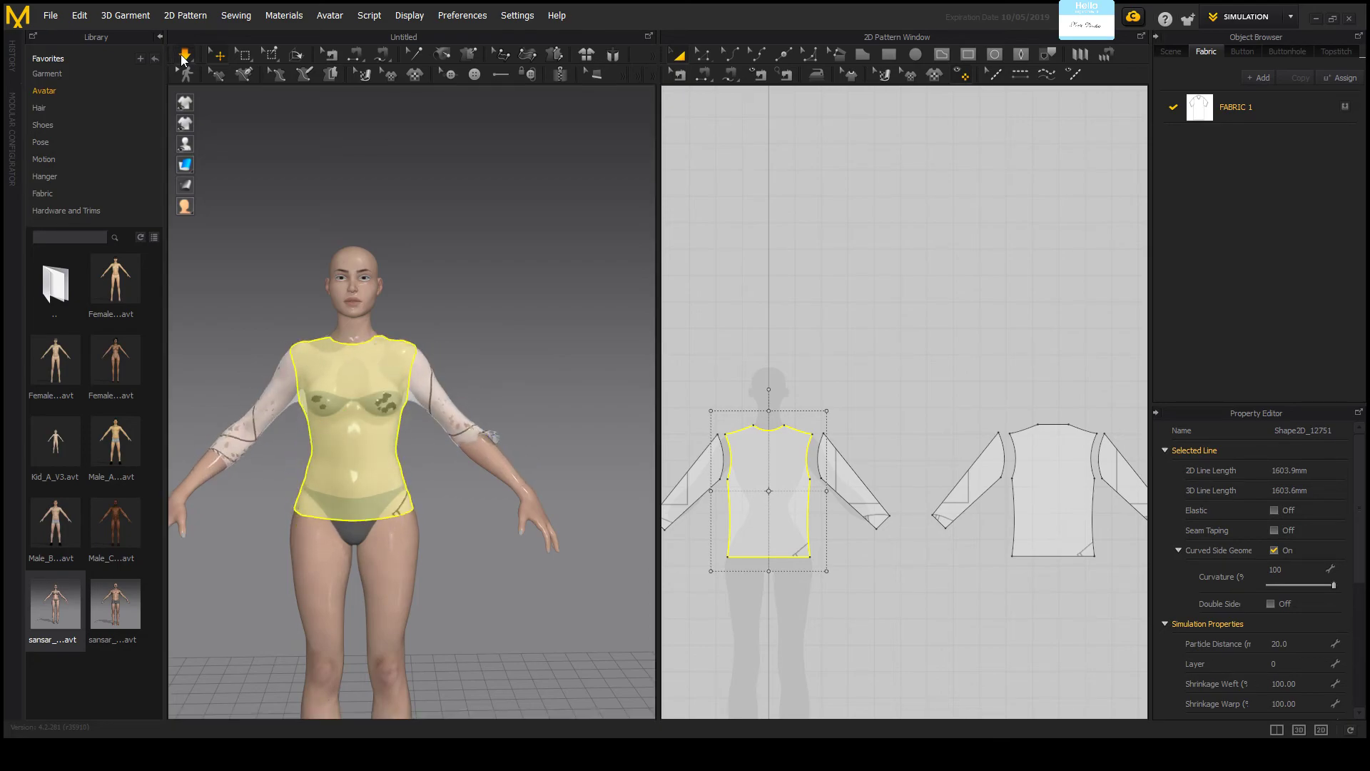
pyautogui.scroll(4, 353, 349)
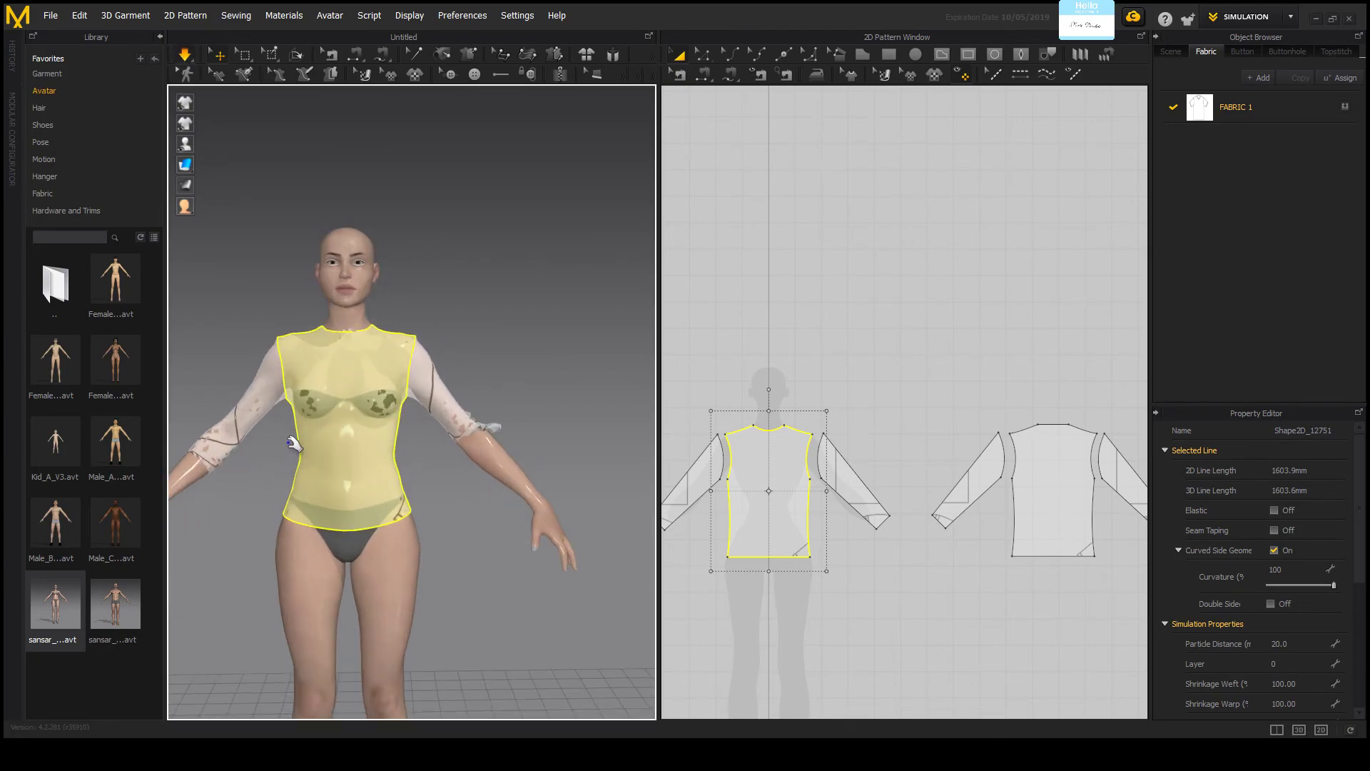
pyautogui.moveTo(353, 349); pyautogui.dragTo(361, 285, button='right')
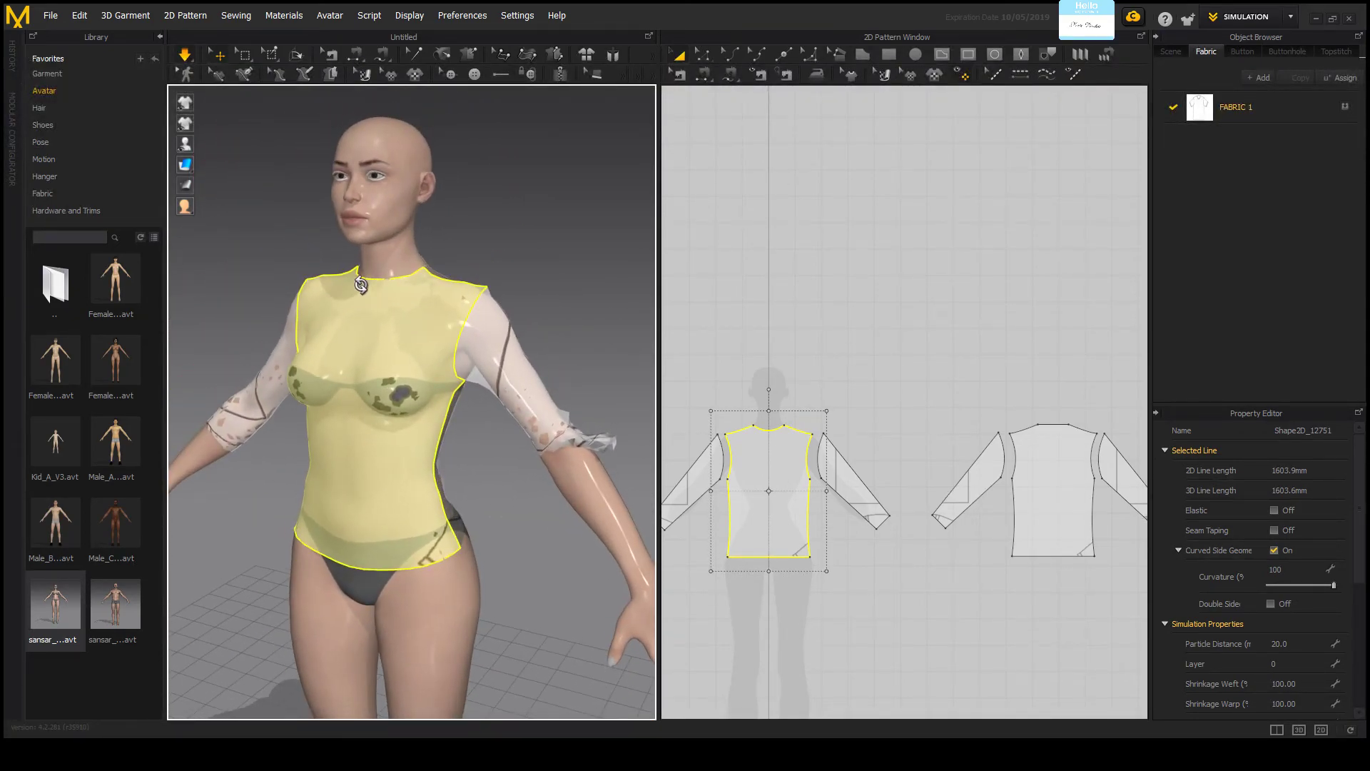
pyautogui.hotkey('ctrl', 'z')
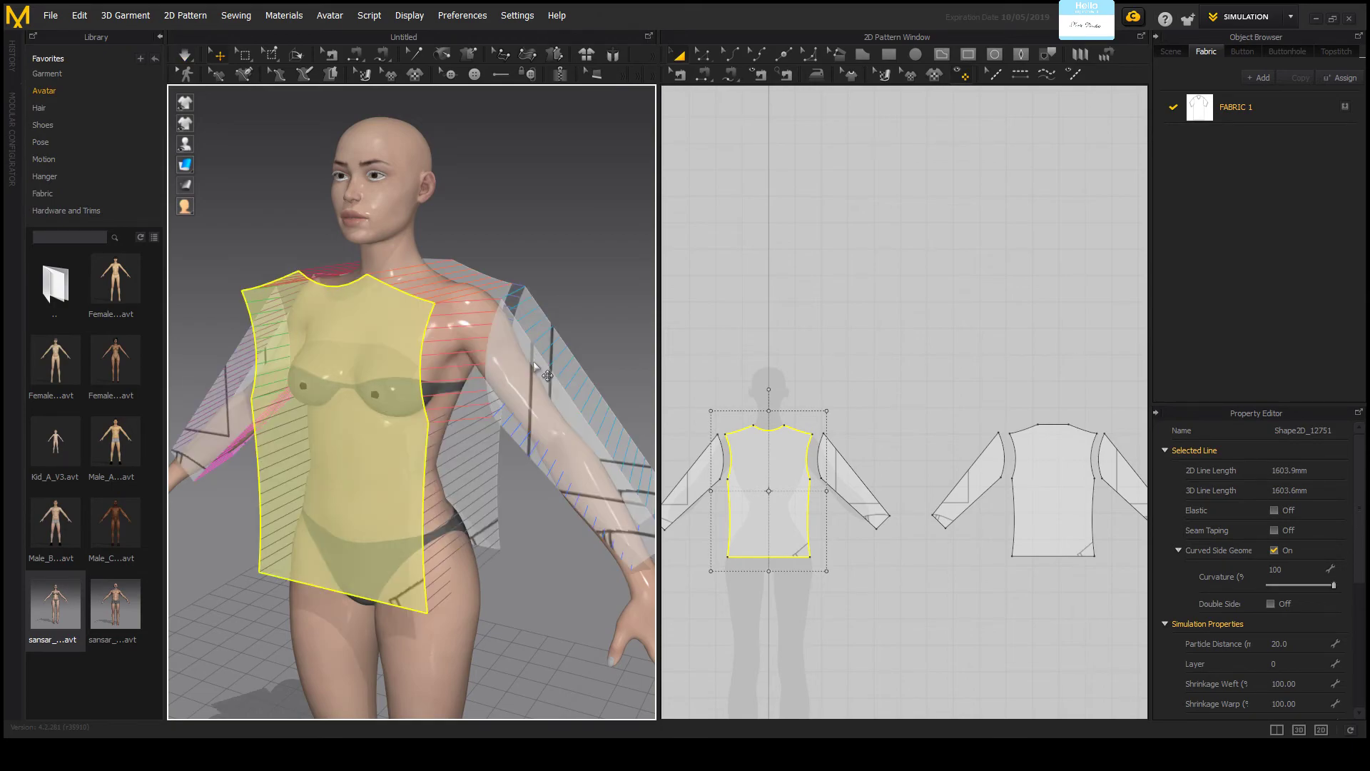
# Step: Lower the front and back sleeve patterns at the avatar's left arm together and shift them closer to her body
pyautogui.moveTo(548, 326); pyautogui.dragTo(586, 306, button='right')
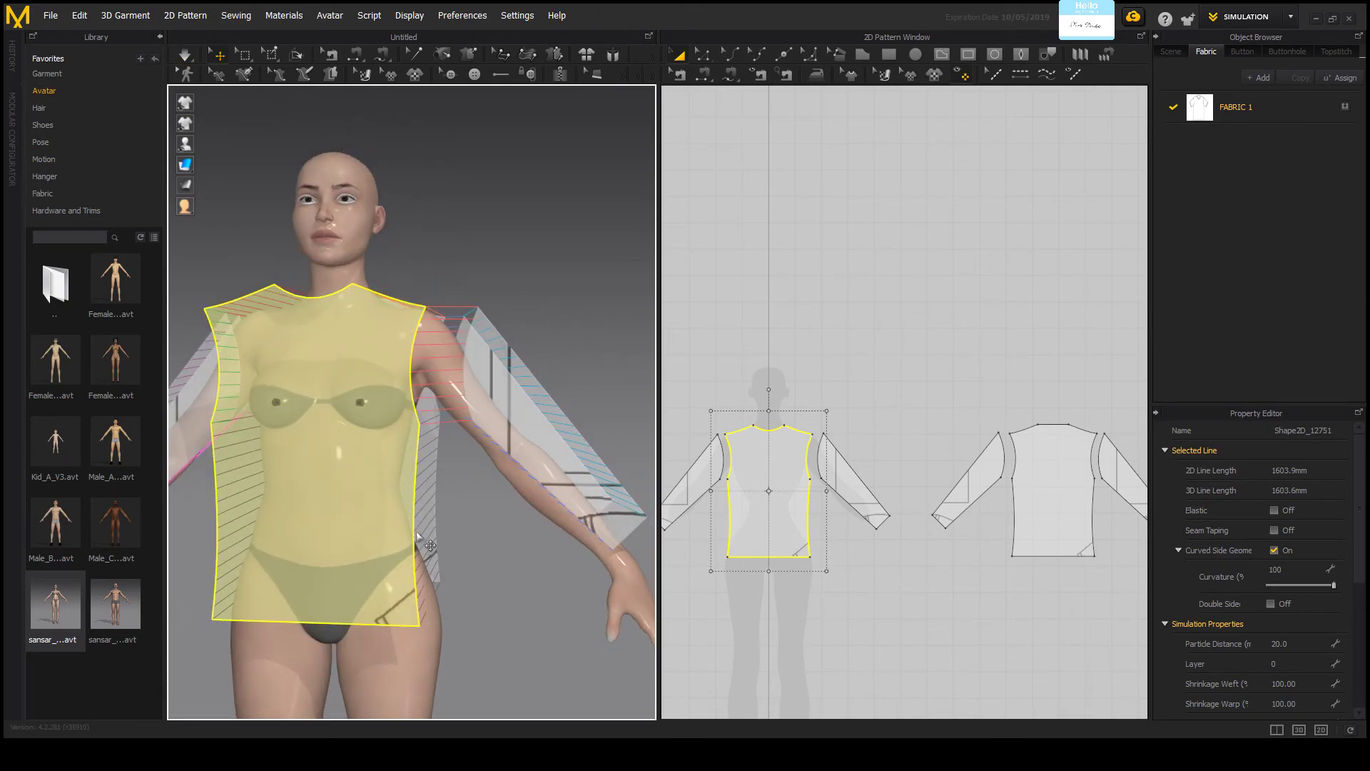
pyautogui.click(530, 423)
pyautogui.moveTo(548, 370); pyautogui.dragTo(616, 227, button='right')
pyautogui.keyDown('shift'); pyautogui.click(559, 349); pyautogui.keyUp('shift')
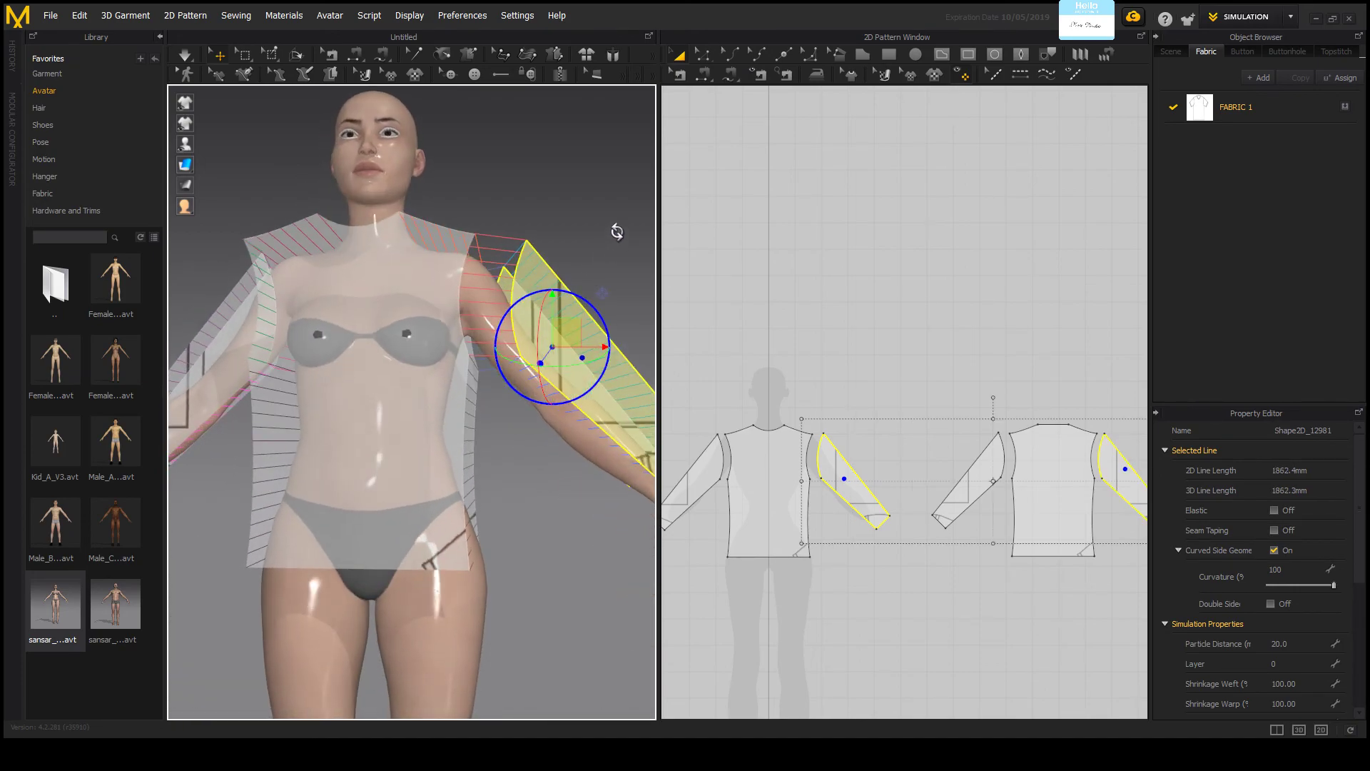
pyautogui.moveTo(552, 300); pyautogui.dragTo(549, 326)
pyautogui.moveTo(586, 265); pyautogui.dragTo(582, 341, button='right')
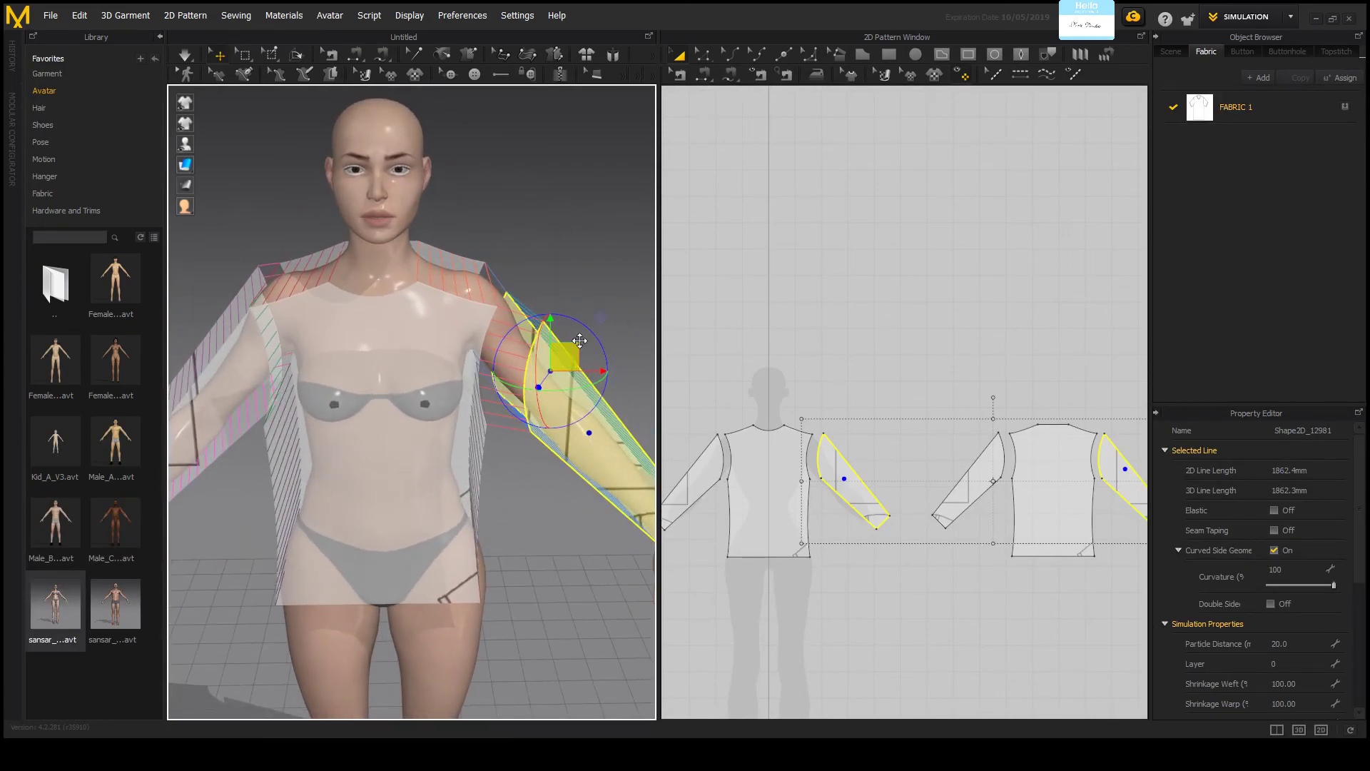
pyautogui.moveTo(597, 372); pyautogui.dragTo(578, 371)
pyautogui.moveTo(584, 244); pyautogui.dragTo(536, 294, button='right')
pyautogui.moveTo(540, 331); pyautogui.dragTo(541, 316)
pyautogui.moveTo(541, 316); pyautogui.dragTo(543, 192, button='right')
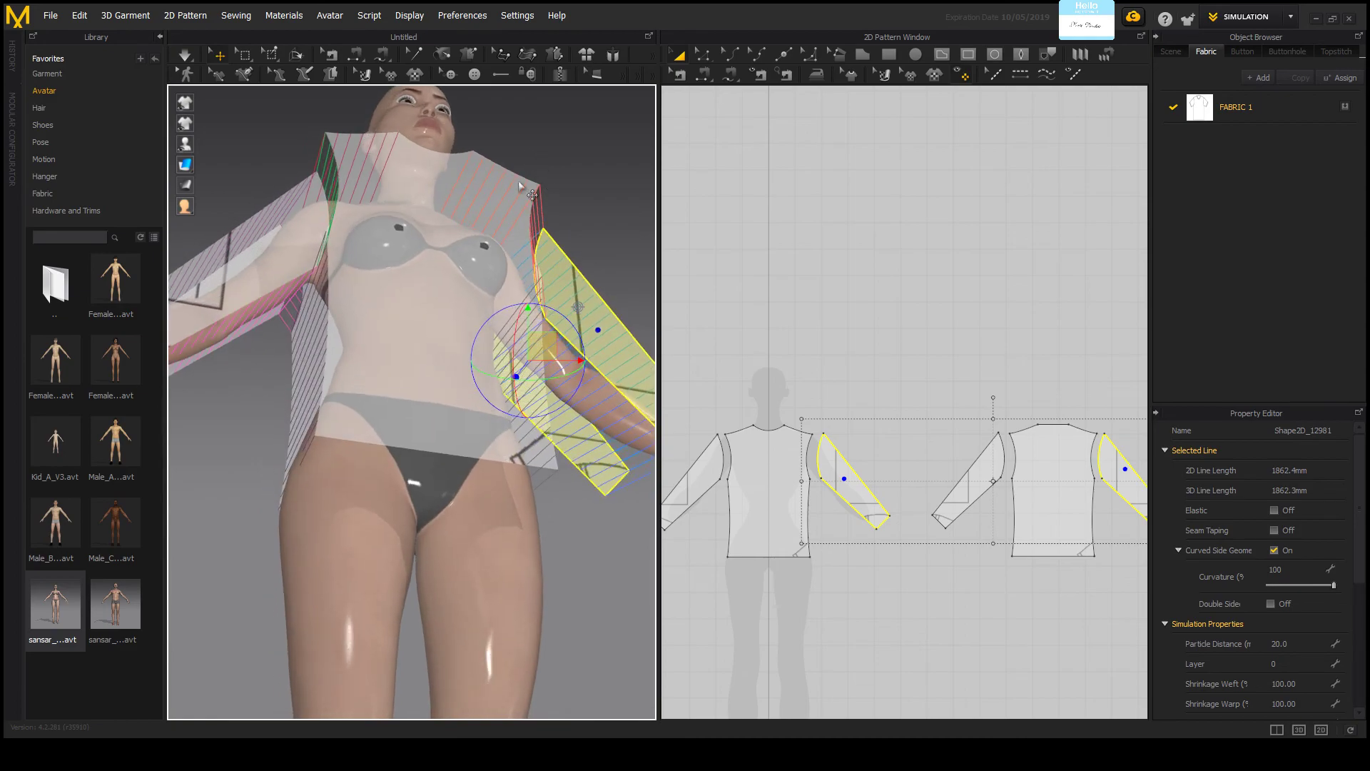
# Step: Select the front and back sleeve patterns at the avatar's right arm and lower them slightly
pyautogui.click(250, 311)
pyautogui.click(247, 328)
pyautogui.moveTo(246, 327); pyautogui.dragTo(377, 373, button='right')
pyautogui.keyDown('shift'); pyautogui.click(194, 343); pyautogui.keyUp('shift')
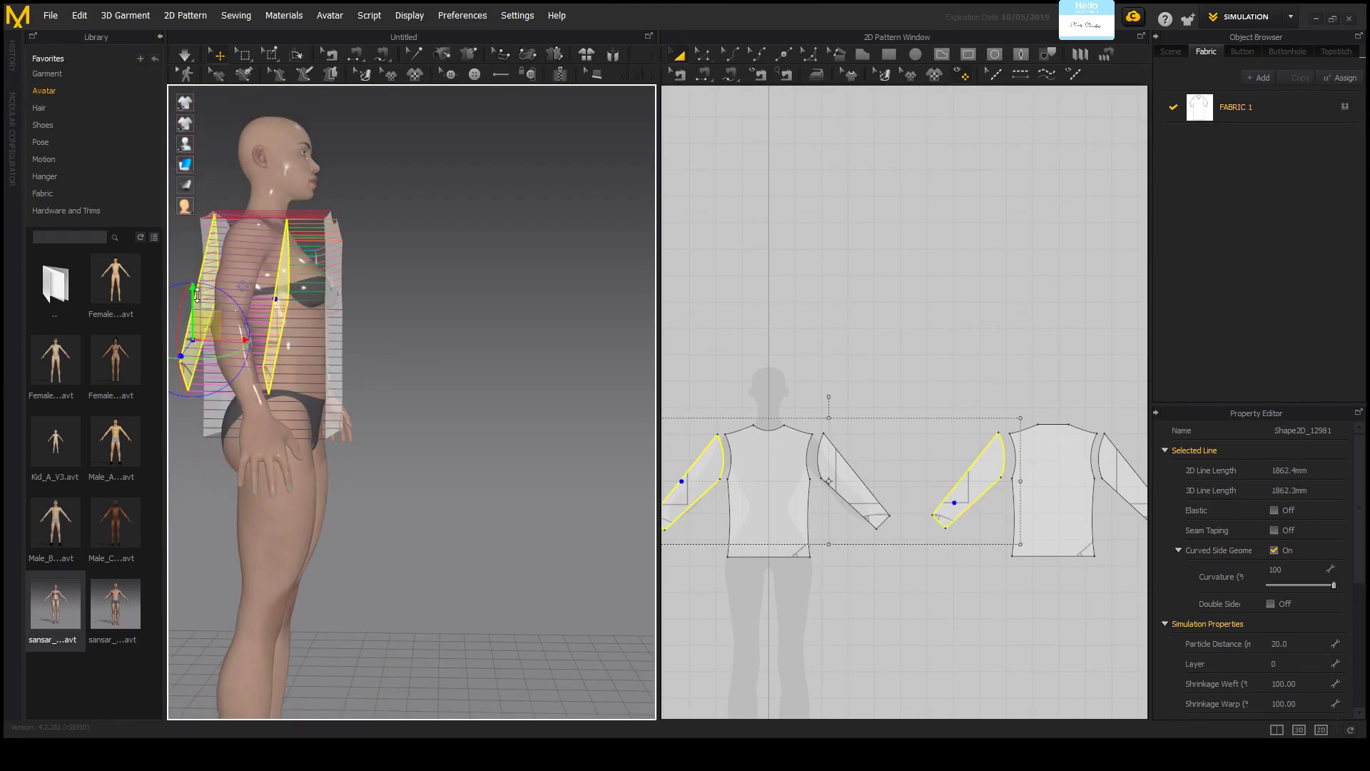
pyautogui.moveTo(190, 294); pyautogui.dragTo(191, 303)
# Step: Simulate the shirt with the repositioned sleeves, inspect the drape around the torso and arms, and undo the simulation
pyautogui.moveTo(545, 307); pyautogui.dragTo(422, 318, button='right')
pyautogui.scroll(-2, 420, 329)
pyautogui.press('space')
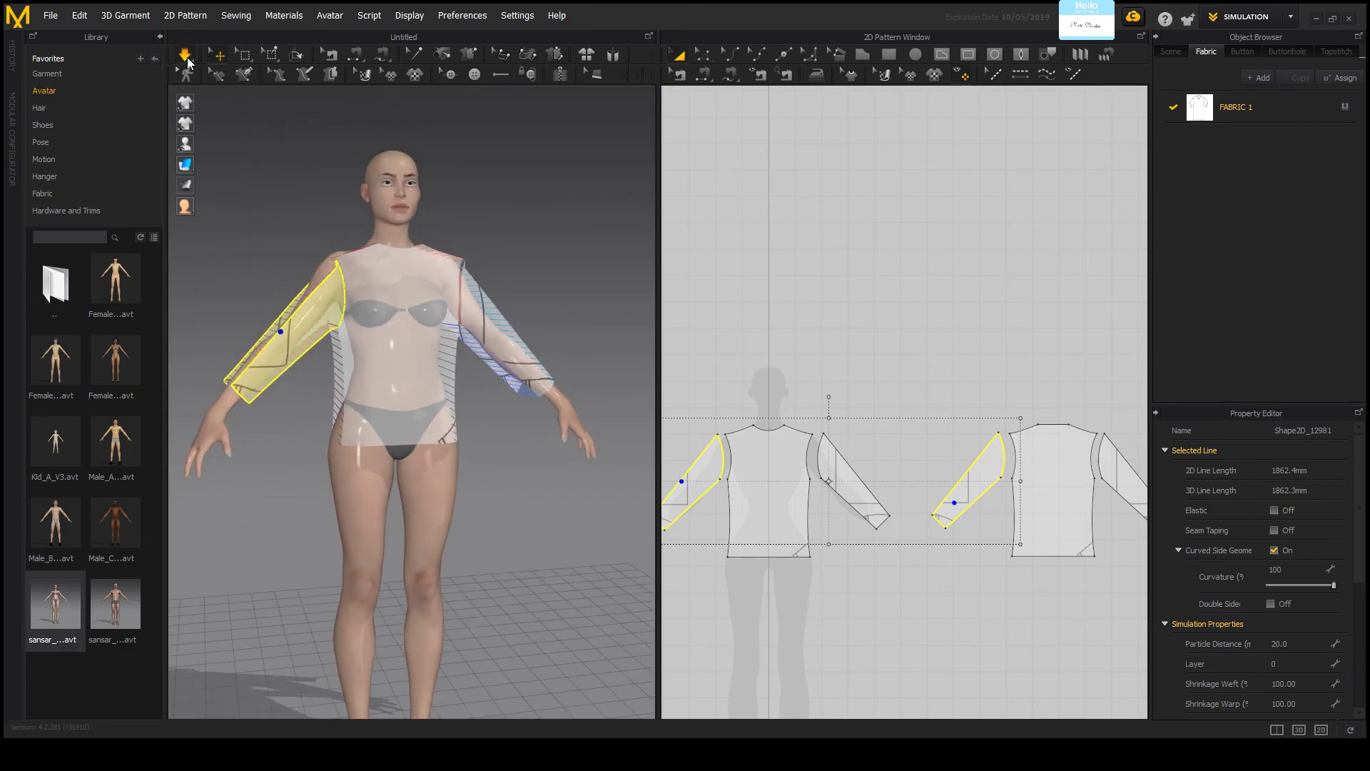
pyautogui.moveTo(504, 316); pyautogui.dragTo(267, 362, button='right')
pyautogui.scroll(3, 350, 368)
pyautogui.scroll(-3, 348, 366)
pyautogui.scroll(-1, 417, 335)
pyautogui.moveTo(475, 290); pyautogui.dragTo(529, 291, button='right')
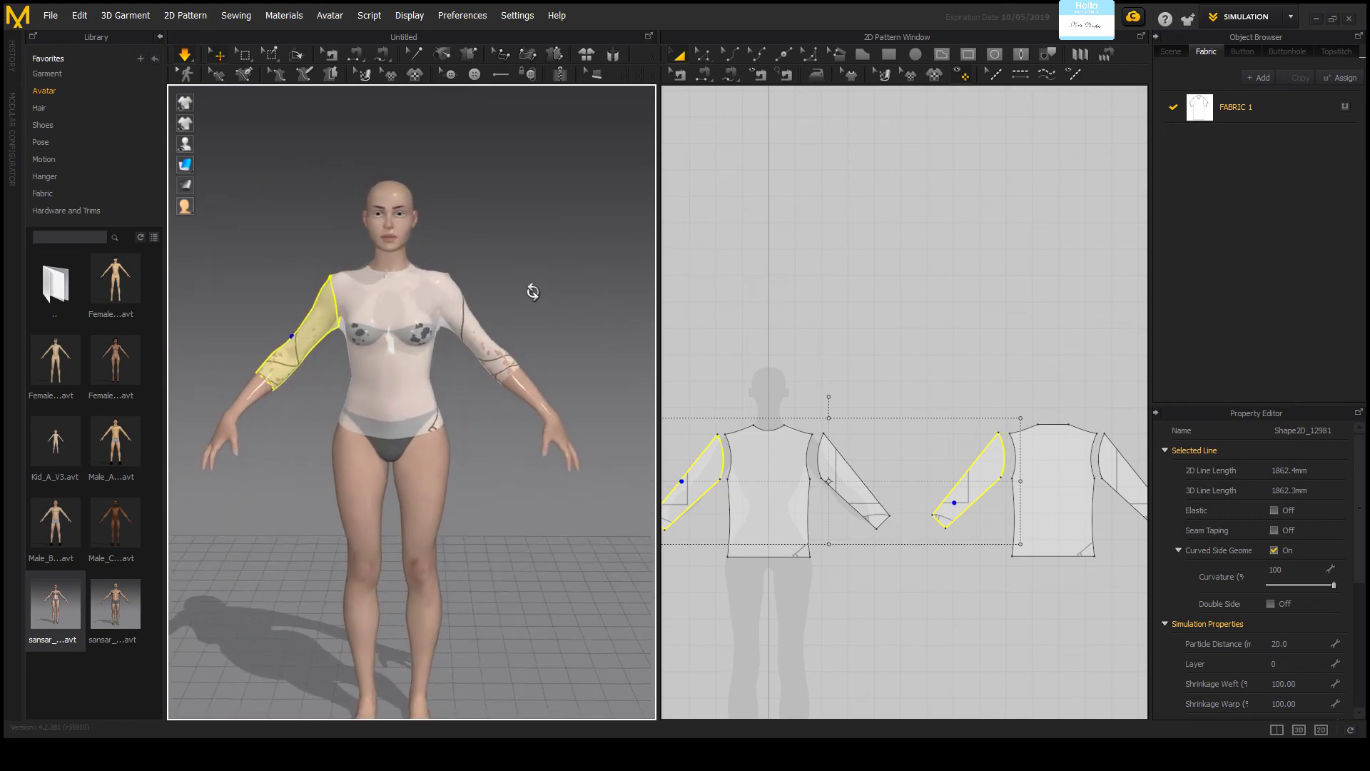
pyautogui.scroll(6, 440, 352)
pyautogui.scroll(-2, 400, 264)
pyautogui.scroll(5, 492, 303)
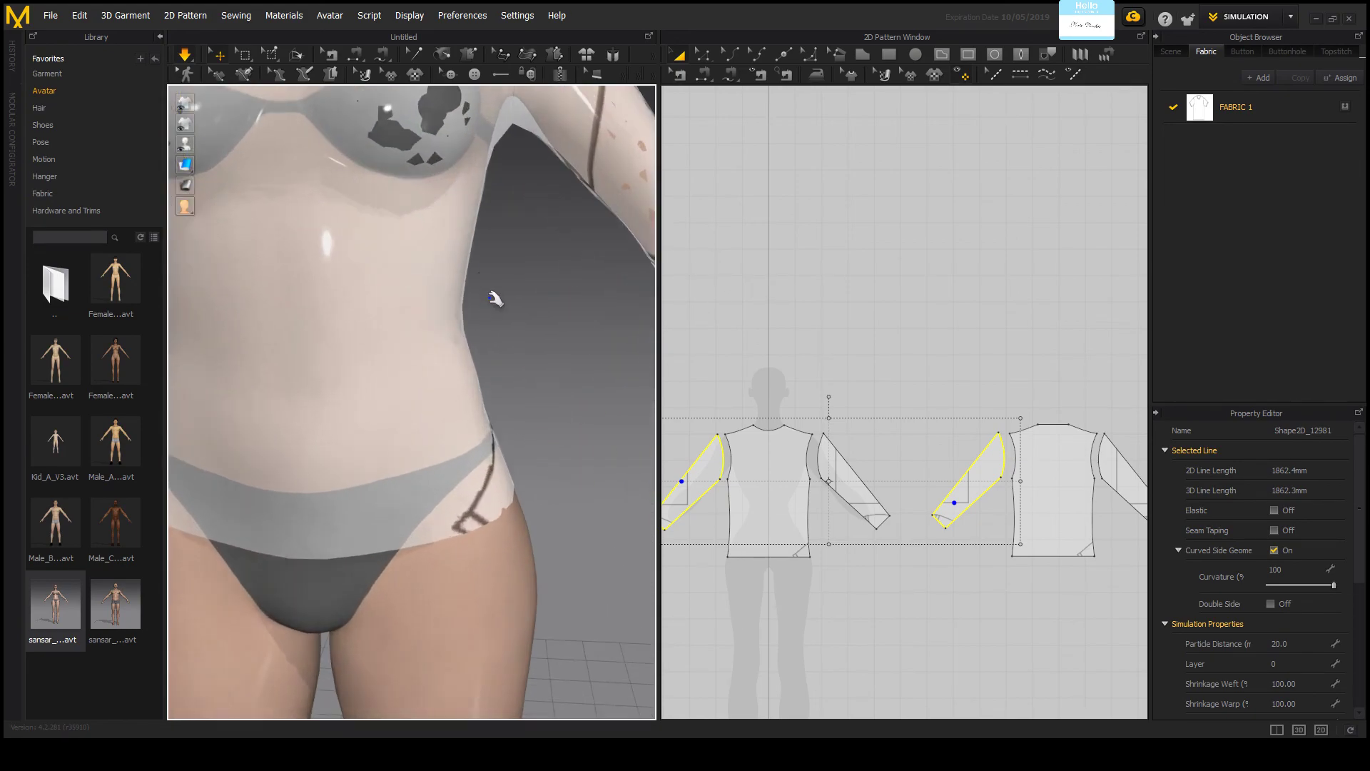
pyautogui.scroll(-8, 485, 298)
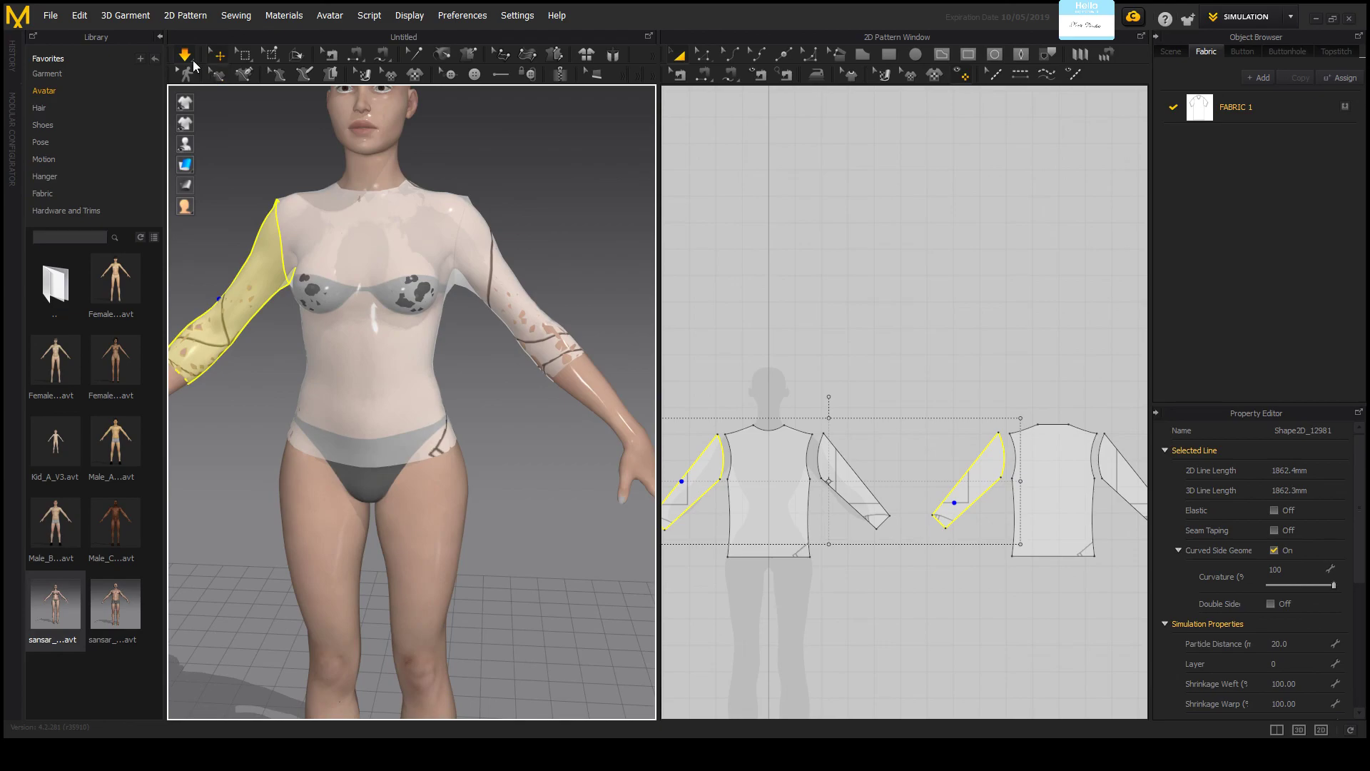
pyautogui.click(186, 57)
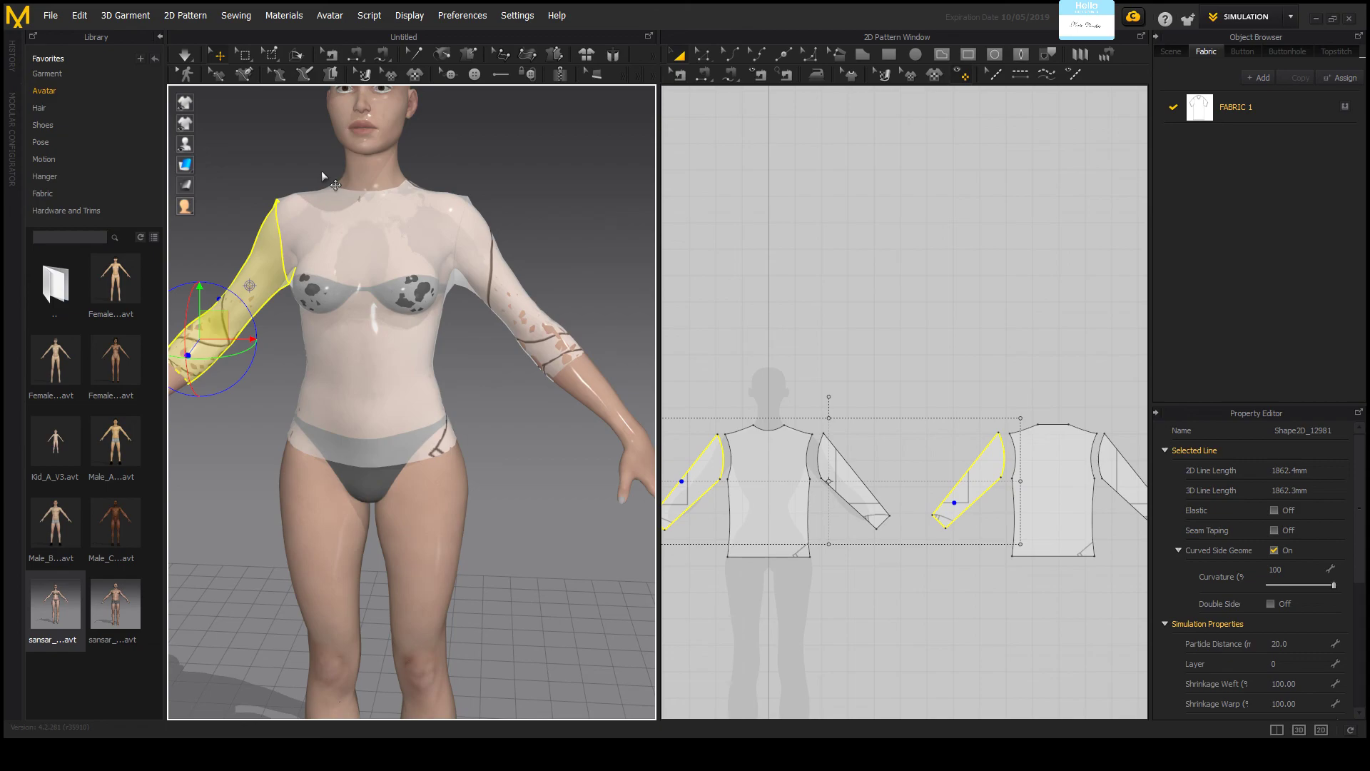
pyautogui.hotkey('ctrl', 'z')
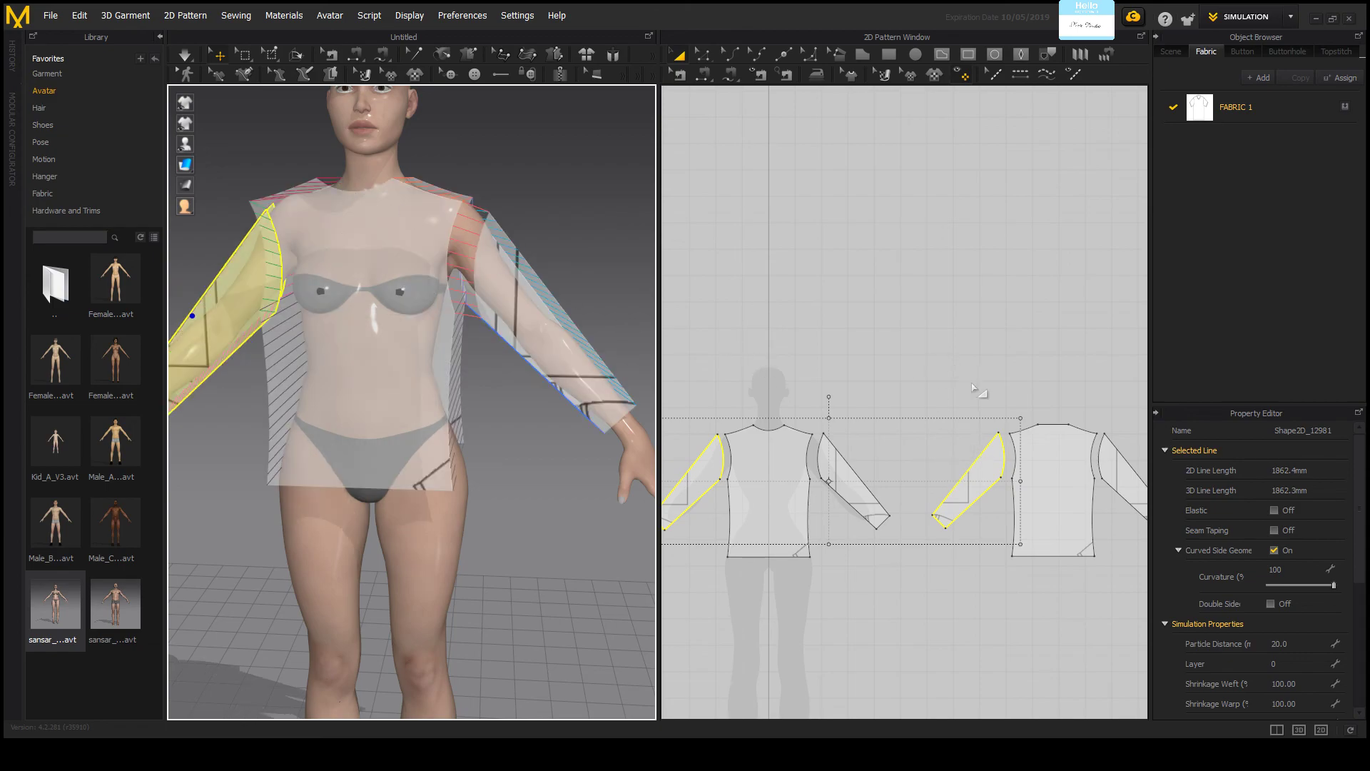
# Step: Select all front, back and sleeve patterns and set their particle distance to 10
pyautogui.scroll(-2, 888, 420)
pyautogui.moveTo(1105, 566); pyautogui.dragTo(733, 354)
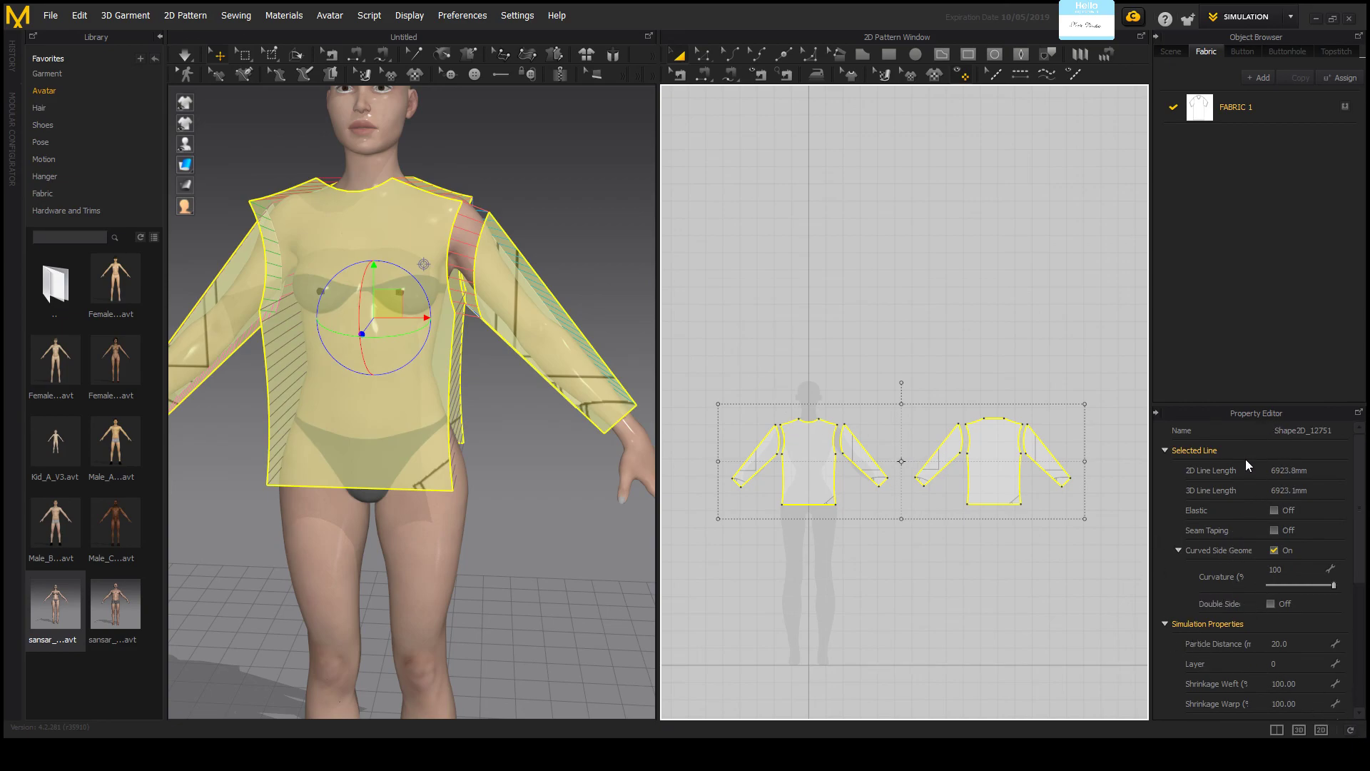
pyautogui.click(1336, 649)
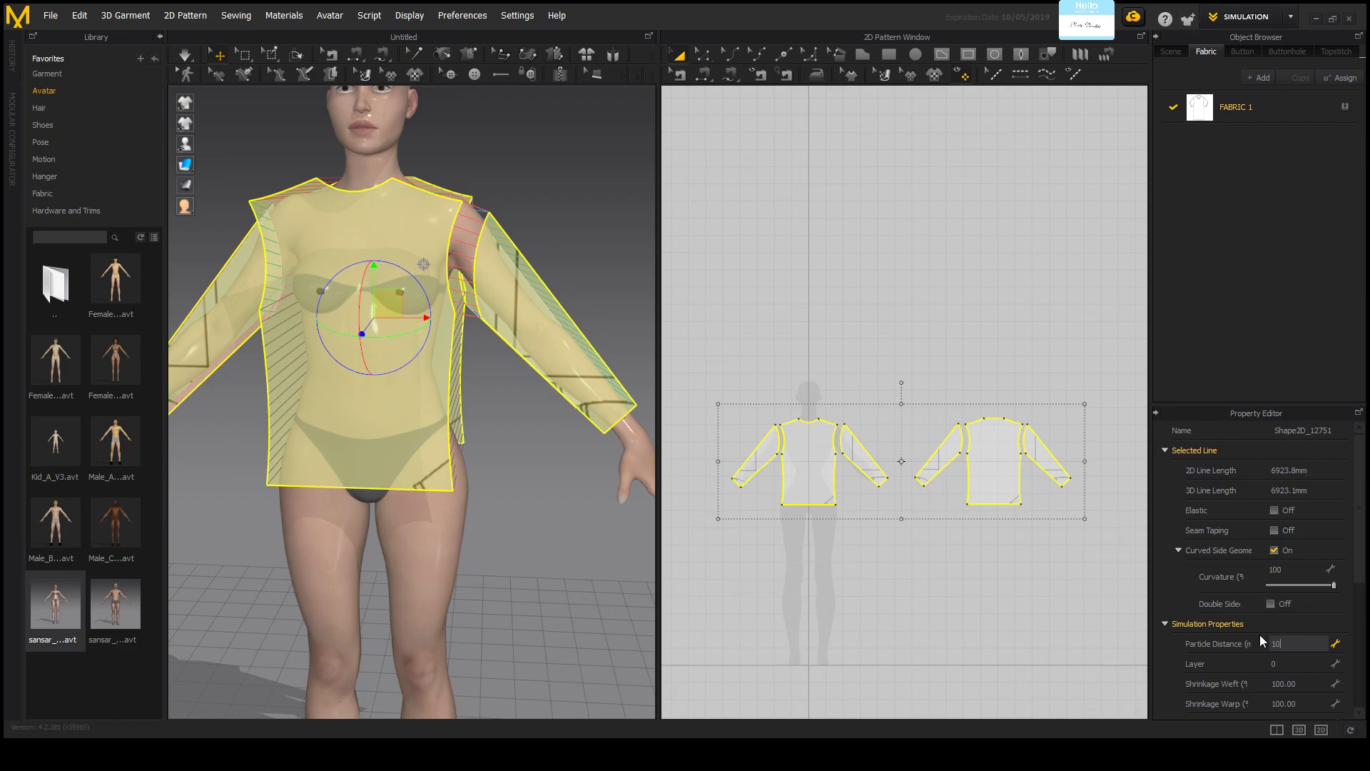
pyautogui.press('Return')
# Step: Simulate the finer-meshed shirt so it drapes over the avatar, and check the fit from the front
pyautogui.click(190, 56)
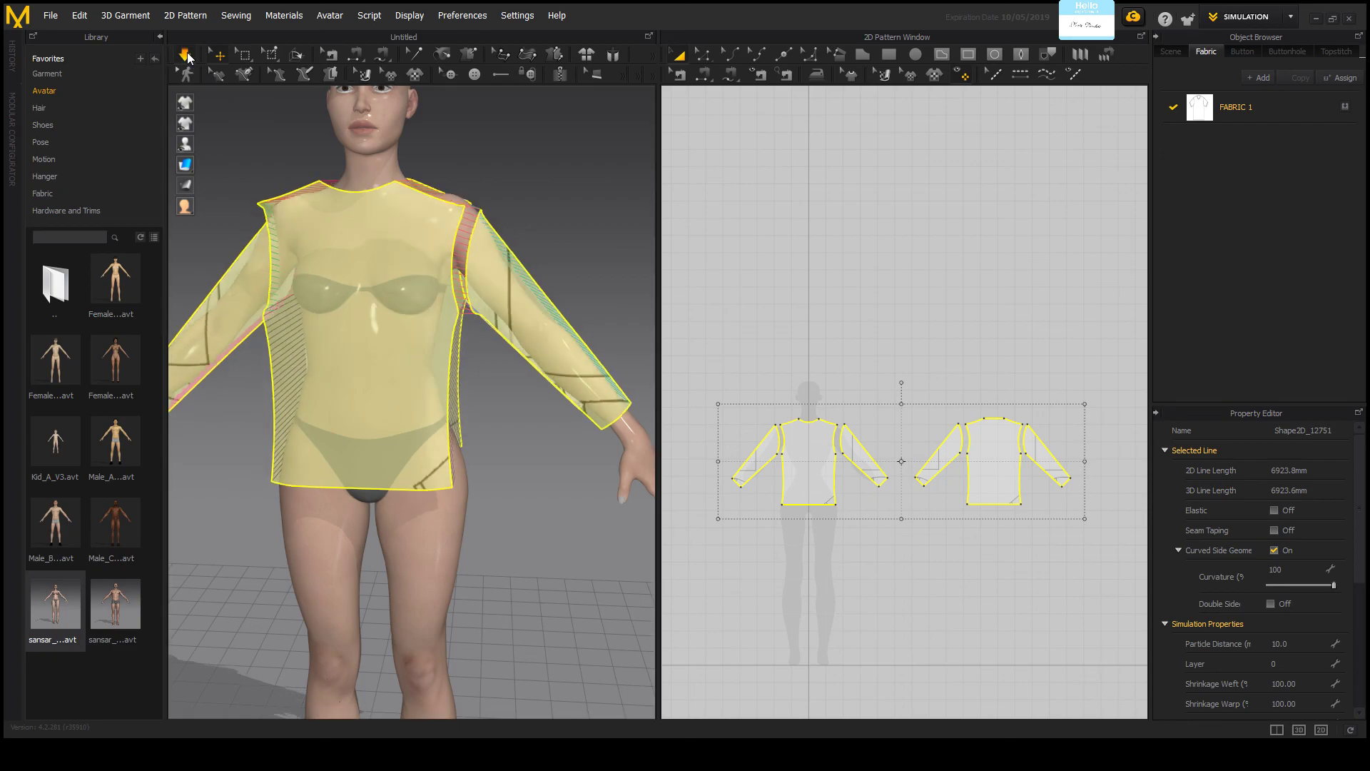
pyautogui.moveTo(575, 223); pyautogui.dragTo(623, 257, button='right')
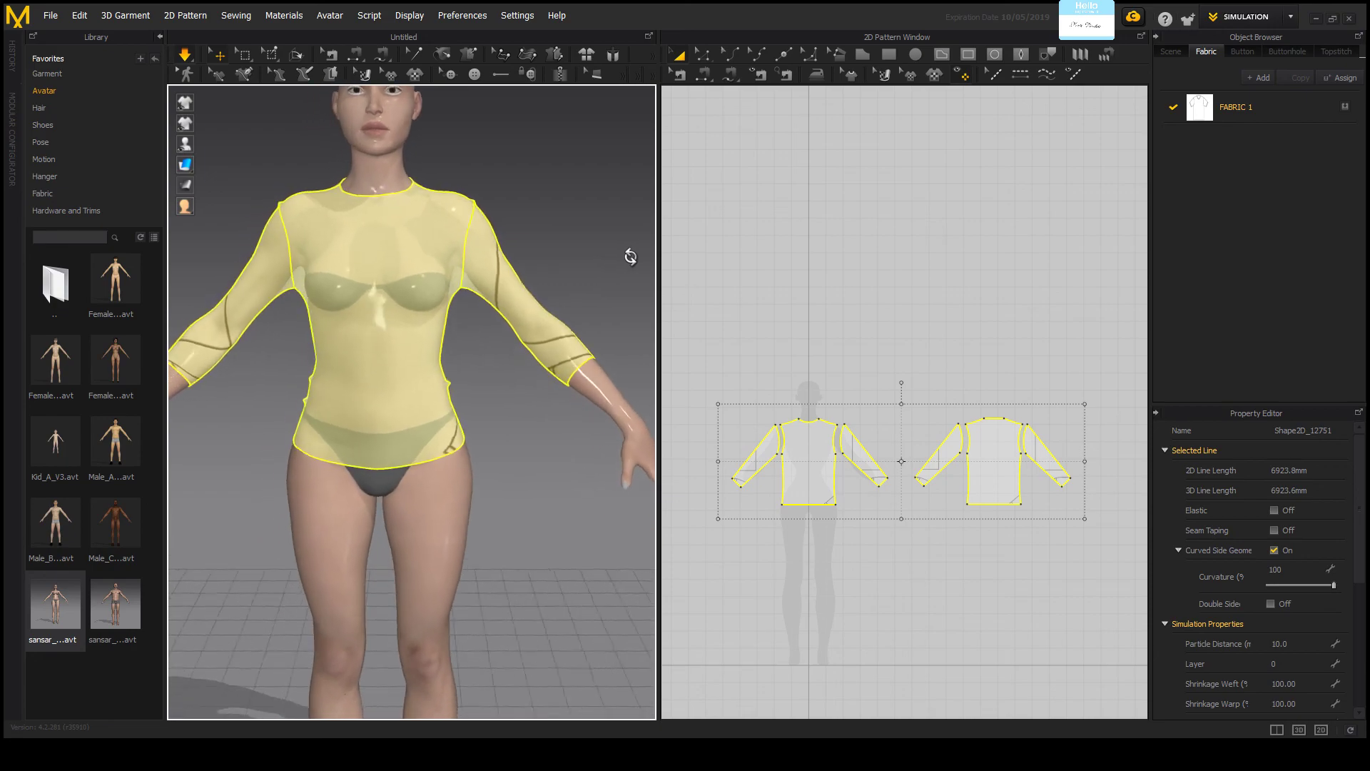
pyautogui.scroll(-5, 624, 257)
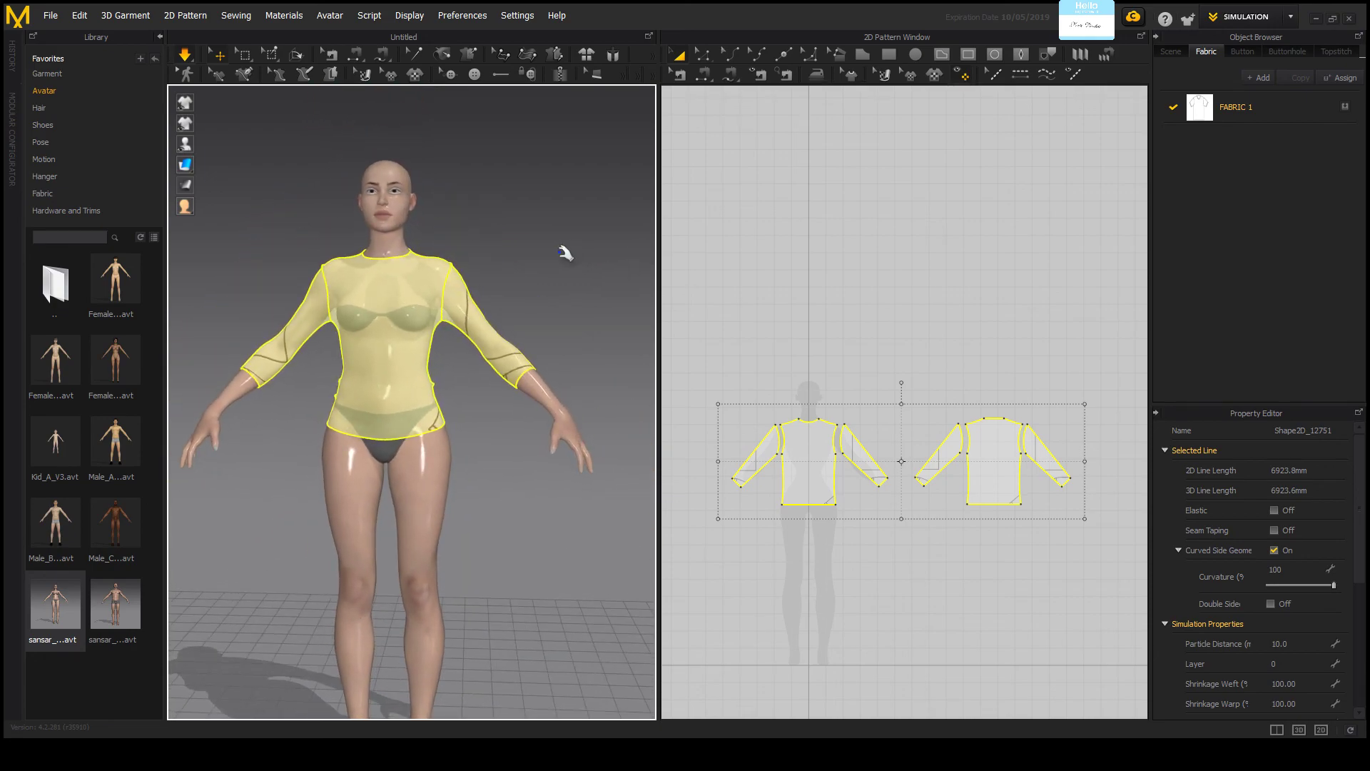